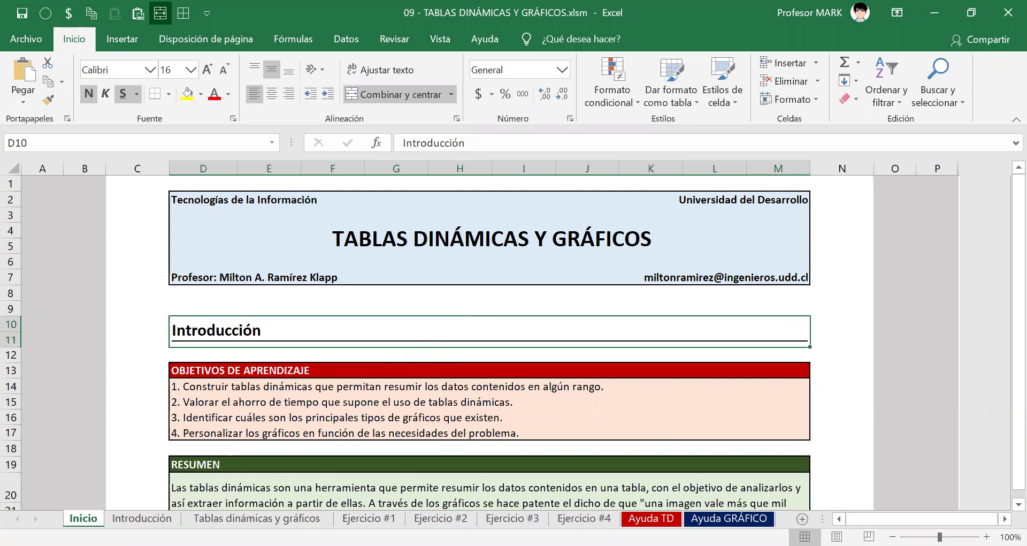
Open the Ejercicio #2 sheet and look through its sales range and the exercise instructions
{"action": "left_click", "coordinate": [441, 518]}
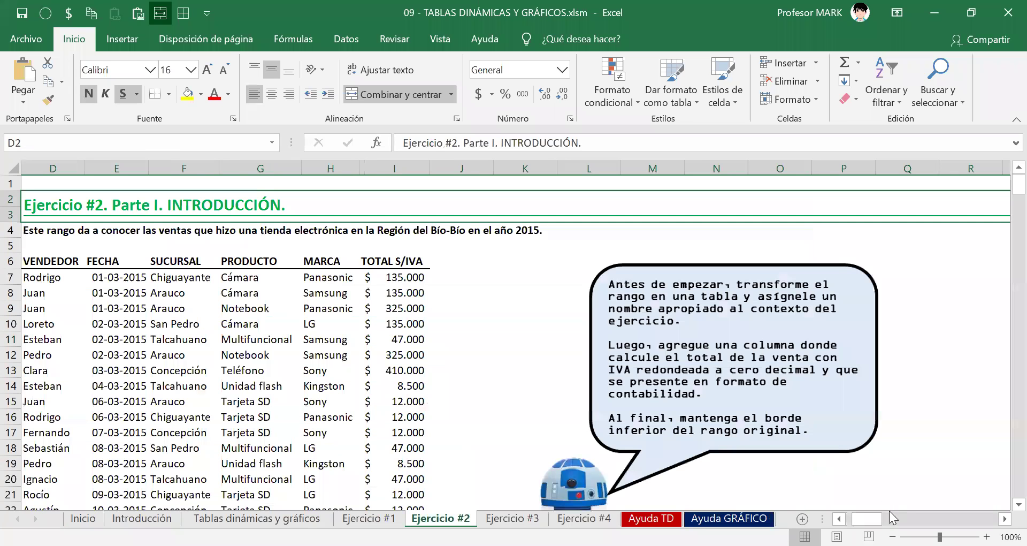
{"action": "scroll", "coordinate": [509, 342], "scroll_direction": "left", "scroll_amount": 3}
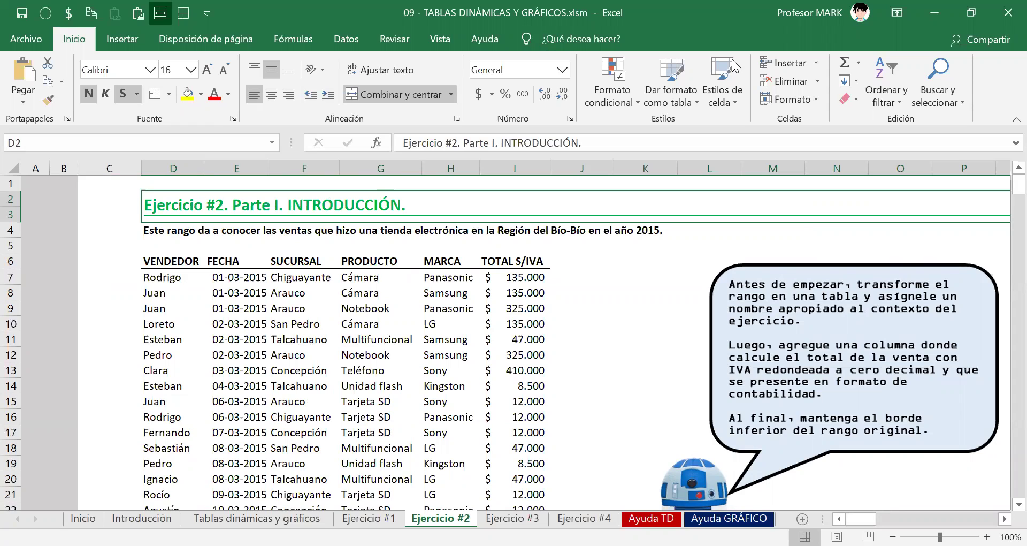
{"action": "left_click", "coordinate": [158, 230]}
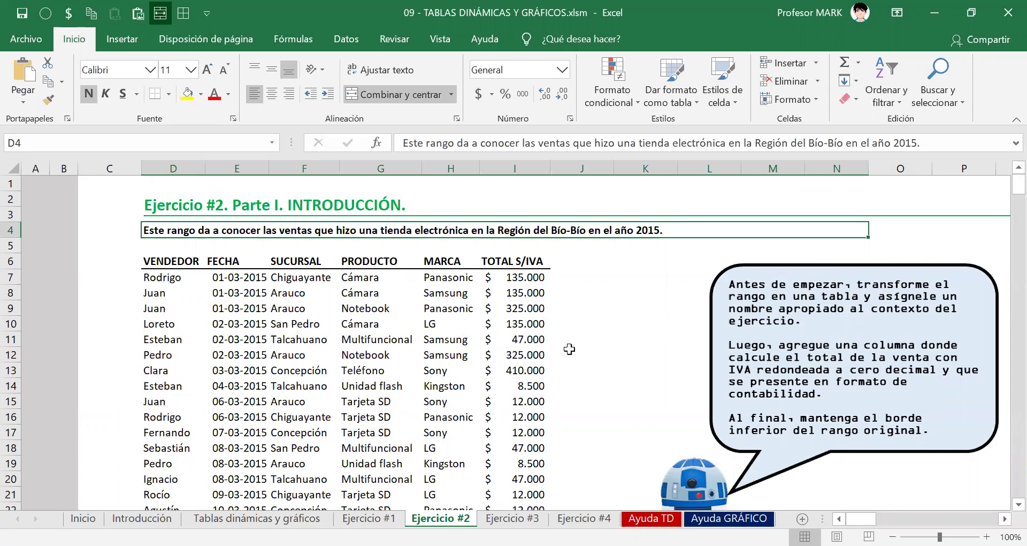
{"action": "scroll", "coordinate": [370, 345], "scroll_direction": "down", "scroll_amount": 1}
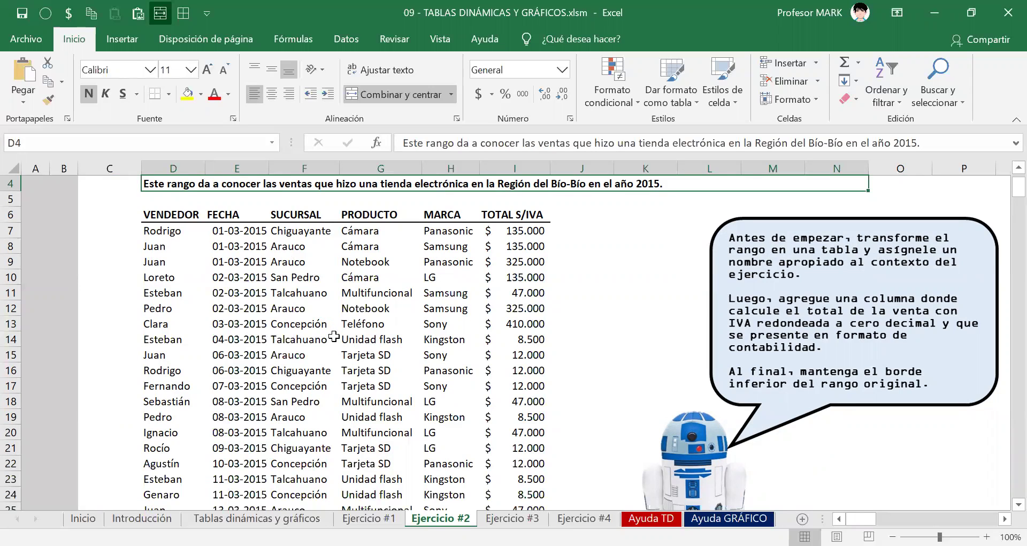
{"action": "scroll", "coordinate": [335, 336], "scroll_direction": "down", "scroll_amount": 7}
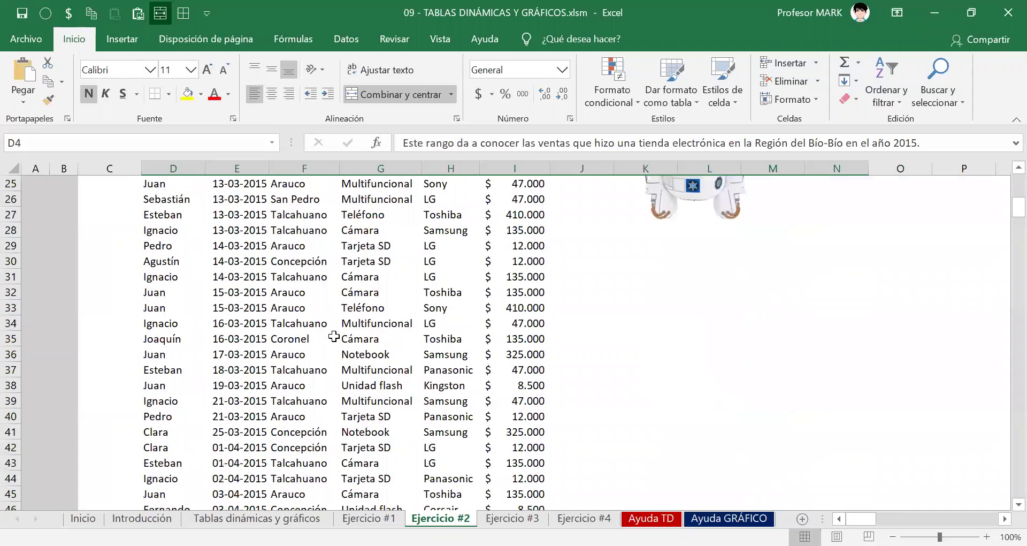
{"action": "scroll", "coordinate": [327, 326], "scroll_direction": "up", "scroll_amount": 7}
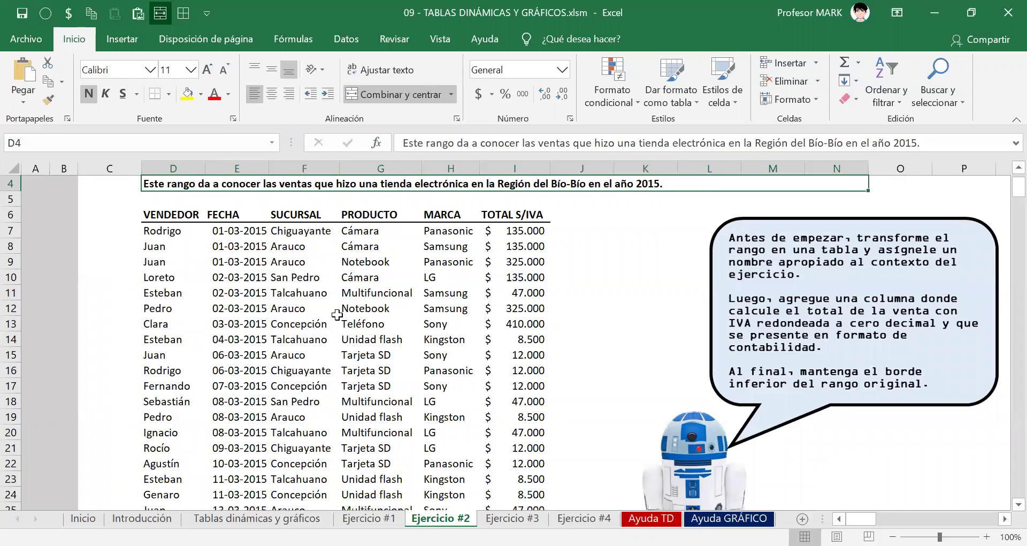
Convert the sales range D6:I176 into a table with headers
{"action": "left_click", "coordinate": [46, 16]}
{"action": "key", "text": "Escape"}
{"action": "left_click", "coordinate": [160, 214]}
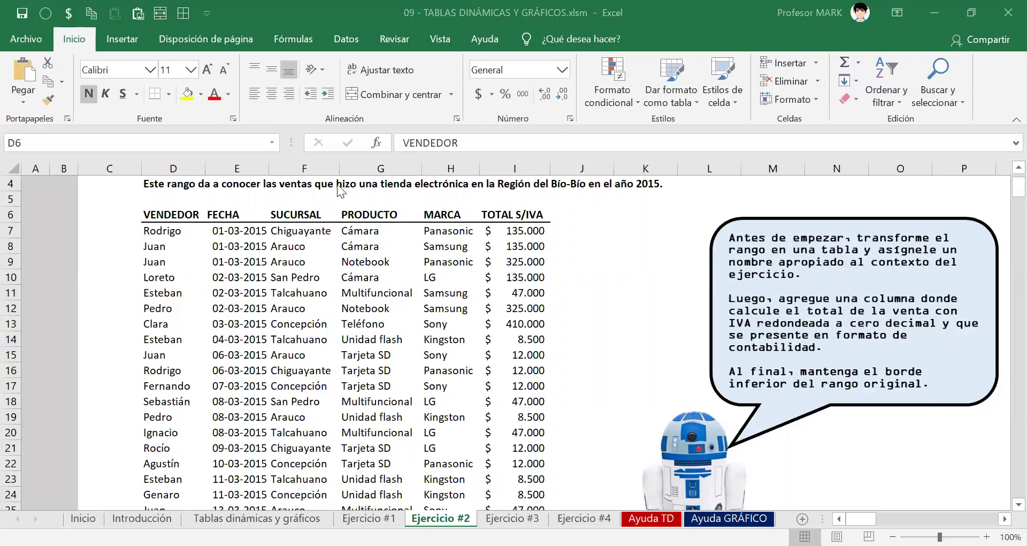
{"action": "left_click", "coordinate": [176, 215]}
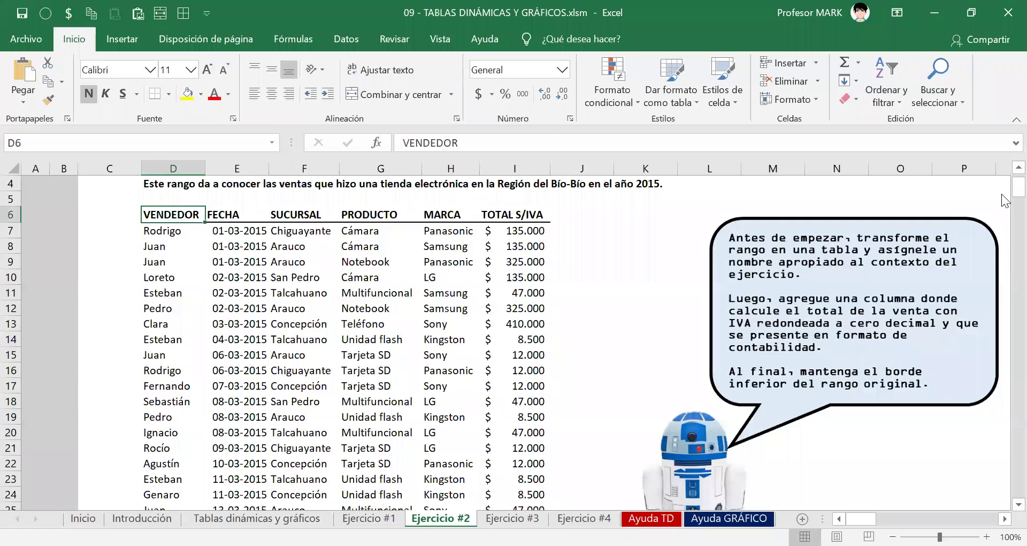
{"action": "key", "text": "ctrl+shift+End"}
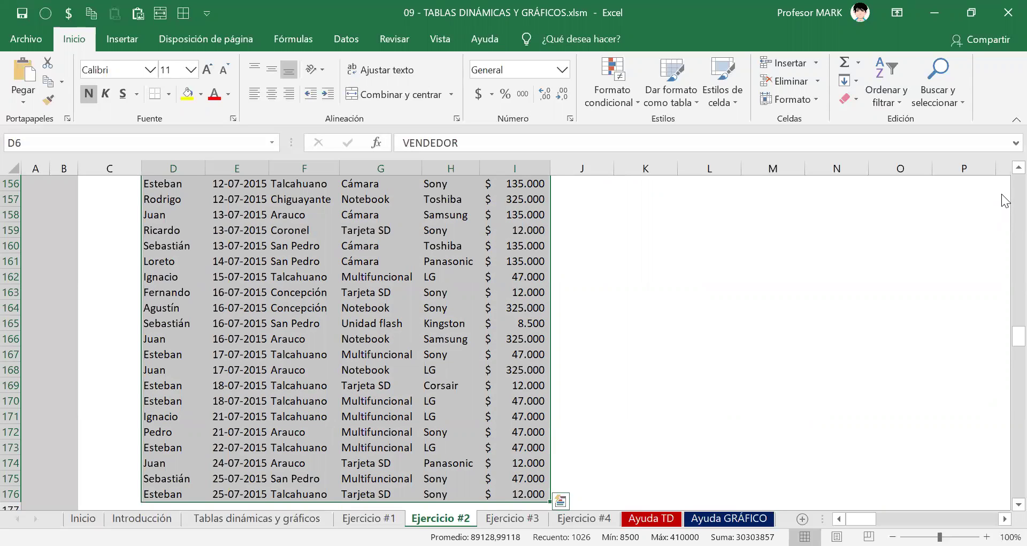
{"action": "key", "text": "ctrl+t"}
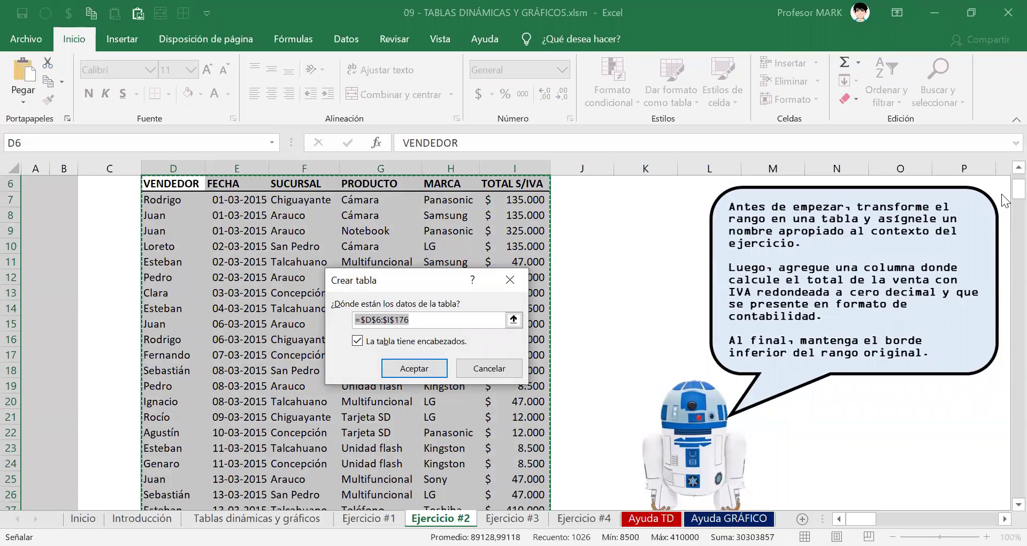
{"action": "key", "text": "Return"}
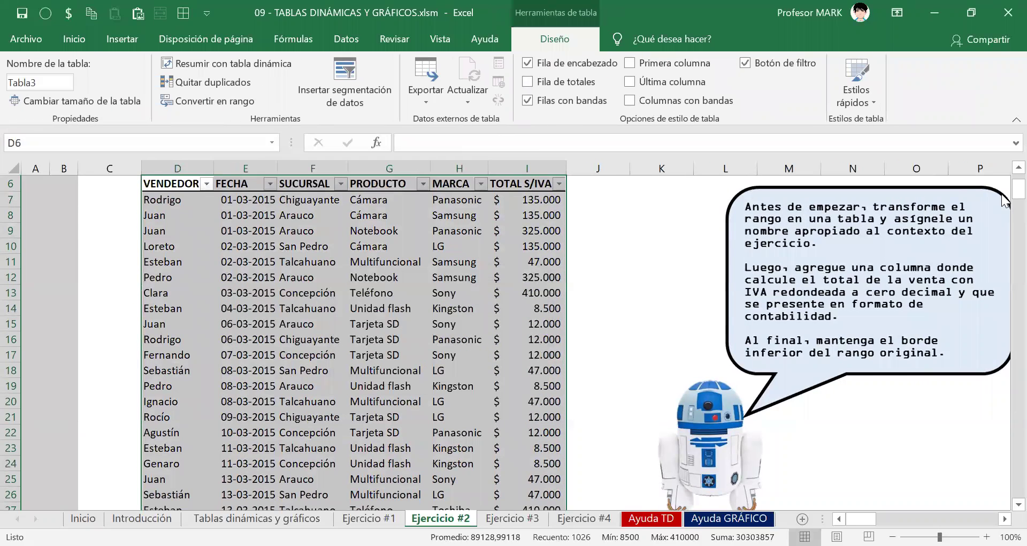
Name the sales table VENTAS_2015 and save the workbook
{"action": "left_click", "coordinate": [343, 292]}
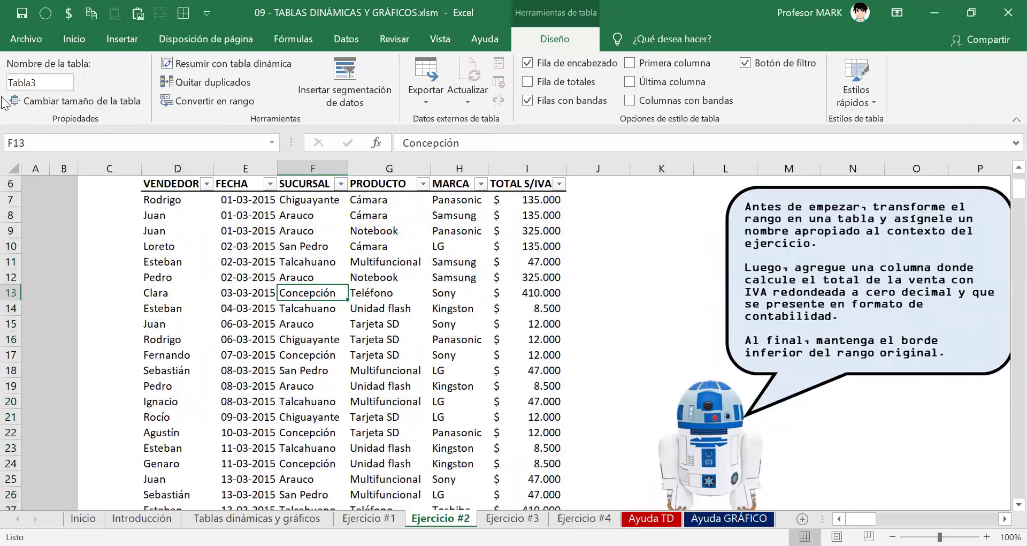
{"action": "double_click", "coordinate": [24, 83]}
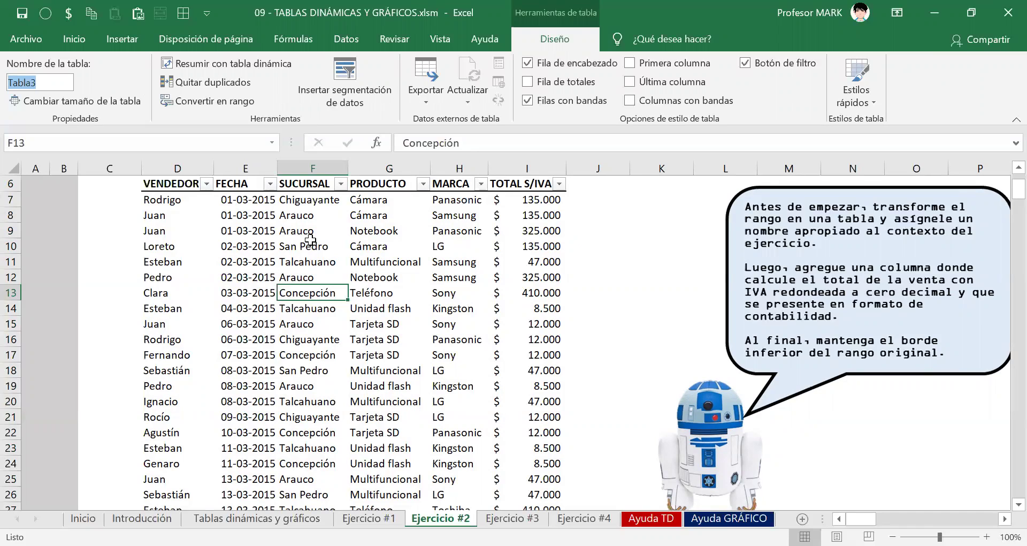
{"action": "type", "text": "VENTAS_2015"}
{"action": "key", "text": "Return"}
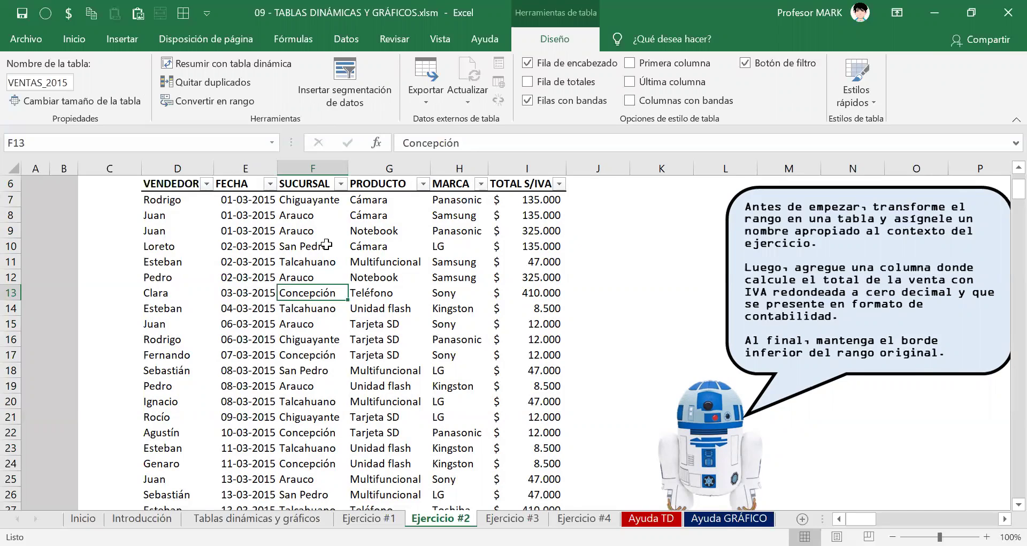
{"action": "left_click", "coordinate": [255, 215]}
{"action": "left_click", "coordinate": [301, 209]}
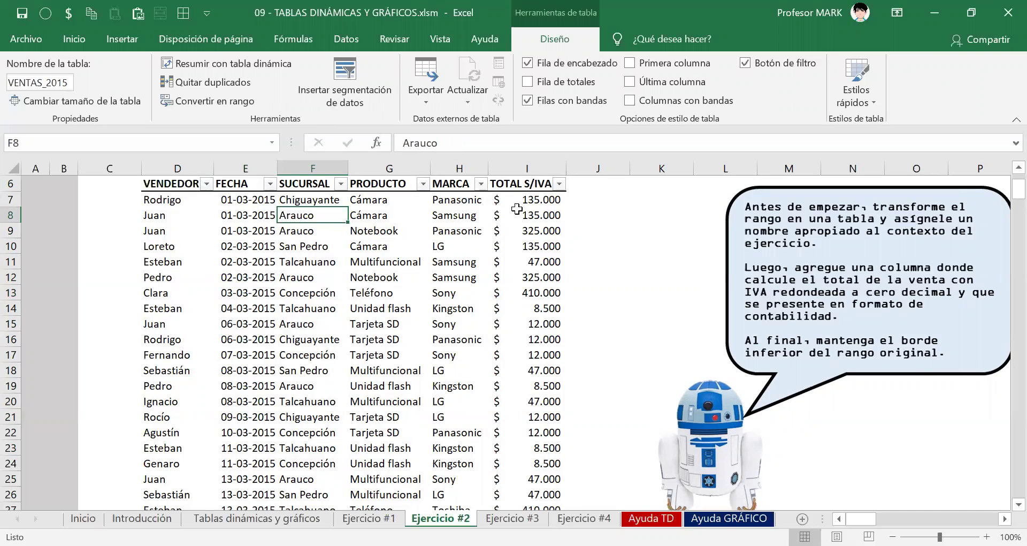
{"action": "left_click", "coordinate": [525, 234]}
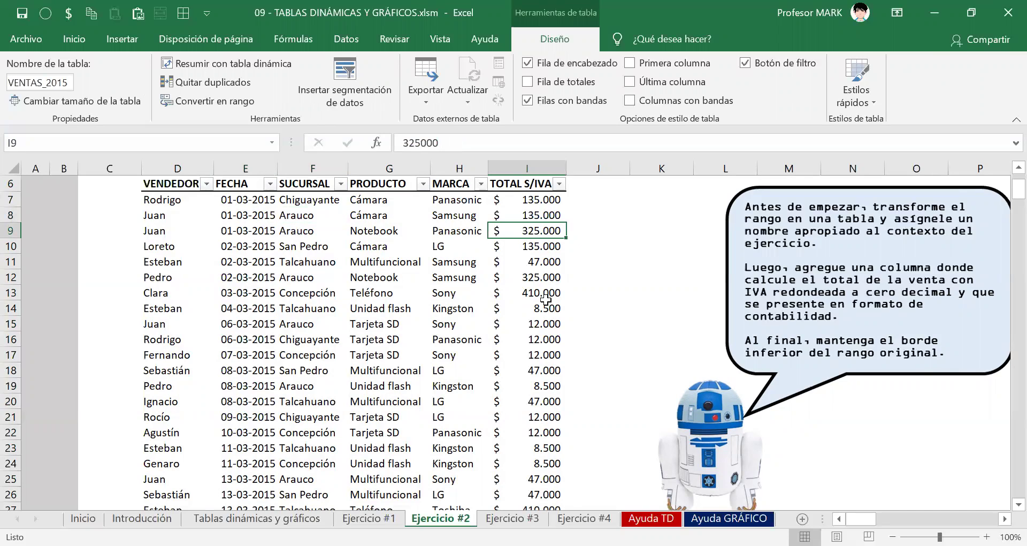
{"action": "key", "text": "ctrl+s"}
Add a table column headed TOTAL C/IVA in J6, beside TOTAL S/IVA, and save the workbook
{"action": "scroll", "coordinate": [608, 315], "scroll_direction": "up", "scroll_amount": 2}
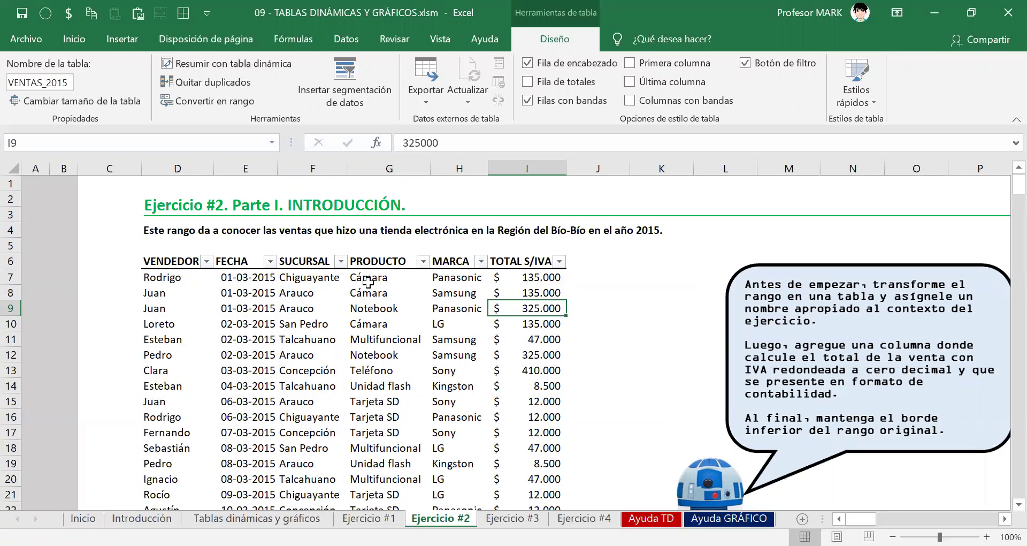
{"action": "left_click", "coordinate": [598, 257]}
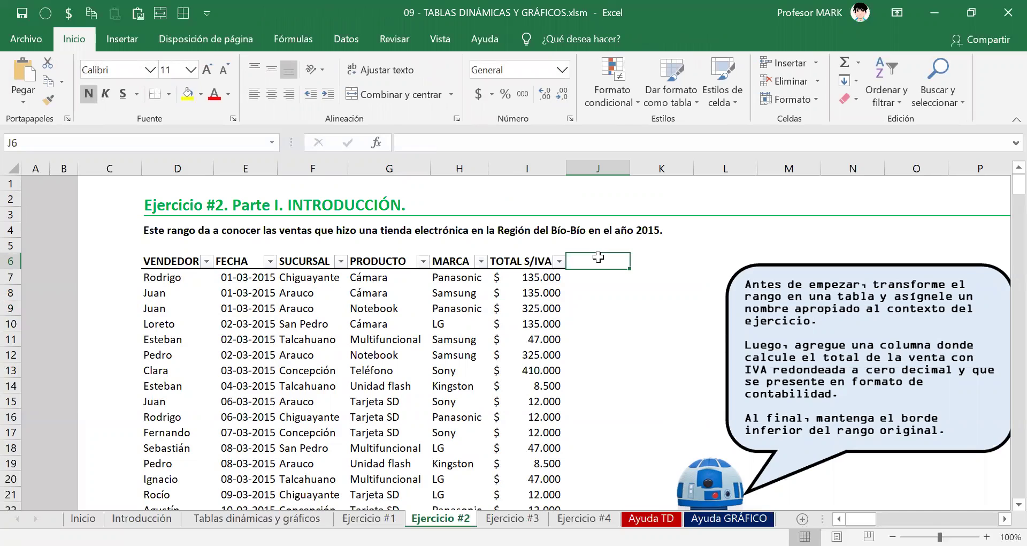
{"action": "type", "text": "TOT"}
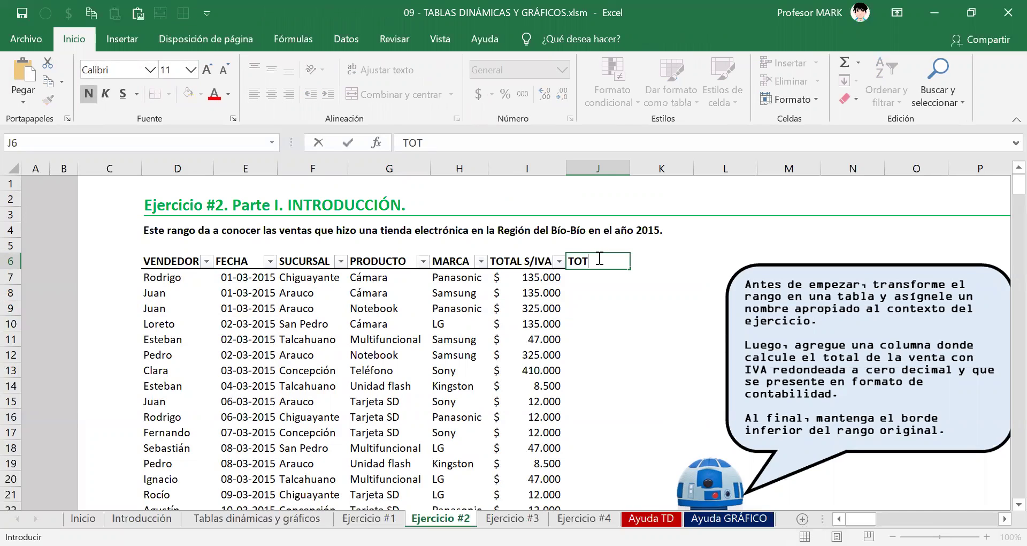
{"action": "type", "text": "AL C/IVA"}
{"action": "key", "text": "ctrl+Return"}
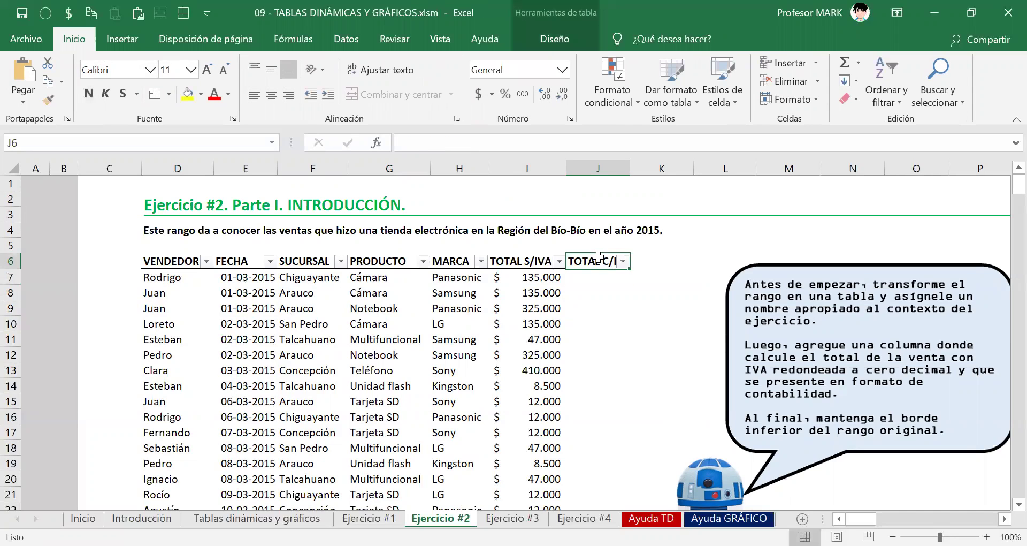
{"action": "key", "text": "ctrl+s"}
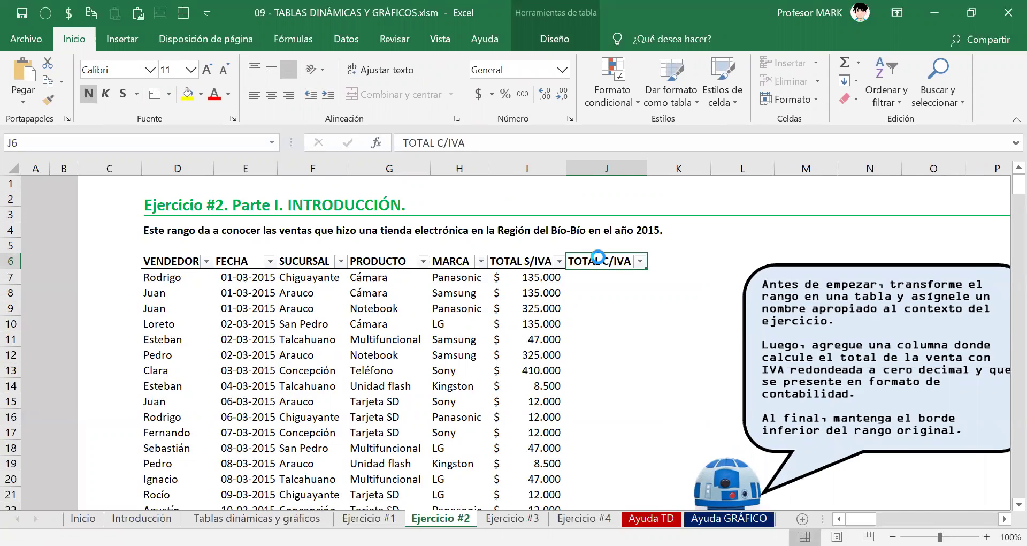
Fill the TOTAL C/IVA column from J7 with the formula =REDONDEAR(19%*[@[TOTAL S/IVA]];0)
{"action": "key", "text": "Left"}
{"action": "key", "text": "Down"}
{"action": "key", "text": "Up"}
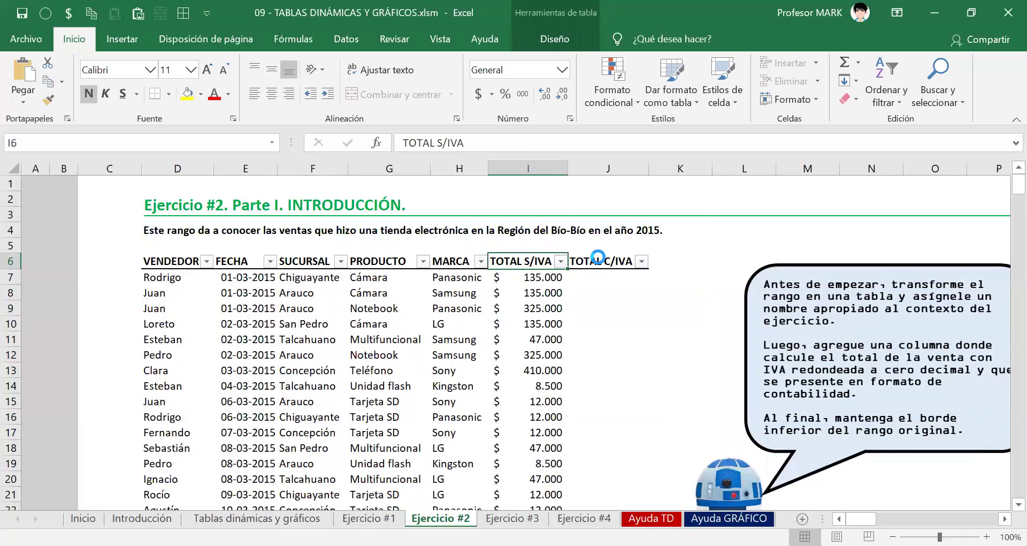
{"action": "key", "text": "Right"}
{"action": "key", "text": "Down"}
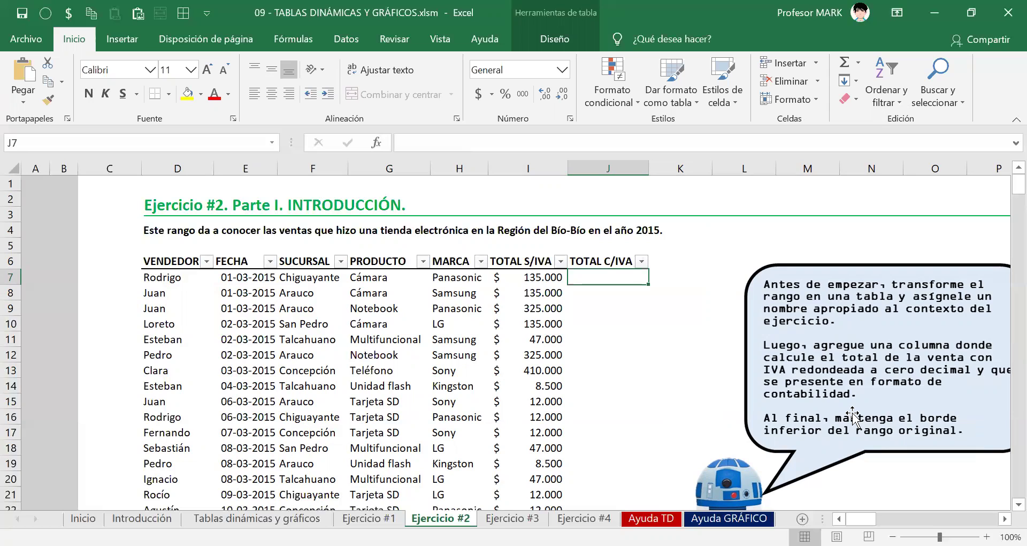
{"action": "type", "text": "="}
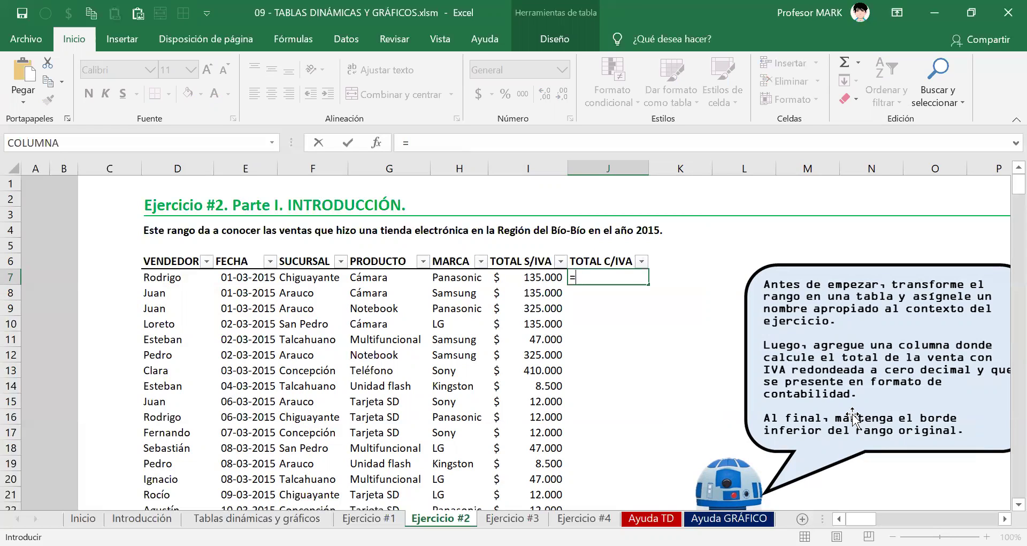
{"action": "type", "text": "REDONDEAR("}
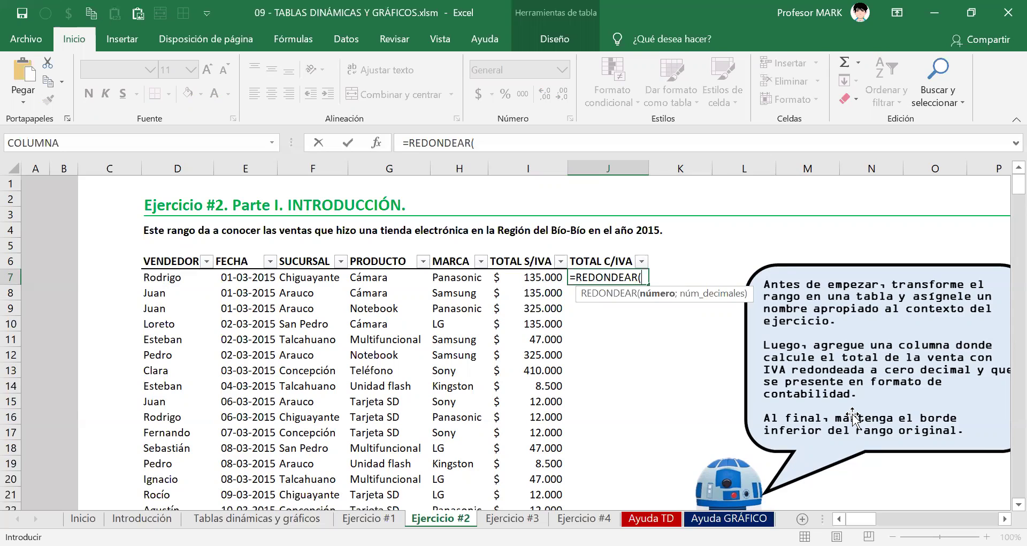
{"action": "type", "text": "19%*"}
{"action": "left_click", "coordinate": [526, 277]}
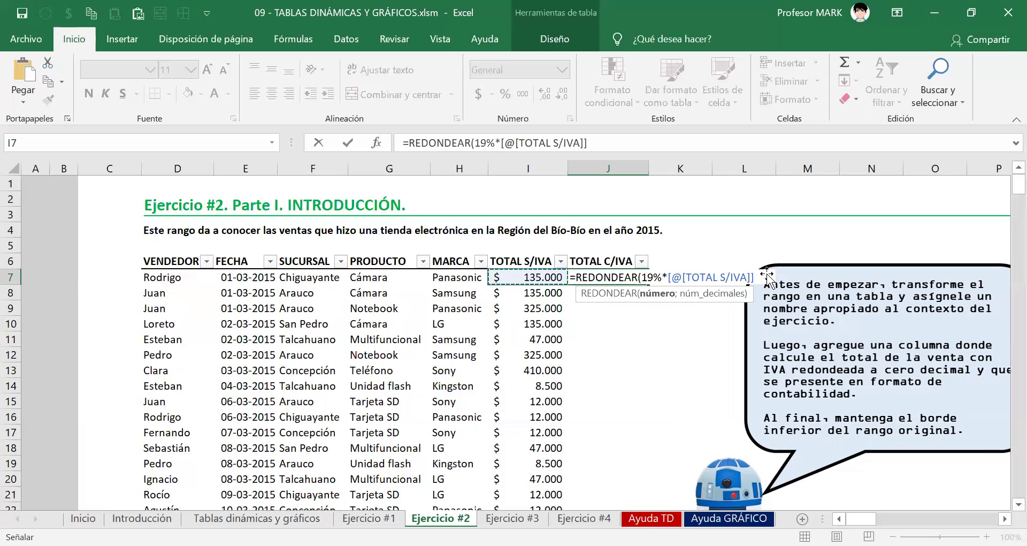
{"action": "type", "text": ";0)"}
{"action": "key", "text": "Return"}
{"action": "key", "text": "Return"}
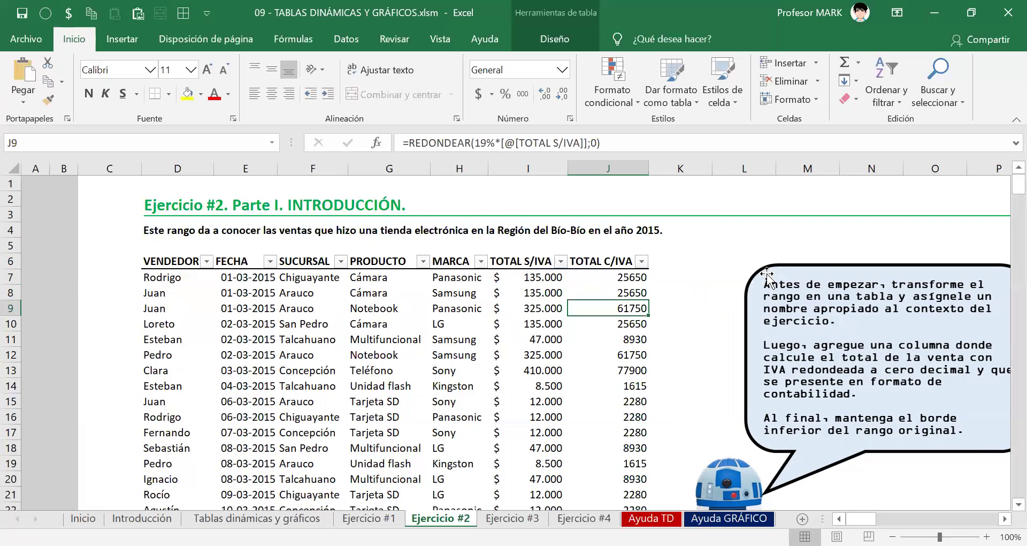
Change the J7 formula to =REDONDEAR(19%*[@[TOTAL S/IVA]]+[@[TOTAL S/IVA]];0) and format the TOTAL C/IVA column as Contabilidad without decimals
{"action": "left_click", "coordinate": [610, 279]}
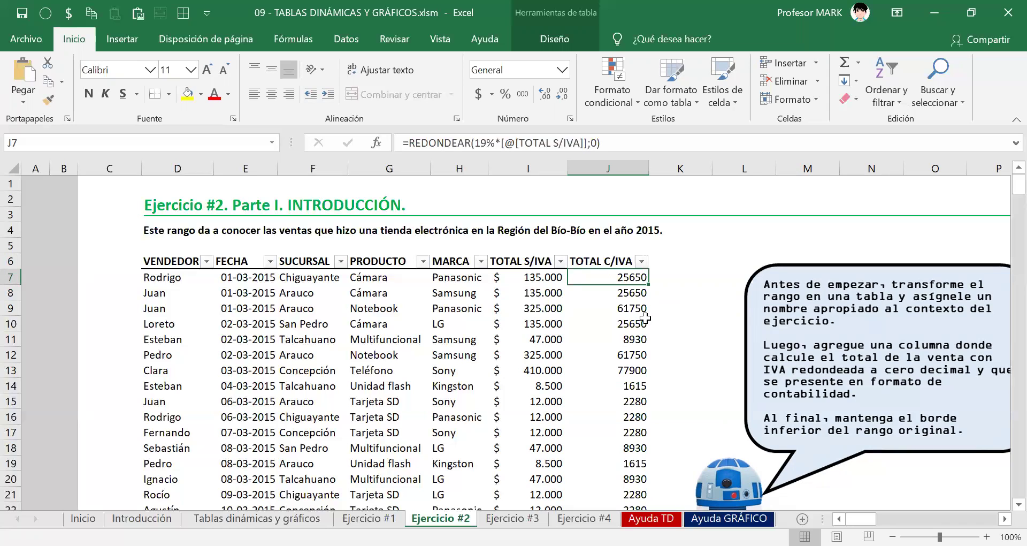
{"action": "key", "text": "F2"}
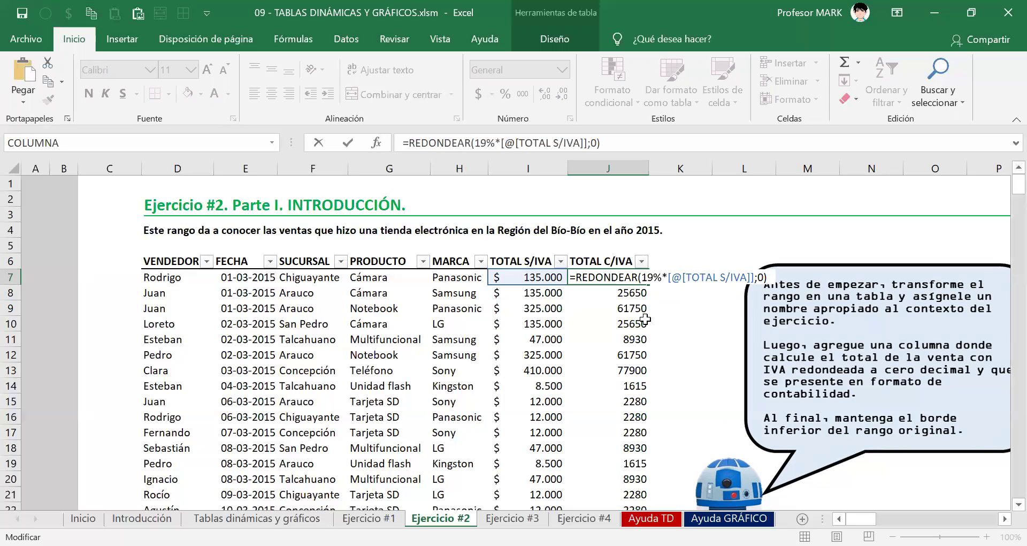
{"action": "left_click", "coordinate": [758, 278]}
{"action": "type", "text": "+"}
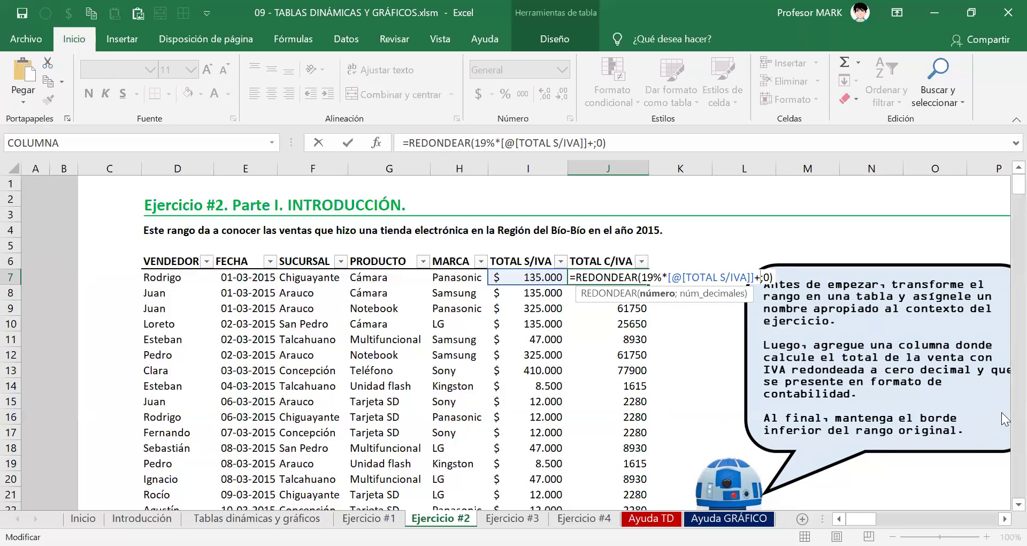
{"action": "left_click", "coordinate": [504, 278]}
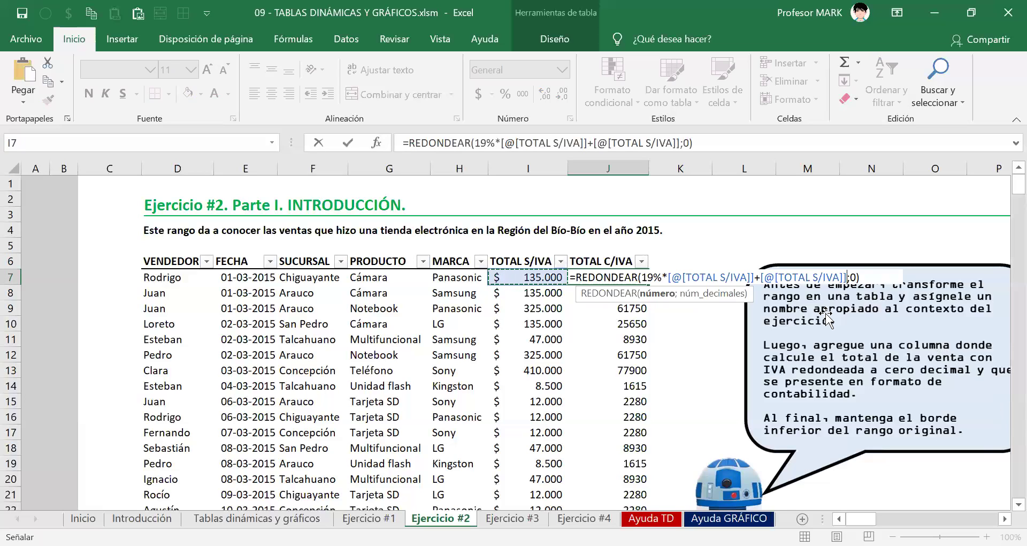
{"action": "key", "text": "Return"}
{"action": "key", "text": "Up"}
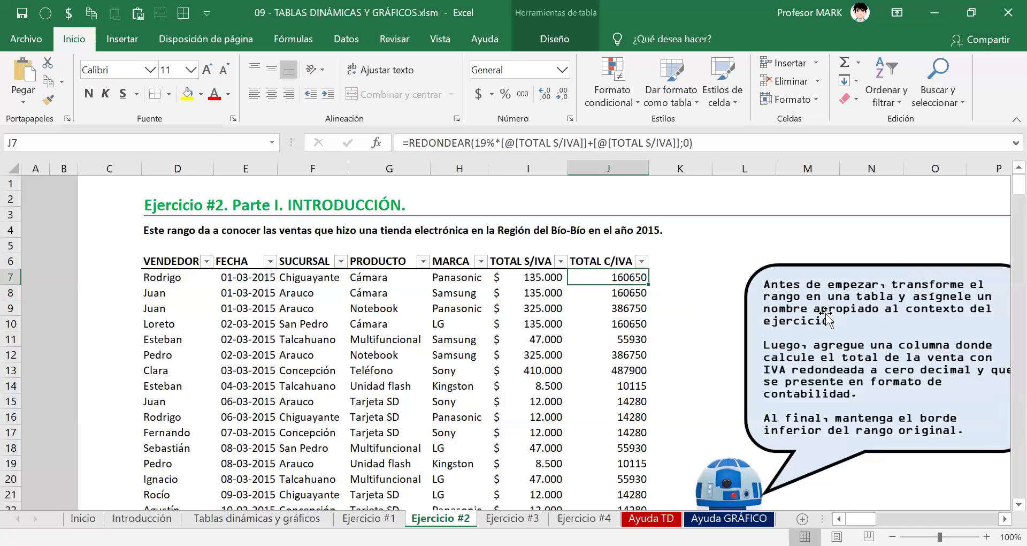
{"action": "key", "text": "ctrl+shift+4"}
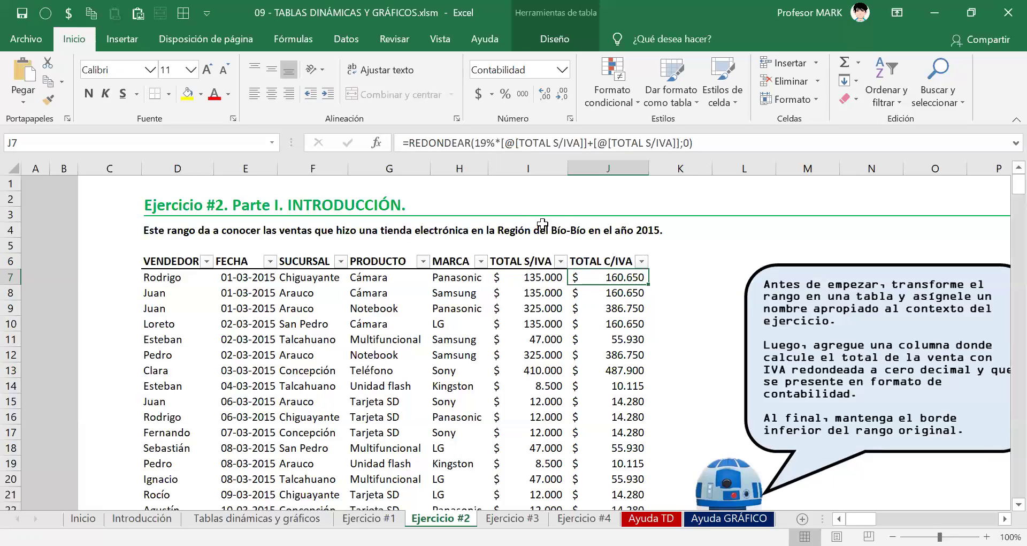
Review the TOTAL C/IVA formula in J7 and the slicer instructions below the sales table
{"action": "key", "text": "F2"}
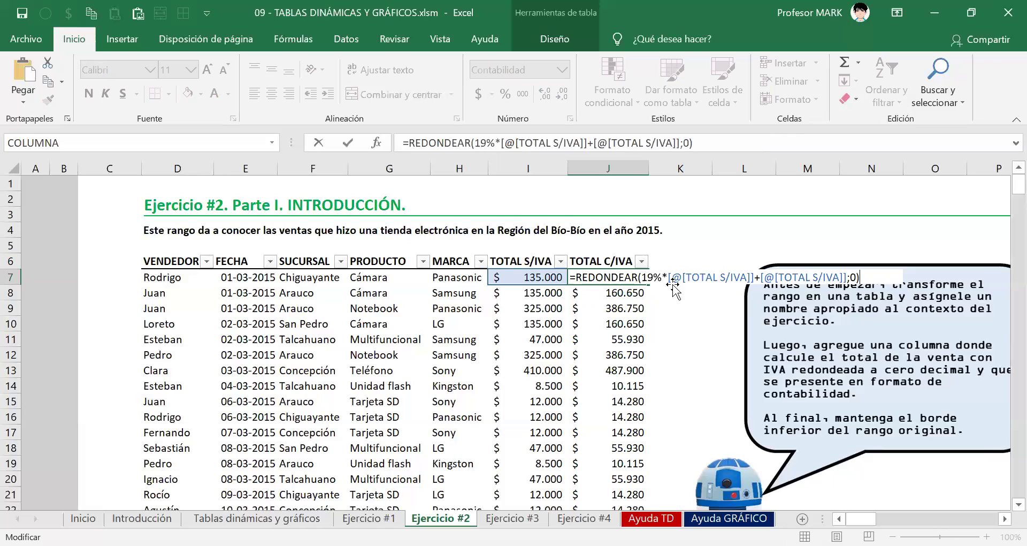
{"action": "left_click_drag", "start_coordinate": [667, 273], "coordinate": [847, 273]}
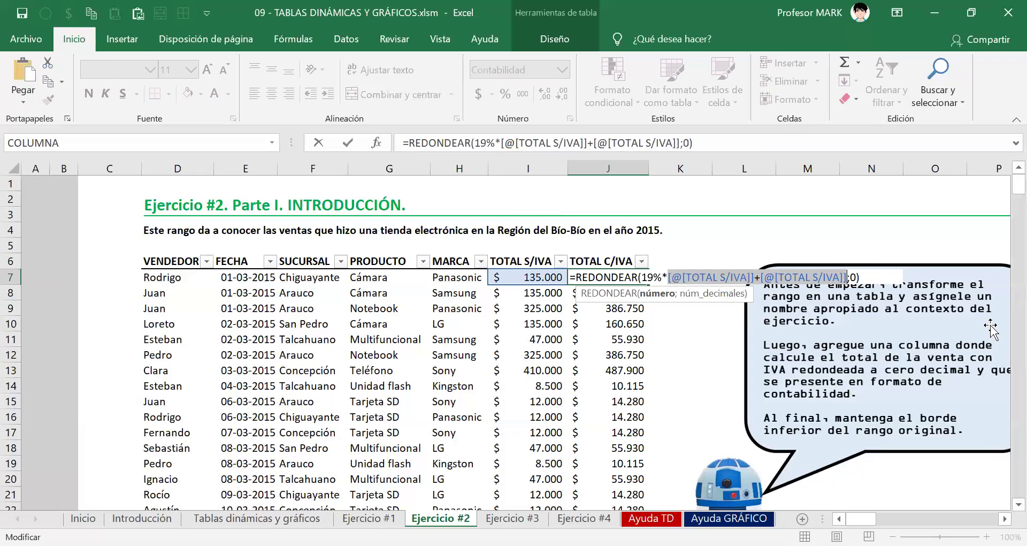
{"action": "key", "text": "ctrl+Return"}
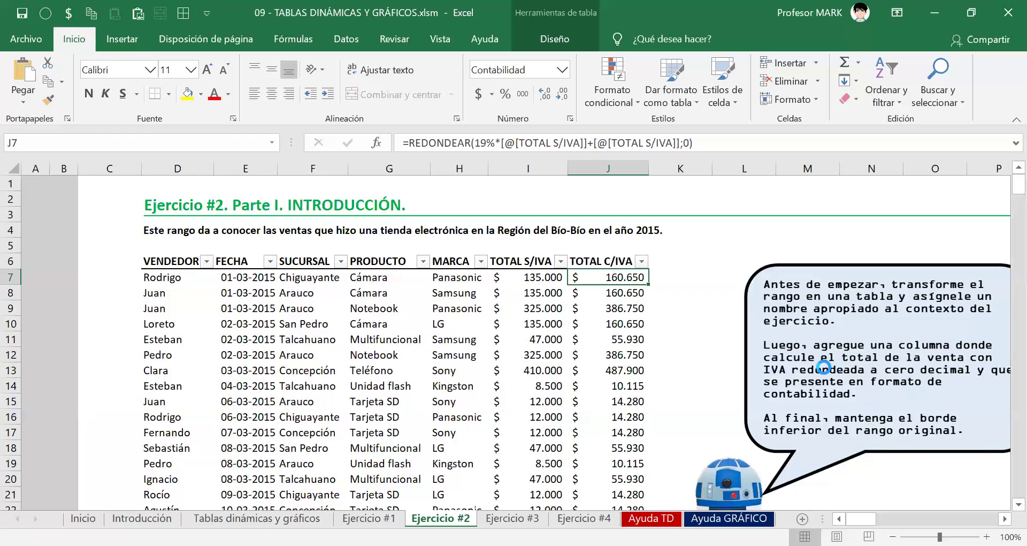
{"action": "scroll", "coordinate": [826, 375], "scroll_direction": "down", "scroll_amount": 20}
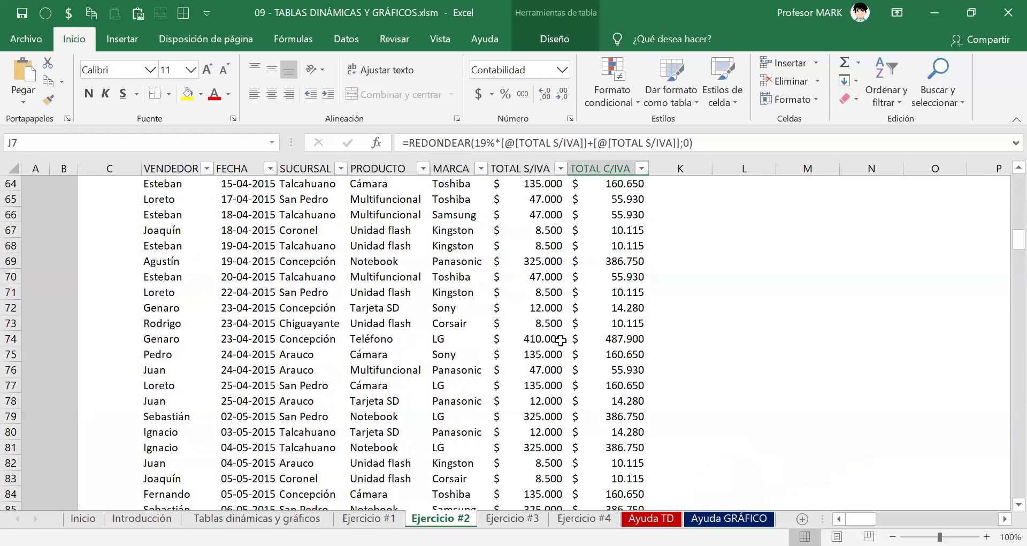
{"action": "scroll", "coordinate": [565, 340], "scroll_direction": "down", "scroll_amount": 19}
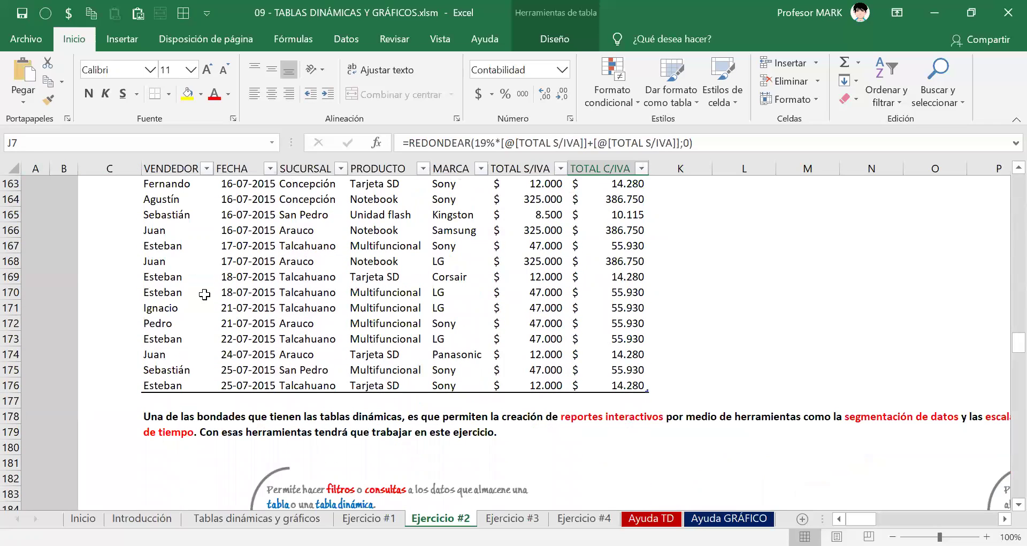
{"action": "scroll", "coordinate": [355, 332], "scroll_direction": "down", "scroll_amount": 3}
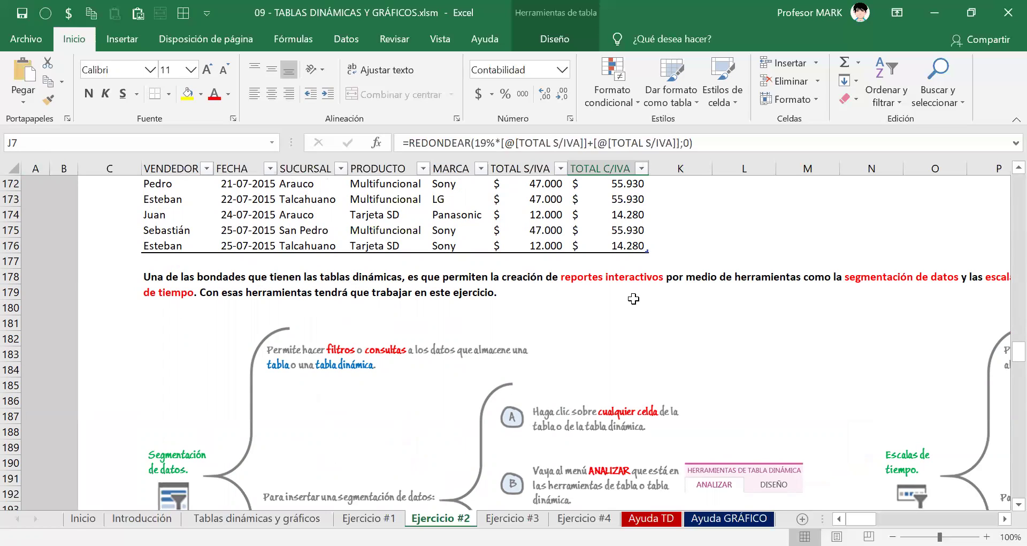
{"action": "scroll", "coordinate": [633, 299], "scroll_direction": "down", "scroll_amount": 3}
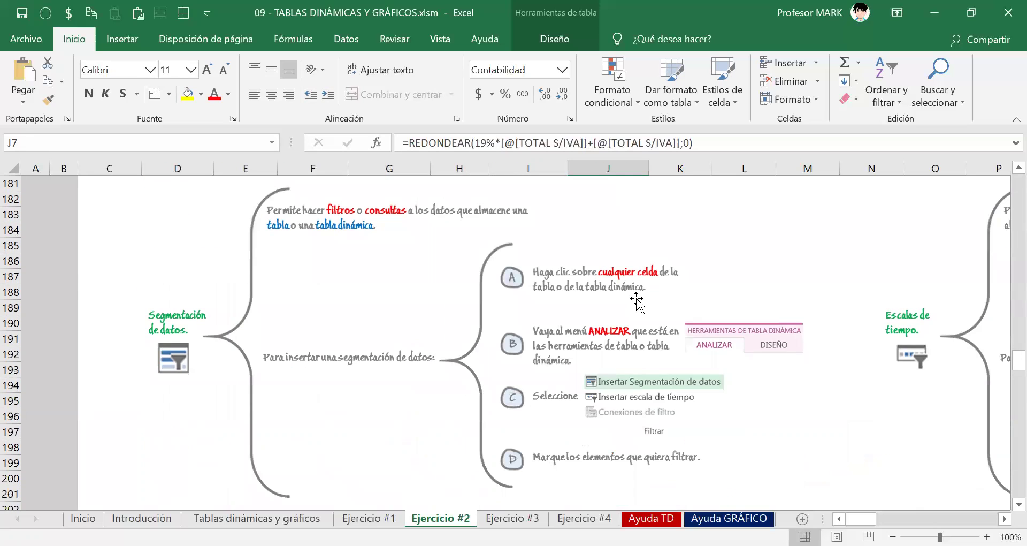
{"action": "scroll", "coordinate": [642, 297], "scroll_direction": "up", "scroll_amount": 3}
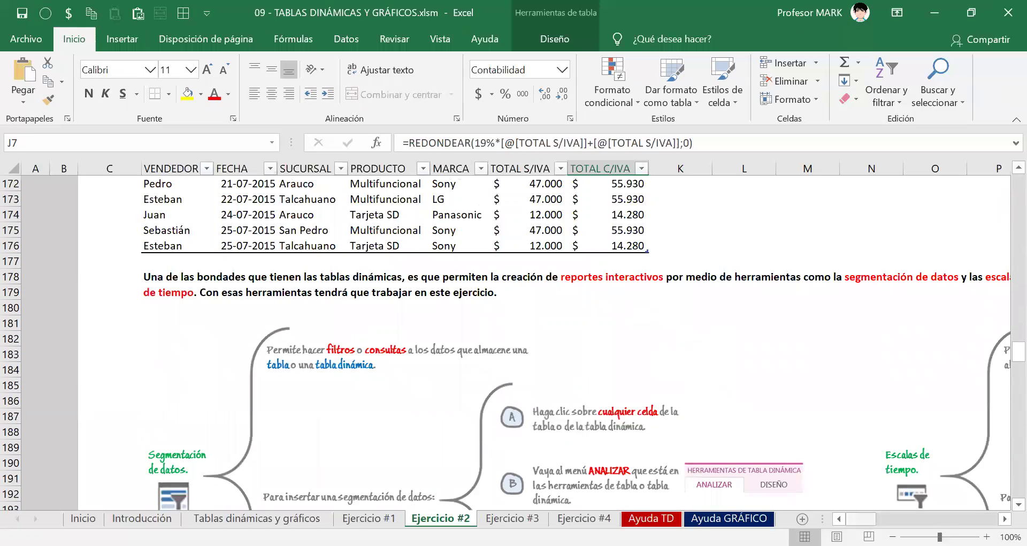
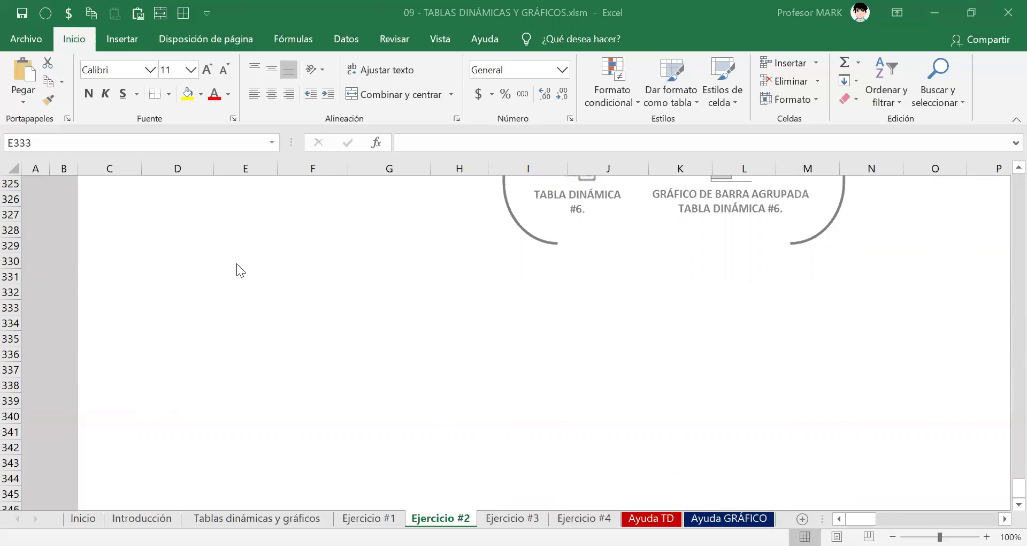
Look back over the pivot table requirements and slicer instructions, from the blank area at E333 up to the sales table
{"action": "left_click", "coordinate": [259, 310]}
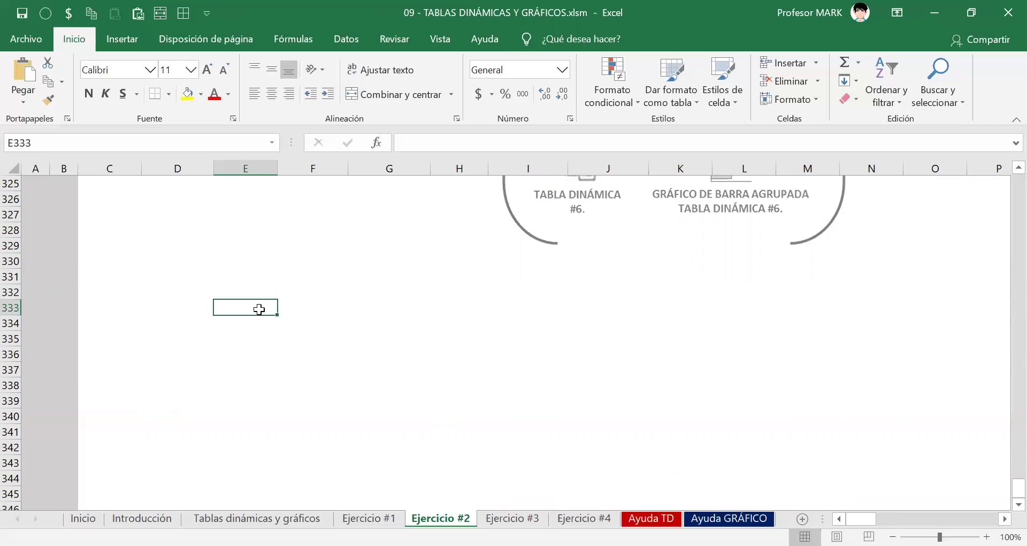
{"action": "scroll", "coordinate": [259, 310], "scroll_direction": "up", "scroll_amount": 13}
{"action": "scroll", "coordinate": [260, 311], "scroll_direction": "up", "scroll_amount": 20}
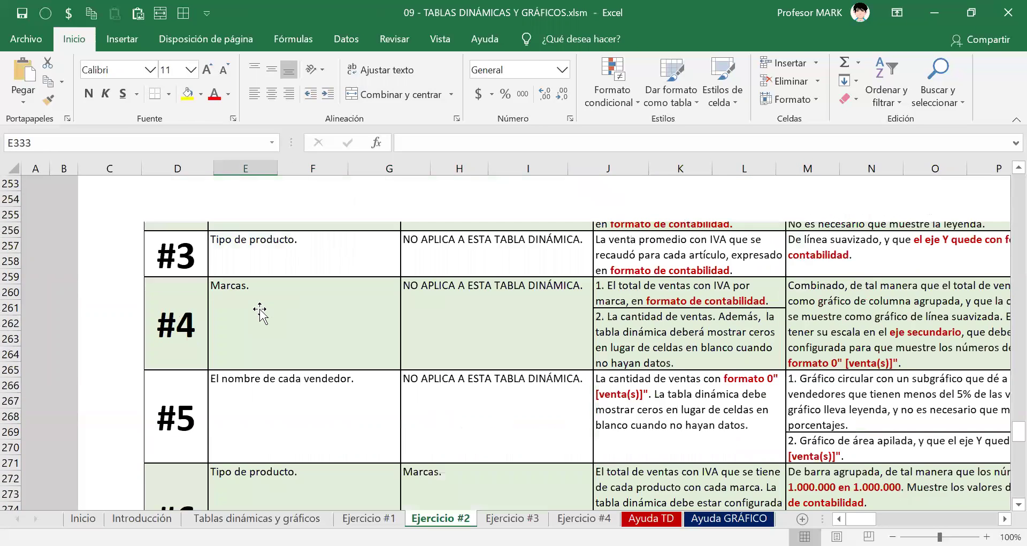
{"action": "scroll", "coordinate": [260, 308], "scroll_direction": "up", "scroll_amount": 15}
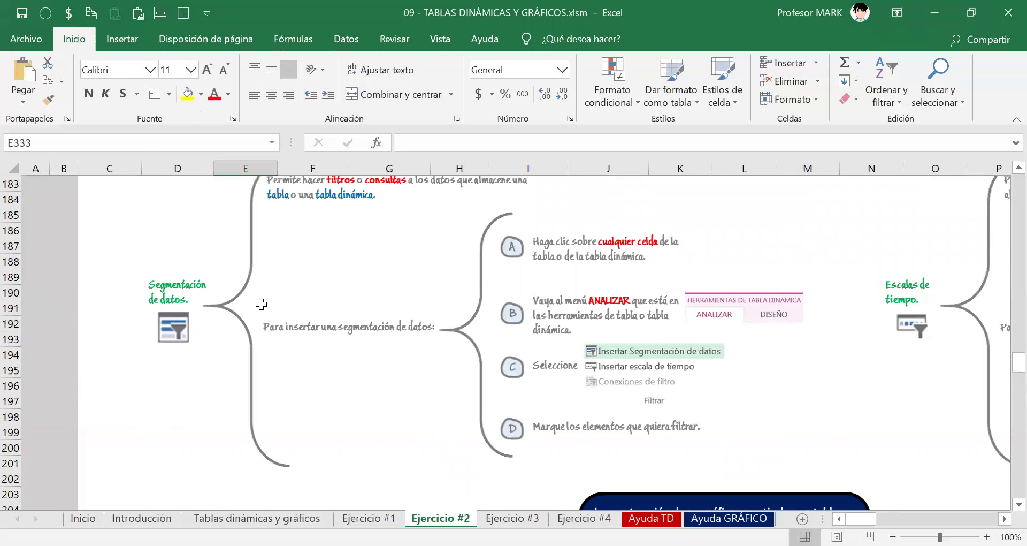
{"action": "left_click", "coordinate": [337, 265]}
{"action": "left_click", "coordinate": [470, 215]}
{"action": "left_click", "coordinate": [544, 343]}
{"action": "left_click", "coordinate": [605, 230]}
{"action": "left_click", "coordinate": [374, 294]}
{"action": "left_click", "coordinate": [530, 416]}
{"action": "scroll", "coordinate": [422, 323], "scroll_direction": "up", "scroll_amount": 3}
{"action": "scroll", "coordinate": [423, 322], "scroll_direction": "up", "scroll_amount": 6}
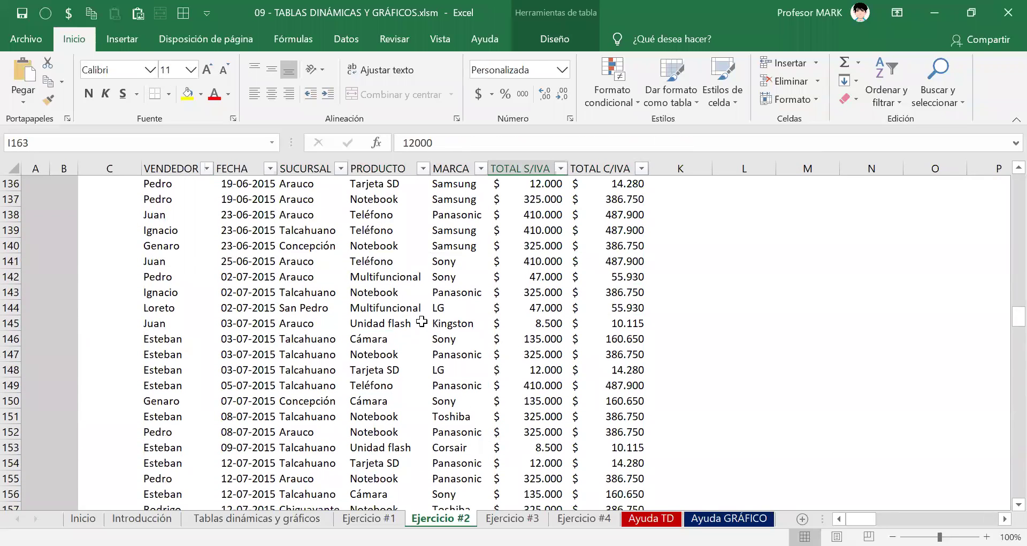
Start summarizing the VENTAS_2015 table with a pivot table and choose an existing worksheet as its destination
{"action": "left_click", "coordinate": [325, 248]}
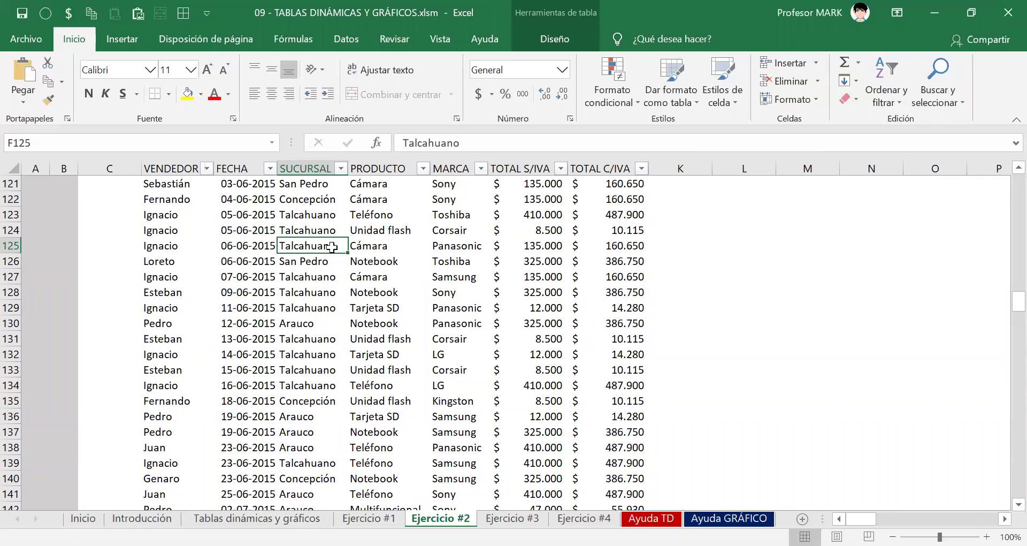
{"action": "left_click", "coordinate": [546, 42]}
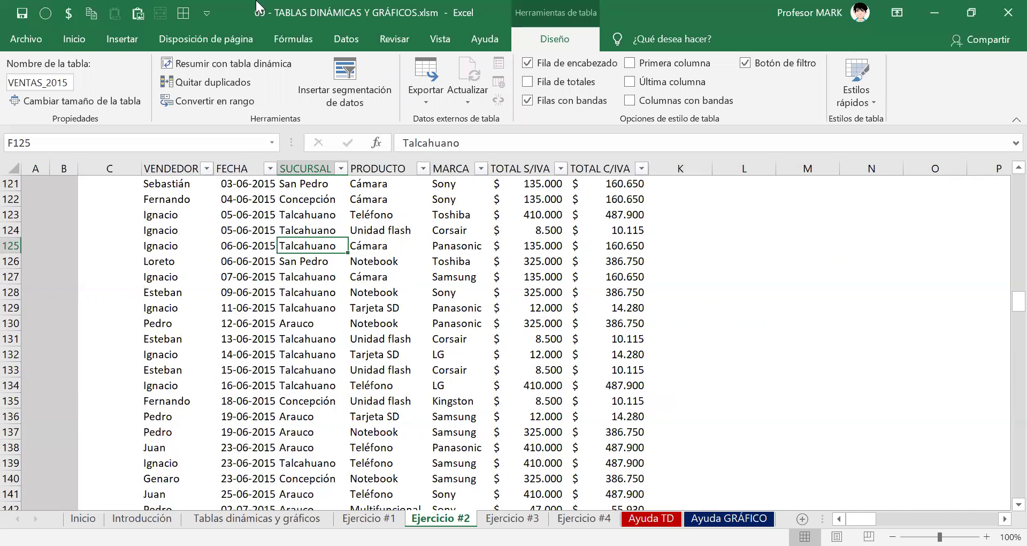
{"action": "left_click", "coordinate": [228, 67]}
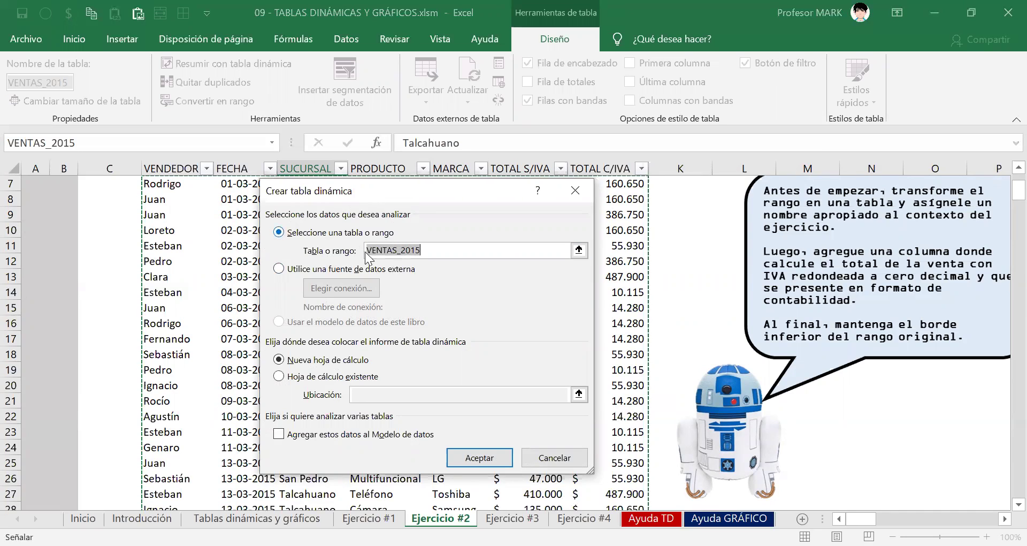
{"action": "left_click", "coordinate": [439, 251]}
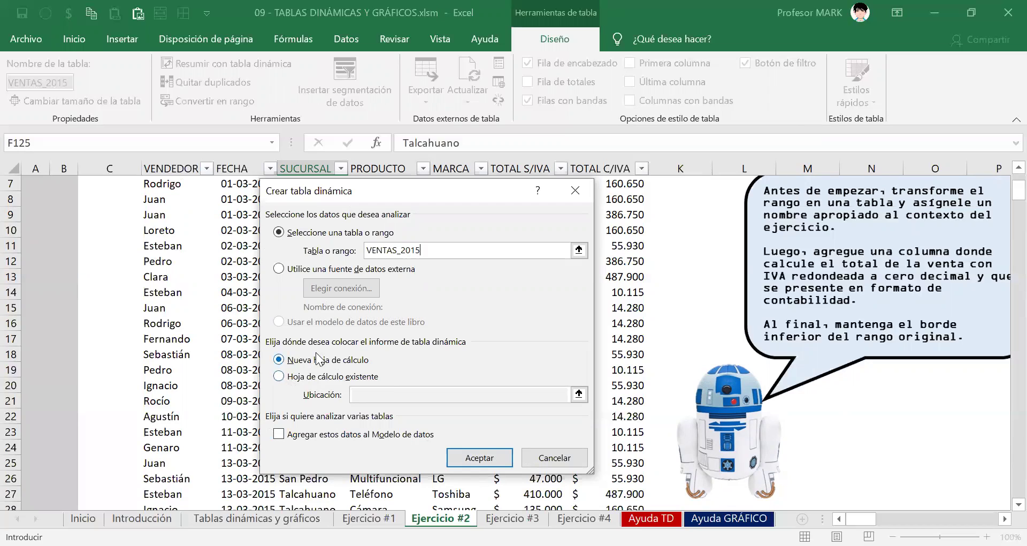
{"action": "left_click", "coordinate": [282, 376]}
{"action": "left_click", "coordinate": [366, 395]}
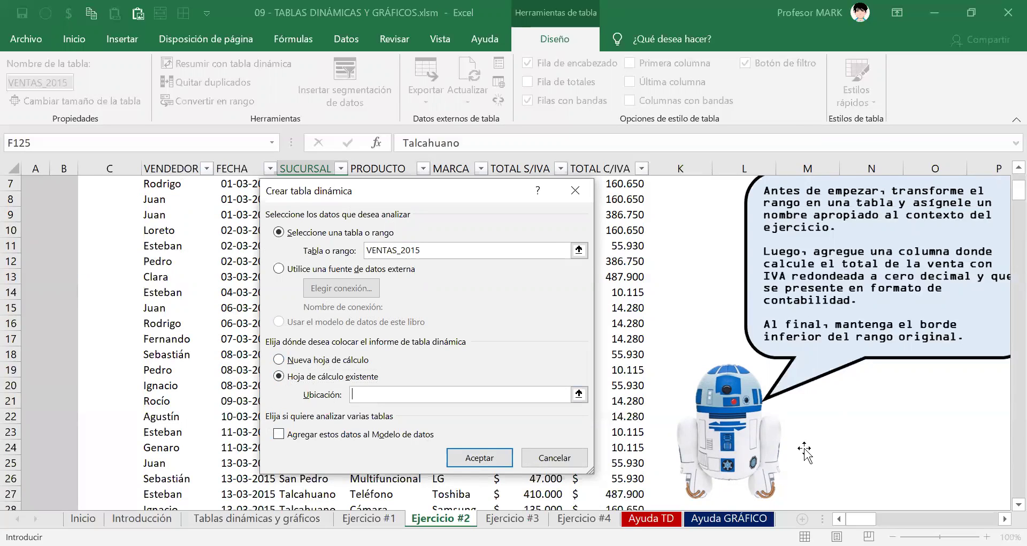
{"action": "type", "text": "E"}
{"action": "key", "text": "BackSpace"}
{"action": "type", "text": "e"}
{"action": "key", "text": "BackSpace"}
{"action": "type", "text": "E333"}
{"action": "left_click_drag", "start_coordinate": [589, 374], "coordinate": [591, 370]}
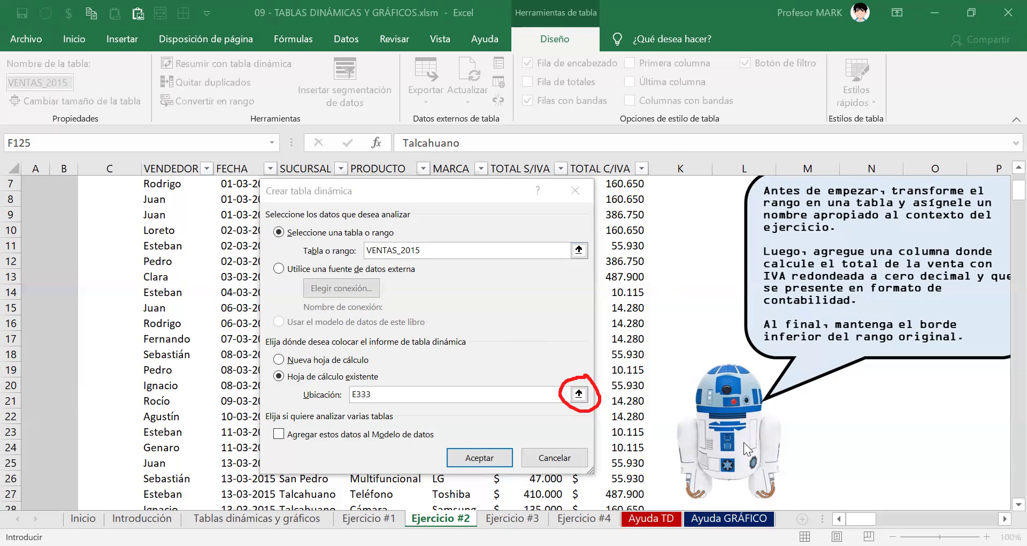
{"action": "key", "text": "ctrl+z"}
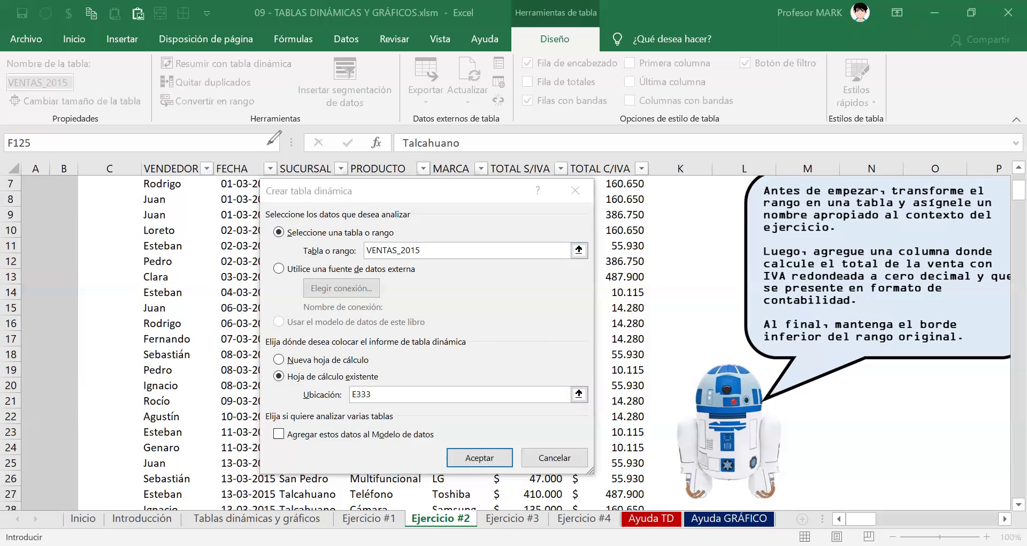
{"action": "left_click", "coordinate": [401, 394]}
{"action": "key", "text": "BackSpace"}
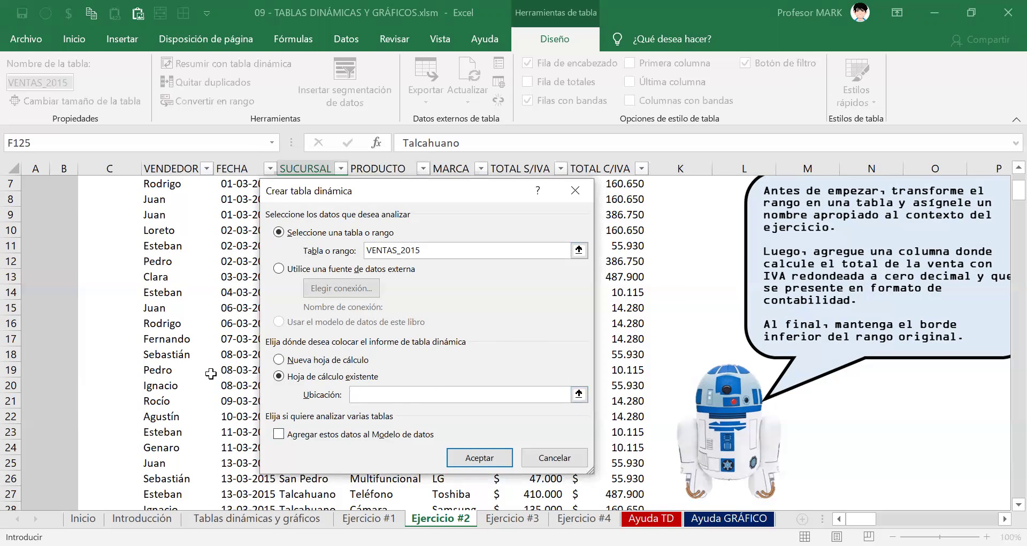
Set the pivot table location to cell E333 on the Ejercicio #2 sheet, in the blank area below the exercise diagrams
{"action": "scroll", "coordinate": [211, 373], "scroll_direction": "down", "scroll_amount": 20}
{"action": "scroll", "coordinate": [243, 401], "scroll_direction": "down", "scroll_amount": 20}
{"action": "scroll", "coordinate": [234, 408], "scroll_direction": "down", "scroll_amount": 20}
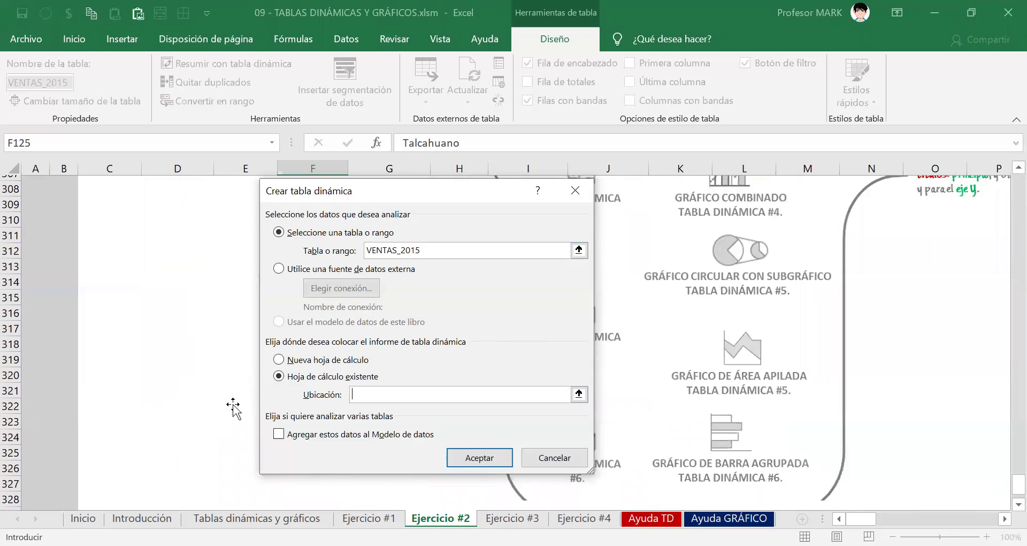
{"action": "scroll", "coordinate": [234, 405], "scroll_direction": "down", "scroll_amount": 5}
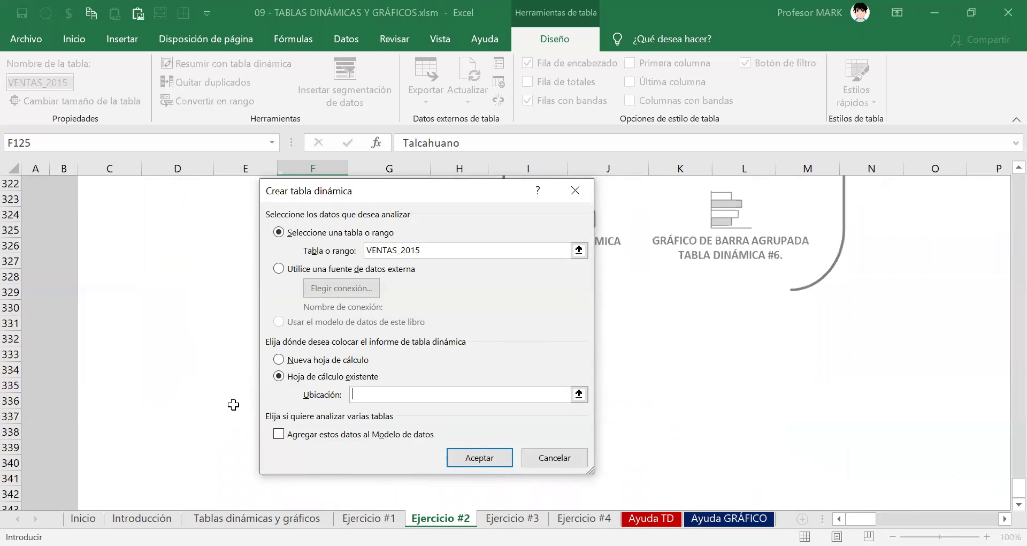
{"action": "left_click", "coordinate": [201, 360]}
{"action": "key", "text": "Right"}
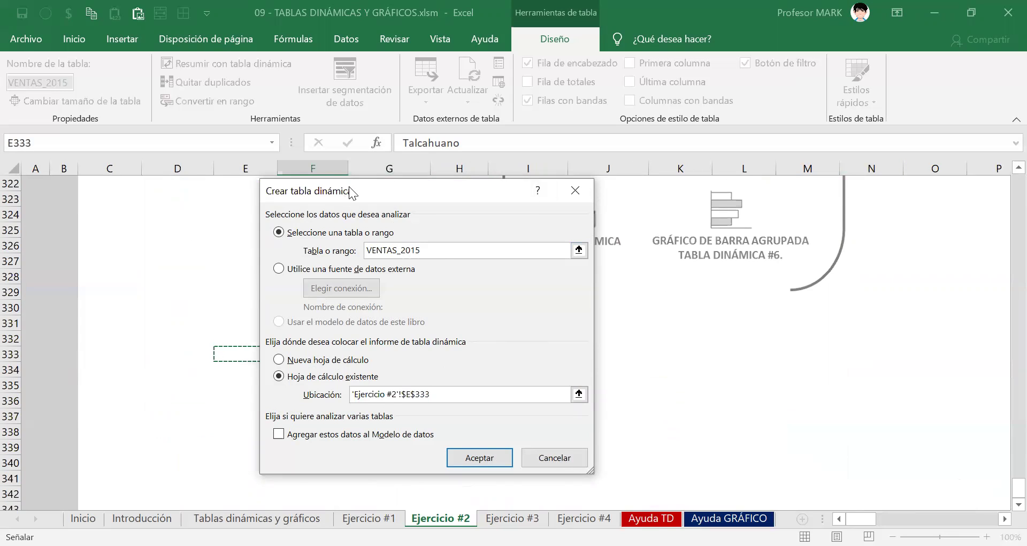
{"action": "left_click_drag", "start_coordinate": [349, 187], "coordinate": [394, 178]}
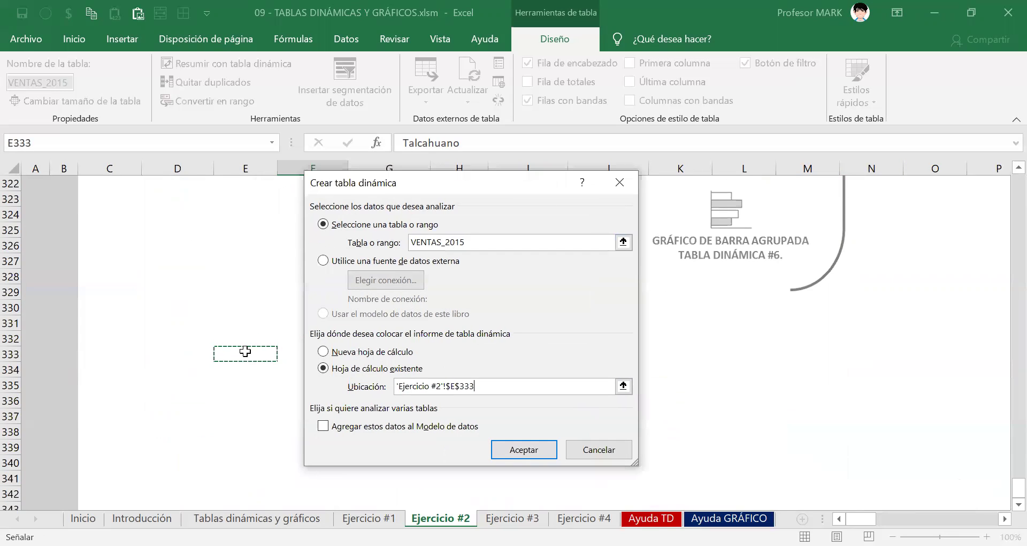
Examine the sheet name and the cell reference in the pivot table's location
{"action": "left_click", "coordinate": [475, 386]}
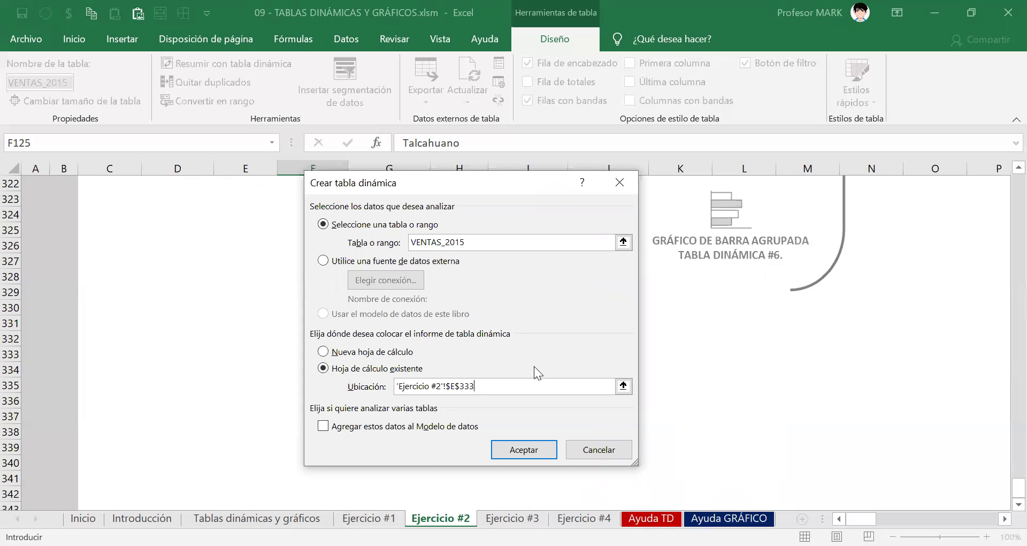
{"action": "left_click_drag", "start_coordinate": [400, 387], "coordinate": [445, 387]}
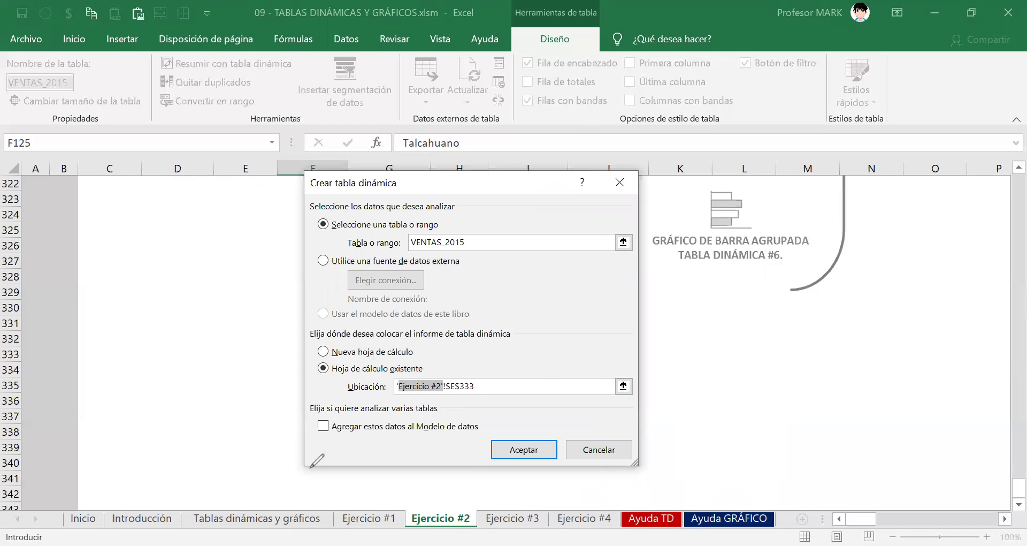
{"action": "left_click_drag", "start_coordinate": [437, 507], "coordinate": [428, 504]}
{"action": "mouse_move", "coordinate": [401, 515]}
{"action": "left_mouse_down"}
{"action": "mouse_move", "coordinate": [430, 534]}
{"action": "mouse_move", "coordinate": [481, 500]}
{"action": "mouse_move", "coordinate": [428, 504]}
{"action": "left_mouse_up"}
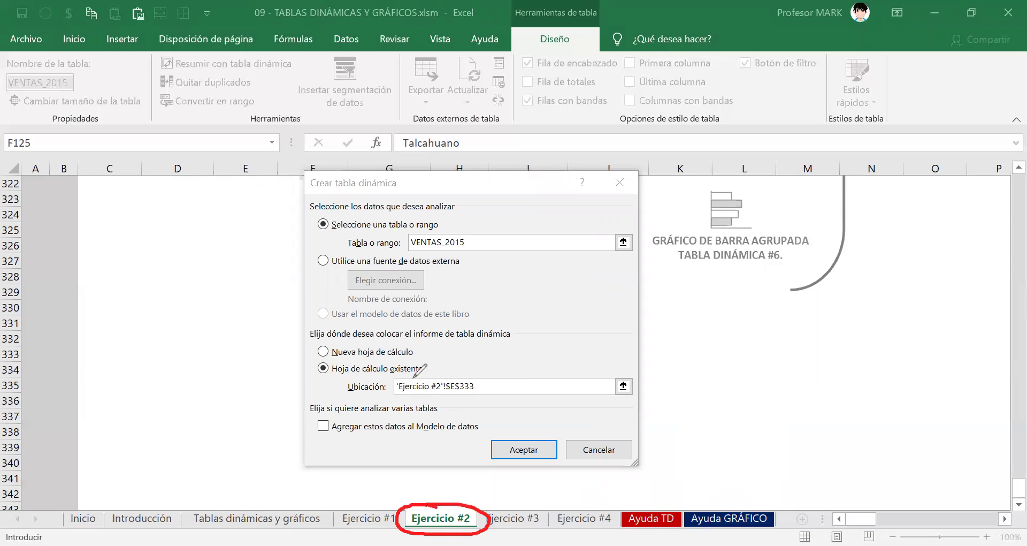
{"action": "mouse_move", "coordinate": [397, 378]}
{"action": "left_mouse_down"}
{"action": "mouse_move", "coordinate": [402, 400]}
{"action": "mouse_move", "coordinate": [448, 383]}
{"action": "mouse_move", "coordinate": [399, 375]}
{"action": "mouse_move", "coordinate": [424, 400]}
{"action": "mouse_move", "coordinate": [423, 504]}
{"action": "mouse_move", "coordinate": [438, 485]}
{"action": "left_mouse_up"}
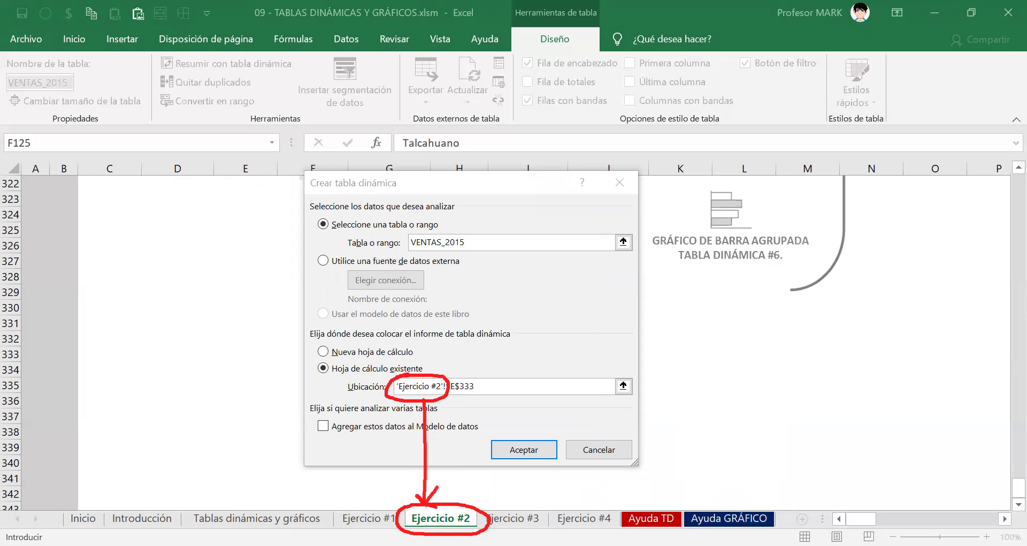
{"action": "mouse_move", "coordinate": [463, 367]}
{"action": "left_mouse_down"}
{"action": "mouse_move", "coordinate": [480, 399]}
{"action": "mouse_move", "coordinate": [487, 370]}
{"action": "mouse_move", "coordinate": [458, 368]}
{"action": "left_mouse_up"}
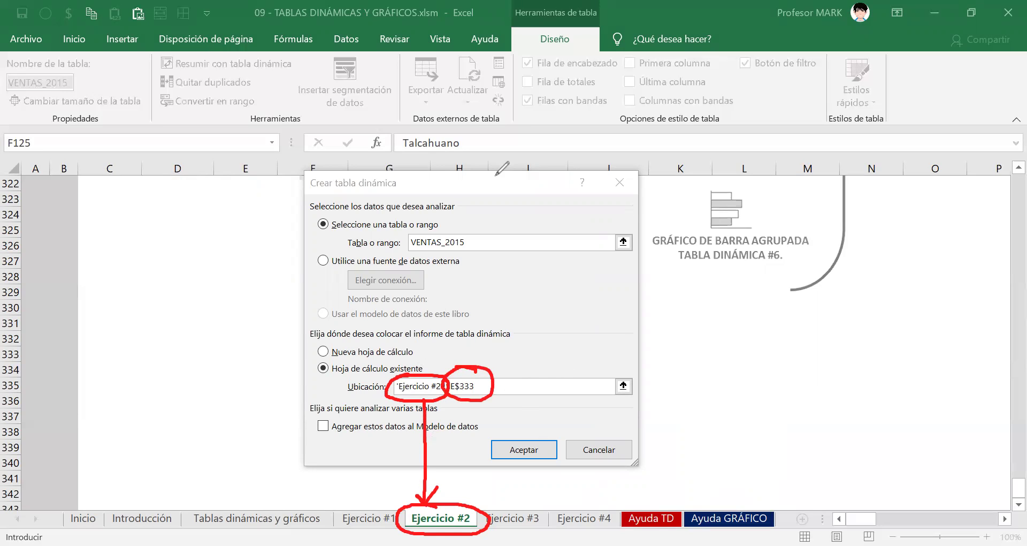
{"action": "key", "text": "e"}
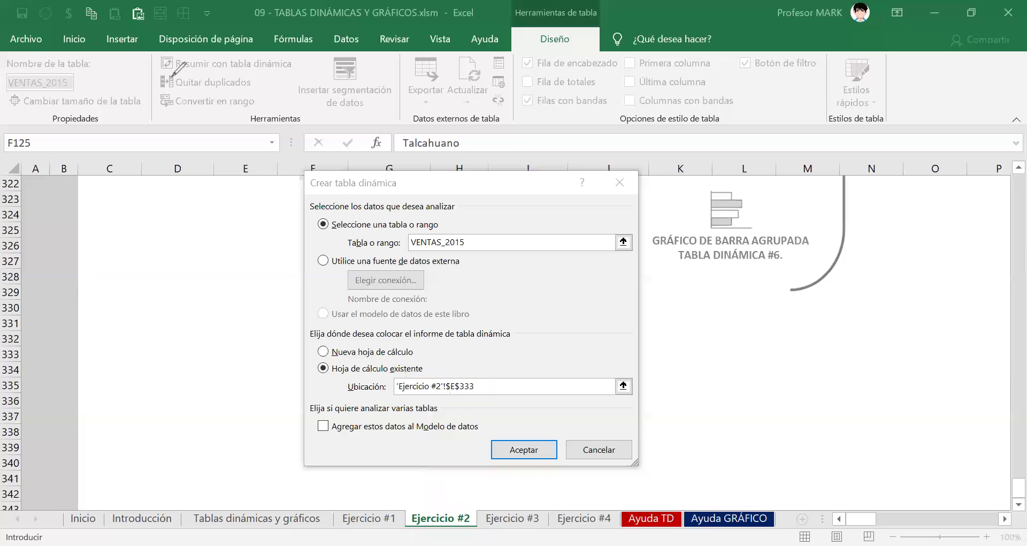
Create the empty pivot table and select cell F334 inside its placeholder
{"action": "left_click", "coordinate": [536, 450]}
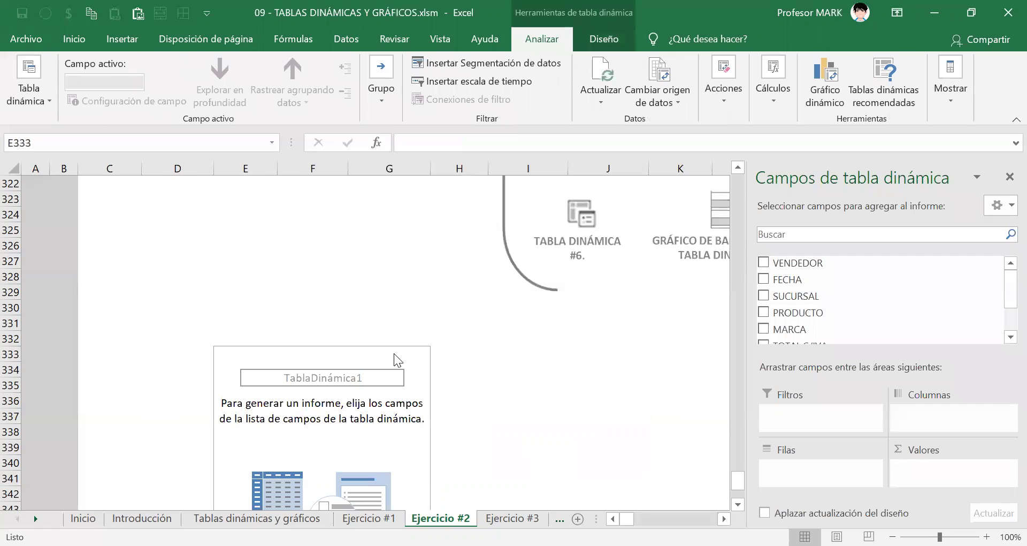
{"action": "scroll", "coordinate": [394, 353], "scroll_direction": "down", "scroll_amount": 3}
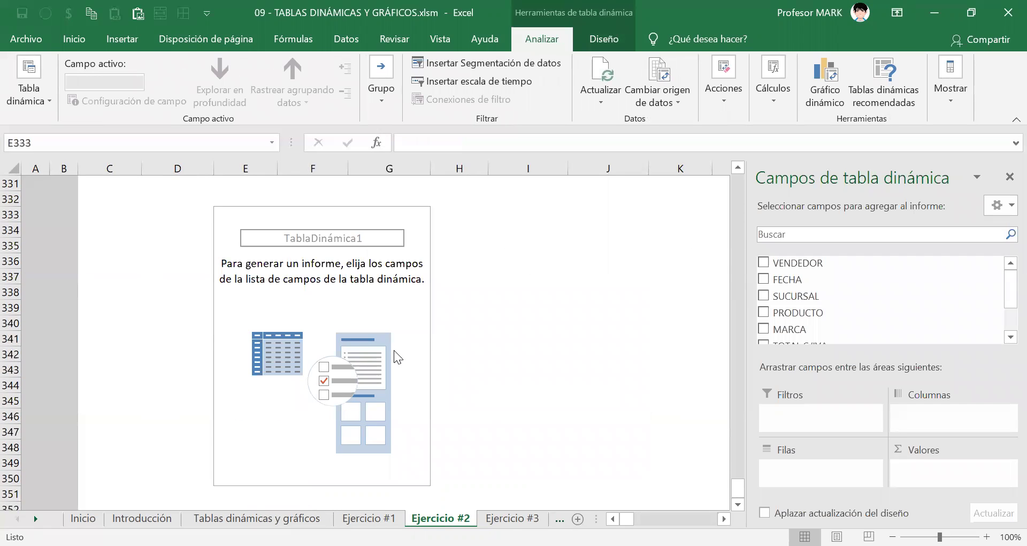
{"action": "left_click", "coordinate": [289, 265]}
{"action": "left_click", "coordinate": [309, 351]}
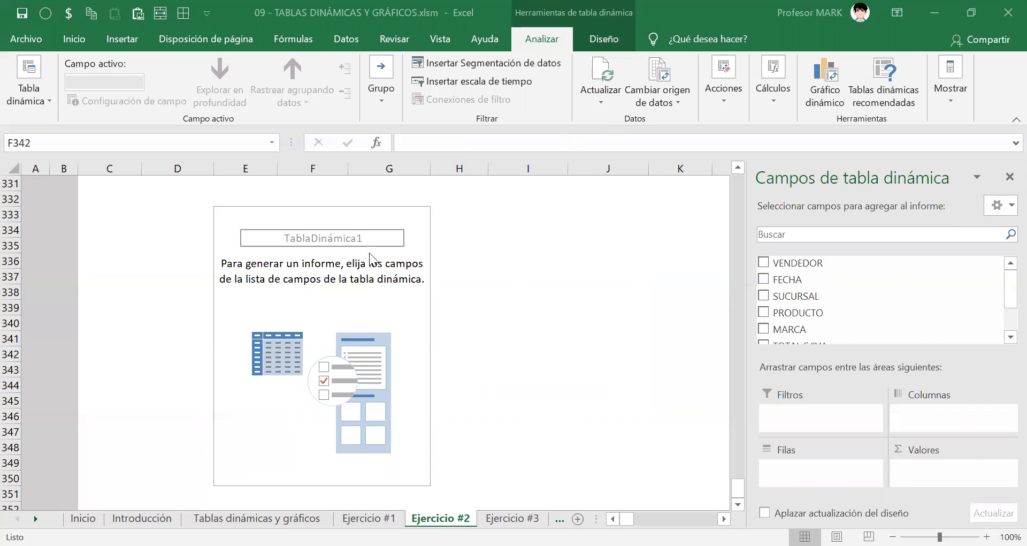
{"action": "left_click", "coordinate": [280, 229]}
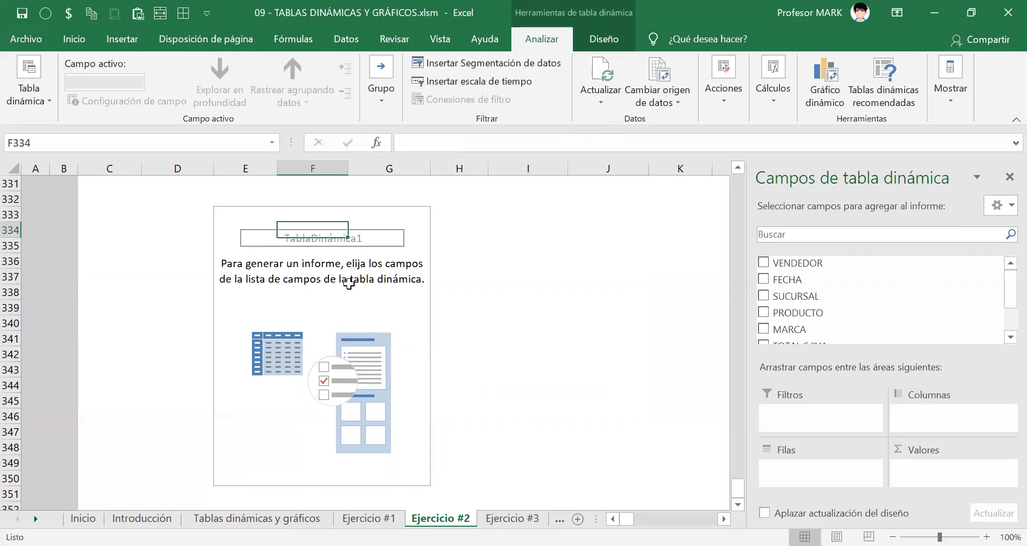
Review the row-zone requirement for pivot table #1 in the Parte II table, and return to cell E333 of the empty pivot table
{"action": "scroll", "coordinate": [417, 311], "scroll_direction": "up", "scroll_amount": 9}
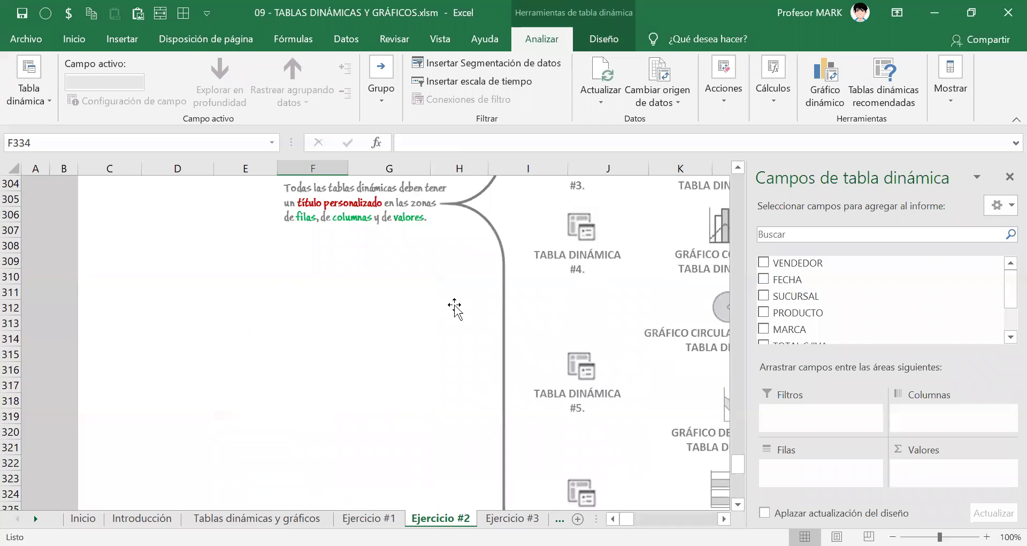
{"action": "scroll", "coordinate": [455, 306], "scroll_direction": "up", "scroll_amount": 19}
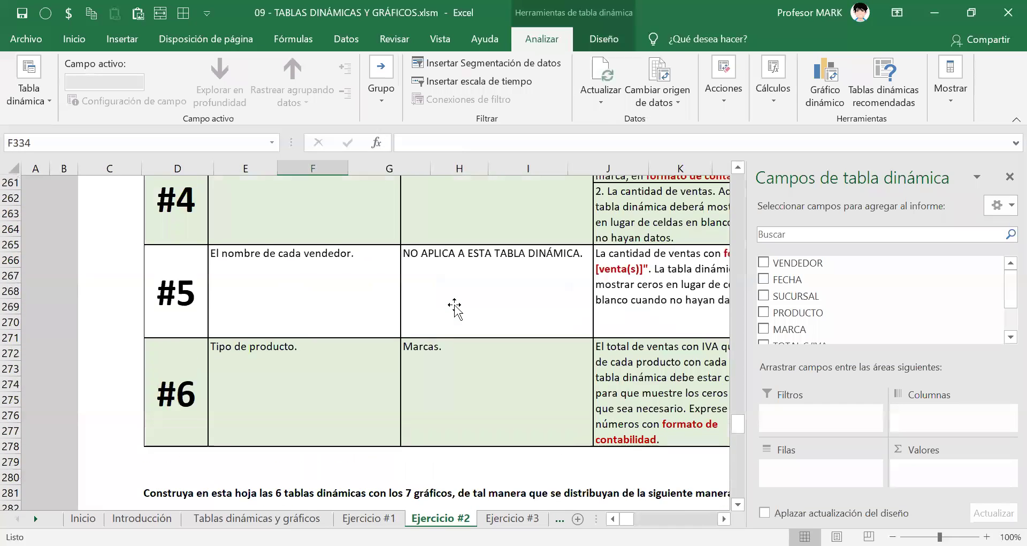
{"action": "scroll", "coordinate": [454, 306], "scroll_direction": "up", "scroll_amount": 4}
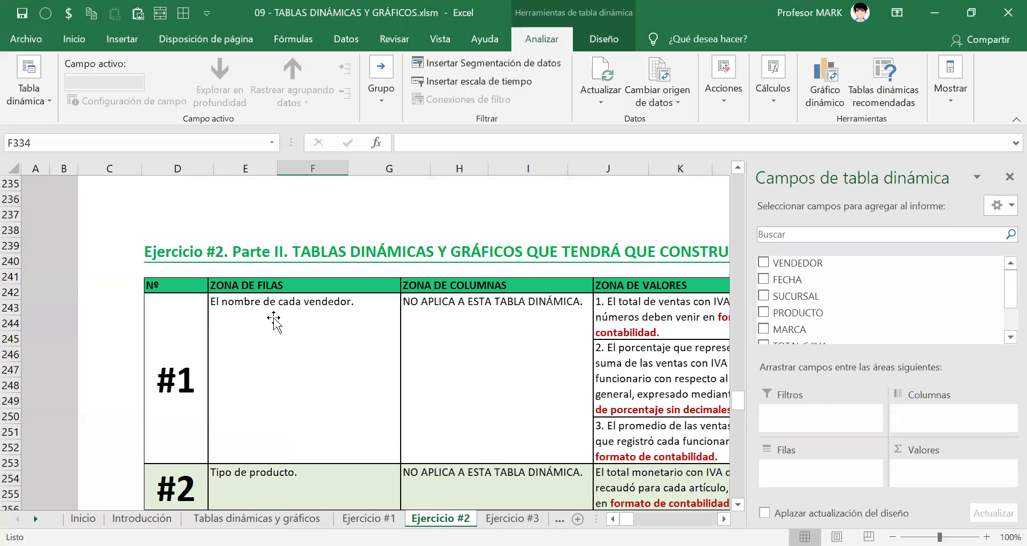
{"action": "scroll", "coordinate": [321, 326], "scroll_direction": "down", "scroll_amount": 20}
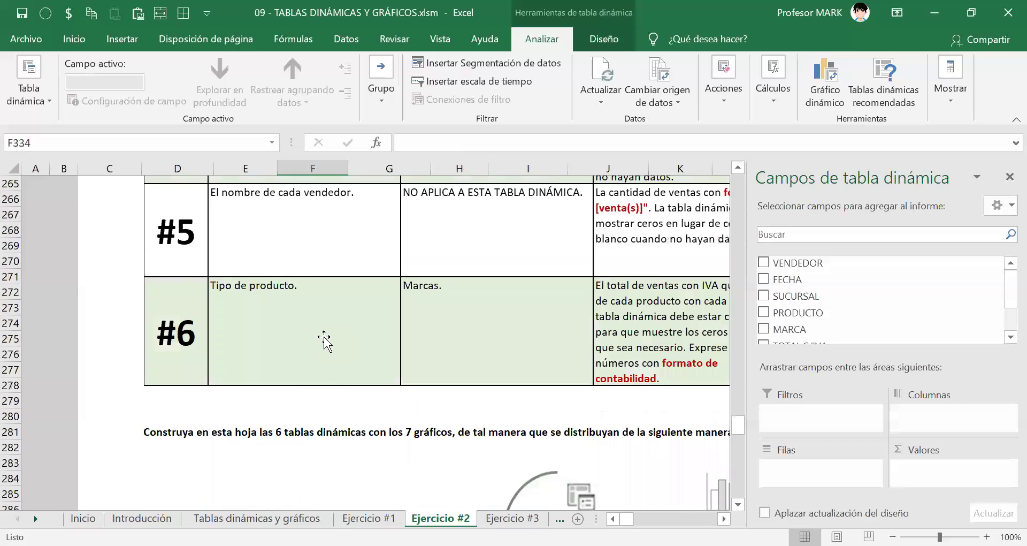
{"action": "scroll", "coordinate": [324, 340], "scroll_direction": "down", "scroll_amount": 14}
{"action": "scroll", "coordinate": [324, 340], "scroll_direction": "up", "scroll_amount": 6}
{"action": "scroll", "coordinate": [248, 252], "scroll_direction": "up", "scroll_amount": 3}
{"action": "scroll", "coordinate": [252, 247], "scroll_direction": "down", "scroll_amount": 2}
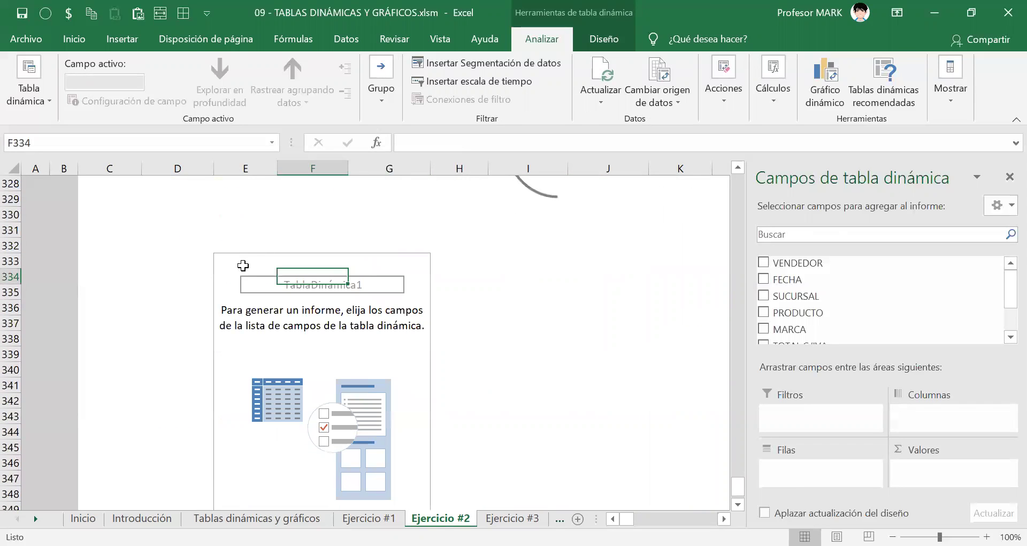
{"action": "left_click", "coordinate": [242, 266]}
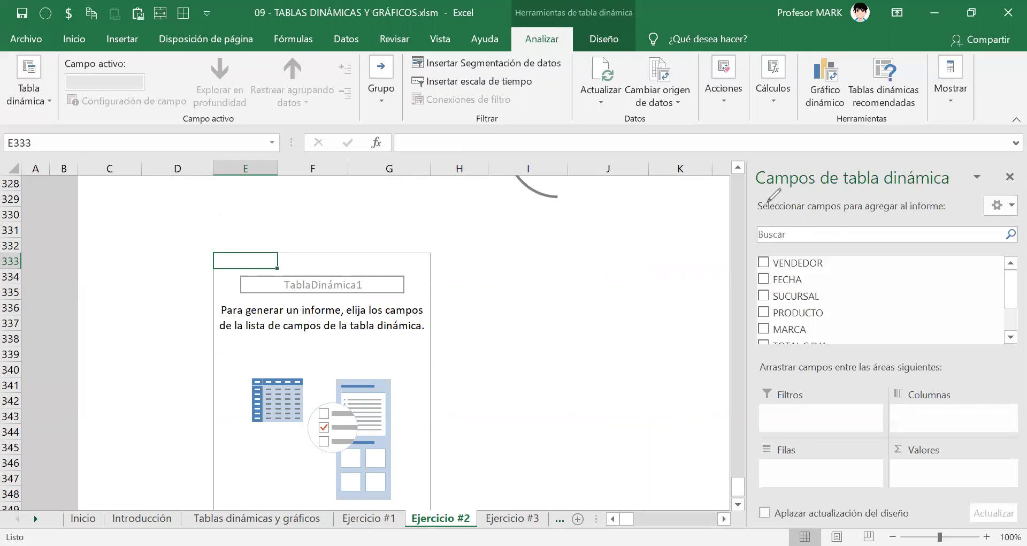
{"action": "key", "text": "ctrl+2"}
{"action": "mouse_move", "coordinate": [792, 166]}
{"action": "left_mouse_down"}
{"action": "mouse_move", "coordinate": [758, 168]}
{"action": "mouse_move", "coordinate": [738, 259]}
{"action": "mouse_move", "coordinate": [743, 342]}
{"action": "mouse_move", "coordinate": [846, 357]}
{"action": "left_mouse_up"}
{"action": "mouse_move", "coordinate": [928, 330]}
{"action": "left_mouse_down"}
{"action": "mouse_move", "coordinate": [958, 257]}
{"action": "mouse_move", "coordinate": [878, 148]}
{"action": "mouse_move", "coordinate": [778, 161]}
{"action": "left_mouse_up"}
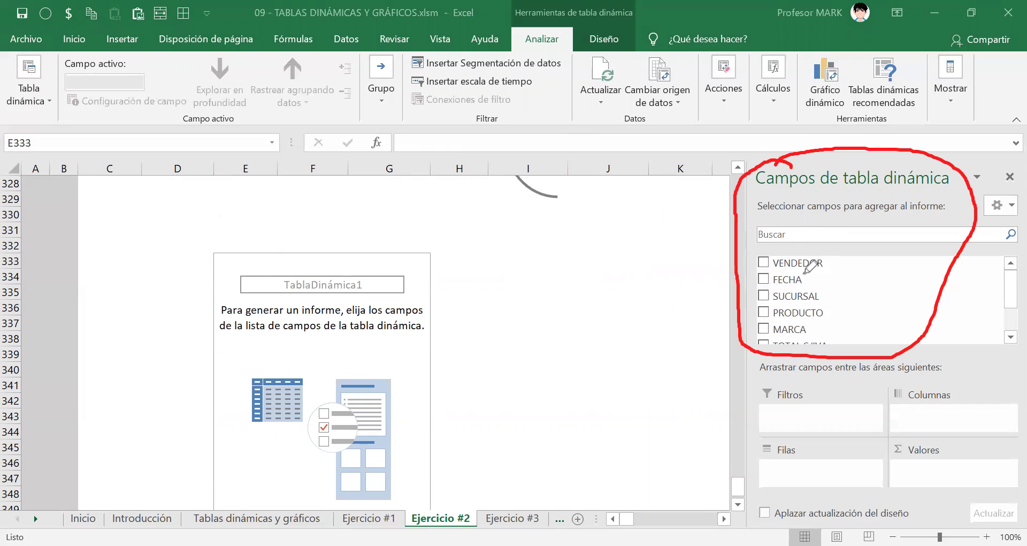
{"action": "left_click_drag", "start_coordinate": [755, 261], "coordinate": [828, 262]}
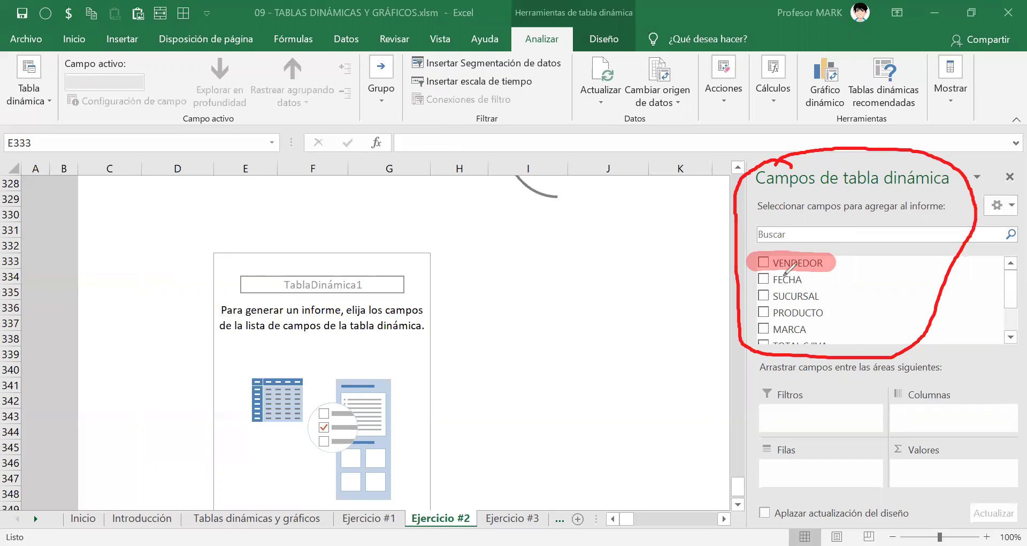
{"action": "mouse_move", "coordinate": [807, 268]}
{"action": "left_mouse_down"}
{"action": "mouse_move", "coordinate": [803, 428]}
{"action": "mouse_move", "coordinate": [785, 474]}
{"action": "mouse_move", "coordinate": [803, 464]}
{"action": "left_mouse_up"}
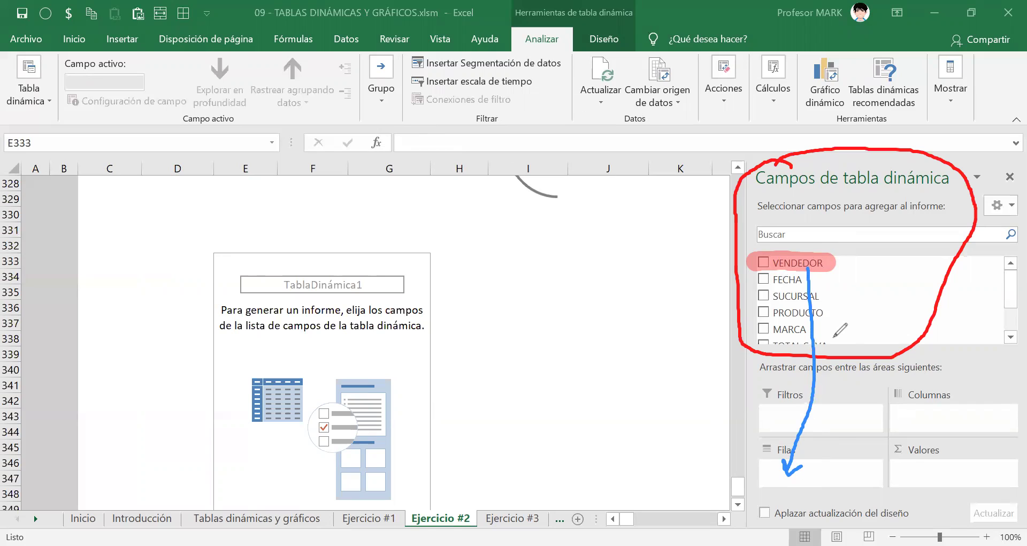
{"action": "key", "text": "Escape"}
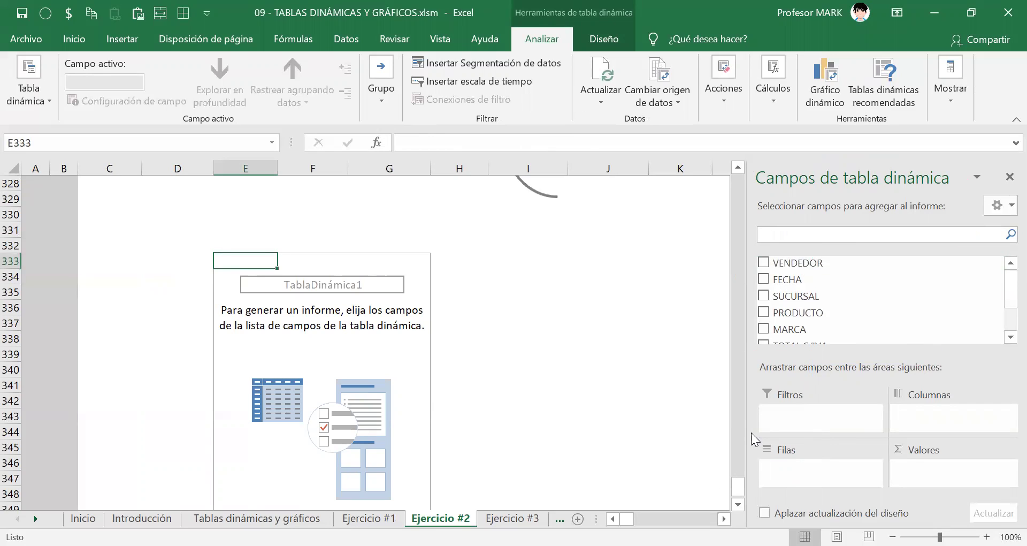
Add the VENDEDOR field to the pivot table's rows area and select the first seller label in cell E334
{"action": "left_click_drag", "start_coordinate": [782, 262], "coordinate": [822, 478]}
{"action": "scroll", "coordinate": [278, 343], "scroll_direction": "down", "scroll_amount": 4}
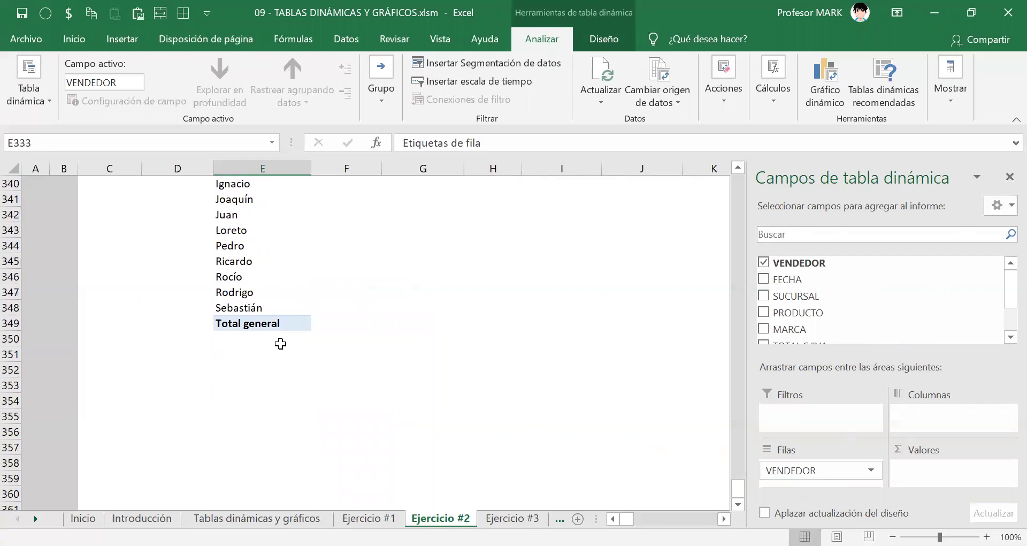
{"action": "scroll", "coordinate": [280, 342], "scroll_direction": "up", "scroll_amount": 3}
{"action": "left_click", "coordinate": [227, 294]}
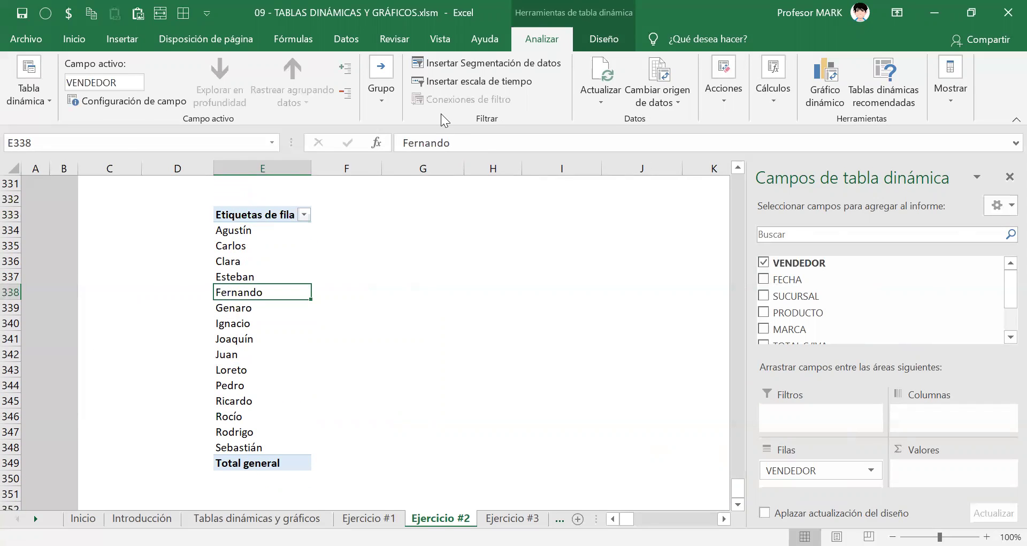
{"action": "type", "text": "E"}
{"action": "key", "text": "Escape"}
{"action": "left_click", "coordinate": [233, 241]}
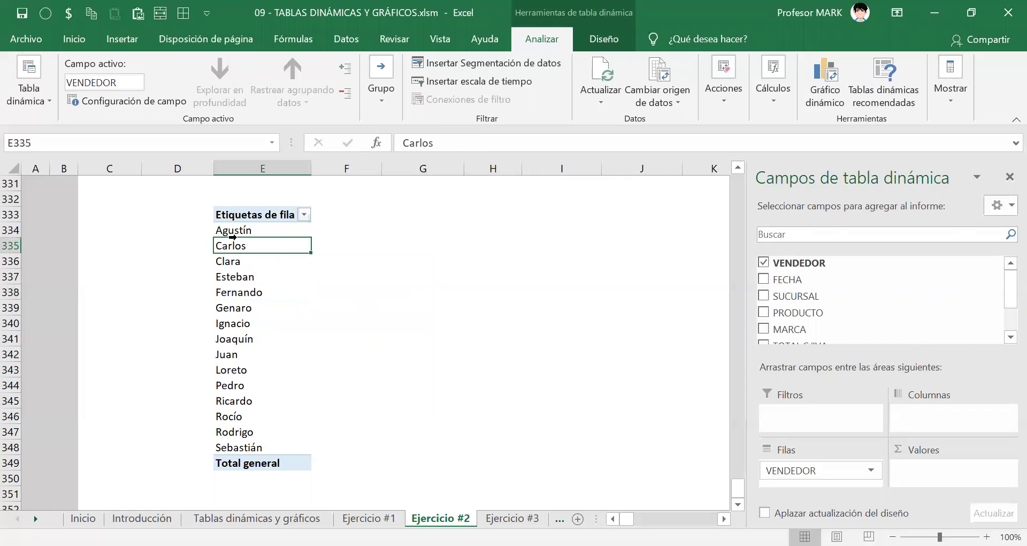
{"action": "left_click", "coordinate": [277, 231]}
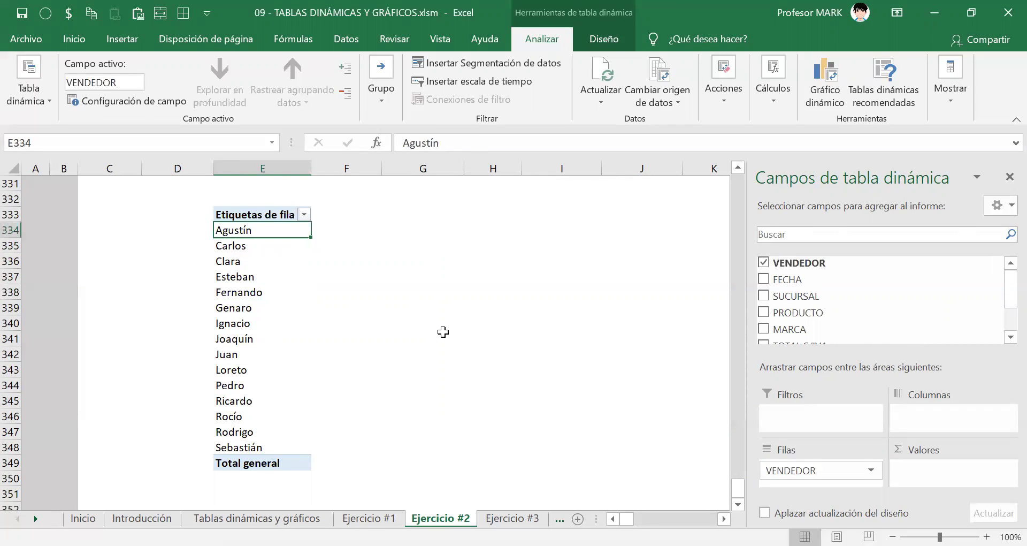
Read the column, value and chart requirements for pivot table #1 in the Parte II table, and return to the pivot table
{"action": "scroll", "coordinate": [443, 332], "scroll_direction": "up", "scroll_amount": 19}
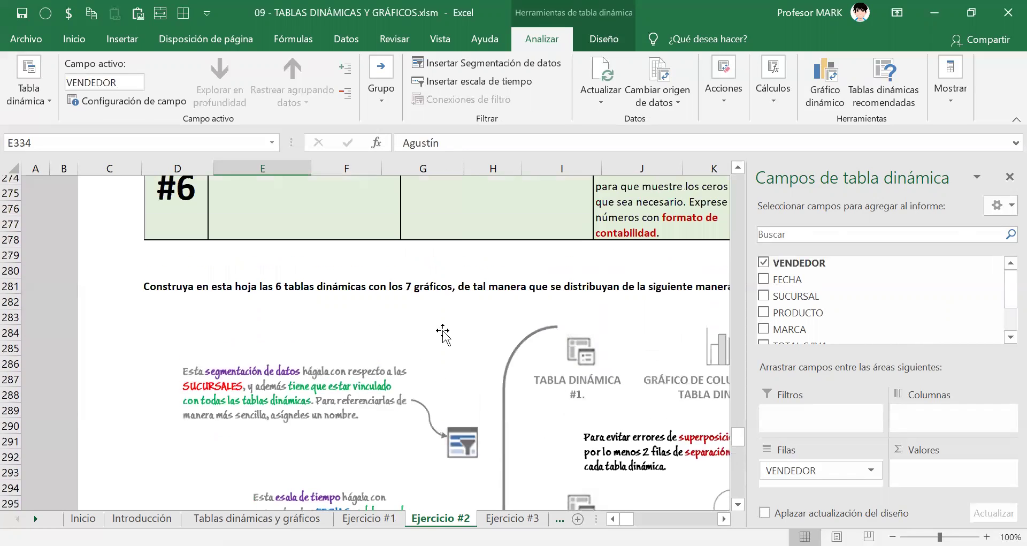
{"action": "scroll", "coordinate": [443, 331], "scroll_direction": "up", "scroll_amount": 13}
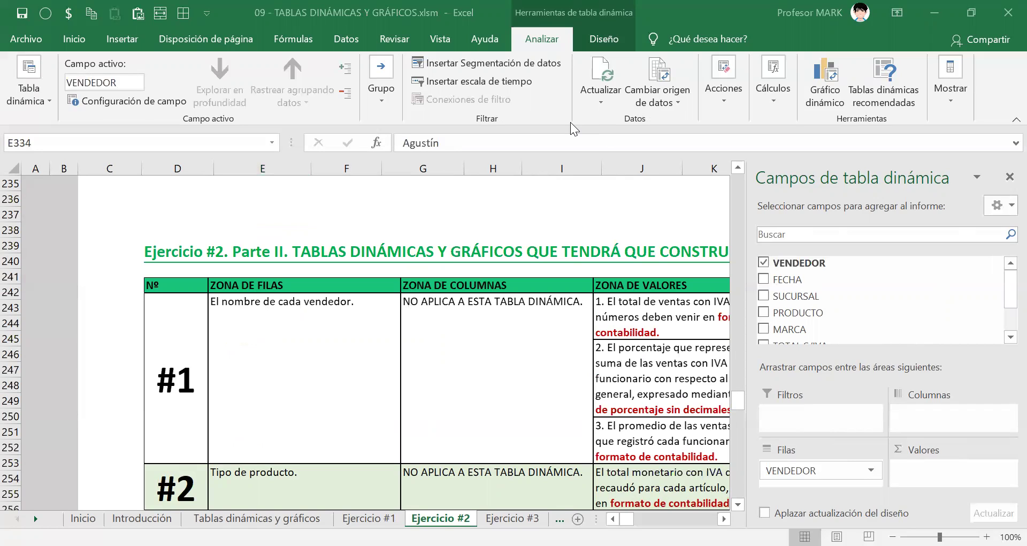
{"action": "mouse_move", "coordinate": [978, 381]}
{"action": "left_mouse_down"}
{"action": "mouse_move", "coordinate": [916, 425]}
{"action": "mouse_move", "coordinate": [976, 421]}
{"action": "left_mouse_up"}
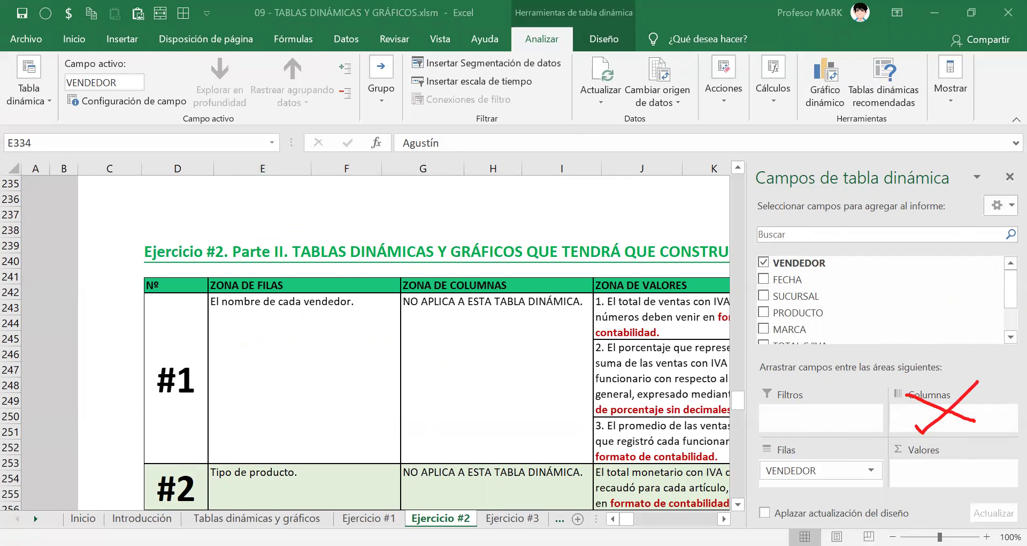
{"action": "key", "text": "e"}
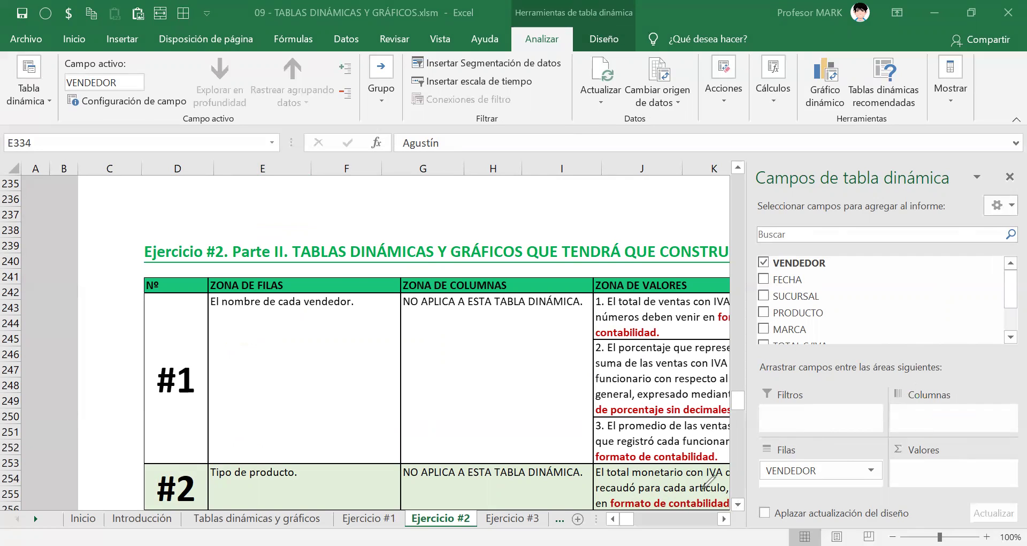
{"action": "scroll", "coordinate": [319, 402], "scroll_direction": "right", "scroll_amount": 5}
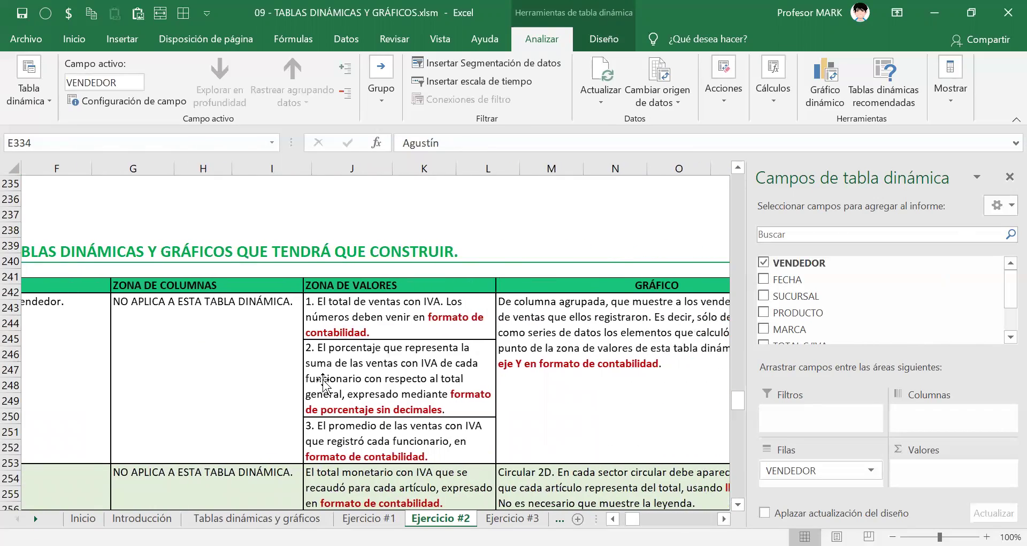
{"action": "scroll", "coordinate": [324, 381], "scroll_direction": "down", "scroll_amount": 1}
{"action": "scroll", "coordinate": [324, 381], "scroll_direction": "down", "scroll_amount": 2}
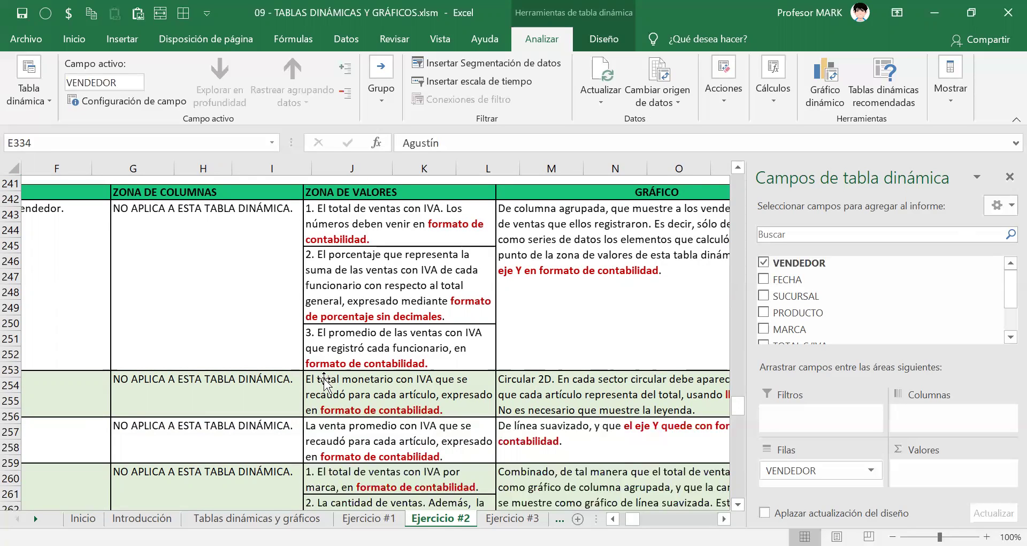
{"action": "scroll", "coordinate": [233, 351], "scroll_direction": "down", "scroll_amount": 12}
{"action": "scroll", "coordinate": [233, 350], "scroll_direction": "down", "scroll_amount": 17}
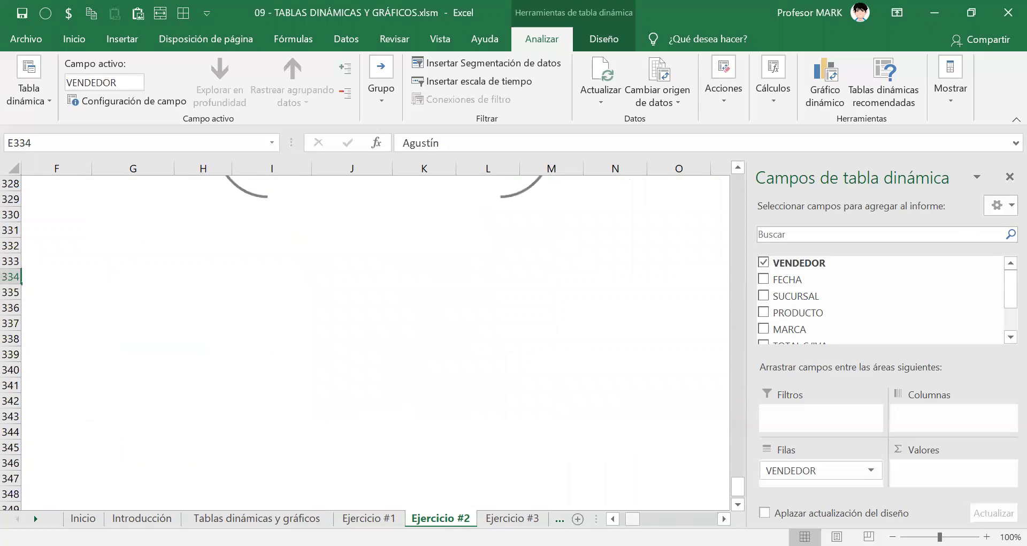
{"action": "scroll", "coordinate": [287, 372], "scroll_direction": "left", "scroll_amount": 5}
Examine the remaining available fields and the seller row labels in E334:E348 of the pivot table
{"action": "left_click_drag", "start_coordinate": [1007, 303], "coordinate": [1006, 321]}
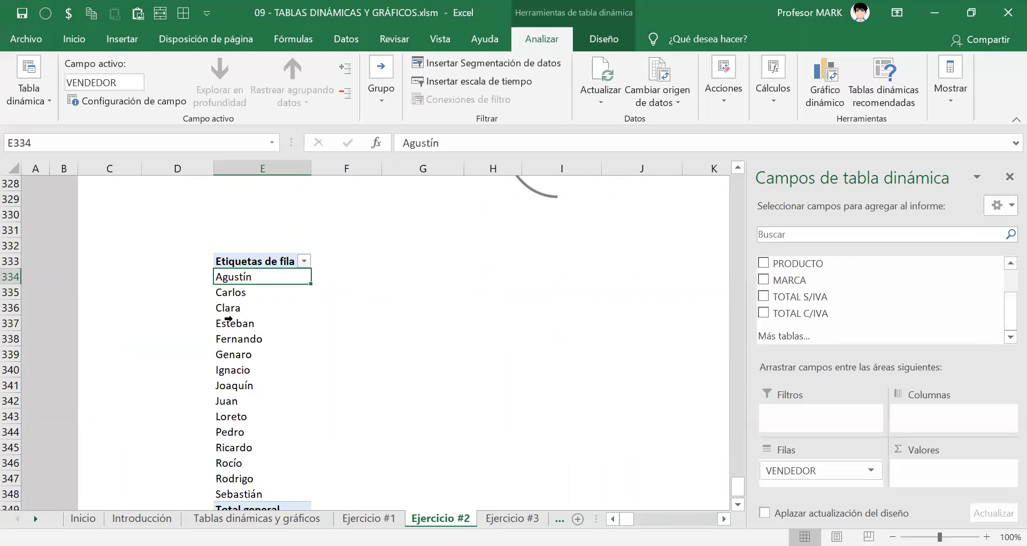
{"action": "scroll", "coordinate": [229, 319], "scroll_direction": "down", "scroll_amount": 1}
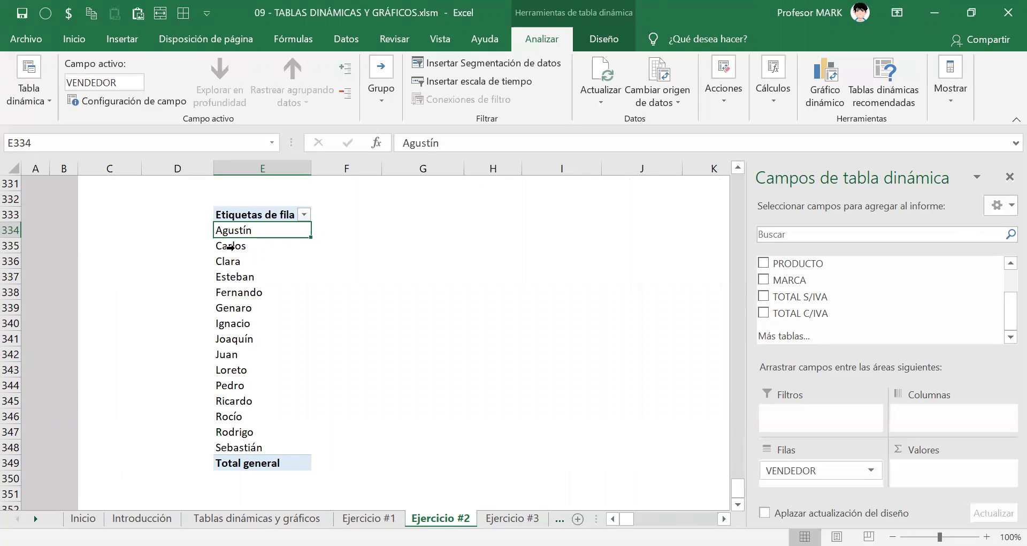
{"action": "left_click_drag", "start_coordinate": [246, 274], "coordinate": [243, 447]}
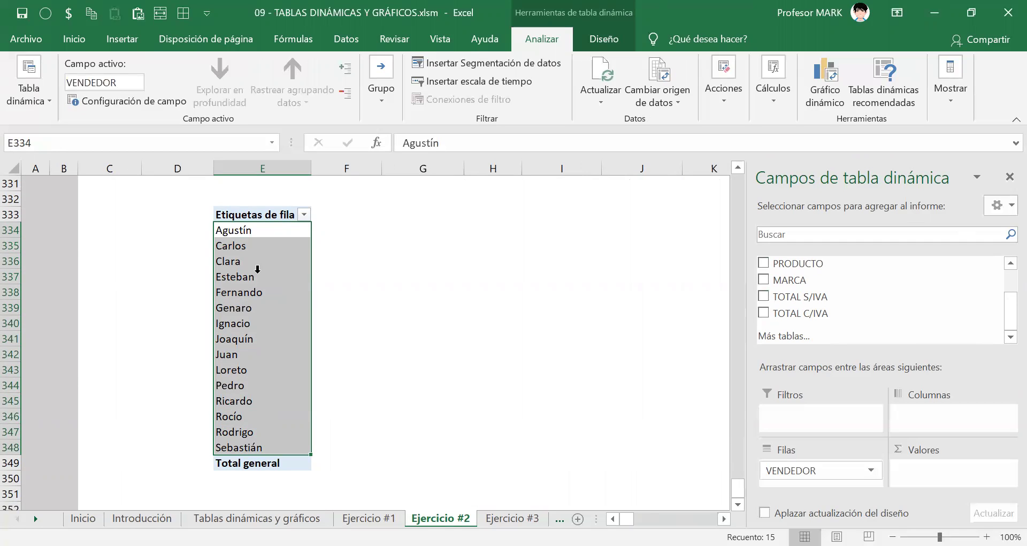
{"action": "left_click", "coordinate": [337, 224]}
{"action": "left_click", "coordinate": [231, 229]}
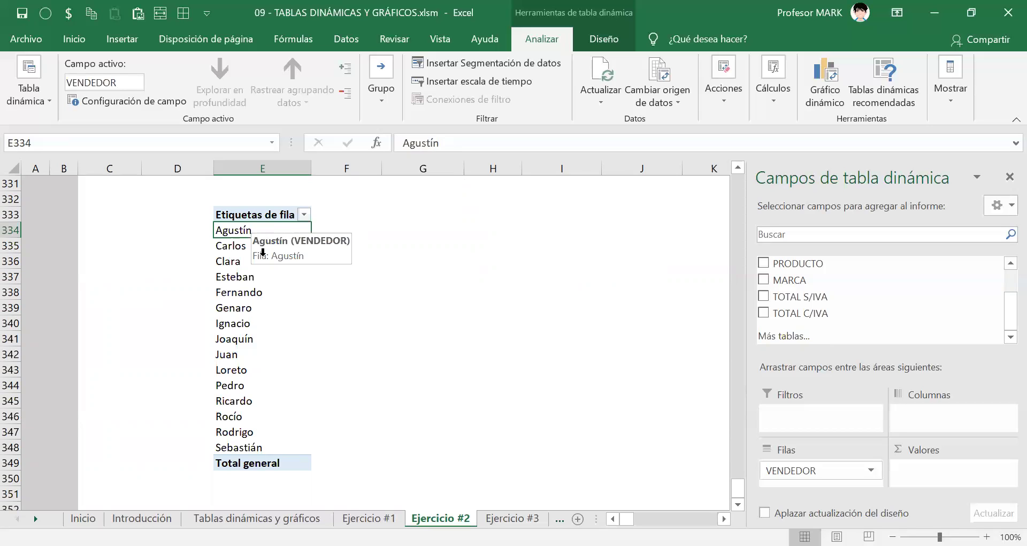
{"action": "left_click", "coordinate": [258, 250]}
{"action": "left_click", "coordinate": [251, 262]}
{"action": "left_click", "coordinate": [245, 277]}
{"action": "left_click", "coordinate": [239, 312]}
{"action": "left_click", "coordinate": [230, 338]}
{"action": "left_click", "coordinate": [228, 371]}
{"action": "left_click", "coordinate": [227, 402]}
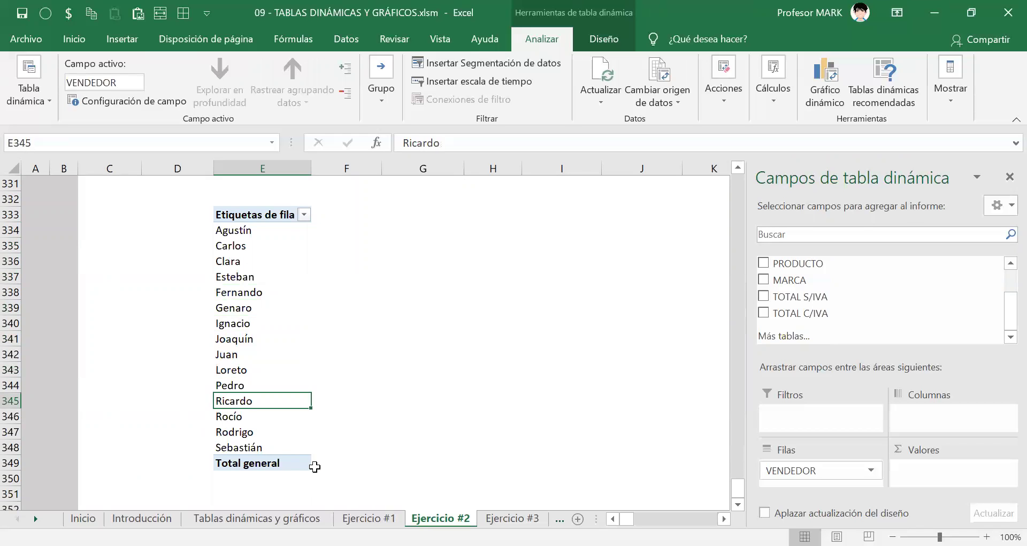
Filter the VENDEDOR column of the VENTAS_2015 table to show only the alphabetically first seller
{"action": "scroll", "coordinate": [310, 344], "scroll_direction": "up", "scroll_amount": 20}
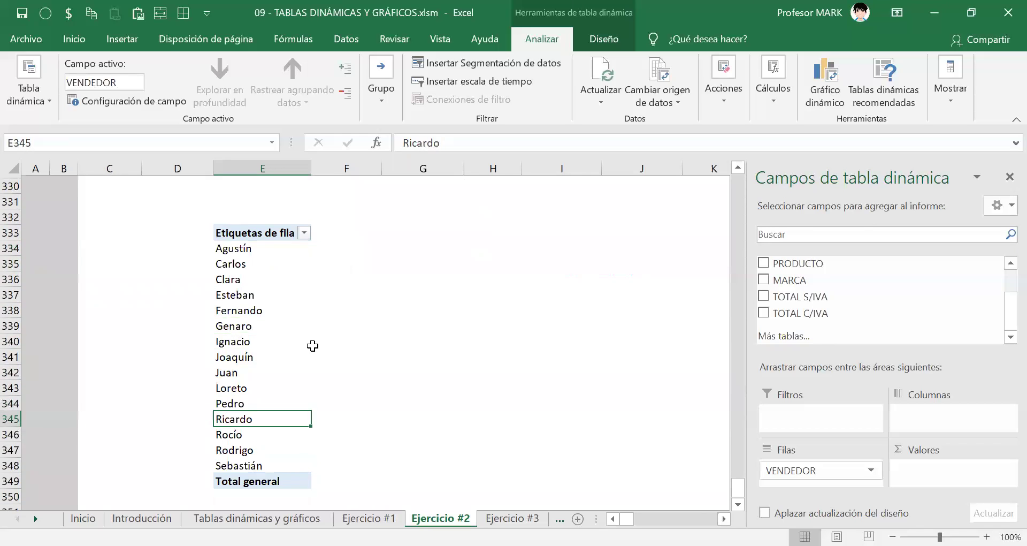
{"action": "left_click_drag", "start_coordinate": [739, 439], "coordinate": [755, 182]}
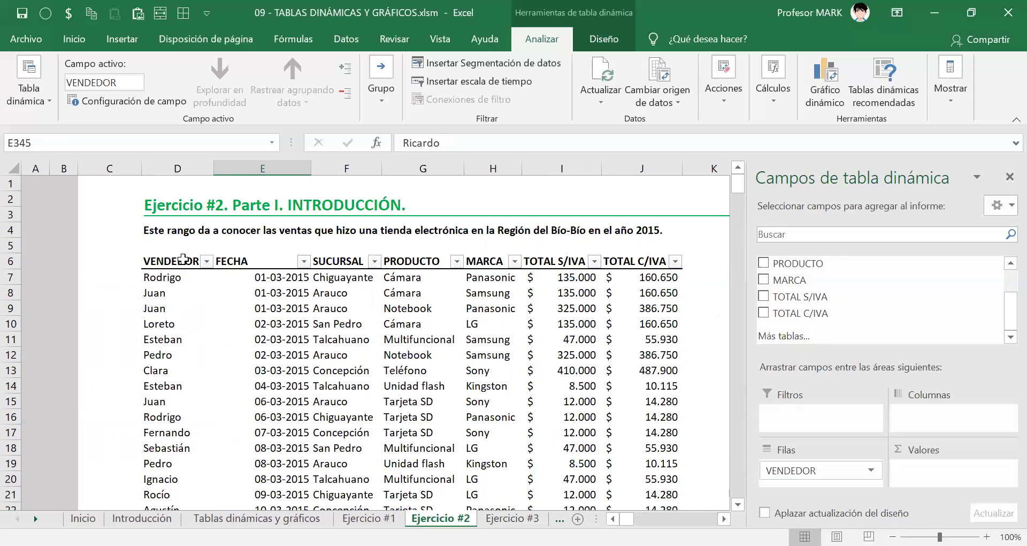
{"action": "left_click", "coordinate": [206, 262]}
{"action": "left_click", "coordinate": [255, 372]}
{"action": "left_click", "coordinate": [255, 387]}
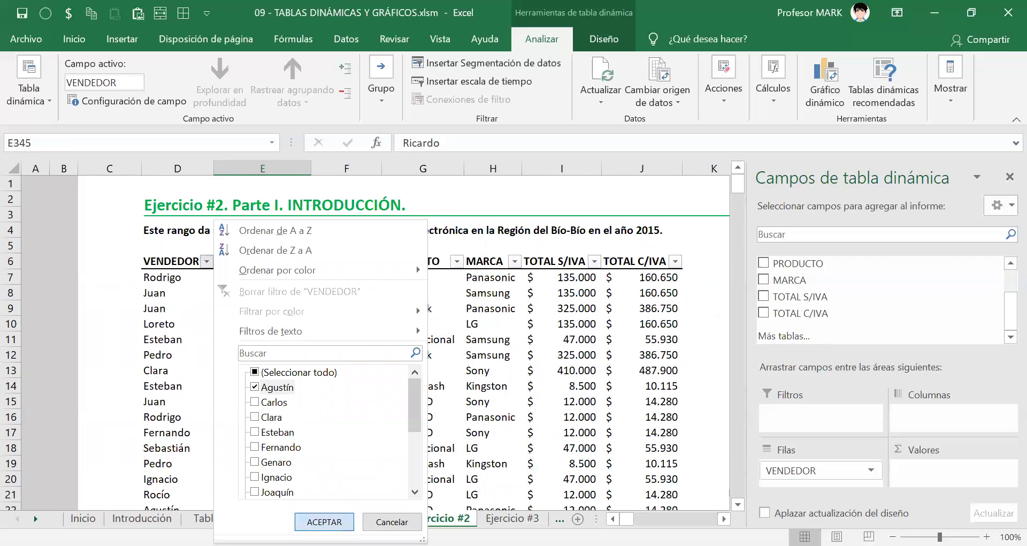
{"action": "left_click", "coordinate": [324, 522]}
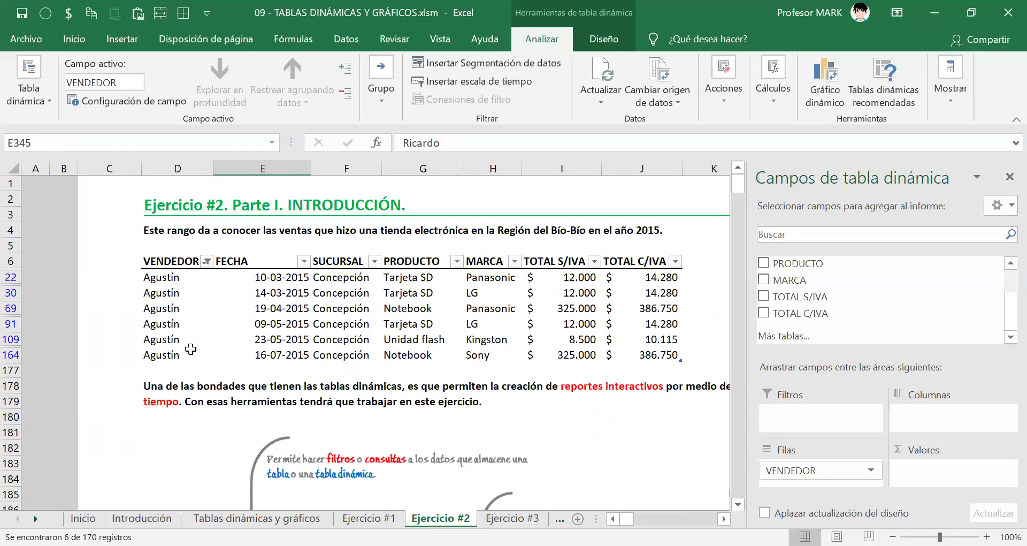
Select the filtered seller's TOTAL C/IVA amounts from J22 to J164 and check their sum
{"action": "left_click_drag", "start_coordinate": [639, 278], "coordinate": [642, 354]}
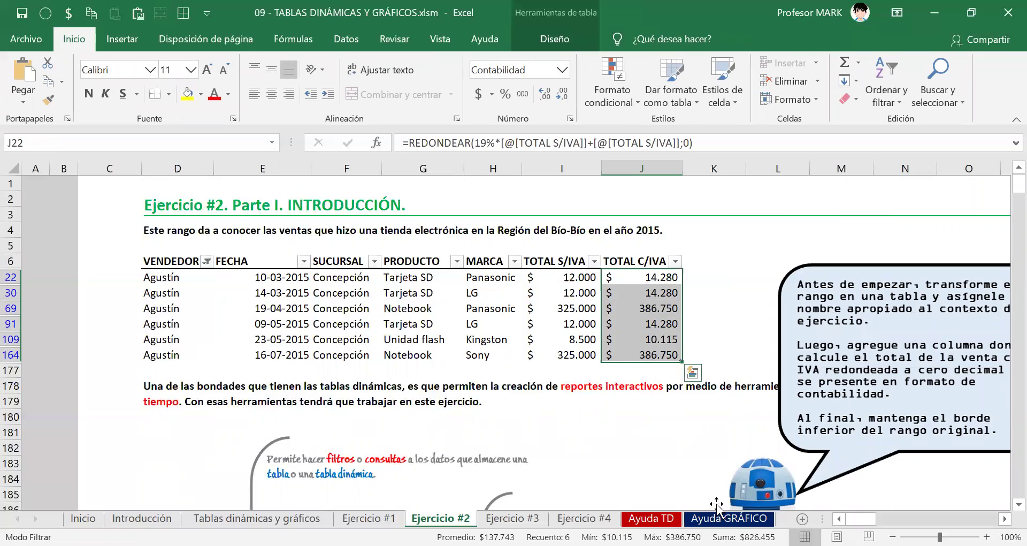
{"action": "key", "text": "alt+Tab"}
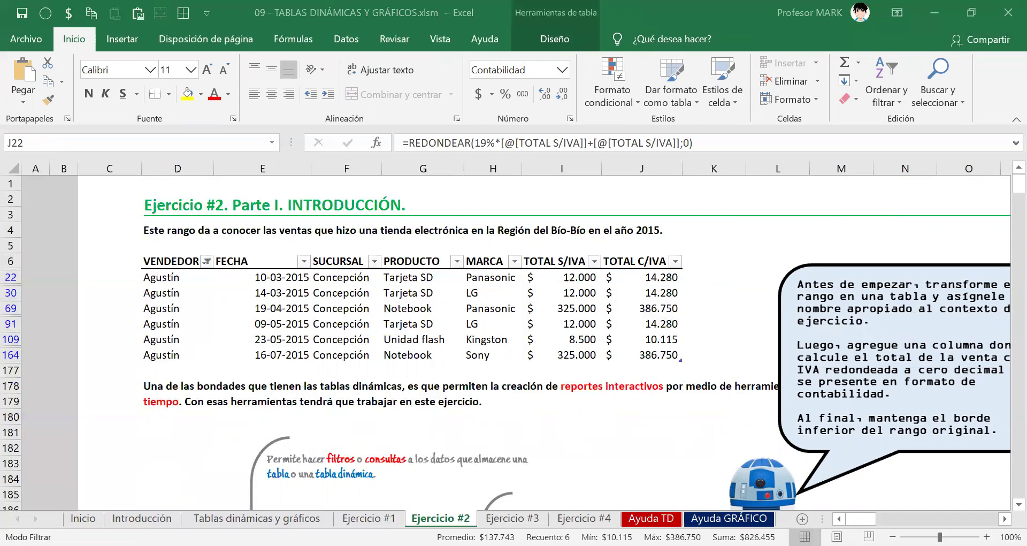
{"action": "mouse_move", "coordinate": [730, 526]}
{"action": "left_mouse_down"}
{"action": "mouse_move", "coordinate": [706, 544]}
{"action": "mouse_move", "coordinate": [766, 508]}
{"action": "mouse_move", "coordinate": [724, 513]}
{"action": "left_mouse_up"}
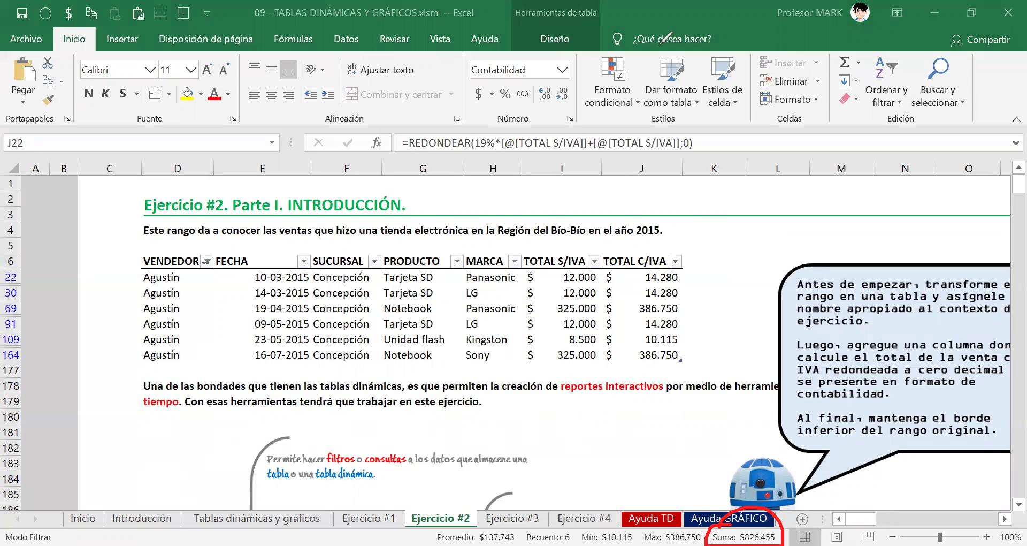
{"action": "key", "text": "e"}
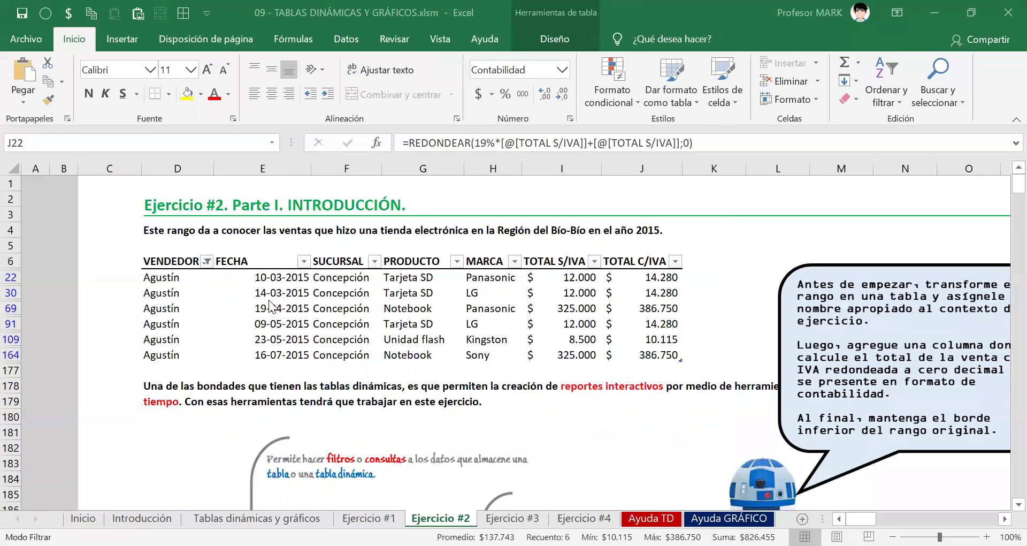
{"action": "key", "text": "Escape"}
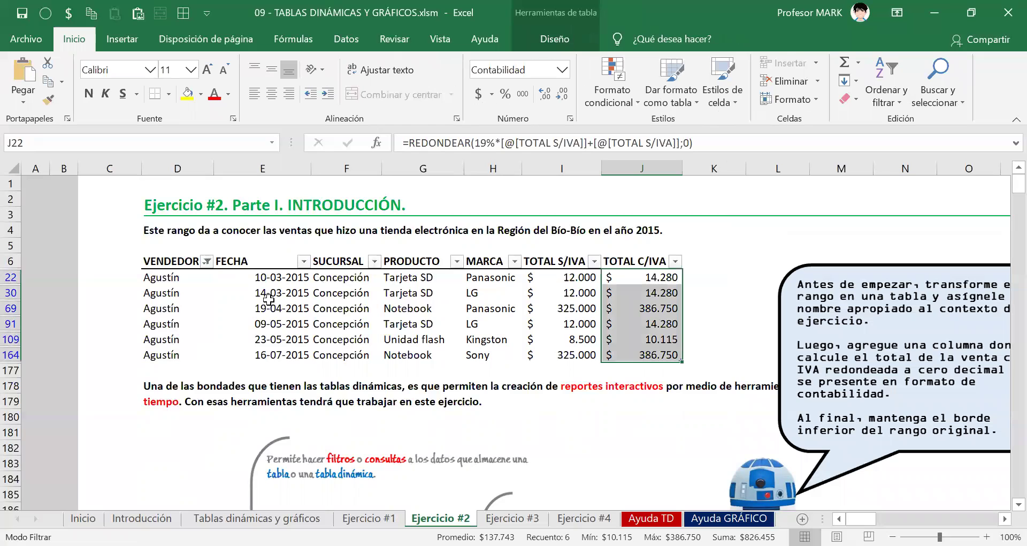
Clear the VENDEDOR filter from the VENTAS_2015 table, and return to the pivot table at cell E341
{"action": "key", "text": "alt+d"}
{"action": "key", "text": "b"}
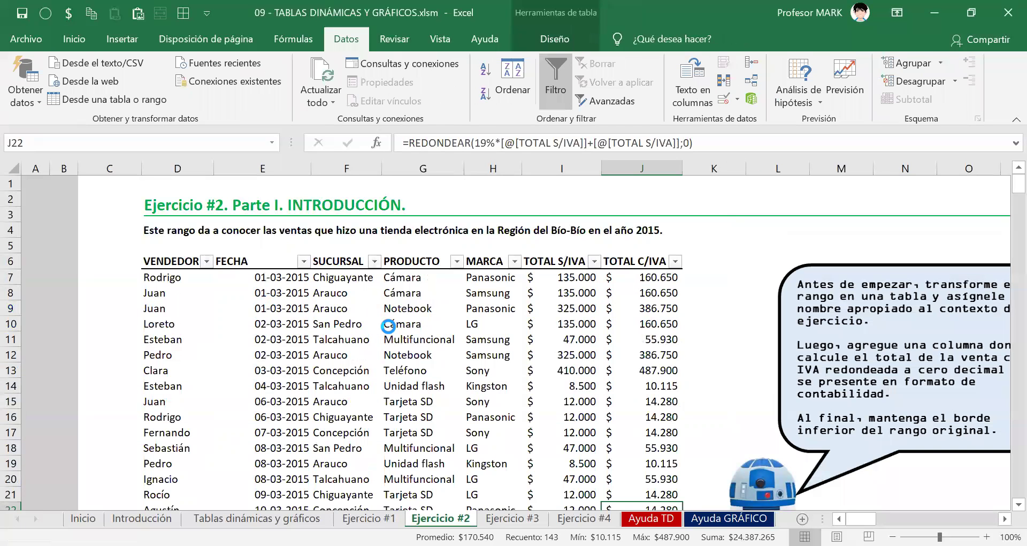
{"action": "scroll", "coordinate": [389, 325], "scroll_direction": "down", "scroll_amount": 1}
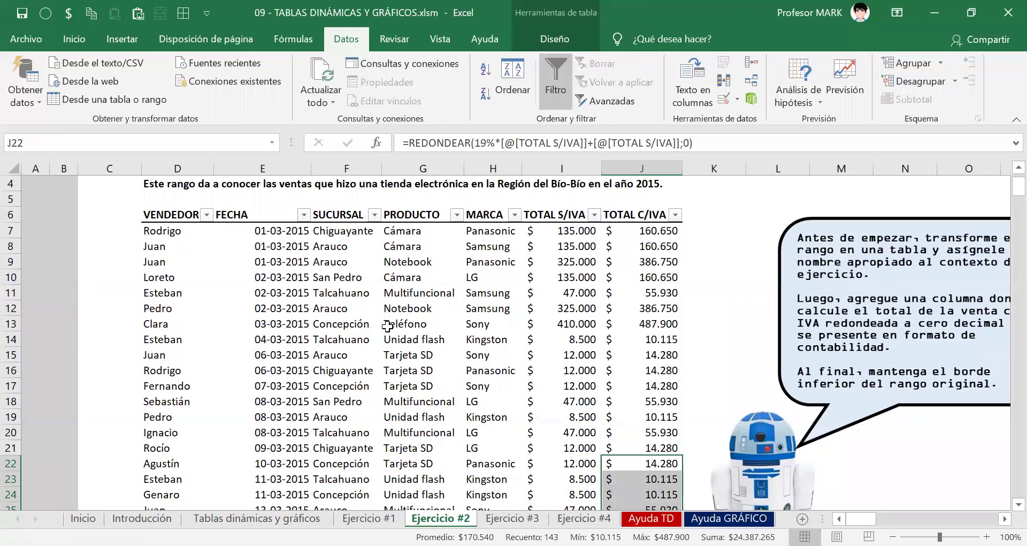
{"action": "scroll", "coordinate": [389, 325], "scroll_direction": "down", "scroll_amount": 17}
{"action": "scroll", "coordinate": [388, 325], "scroll_direction": "down", "scroll_amount": 20}
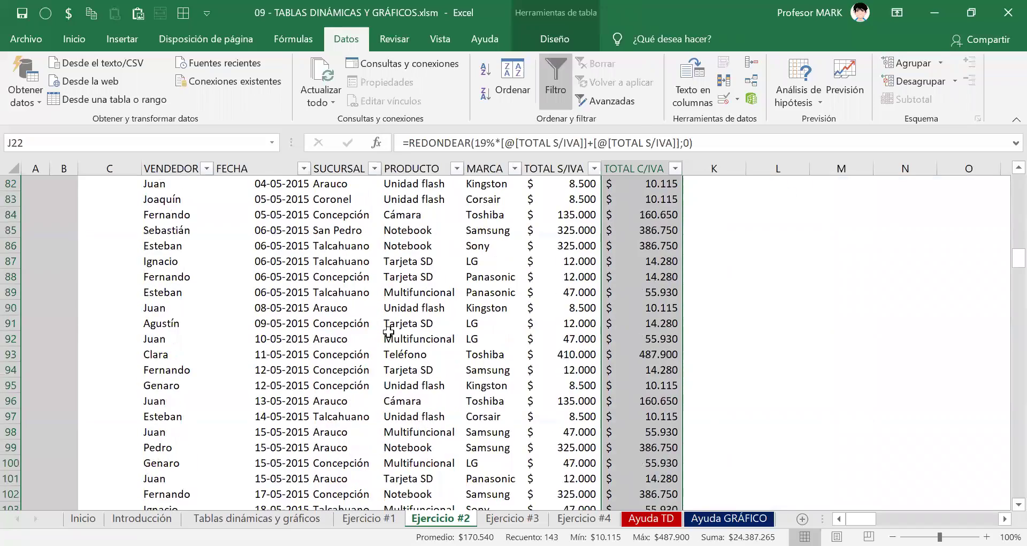
{"action": "scroll", "coordinate": [421, 342], "scroll_direction": "down", "scroll_amount": 20}
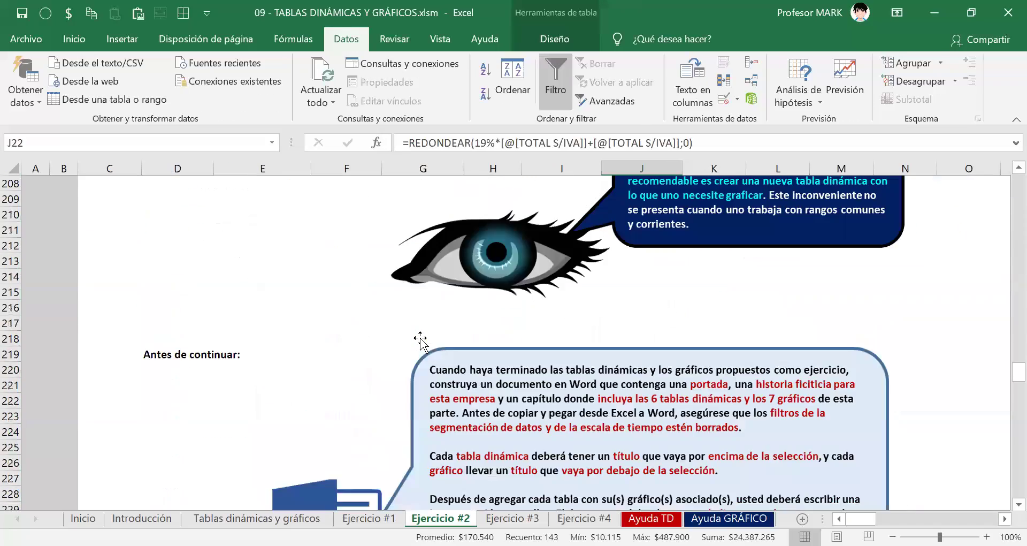
{"action": "scroll", "coordinate": [420, 343], "scroll_direction": "down", "scroll_amount": 20}
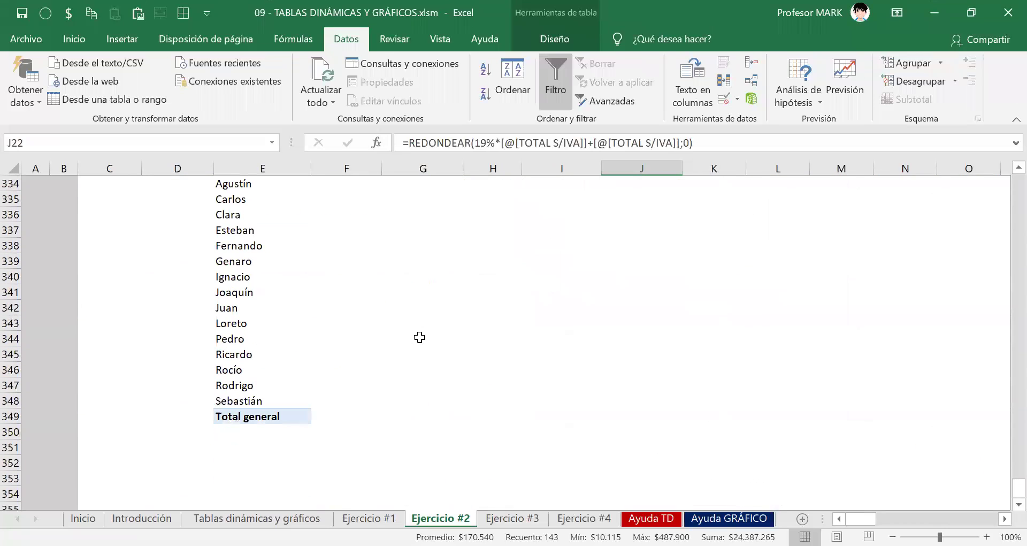
{"action": "left_click", "coordinate": [262, 293]}
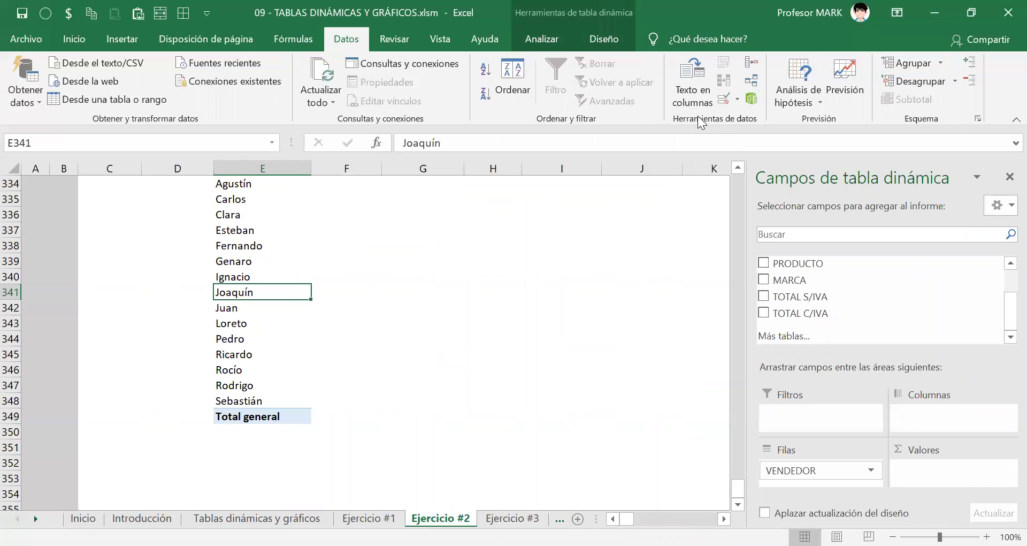
{"action": "mouse_move", "coordinate": [914, 435]}
{"action": "left_mouse_down"}
{"action": "mouse_move", "coordinate": [891, 465]}
{"action": "mouse_move", "coordinate": [904, 490]}
{"action": "mouse_move", "coordinate": [998, 491]}
{"action": "mouse_move", "coordinate": [1010, 465]}
{"action": "mouse_move", "coordinate": [913, 435]}
{"action": "left_mouse_up"}
{"action": "mouse_move", "coordinate": [903, 360]}
{"action": "left_mouse_down"}
{"action": "mouse_move", "coordinate": [870, 386]}
{"action": "mouse_move", "coordinate": [908, 393]}
{"action": "left_mouse_up"}
{"action": "mouse_move", "coordinate": [940, 362]}
{"action": "left_mouse_down"}
{"action": "mouse_move", "coordinate": [921, 387]}
{"action": "mouse_move", "coordinate": [932, 386]}
{"action": "left_mouse_up"}
{"action": "left_click_drag", "start_coordinate": [918, 355], "coordinate": [946, 354]}
{"action": "left_click_drag", "start_coordinate": [944, 389], "coordinate": [940, 402]}
{"action": "left_click", "coordinate": [957, 366]}
{"action": "mouse_move", "coordinate": [958, 364]}
{"action": "left_mouse_down"}
{"action": "mouse_move", "coordinate": [947, 412]}
{"action": "mouse_move", "coordinate": [973, 390]}
{"action": "mouse_move", "coordinate": [971, 378]}
{"action": "left_mouse_up"}
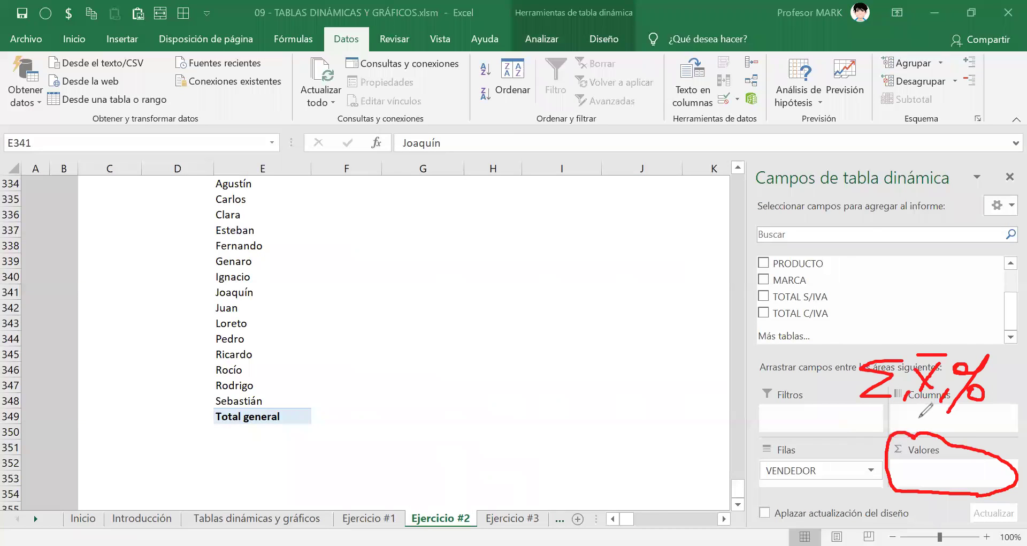
{"action": "mouse_move", "coordinate": [921, 406]}
{"action": "left_mouse_down"}
{"action": "mouse_move", "coordinate": [920, 428]}
{"action": "mouse_move", "coordinate": [928, 418]}
{"action": "left_mouse_up"}
{"action": "mouse_move", "coordinate": [960, 333]}
{"action": "left_mouse_down"}
{"action": "mouse_move", "coordinate": [864, 282]}
{"action": "mouse_move", "coordinate": [869, 264]}
{"action": "left_mouse_up"}
{"action": "left_click_drag", "start_coordinate": [836, 302], "coordinate": [878, 307]}
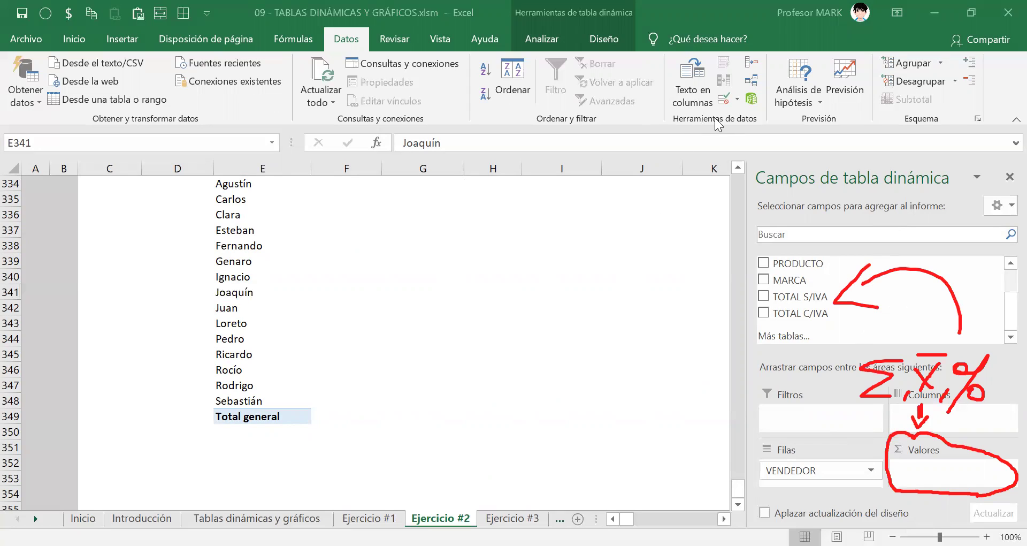
{"action": "key", "text": "Escape"}
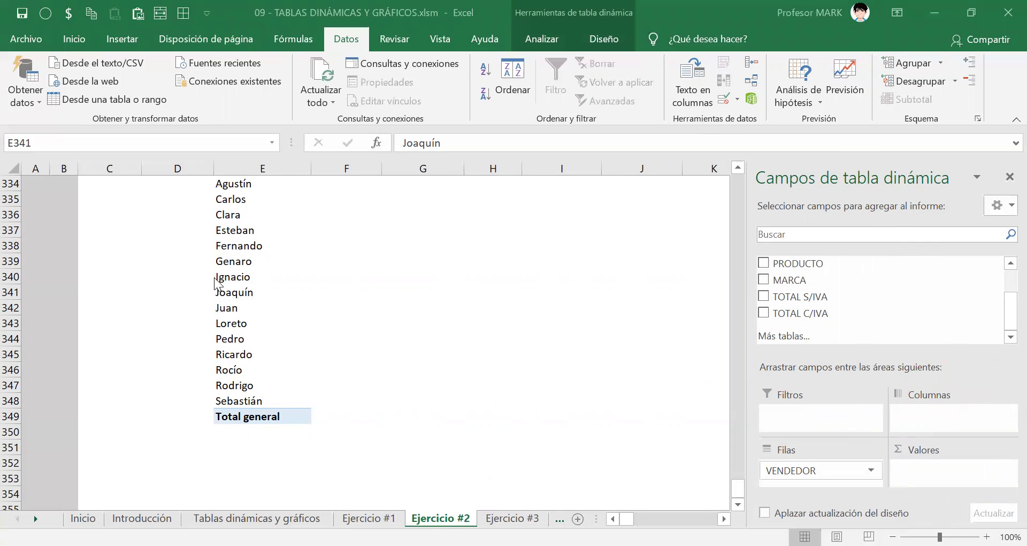
Add the TOTAL C/IVA field to the values area of the pivot table by VENDEDOR
{"action": "left_click", "coordinate": [238, 245]}
{"action": "scroll", "coordinate": [245, 358], "scroll_direction": "up", "scroll_amount": 3}
{"action": "left_click", "coordinate": [251, 323]}
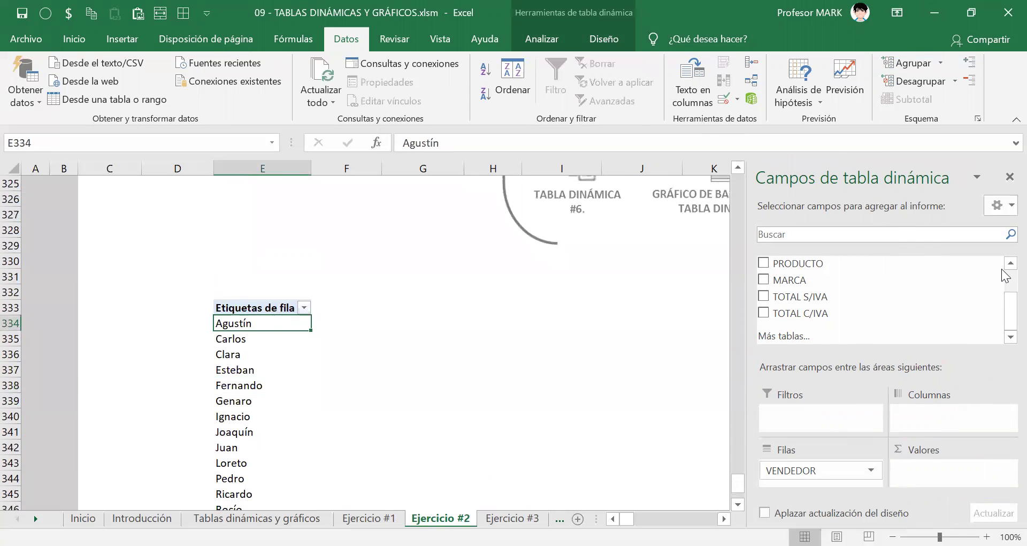
{"action": "mouse_move", "coordinate": [1004, 328]}
{"action": "left_mouse_down"}
{"action": "mouse_move", "coordinate": [1003, 291]}
{"action": "mouse_move", "coordinate": [1003, 334]}
{"action": "left_mouse_up"}
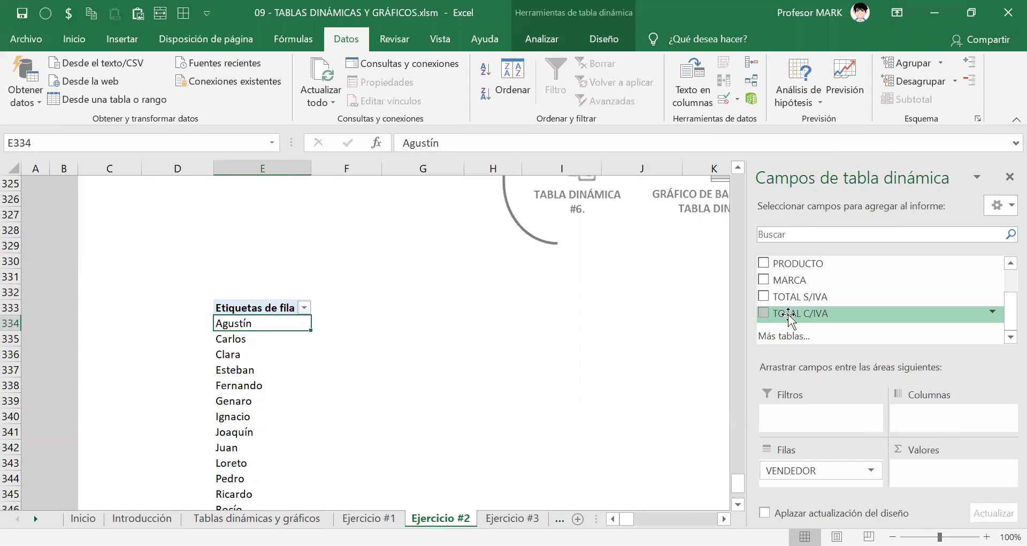
{"action": "left_click_drag", "start_coordinate": [787, 314], "coordinate": [915, 468]}
{"action": "scroll", "coordinate": [447, 300], "scroll_direction": "down", "scroll_amount": 2}
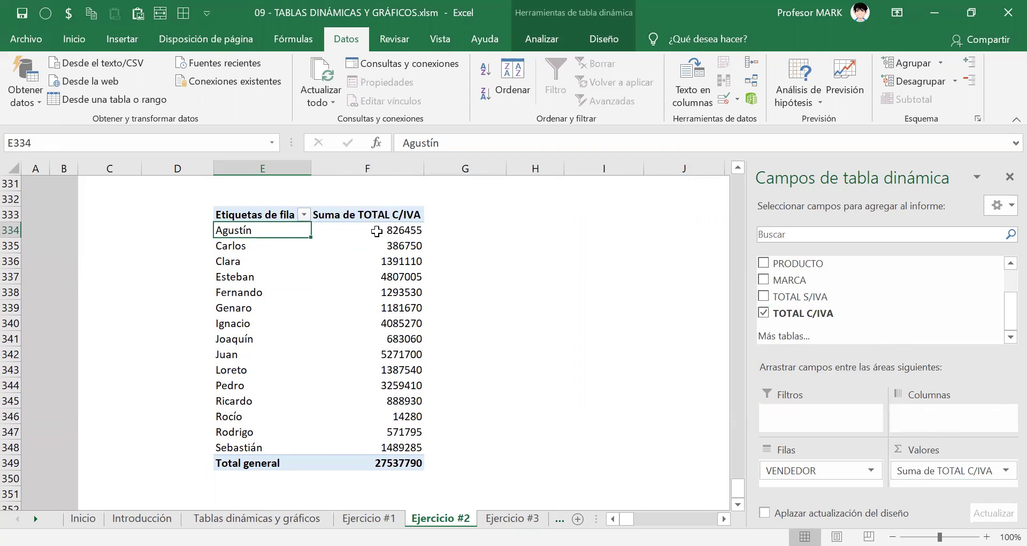
{"action": "left_click", "coordinate": [334, 216]}
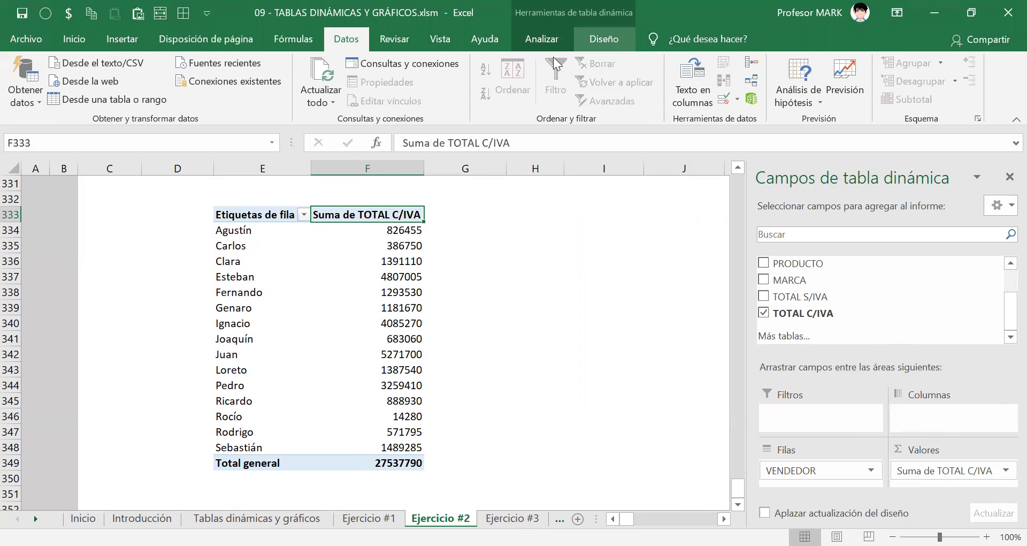
{"action": "key", "text": "ctrl+2"}
{"action": "mouse_move", "coordinate": [337, 198]}
{"action": "left_mouse_down"}
{"action": "mouse_move", "coordinate": [388, 230]}
{"action": "mouse_move", "coordinate": [431, 205]}
{"action": "mouse_move", "coordinate": [408, 195]}
{"action": "mouse_move", "coordinate": [321, 196]}
{"action": "mouse_move", "coordinate": [342, 211]}
{"action": "mouse_move", "coordinate": [338, 227]}
{"action": "mouse_move", "coordinate": [313, 214]}
{"action": "mouse_move", "coordinate": [336, 196]}
{"action": "left_mouse_up"}
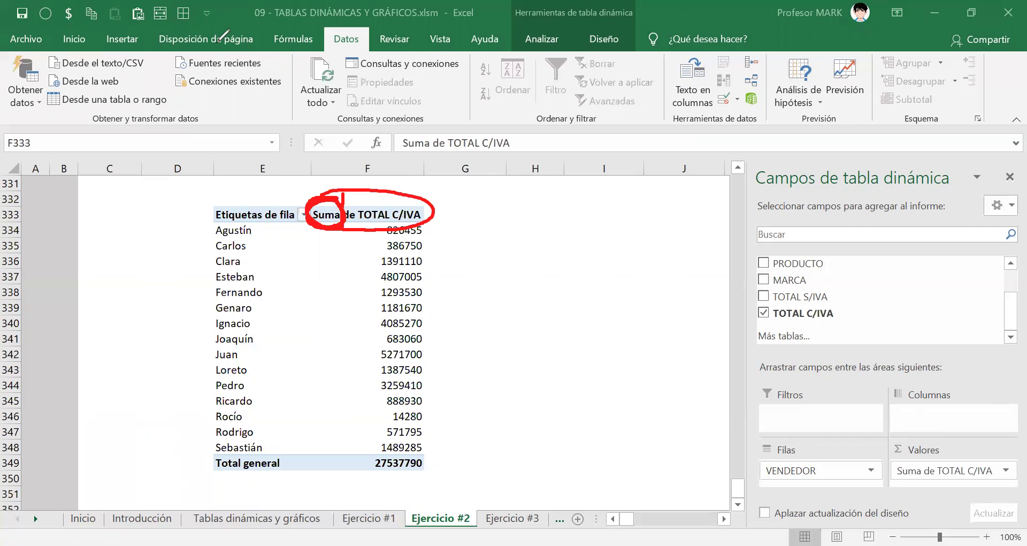
{"action": "left_click", "coordinate": [712, 117]}
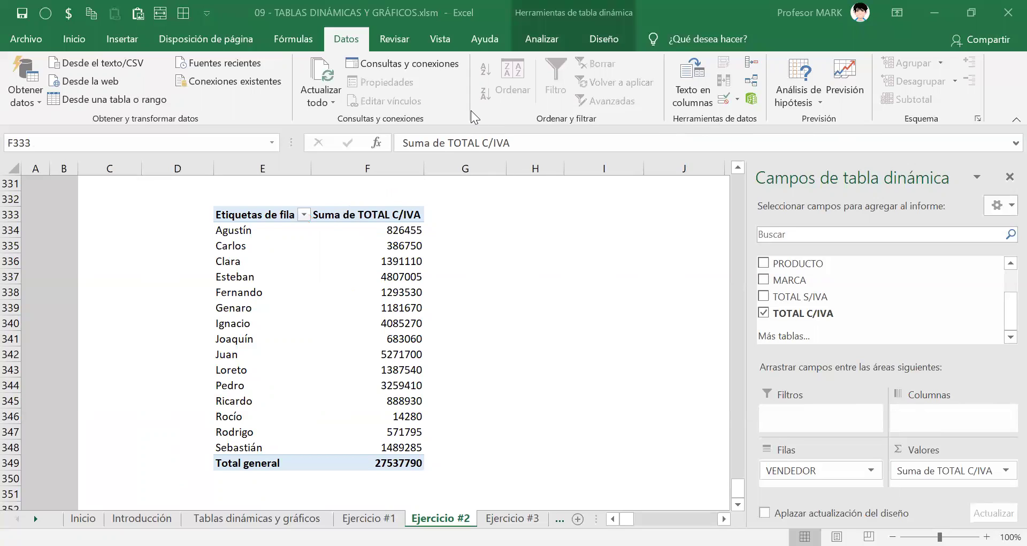
{"action": "left_click", "coordinate": [375, 308]}
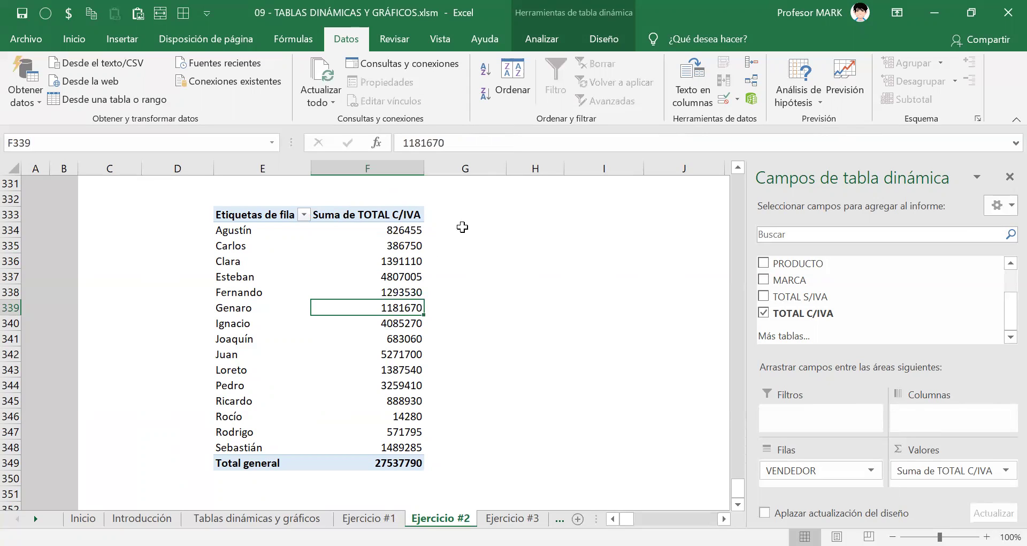
Read the three value requirements for pivot table #1 in the Parte II table, and return to the pivot table
{"action": "scroll", "coordinate": [482, 241], "scroll_direction": "up", "scroll_amount": 20}
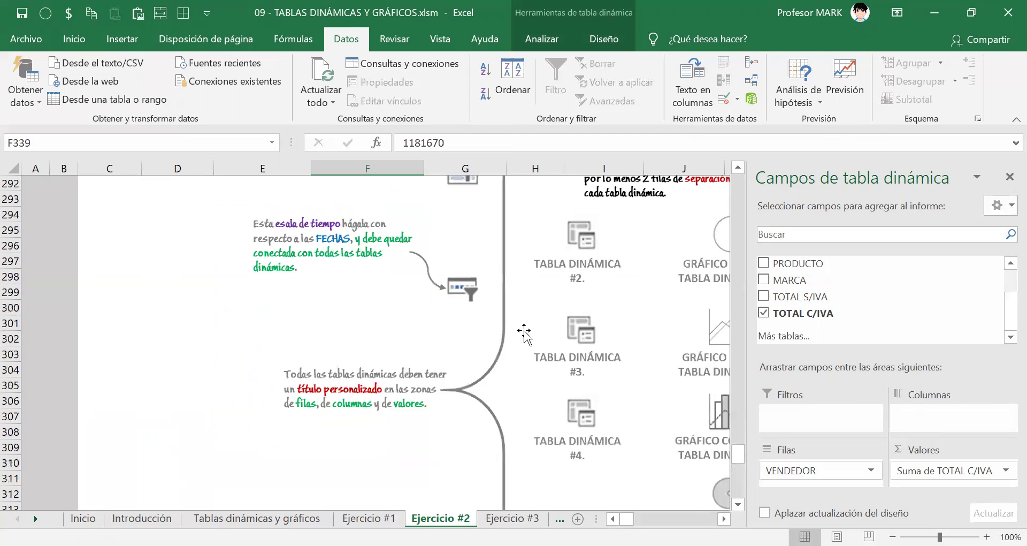
{"action": "scroll", "coordinate": [523, 330], "scroll_direction": "up", "scroll_amount": 8}
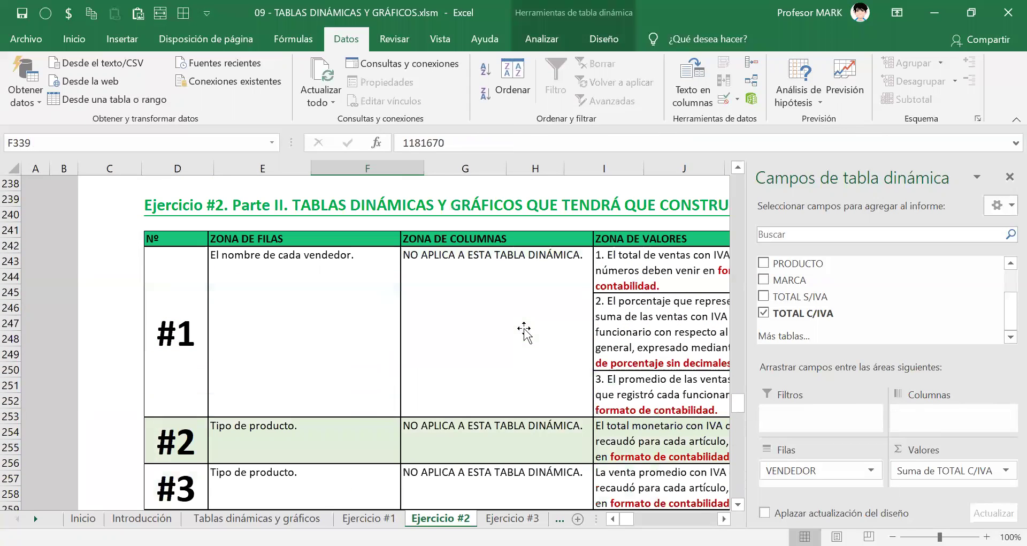
{"action": "scroll", "coordinate": [324, 230], "scroll_direction": "right", "scroll_amount": 6}
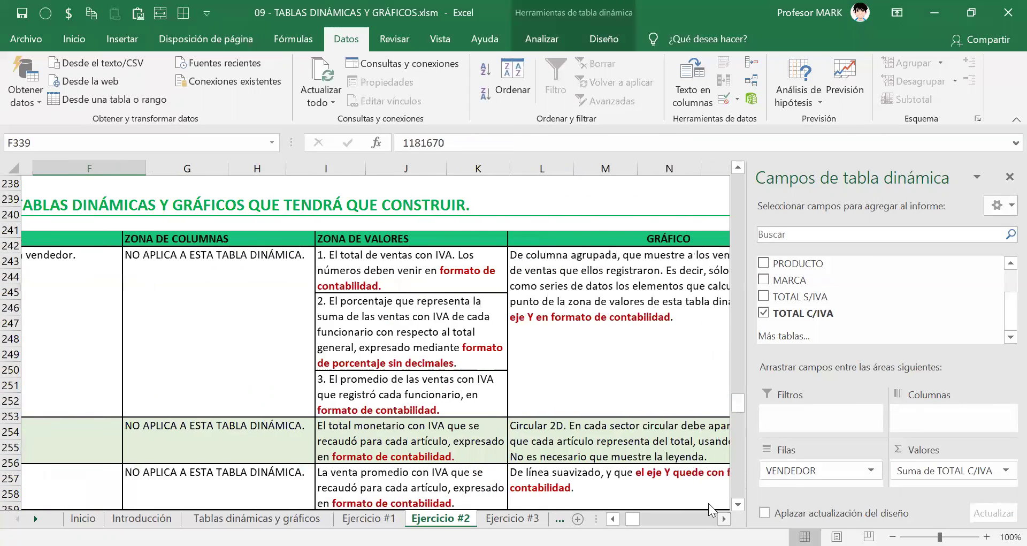
{"action": "scroll", "coordinate": [323, 230], "scroll_direction": "down", "scroll_amount": 2}
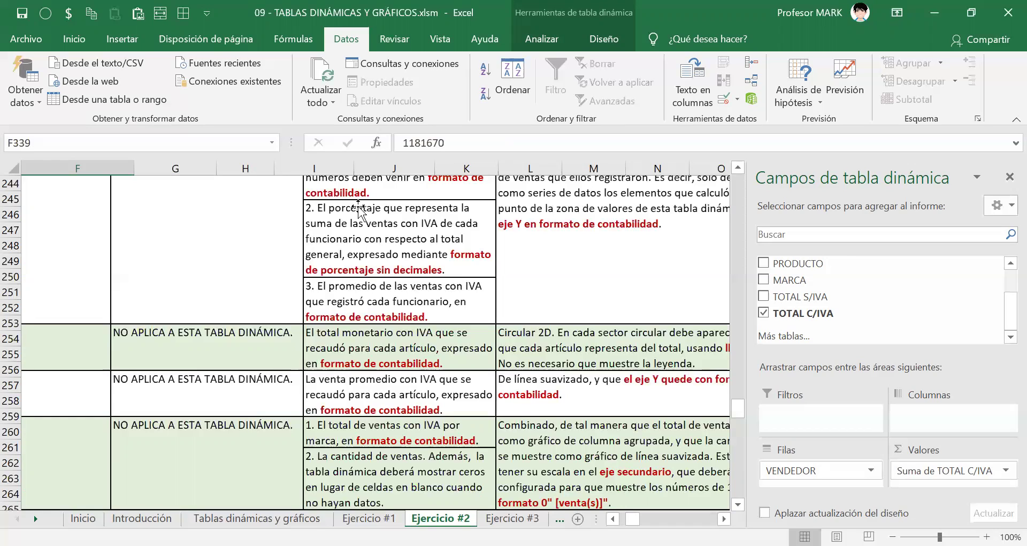
{"action": "scroll", "coordinate": [409, 440], "scroll_direction": "down", "scroll_amount": 20}
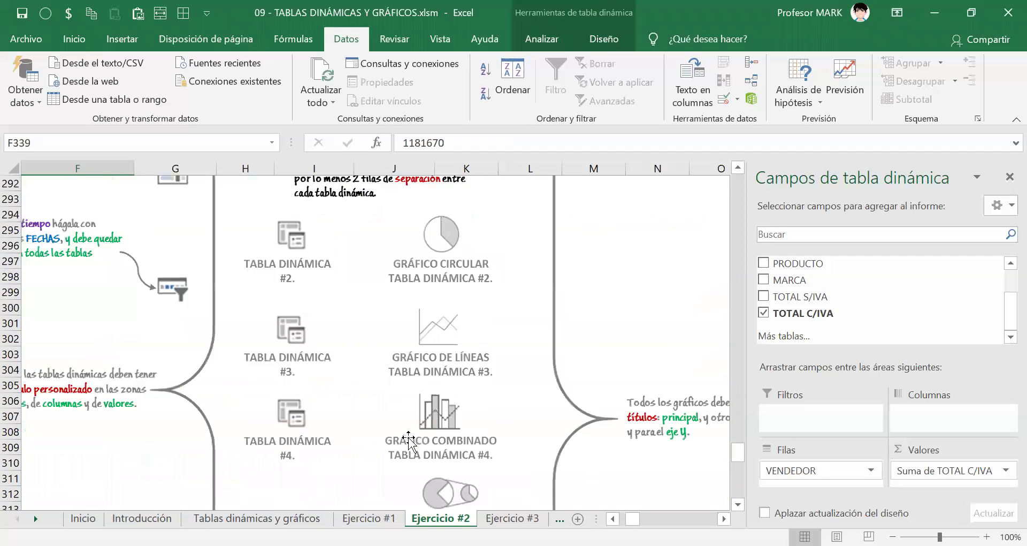
{"action": "scroll", "coordinate": [408, 440], "scroll_direction": "down", "scroll_amount": 5}
{"action": "scroll", "coordinate": [408, 440], "scroll_direction": "left", "scroll_amount": 5}
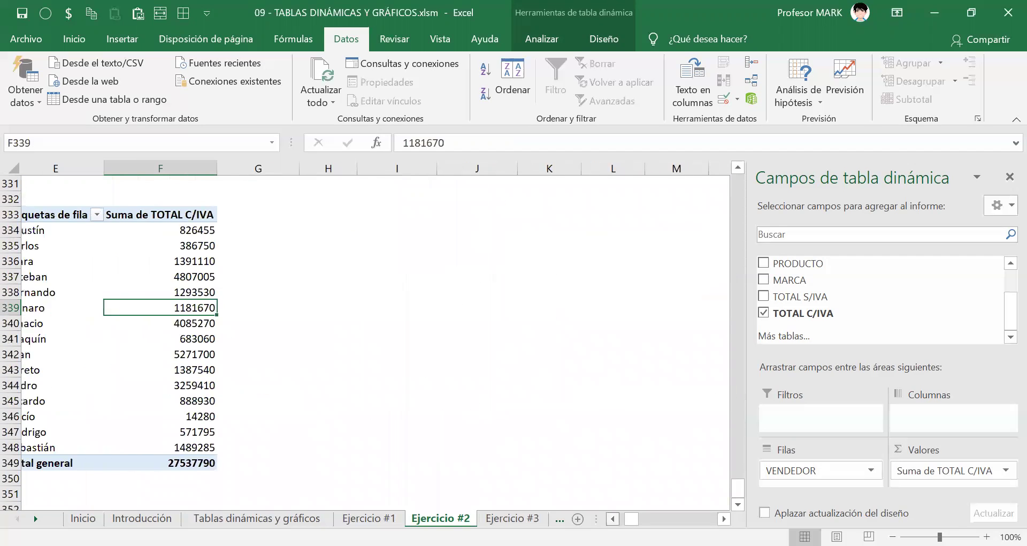
Compare the first seller's TOTAL C/IVA sum in F334 with the grand total in F349
{"action": "left_click", "coordinate": [379, 228]}
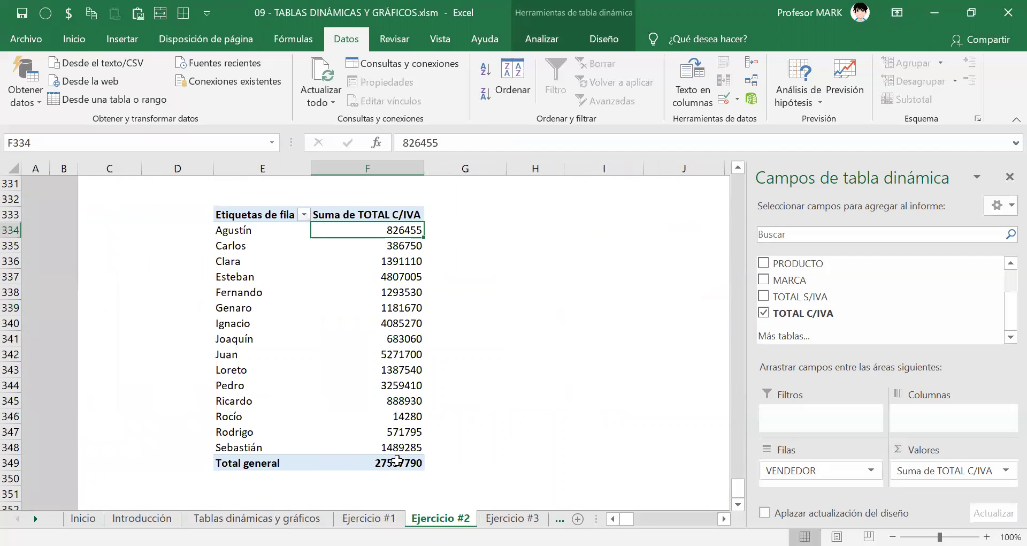
{"action": "left_click", "coordinate": [381, 467]}
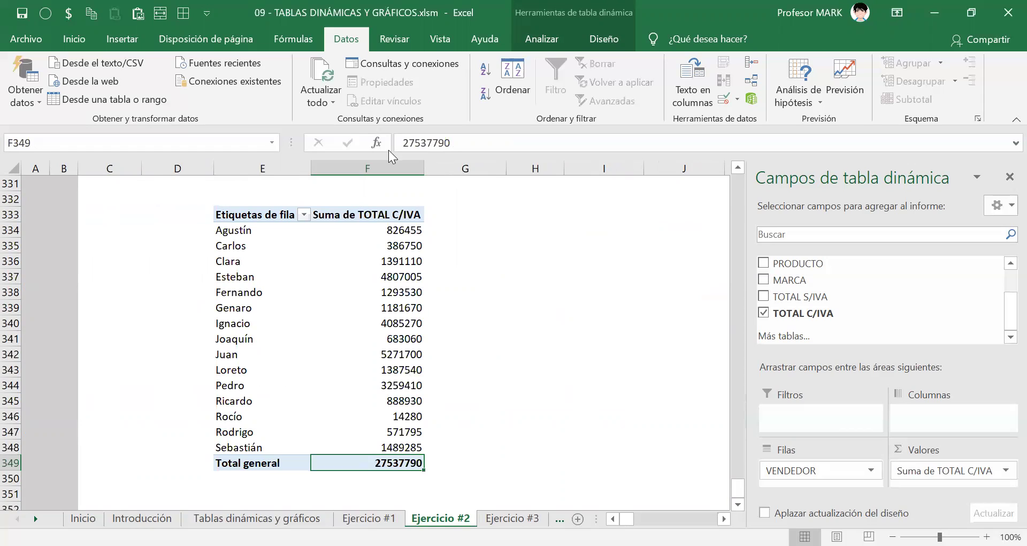
{"action": "left_click", "coordinate": [393, 230]}
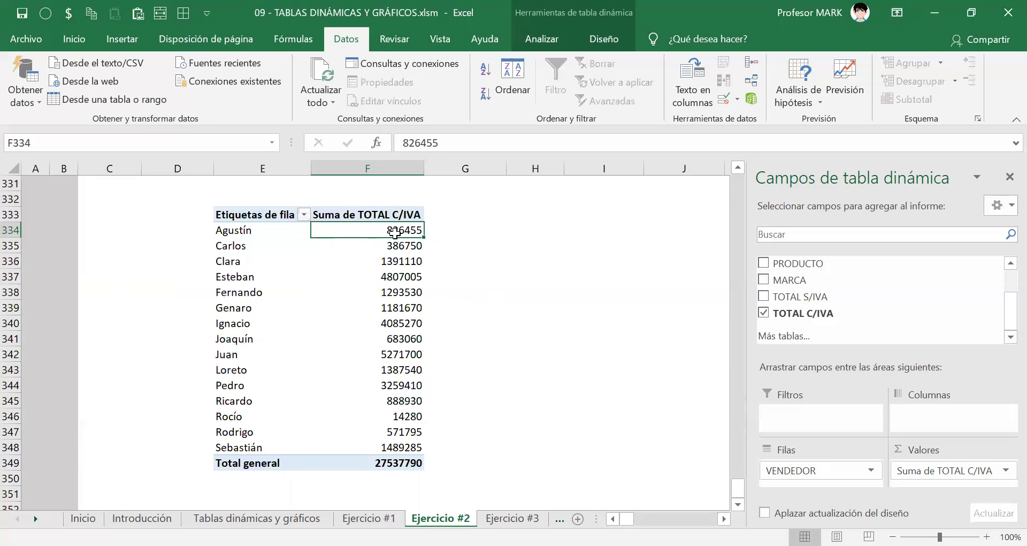
{"action": "mouse_move", "coordinate": [395, 232]}
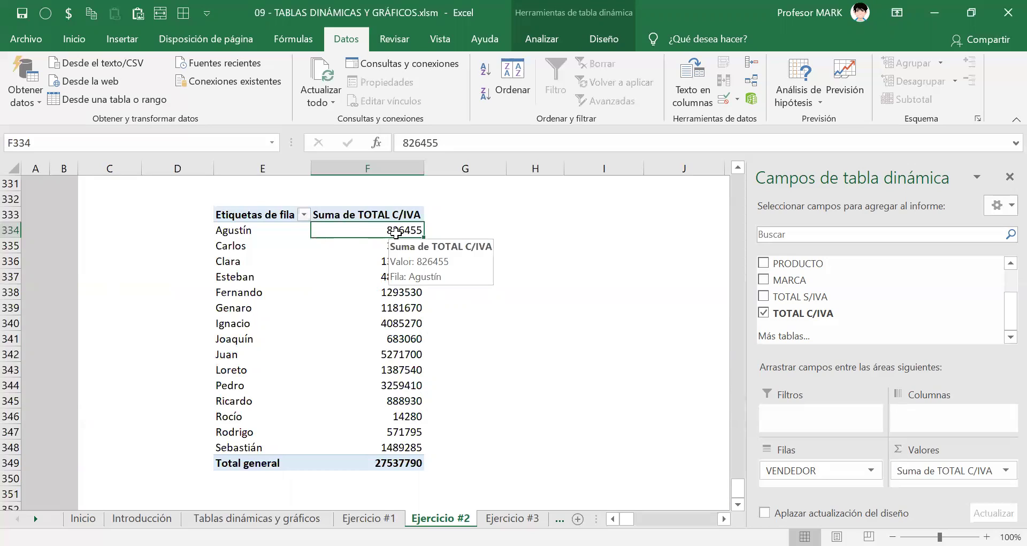
{"action": "left_click", "coordinate": [385, 464]}
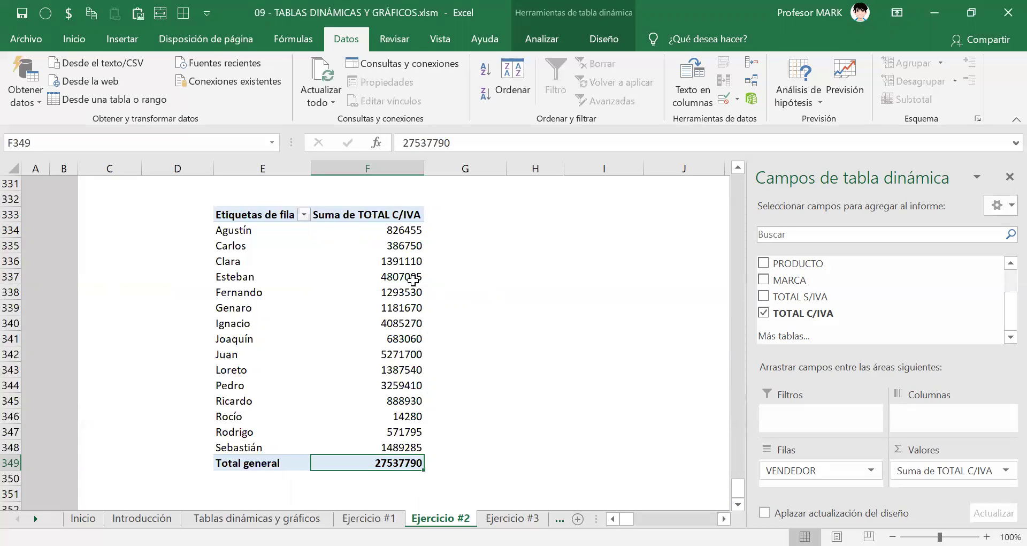
{"action": "left_click", "coordinate": [389, 244]}
{"action": "left_click", "coordinate": [391, 231]}
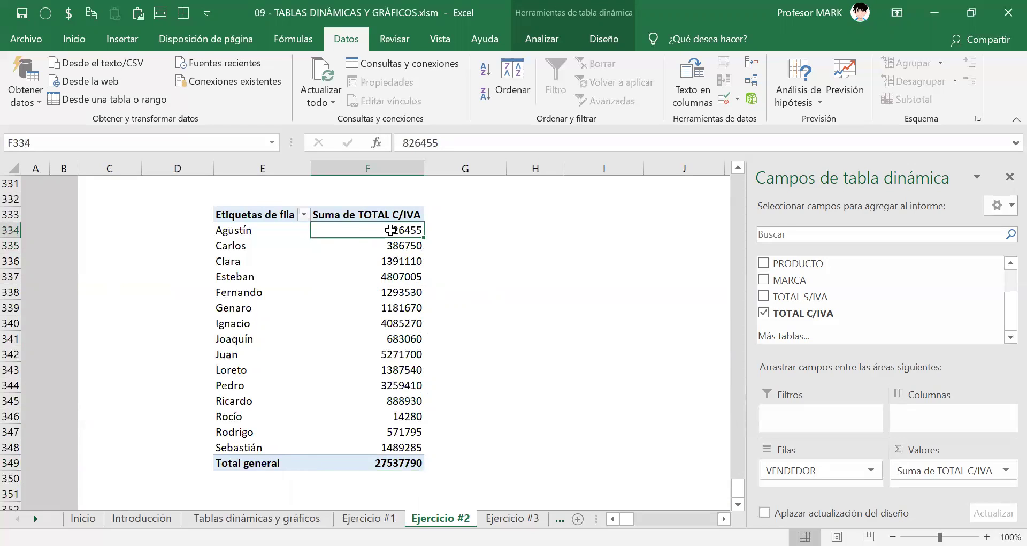
{"action": "mouse_move", "coordinate": [391, 230]}
Enlarge the areas section of the pivot table fields pane, and bring TOTAL C/IVA into view in the shortened field list
{"action": "scroll", "coordinate": [1002, 310], "scroll_direction": "up", "scroll_amount": 1}
{"action": "scroll", "coordinate": [1003, 311], "scroll_direction": "down", "scroll_amount": 1}
{"action": "scroll", "coordinate": [1002, 312], "scroll_direction": "down", "scroll_amount": 1}
{"action": "left_click_drag", "start_coordinate": [839, 355], "coordinate": [839, 314]}
{"action": "left_click", "coordinate": [1010, 296]}
{"action": "left_click", "coordinate": [1011, 296]}
{"action": "left_click", "coordinate": [1011, 295]}
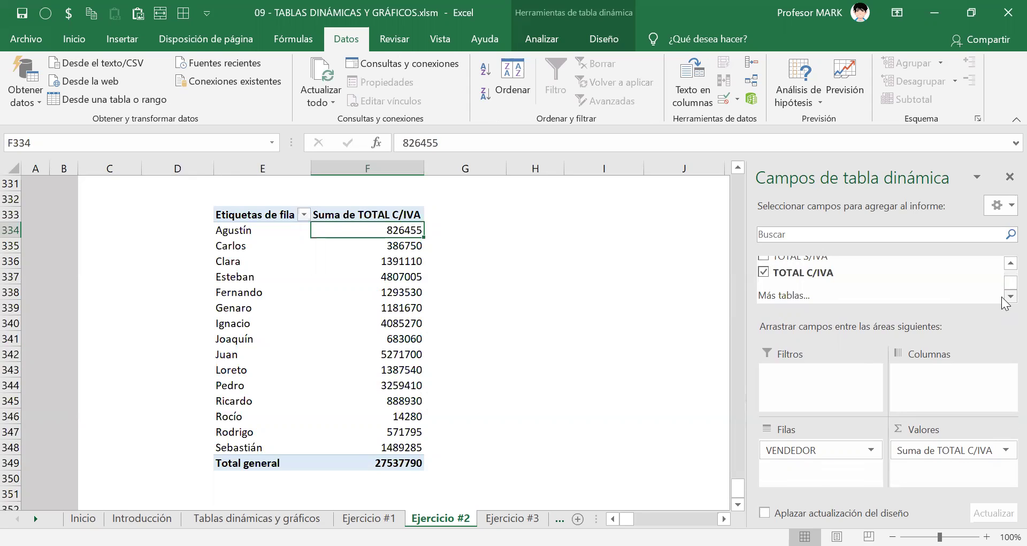
Add TOTAL C/IVA to the values area a second time, below the existing sum
{"action": "left_click", "coordinate": [764, 272]}
{"action": "left_click", "coordinate": [764, 271]}
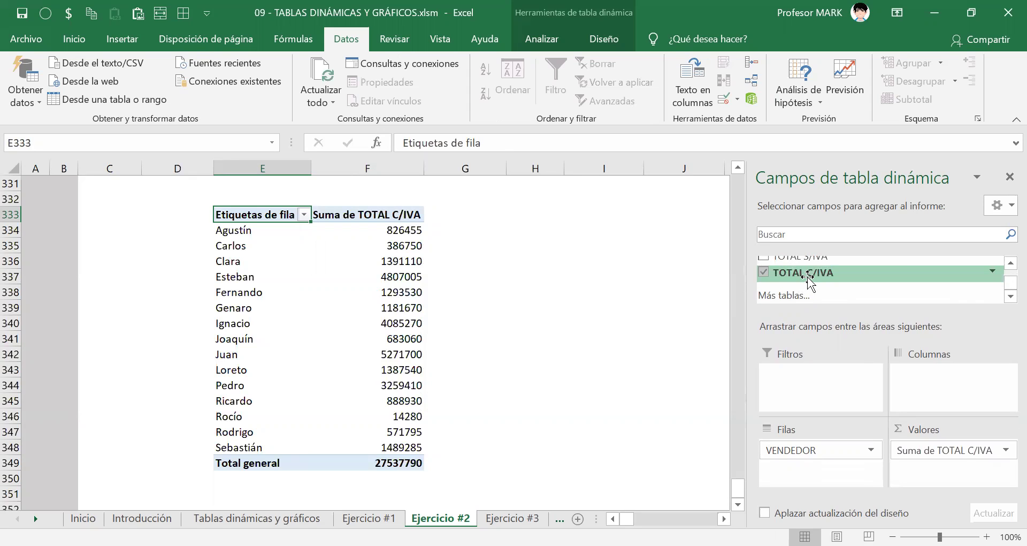
{"action": "left_click_drag", "start_coordinate": [831, 274], "coordinate": [941, 469]}
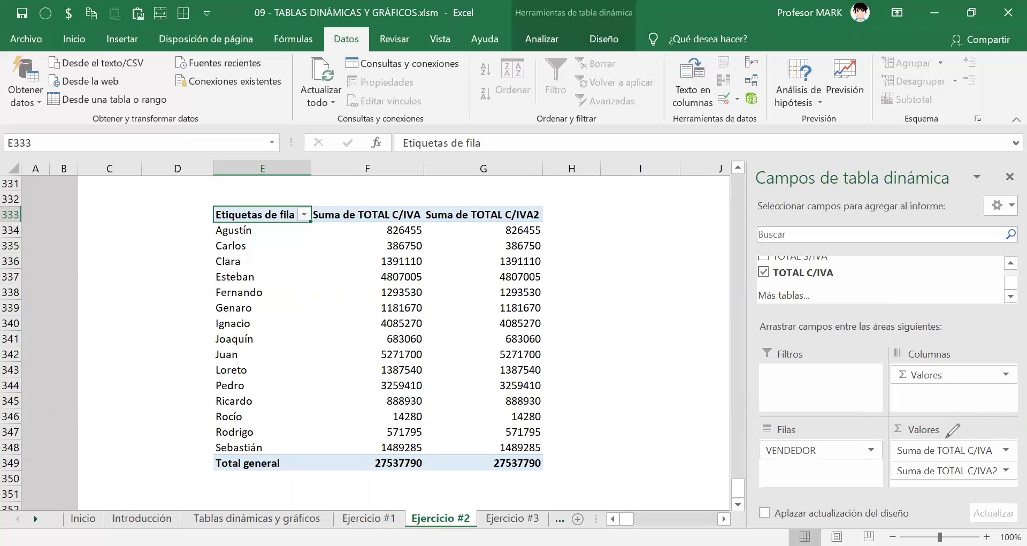
{"action": "left_click_drag", "start_coordinate": [949, 431], "coordinate": [946, 443]}
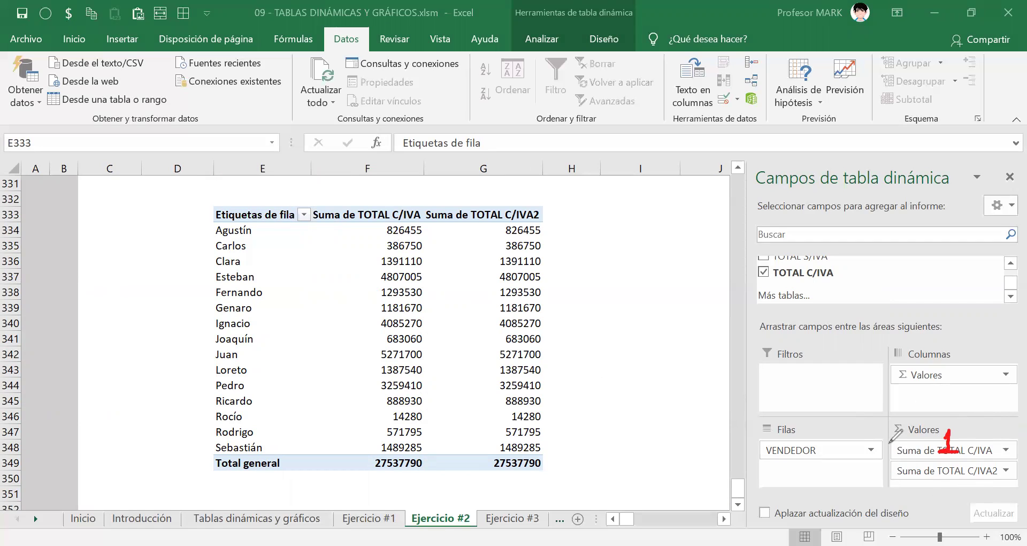
{"action": "mouse_move", "coordinate": [897, 456]}
{"action": "left_mouse_down"}
{"action": "mouse_move", "coordinate": [912, 453]}
{"action": "mouse_move", "coordinate": [924, 475]}
{"action": "left_mouse_up"}
{"action": "mouse_move", "coordinate": [937, 482]}
{"action": "left_mouse_down"}
{"action": "mouse_move", "coordinate": [945, 490]}
{"action": "mouse_move", "coordinate": [927, 497]}
{"action": "left_mouse_up"}
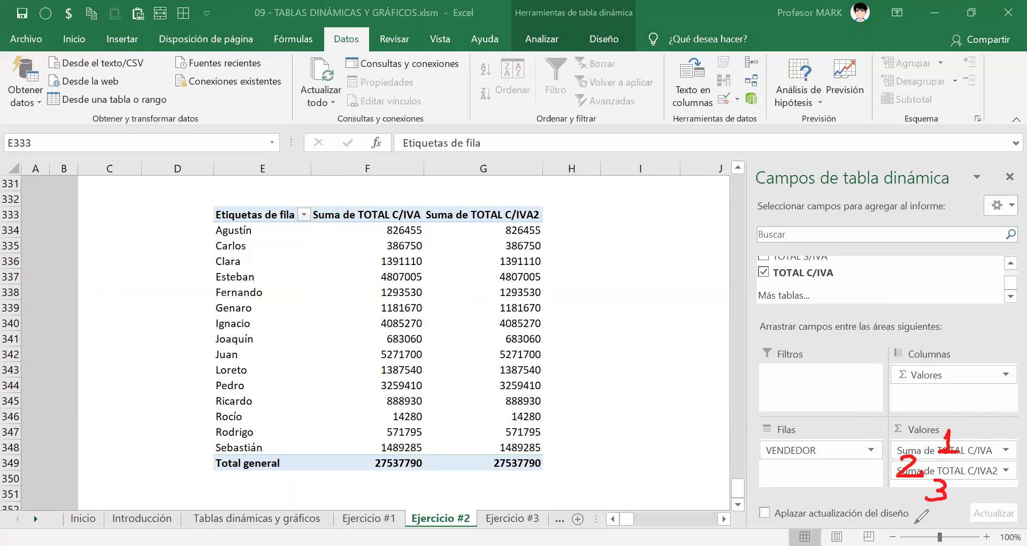
{"action": "key", "text": "e"}
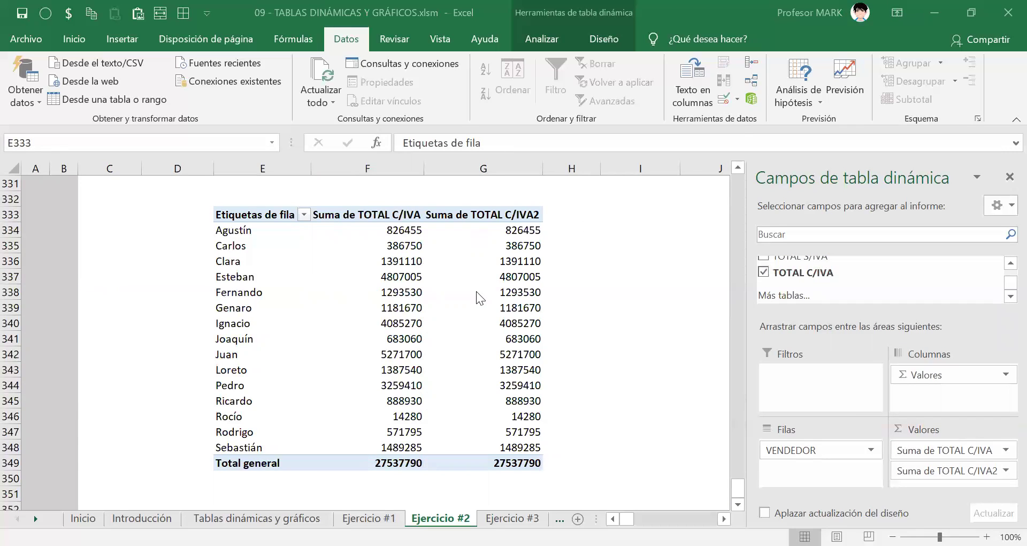
Compare the sellers' values in the second TOTAL C/IVA column, starting with the first seller in G334, with the grand total in F349
{"action": "left_click", "coordinate": [517, 327]}
{"action": "right_click", "coordinate": [516, 327]}
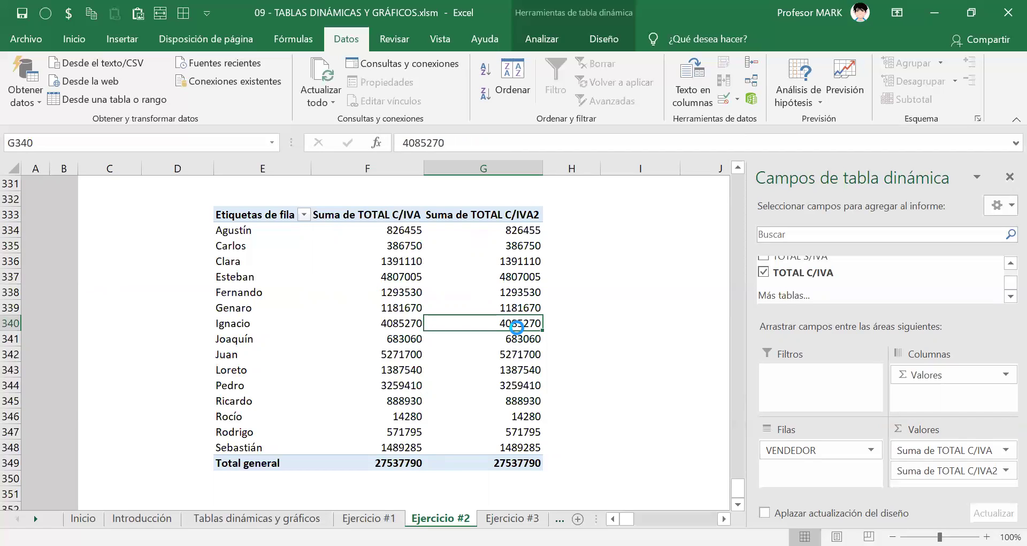
{"action": "mouse_move", "coordinate": [517, 326]}
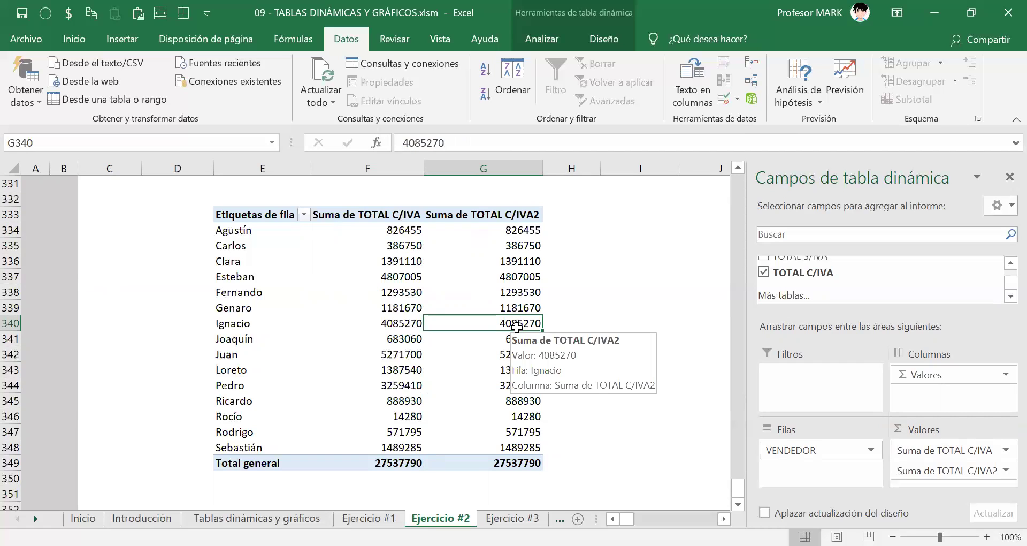
{"action": "left_click", "coordinate": [514, 240]}
{"action": "left_click", "coordinate": [512, 321]}
{"action": "left_click", "coordinate": [494, 417]}
{"action": "left_click", "coordinate": [520, 290]}
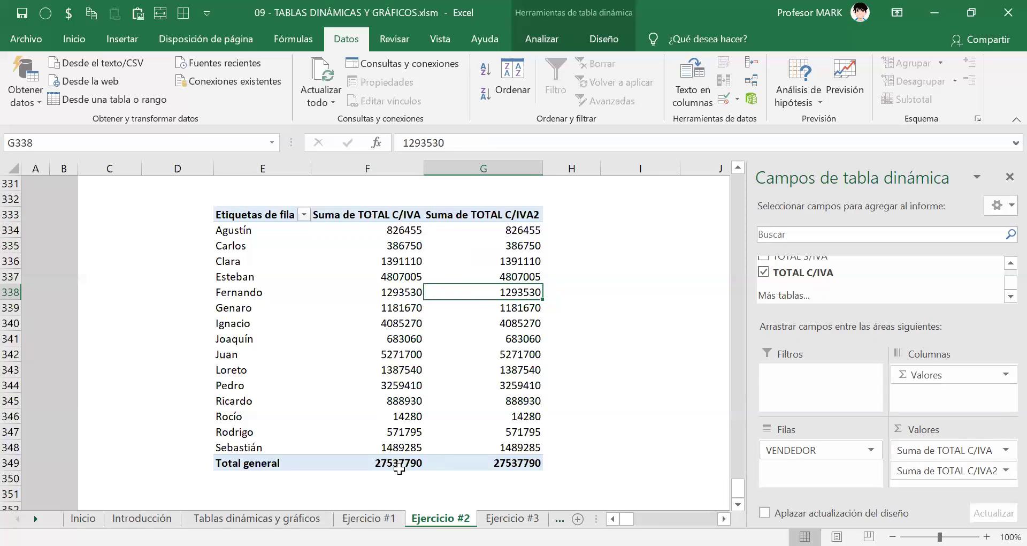
{"action": "mouse_move", "coordinate": [399, 468]}
{"action": "mouse_move", "coordinate": [483, 266]}
{"action": "left_click", "coordinate": [519, 226]}
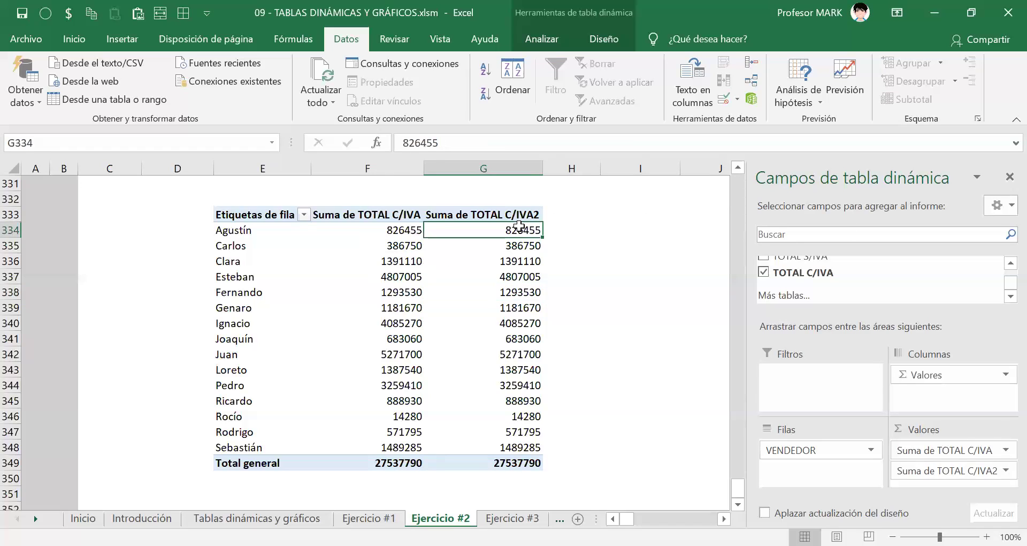
{"action": "left_click", "coordinate": [519, 226]}
{"action": "mouse_move", "coordinate": [519, 226]}
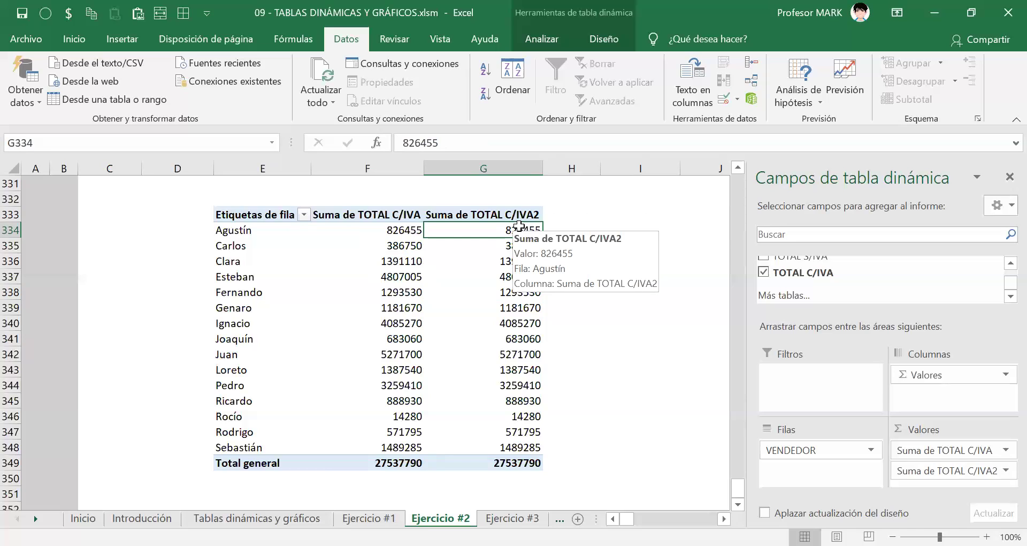
{"action": "left_click", "coordinate": [507, 278]}
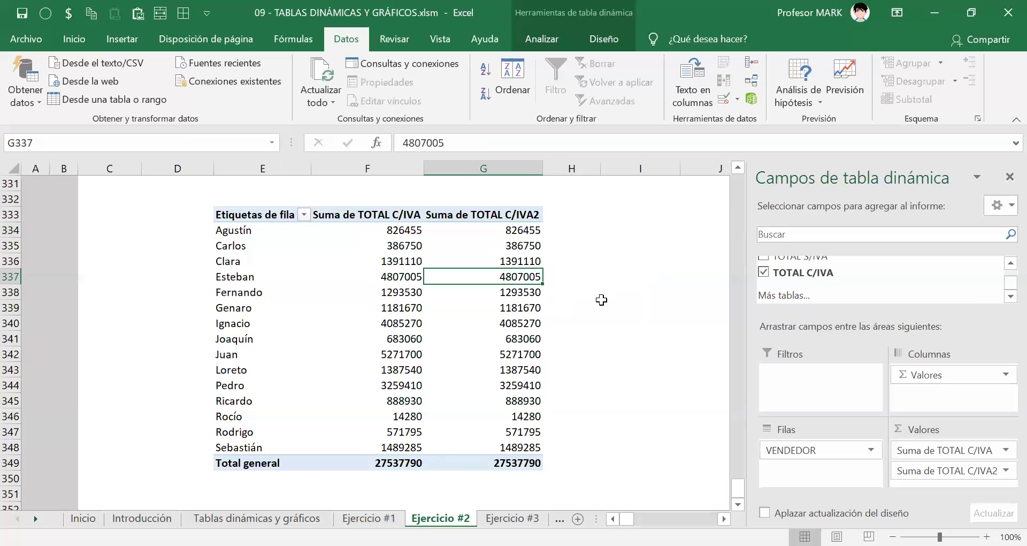
Review the summary functions and the show-values-as calculations available for the second TOTAL C/IVA column
{"action": "right_click", "coordinate": [496, 274]}
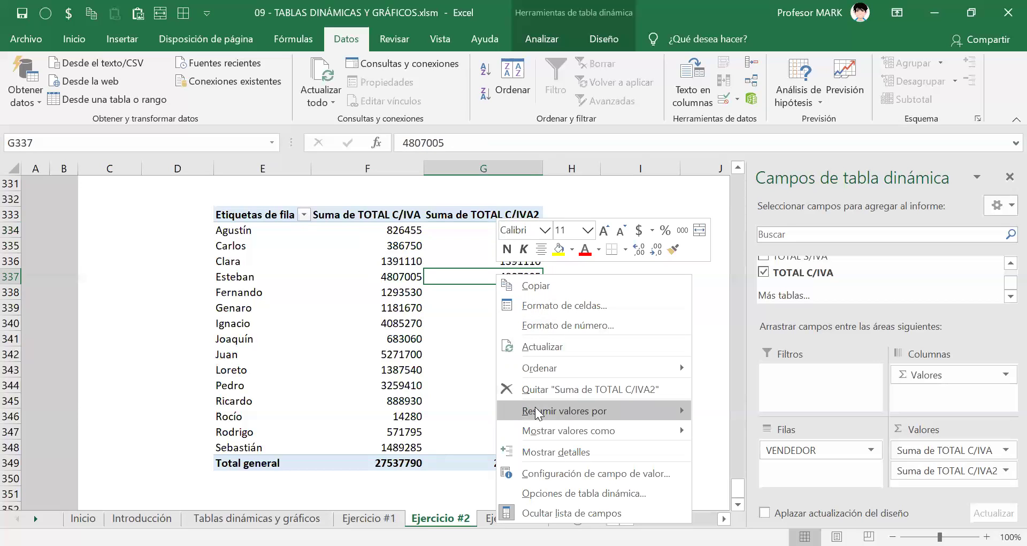
{"action": "mouse_move", "coordinate": [537, 412]}
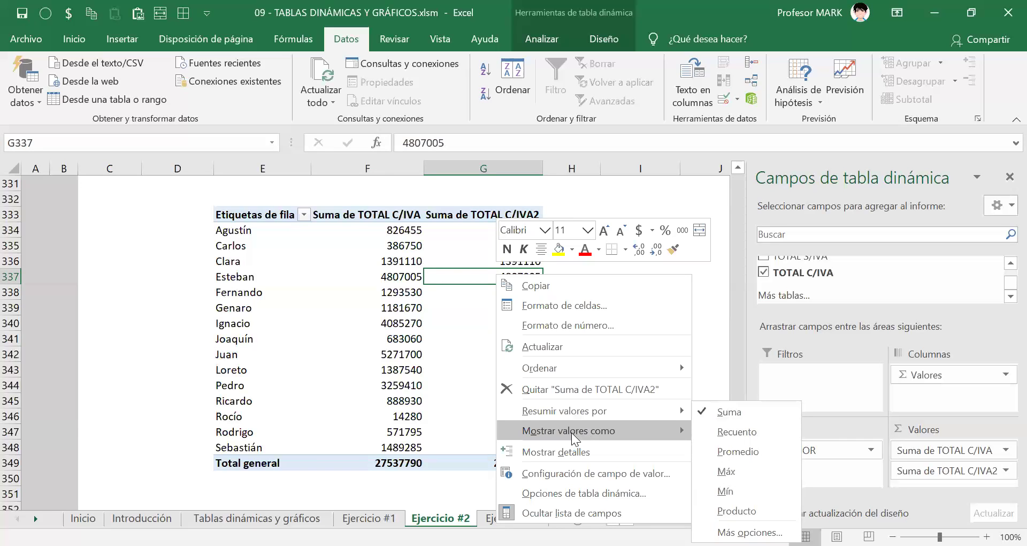
{"action": "mouse_move", "coordinate": [573, 433]}
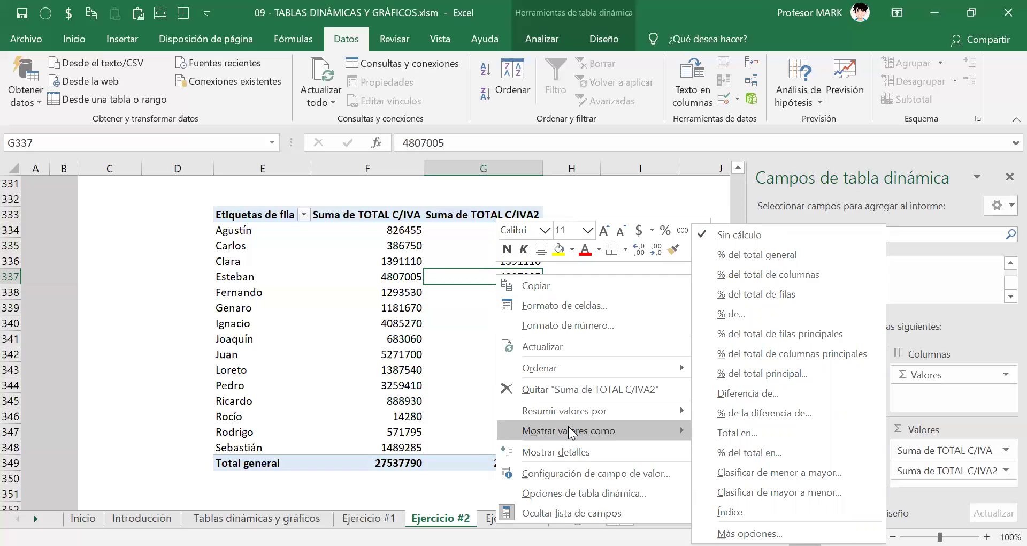
{"action": "left_click", "coordinate": [495, 254]}
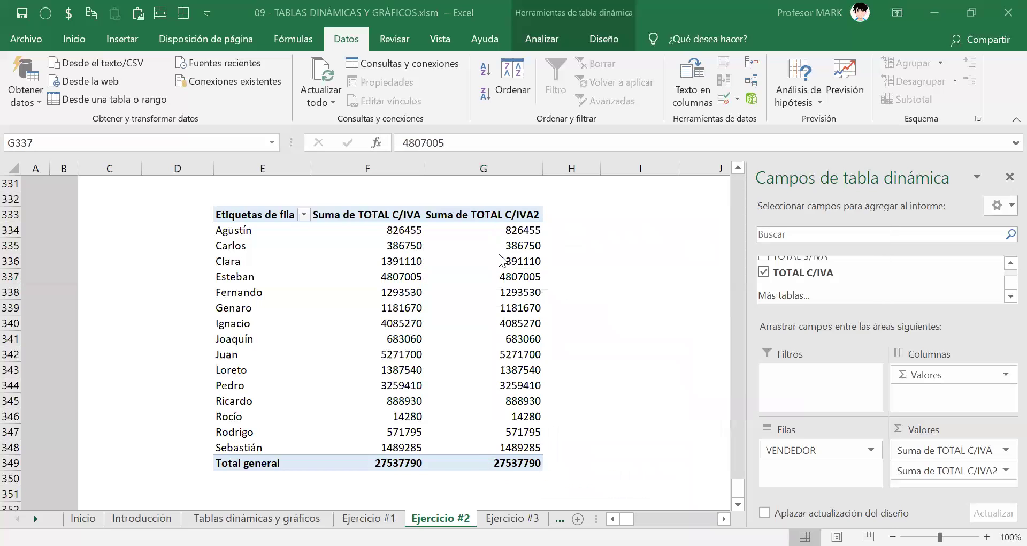
{"action": "right_click", "coordinate": [523, 274]}
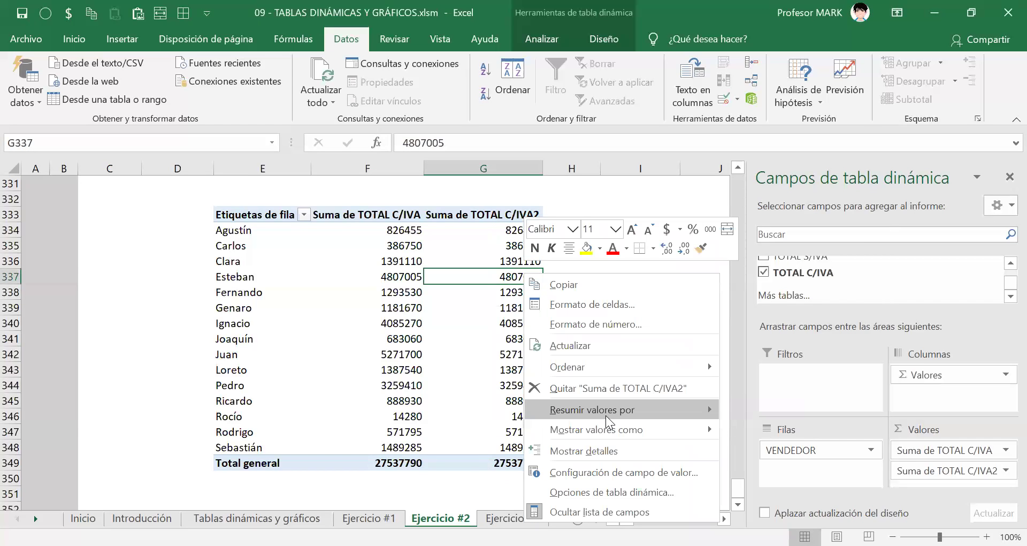
{"action": "mouse_move", "coordinate": [610, 429]}
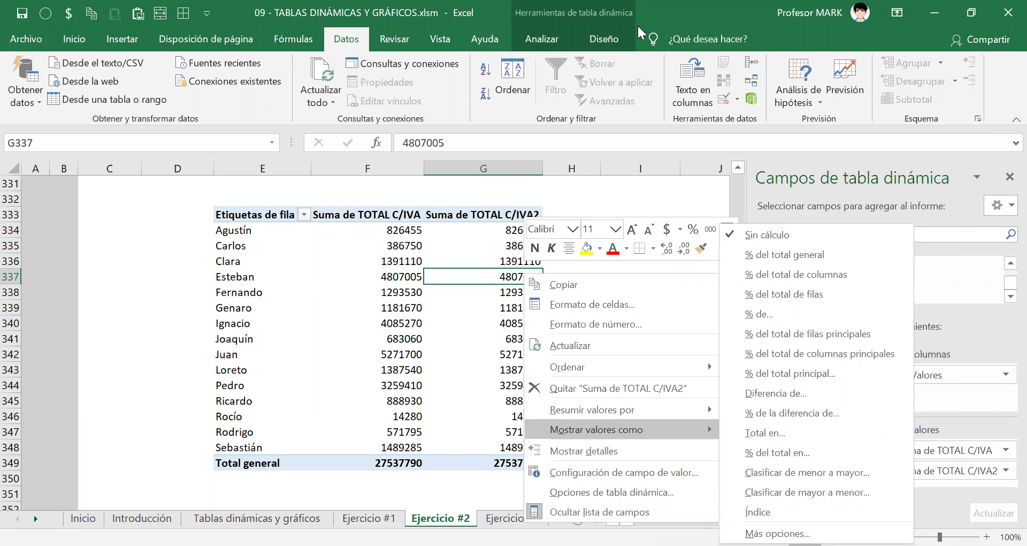
{"action": "mouse_move", "coordinate": [375, 456]}
{"action": "left_mouse_down"}
{"action": "mouse_move", "coordinate": [388, 474]}
{"action": "mouse_move", "coordinate": [433, 463]}
{"action": "mouse_move", "coordinate": [390, 440]}
{"action": "left_mouse_up"}
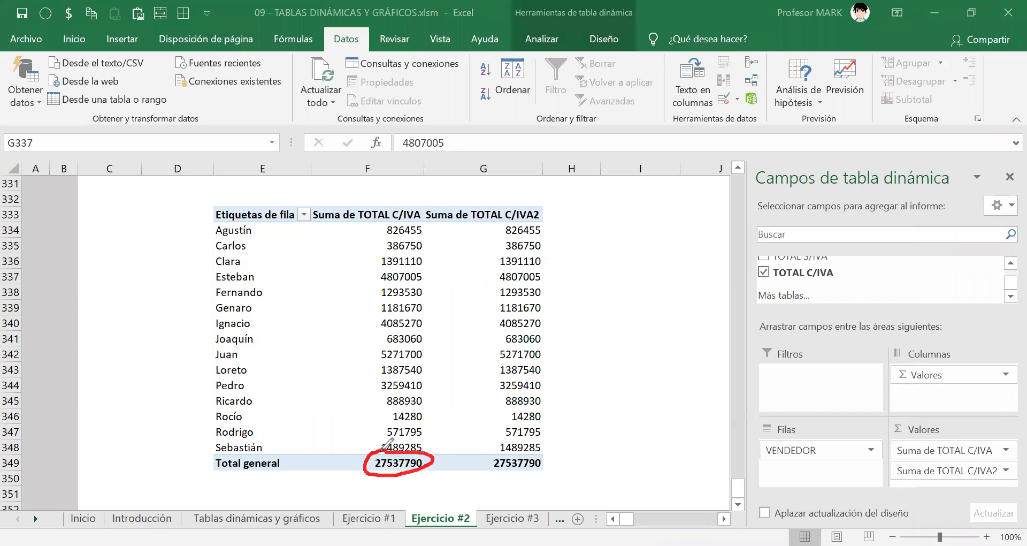
{"action": "mouse_move", "coordinate": [518, 214]}
{"action": "left_mouse_down"}
{"action": "mouse_move", "coordinate": [497, 225]}
{"action": "mouse_move", "coordinate": [551, 228]}
{"action": "mouse_move", "coordinate": [527, 212]}
{"action": "left_mouse_up"}
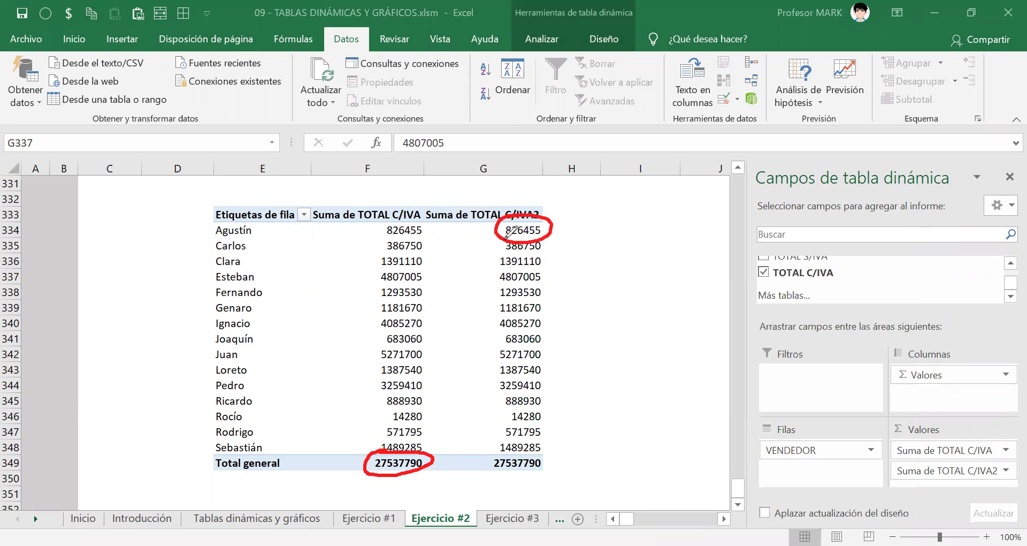
{"action": "left_click_drag", "start_coordinate": [504, 243], "coordinate": [459, 331]}
{"action": "left_click_drag", "start_coordinate": [407, 453], "coordinate": [454, 376]}
{"action": "left_click_drag", "start_coordinate": [371, 346], "coordinate": [545, 338]}
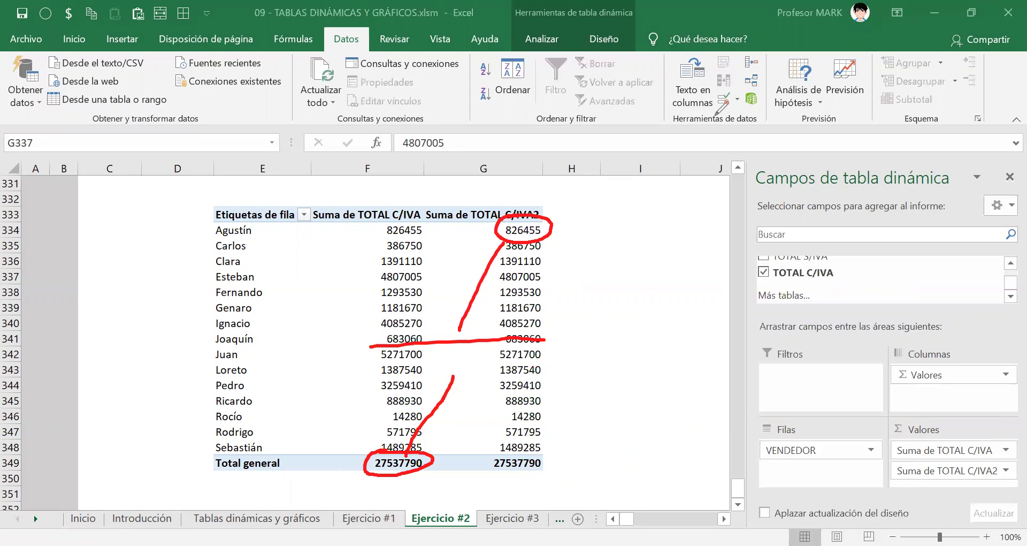
{"action": "key", "text": "e"}
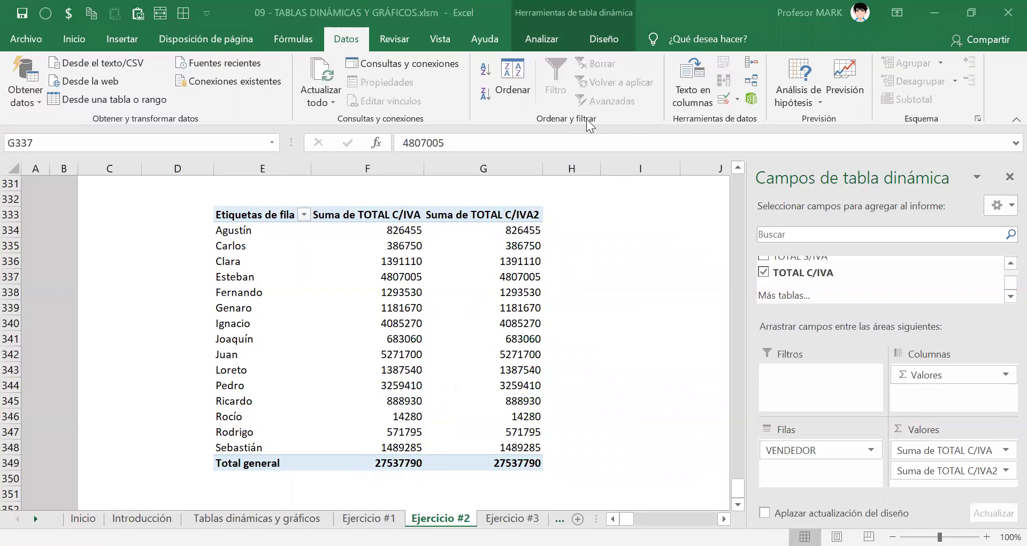
Show the second TOTAL C/IVA column's values as a percentage of the grand total (% del total general)
{"action": "left_click", "coordinate": [512, 275]}
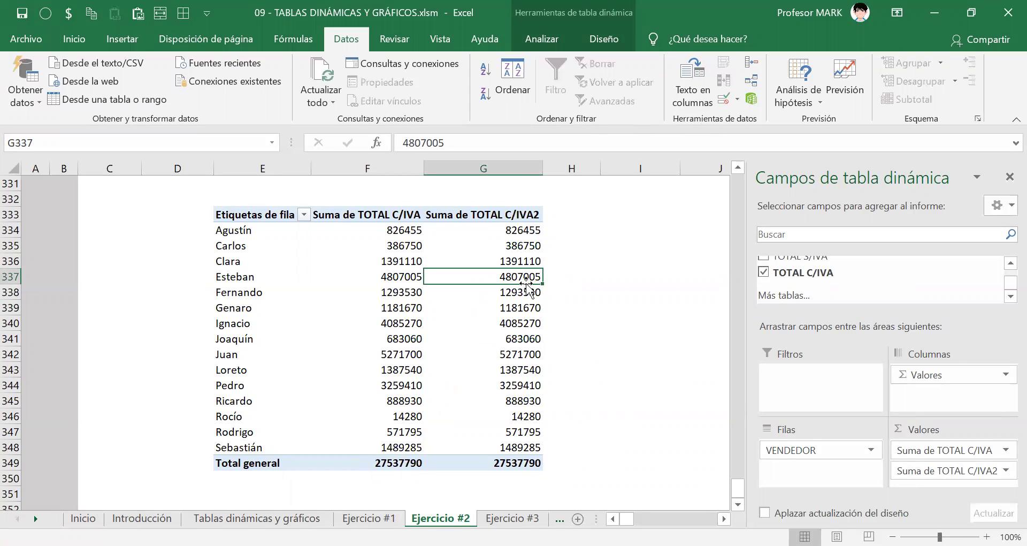
{"action": "right_click", "coordinate": [528, 277]}
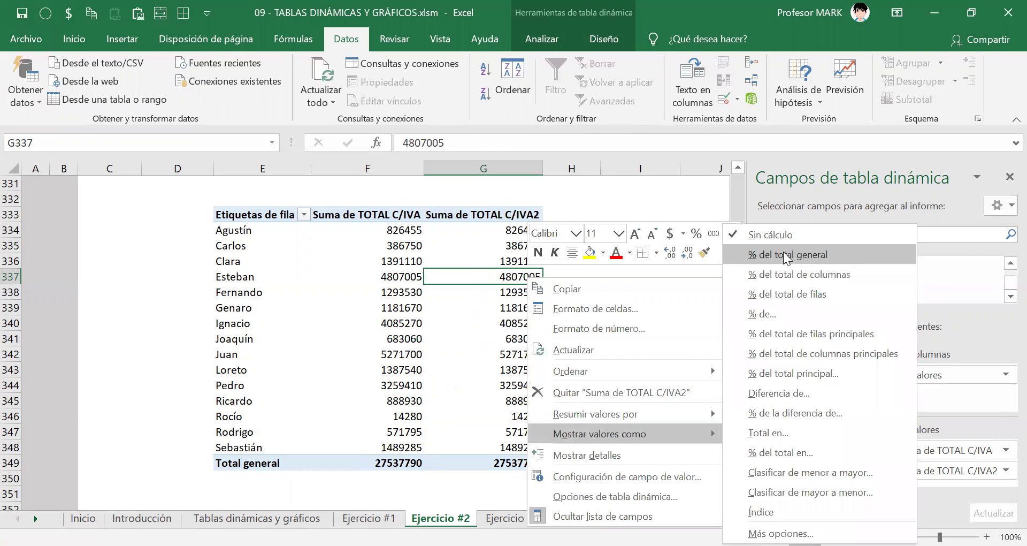
{"action": "left_click", "coordinate": [784, 256]}
{"action": "left_click", "coordinate": [500, 306]}
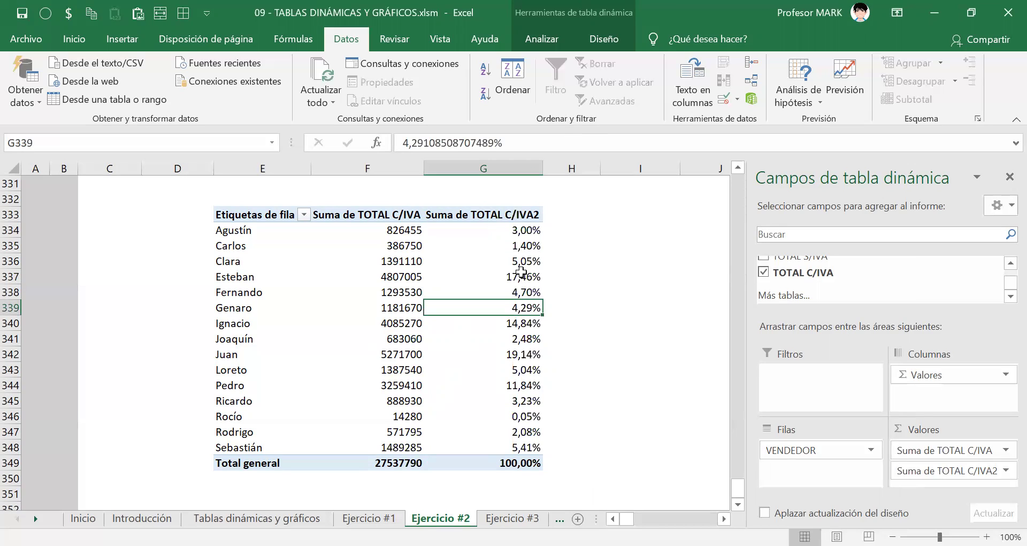
{"action": "mouse_move", "coordinate": [541, 274]}
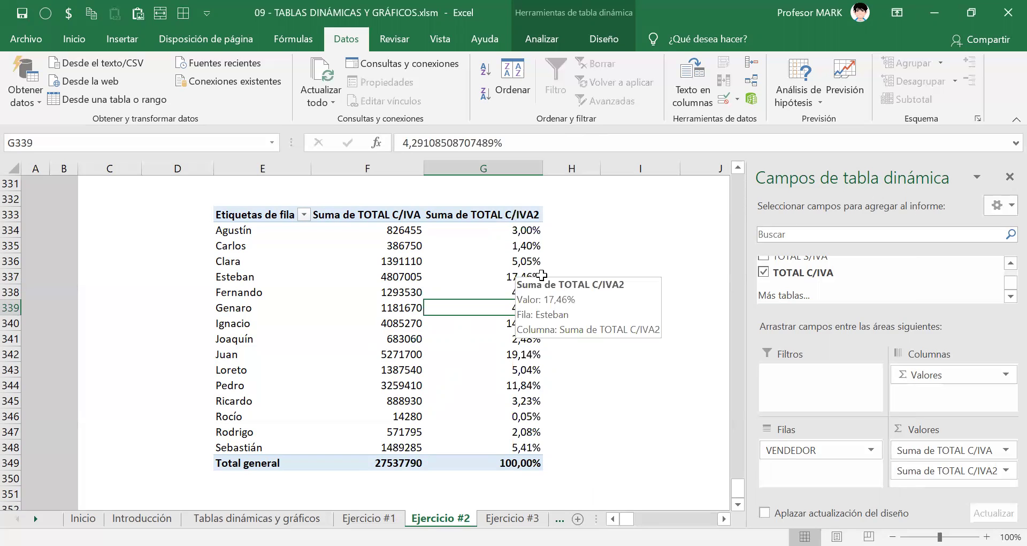
Read the third value requirement for pivot table #1 in the Parte II table, and return to the pivot table
{"action": "scroll", "coordinate": [481, 282], "scroll_direction": "up", "scroll_amount": 20}
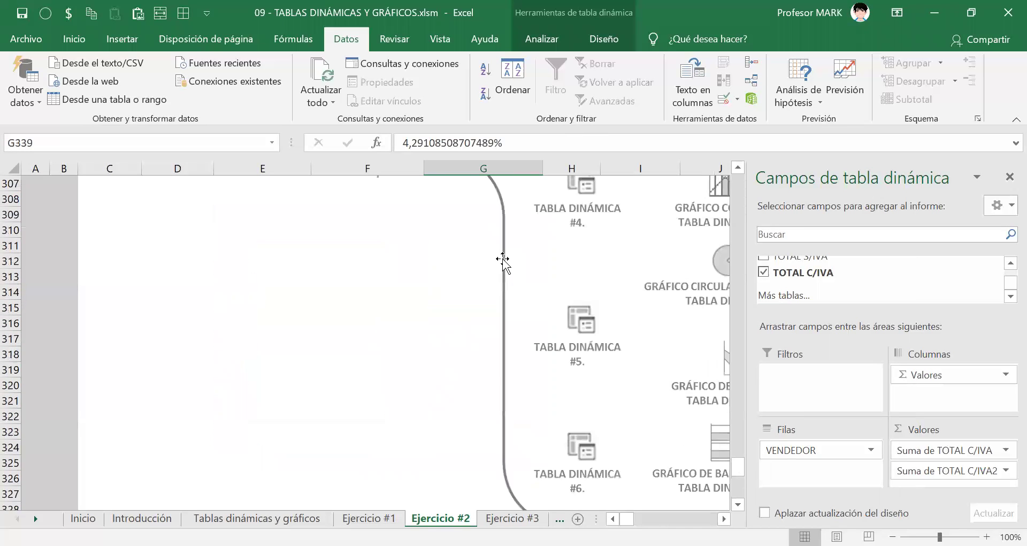
{"action": "scroll", "coordinate": [503, 262], "scroll_direction": "up", "scroll_amount": 1}
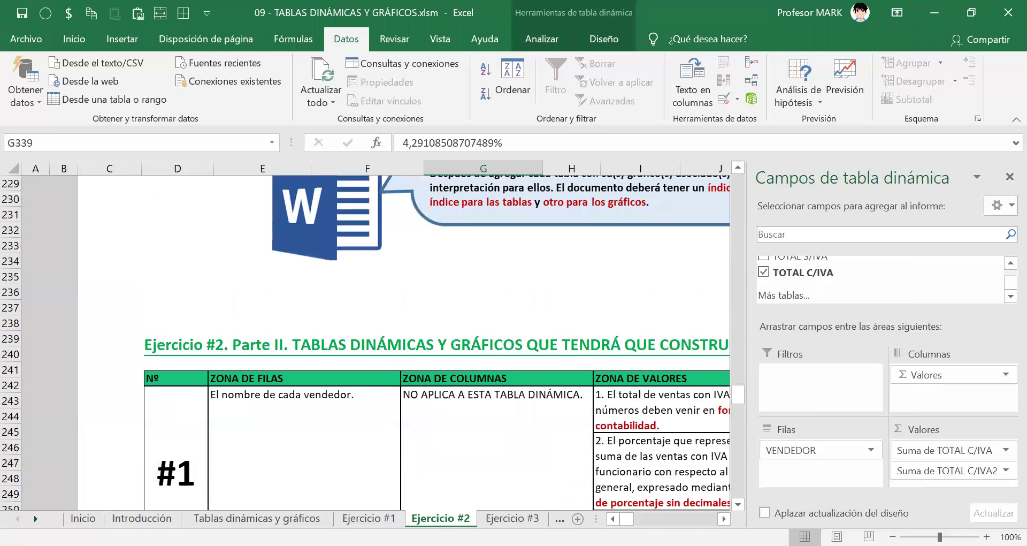
{"action": "scroll", "coordinate": [743, 504], "scroll_direction": "down", "scroll_amount": 2}
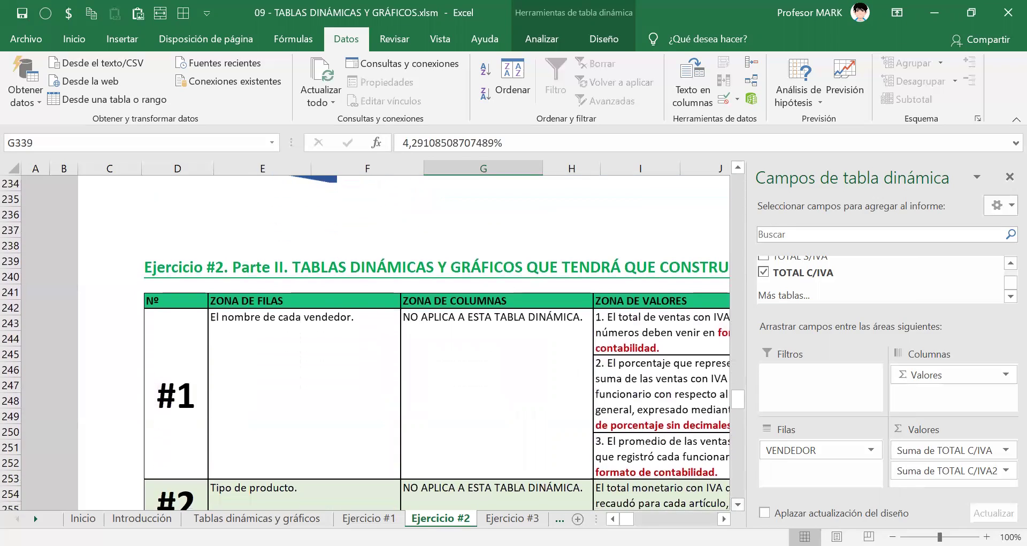
{"action": "scroll", "coordinate": [605, 400], "scroll_direction": "right", "scroll_amount": 4}
{"action": "scroll", "coordinate": [606, 400], "scroll_direction": "down", "scroll_amount": 2}
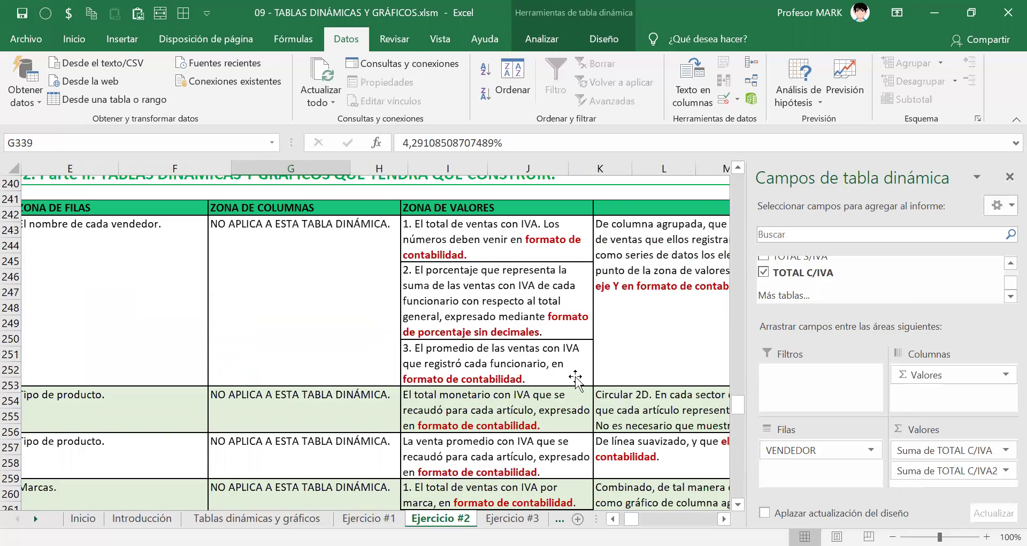
{"action": "scroll", "coordinate": [470, 425], "scroll_direction": "down", "scroll_amount": 1}
{"action": "scroll", "coordinate": [471, 425], "scroll_direction": "down", "scroll_amount": 20}
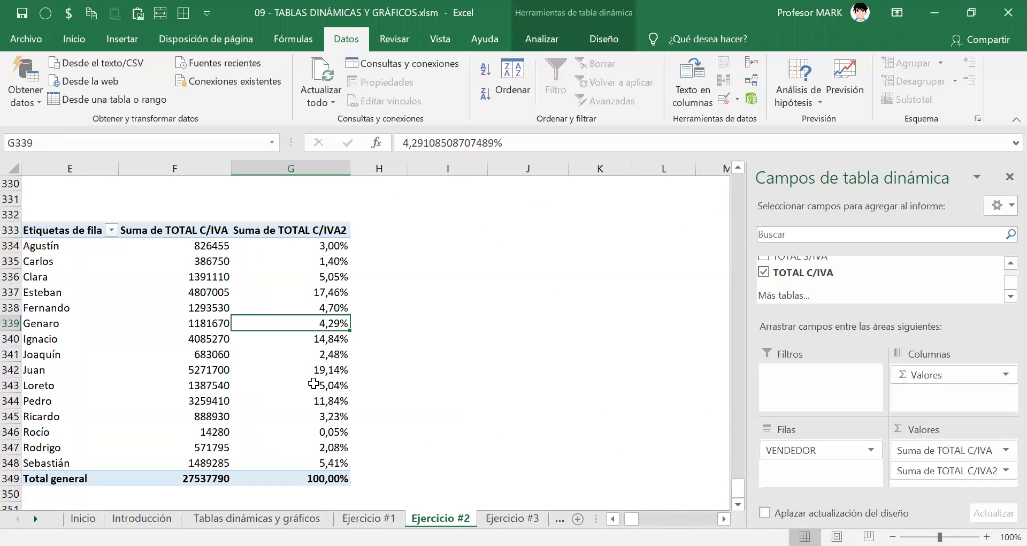
{"action": "left_click", "coordinate": [613, 519]}
{"action": "left_click", "coordinate": [614, 518]}
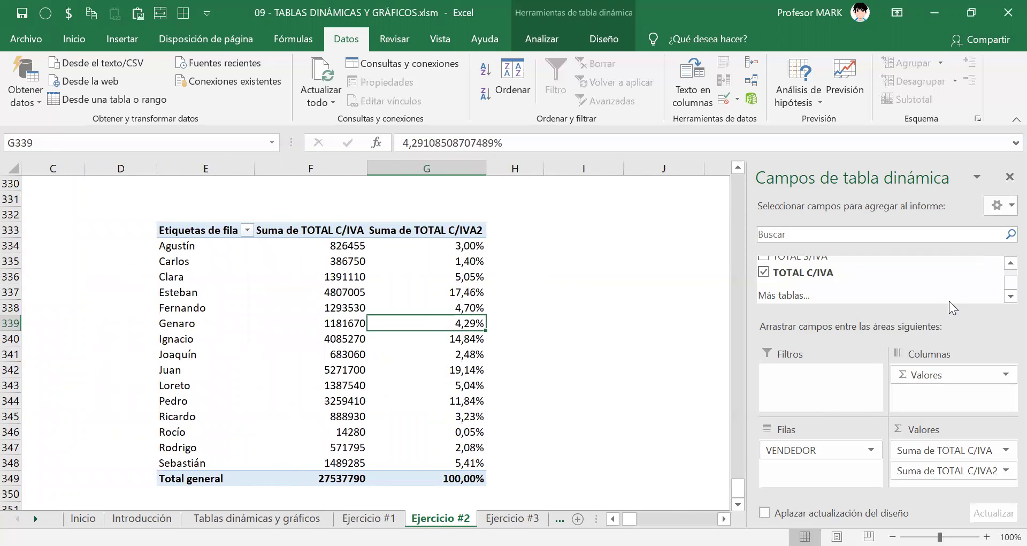
Enlarge the field list of the pivot table fields pane, and add TOTAL C/IVA to the values area a third time
{"action": "left_click_drag", "start_coordinate": [931, 315], "coordinate": [931, 336]}
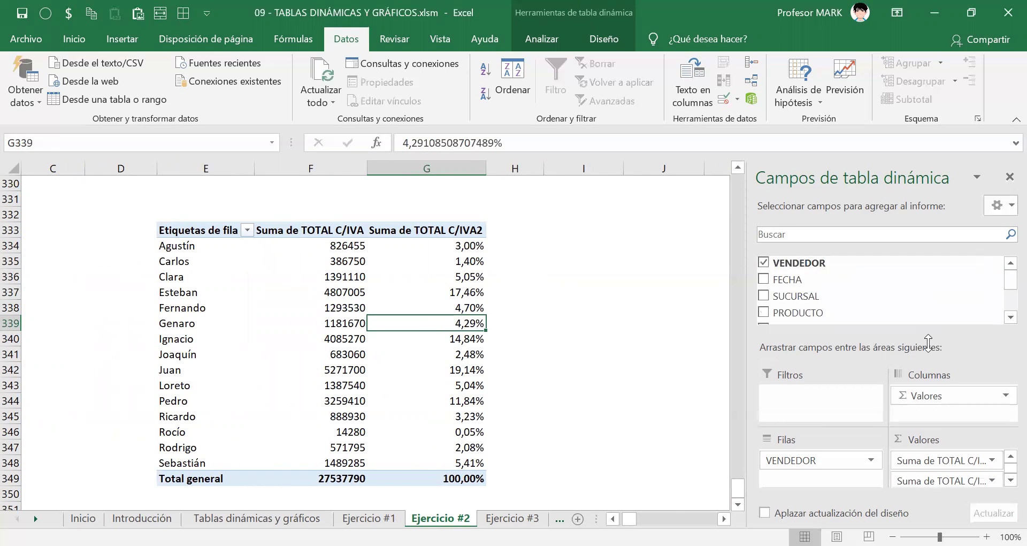
{"action": "scroll", "coordinate": [1006, 296], "scroll_direction": "down", "scroll_amount": 1}
{"action": "scroll", "coordinate": [1005, 297], "scroll_direction": "down", "scroll_amount": 1}
{"action": "scroll", "coordinate": [1004, 295], "scroll_direction": "up", "scroll_amount": 2}
{"action": "scroll", "coordinate": [1002, 293], "scroll_direction": "down", "scroll_amount": 1}
{"action": "scroll", "coordinate": [999, 289], "scroll_direction": "down", "scroll_amount": 1}
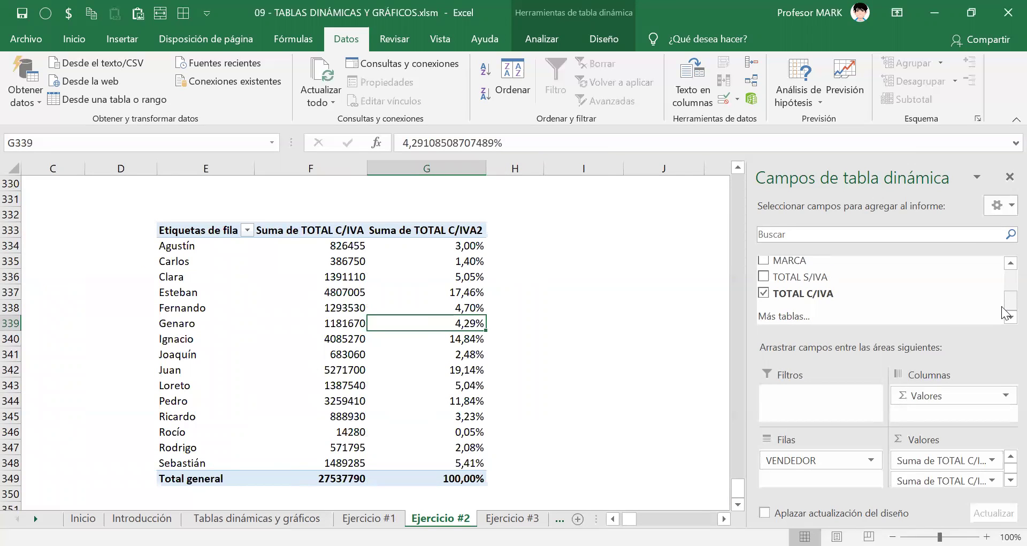
{"action": "left_click_drag", "start_coordinate": [797, 294], "coordinate": [926, 493]}
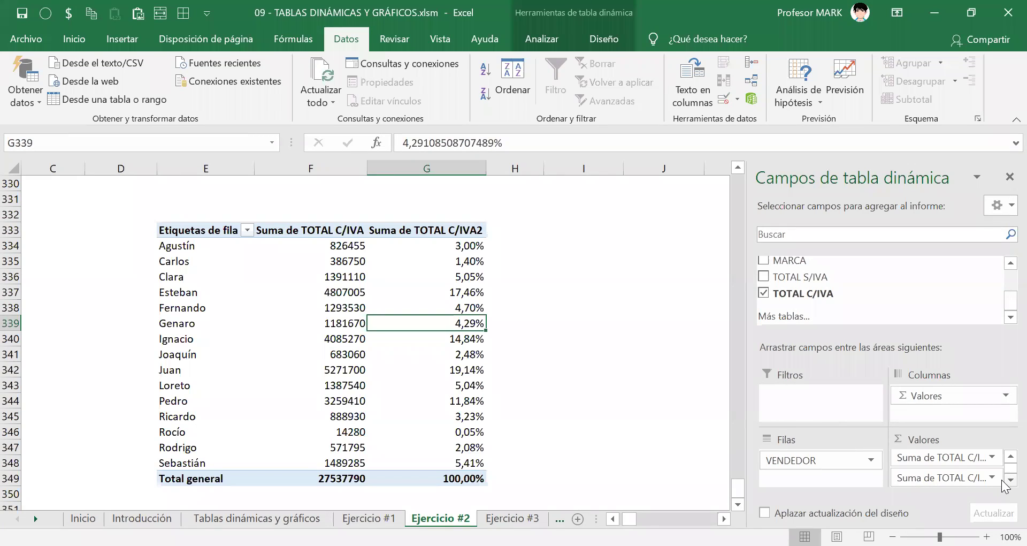
{"action": "left_click_drag", "start_coordinate": [802, 293], "coordinate": [930, 484]}
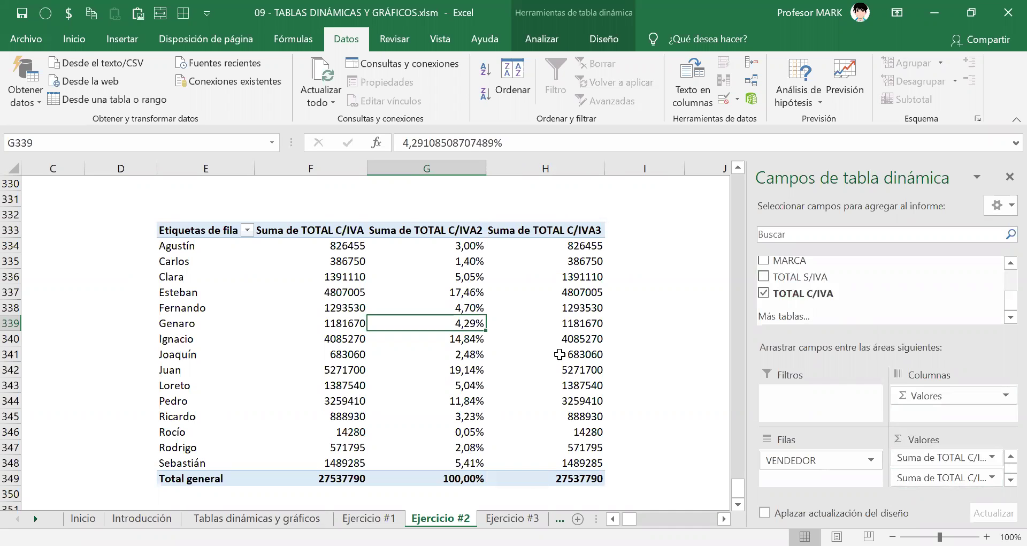
{"action": "left_click", "coordinate": [580, 276]}
{"action": "mouse_move", "coordinate": [580, 277]}
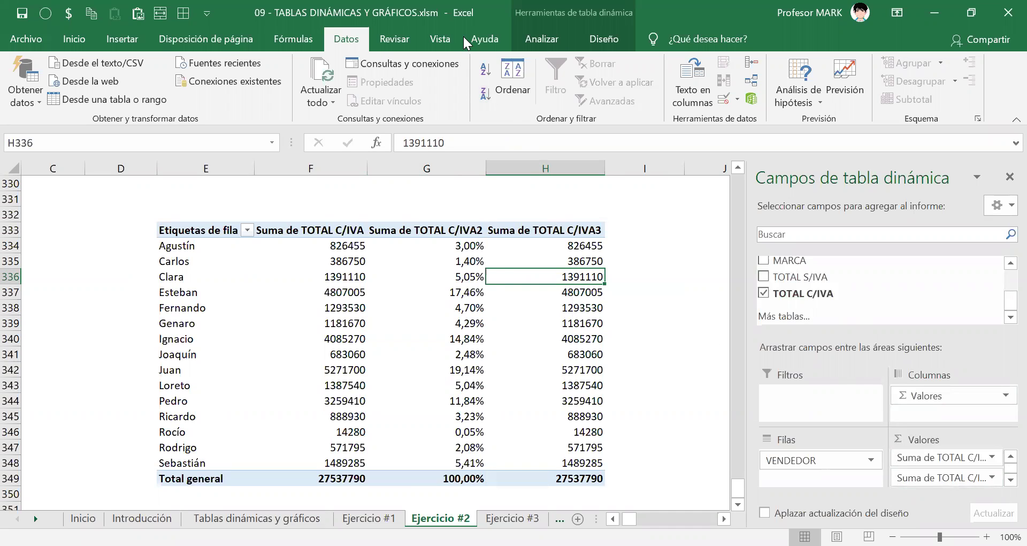
{"action": "key", "text": "ctrl+shift+d"}
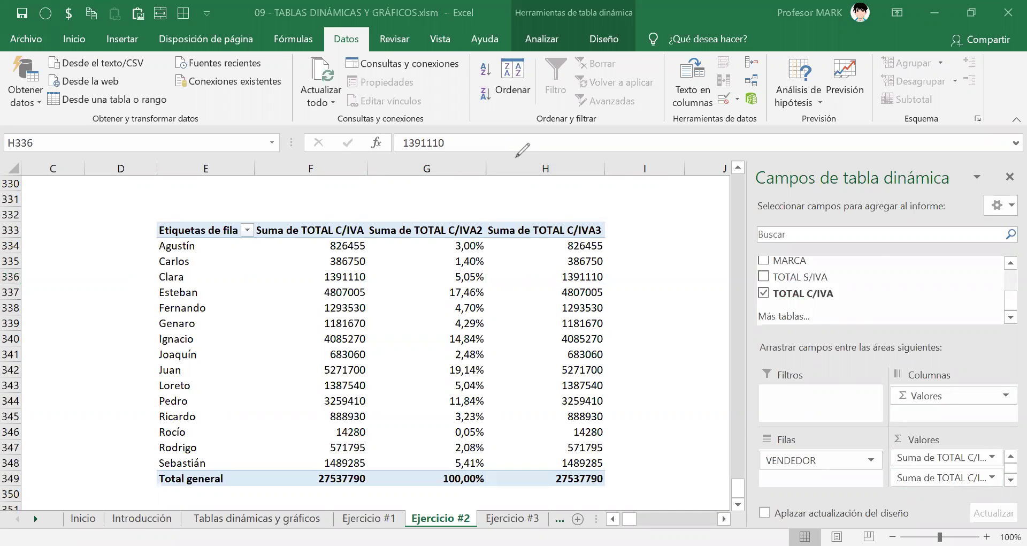
{"action": "mouse_move", "coordinate": [527, 208]}
{"action": "left_mouse_down"}
{"action": "mouse_move", "coordinate": [488, 213]}
{"action": "mouse_move", "coordinate": [543, 248]}
{"action": "mouse_move", "coordinate": [610, 230]}
{"action": "mouse_move", "coordinate": [522, 208]}
{"action": "left_mouse_up"}
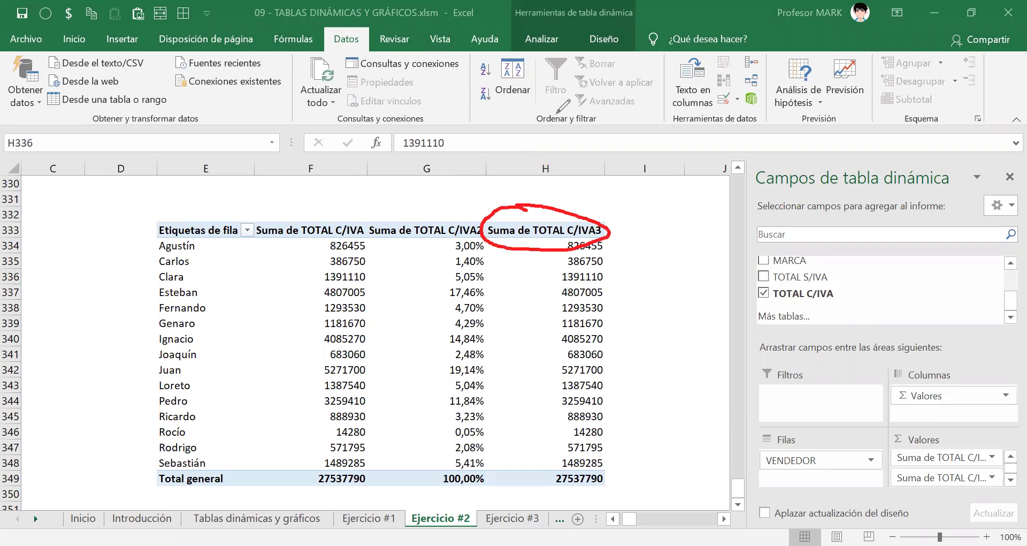
{"action": "left_click", "coordinate": [491, 230]}
{"action": "left_click_drag", "start_coordinate": [491, 230], "coordinate": [522, 230]}
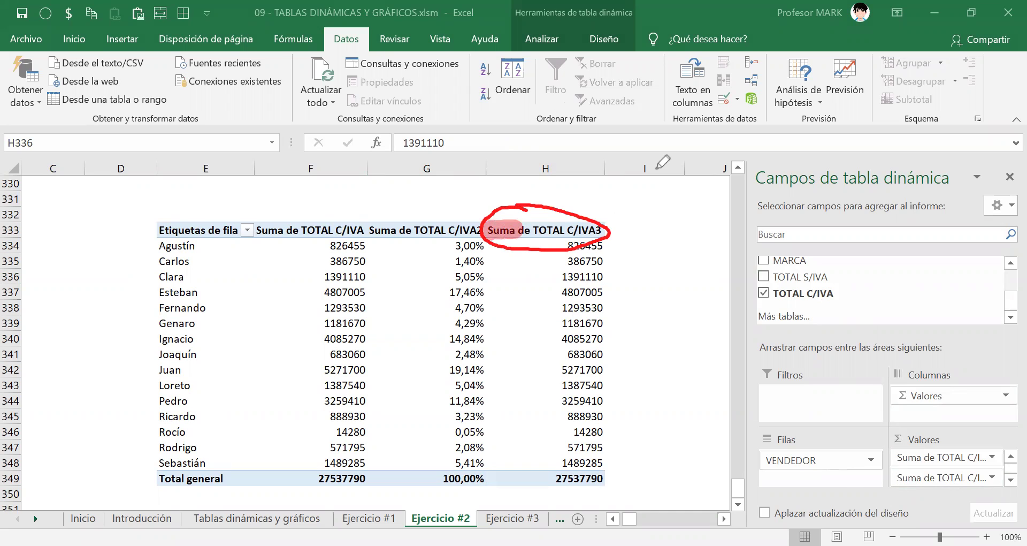
{"action": "left_click_drag", "start_coordinate": [616, 195], "coordinate": [624, 241]}
{"action": "left_click", "coordinate": [637, 256]}
{"action": "mouse_move", "coordinate": [436, 236]}
{"action": "left_mouse_down"}
{"action": "mouse_move", "coordinate": [457, 252]}
{"action": "mouse_move", "coordinate": [458, 267]}
{"action": "left_mouse_up"}
{"action": "mouse_move", "coordinate": [454, 203]}
{"action": "left_mouse_down"}
{"action": "mouse_move", "coordinate": [461, 214]}
{"action": "mouse_move", "coordinate": [455, 203]}
{"action": "left_mouse_up"}
{"action": "left_click_drag", "start_coordinate": [612, 263], "coordinate": [635, 262]}
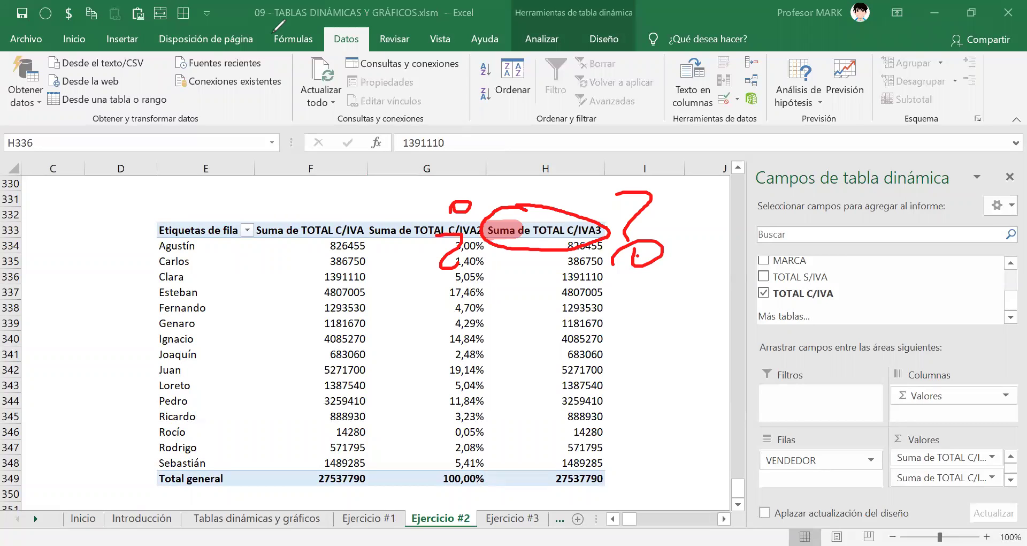
Summarize the third TOTAL C/IVA column of the pivot table by average (Promedio)
{"action": "key", "text": "Escape"}
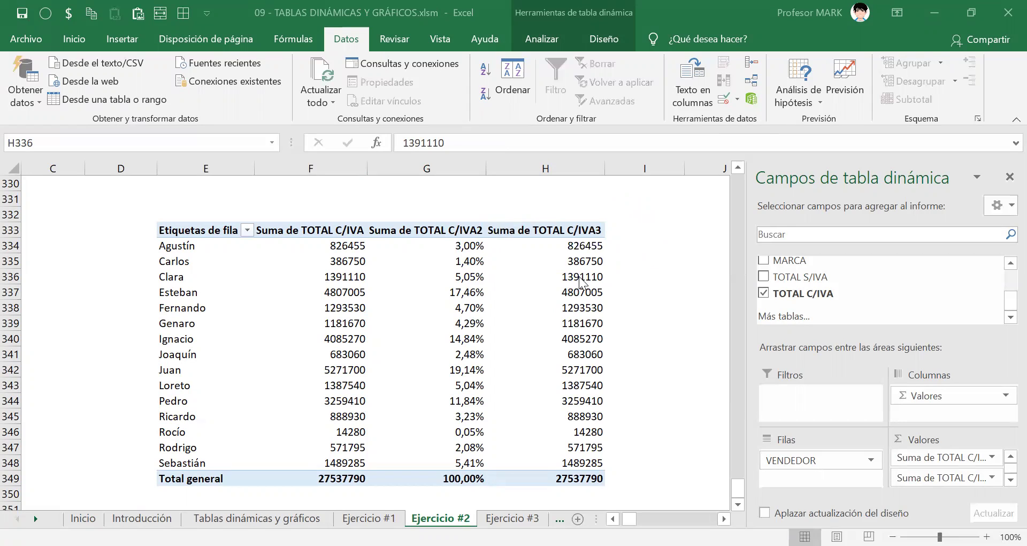
{"action": "left_click", "coordinate": [563, 261]}
{"action": "left_click", "coordinate": [562, 369]}
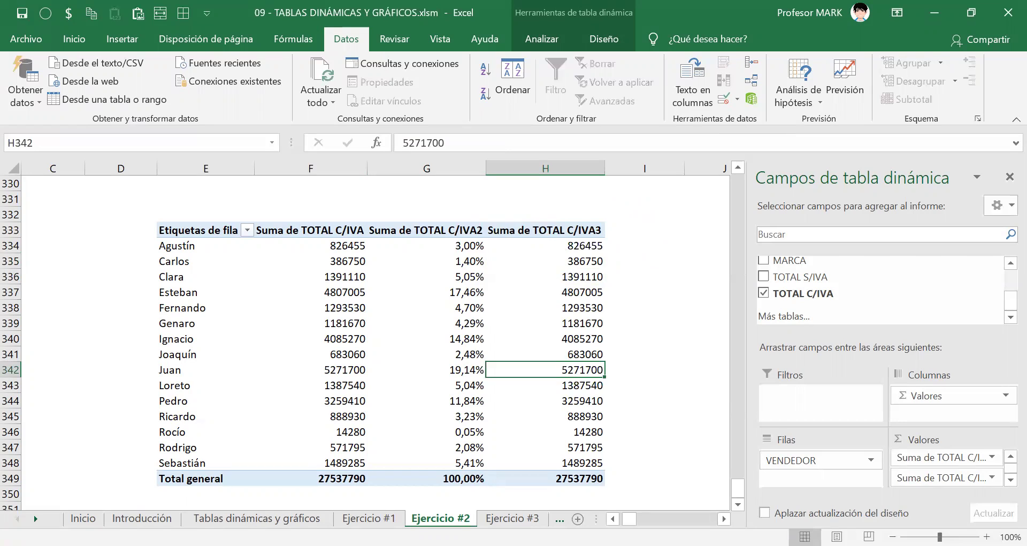
{"action": "left_click", "coordinate": [549, 276]}
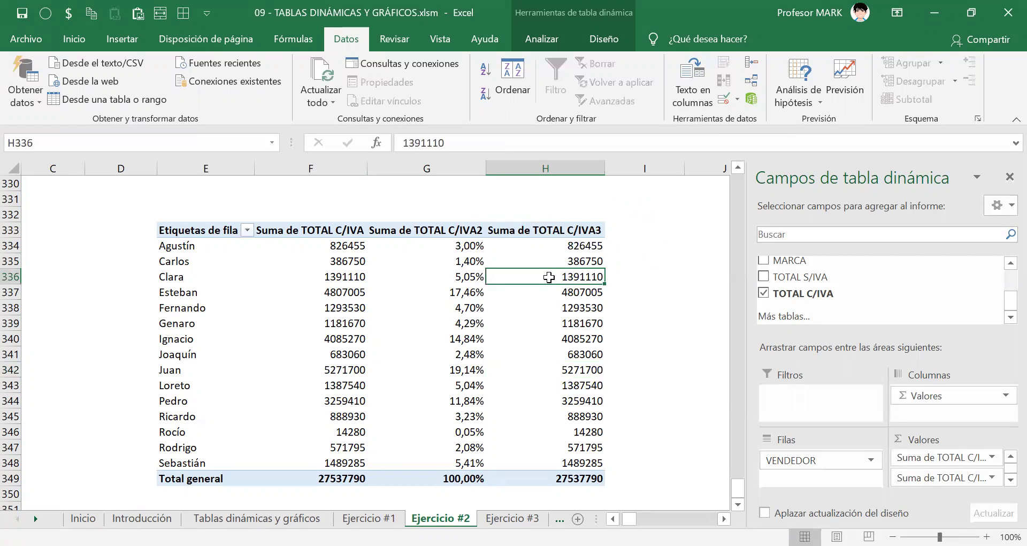
{"action": "mouse_move", "coordinate": [549, 276]}
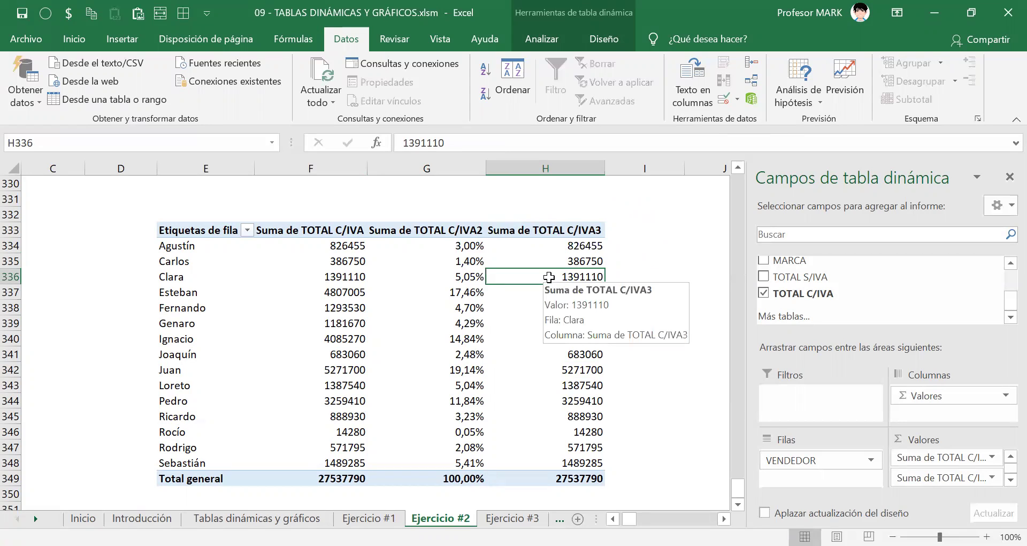
{"action": "right_click", "coordinate": [549, 277]}
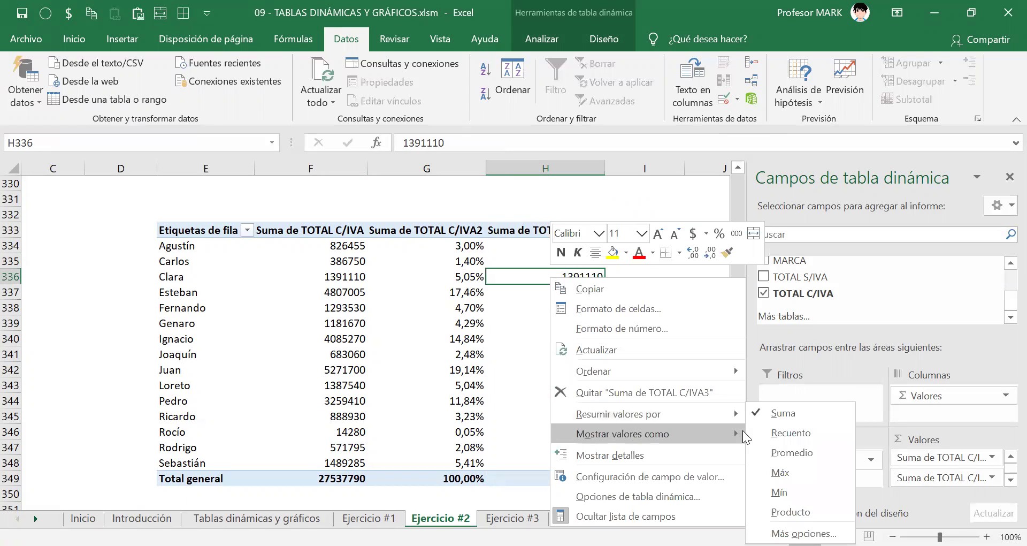
{"action": "left_click", "coordinate": [720, 407]}
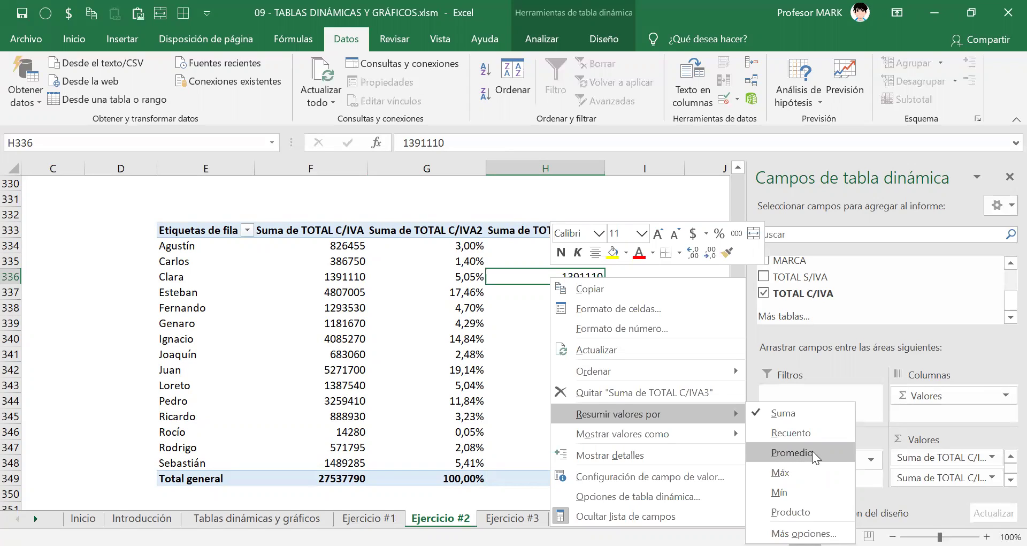
{"action": "left_click", "coordinate": [812, 452]}
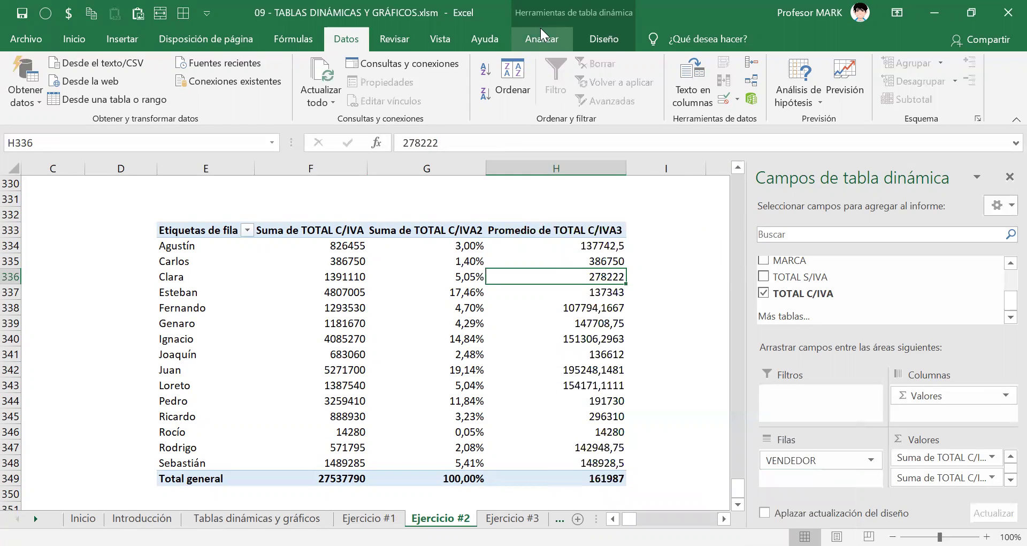
{"action": "key", "text": "ctrl+2"}
{"action": "mouse_move", "coordinate": [517, 208]}
{"action": "left_mouse_down"}
{"action": "mouse_move", "coordinate": [479, 227]}
{"action": "mouse_move", "coordinate": [498, 246]}
{"action": "mouse_move", "coordinate": [539, 220]}
{"action": "mouse_move", "coordinate": [518, 209]}
{"action": "mouse_move", "coordinate": [546, 182]}
{"action": "mouse_move", "coordinate": [519, 209]}
{"action": "left_mouse_up"}
{"action": "left_click_drag", "start_coordinate": [519, 208], "coordinate": [539, 201]}
{"action": "left_click_drag", "start_coordinate": [501, 284], "coordinate": [513, 234]}
{"action": "left_click_drag", "start_coordinate": [514, 234], "coordinate": [519, 247]}
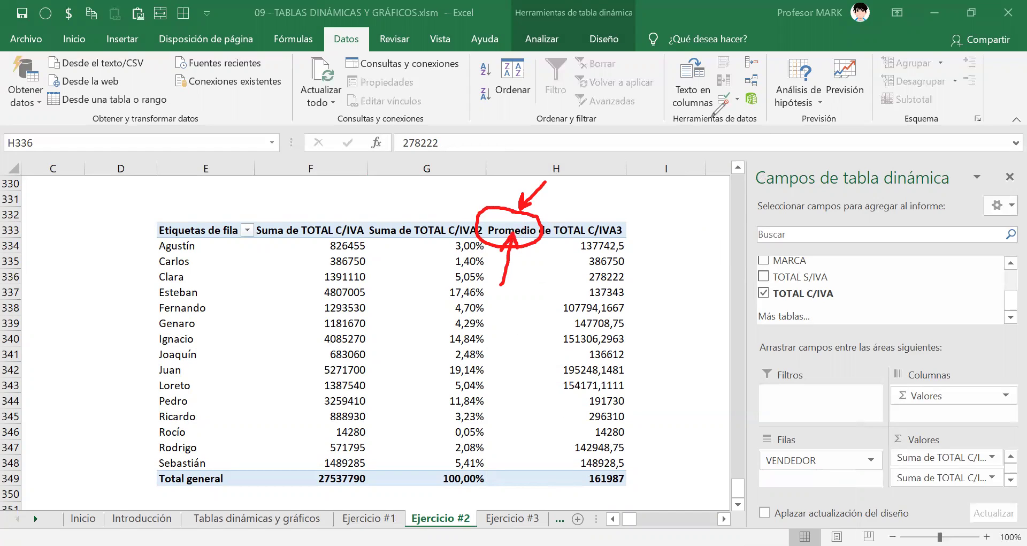
{"action": "key", "text": "Escape"}
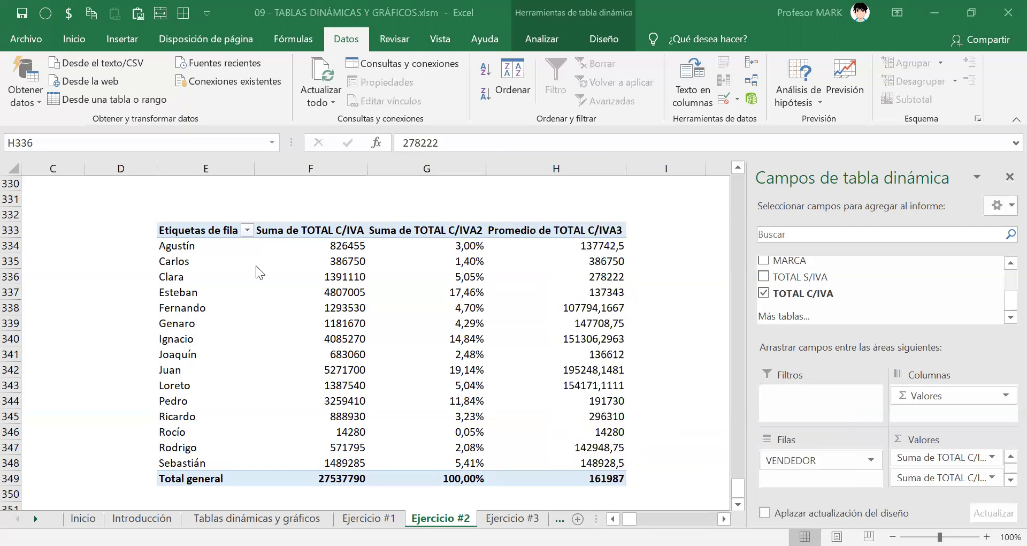
Check the number formats required for pivot table #1 in Parte II, and apply the accounting format without decimals to F334:F349
{"action": "scroll", "coordinate": [346, 324], "scroll_direction": "up", "scroll_amount": 20}
{"action": "scroll", "coordinate": [364, 340], "scroll_direction": "up", "scroll_amount": 10}
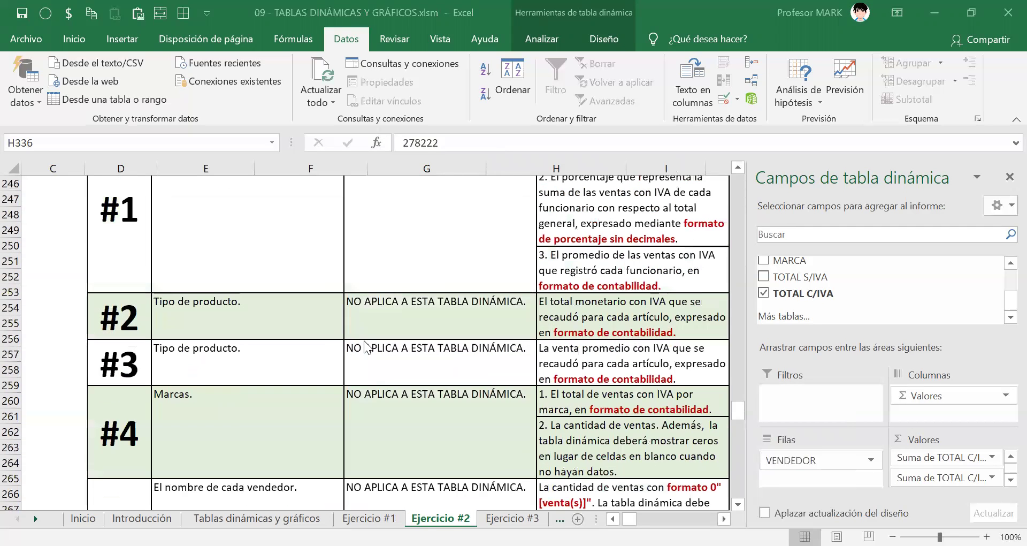
{"action": "scroll", "coordinate": [682, 350], "scroll_direction": "down", "scroll_amount": 2}
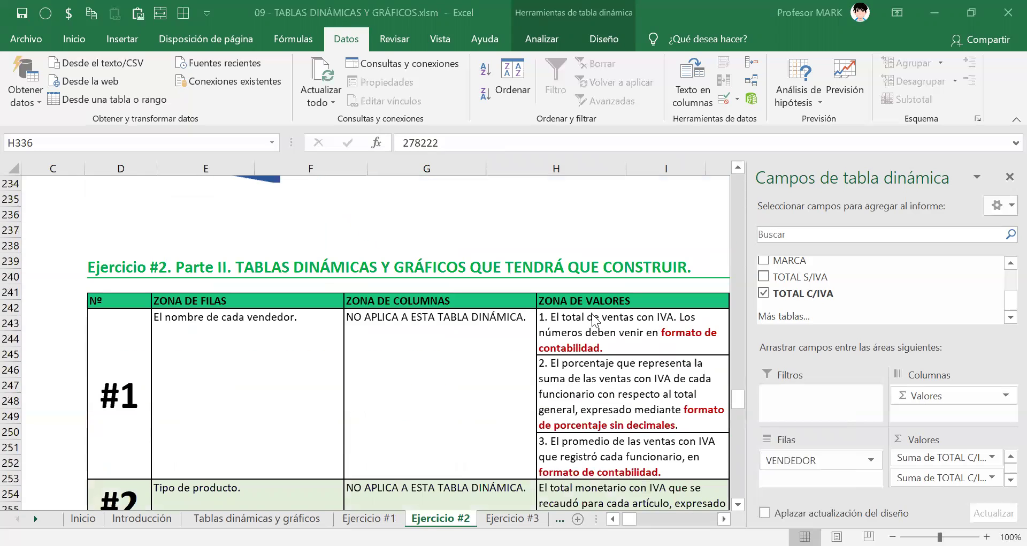
{"action": "scroll", "coordinate": [583, 313], "scroll_direction": "down", "scroll_amount": 2}
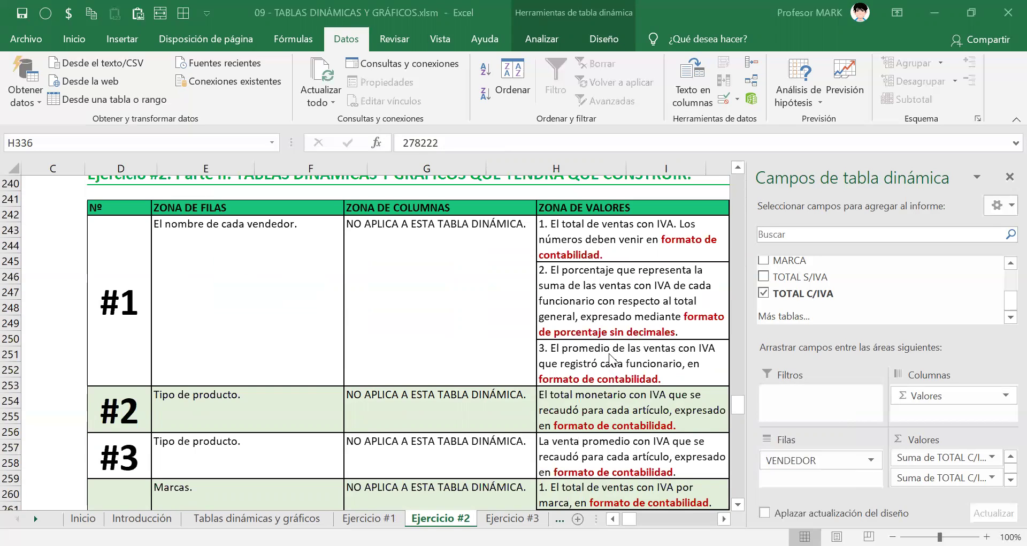
{"action": "scroll", "coordinate": [610, 357], "scroll_direction": "down", "scroll_amount": 20}
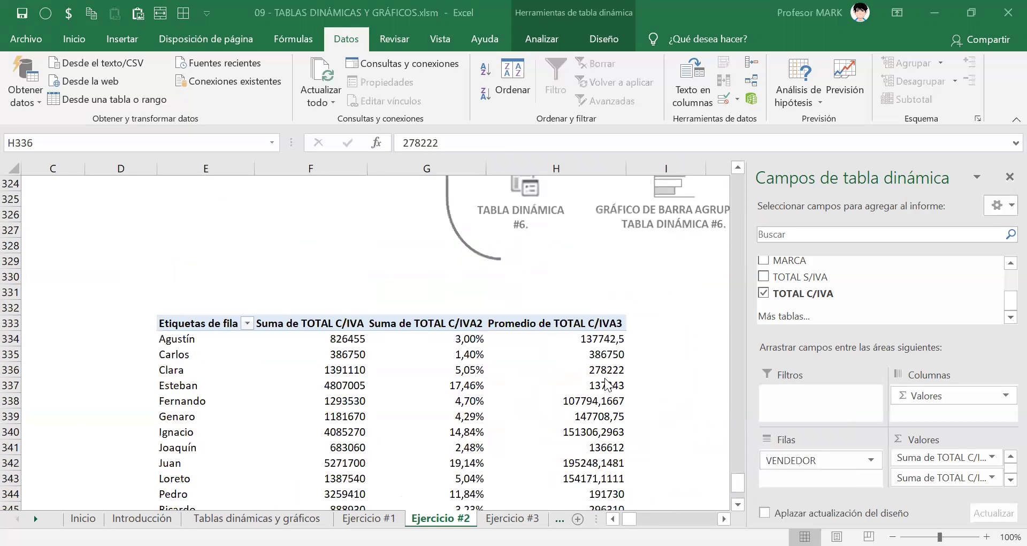
{"action": "scroll", "coordinate": [604, 378], "scroll_direction": "down", "scroll_amount": 2}
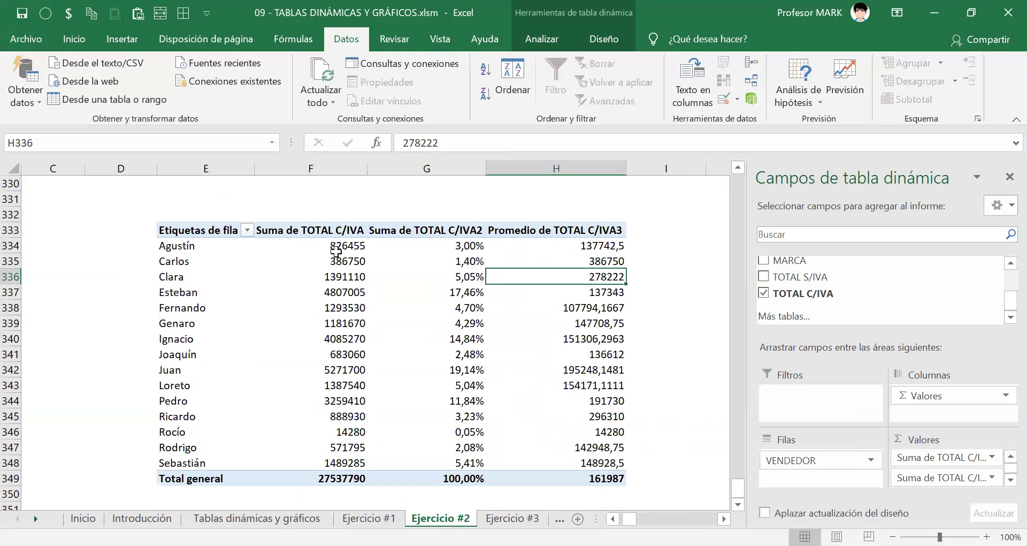
{"action": "left_click", "coordinate": [353, 247]}
{"action": "key", "text": "ctrl+shift+Down"}
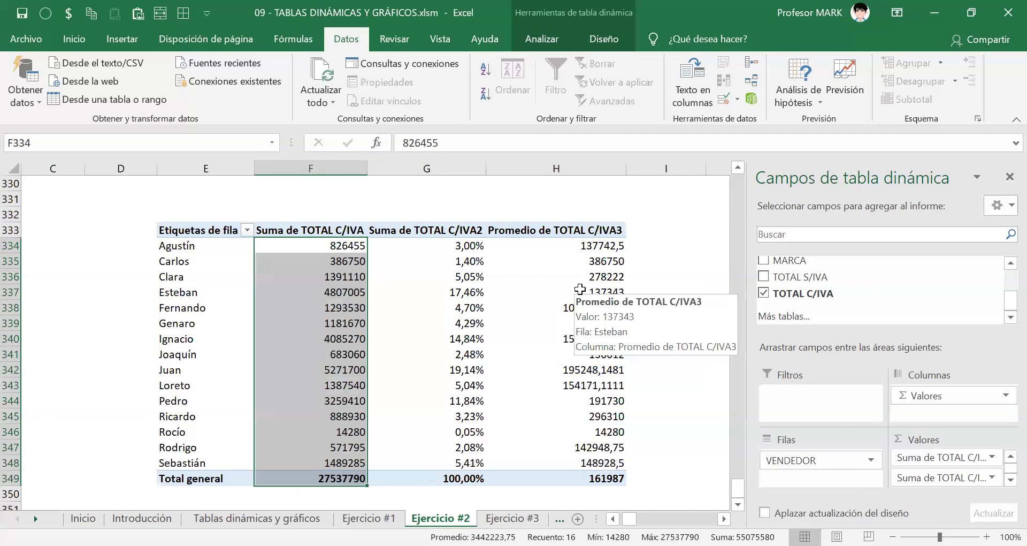
{"action": "key", "text": "alt+3"}
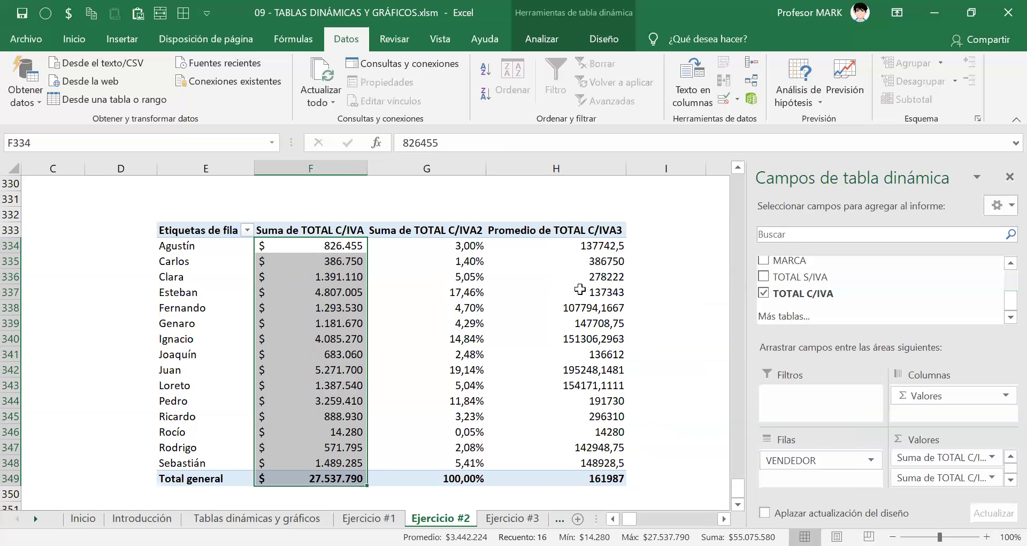
Try the percentage format without decimals on the second TOTAL C/IVA column, G334:G349, and undo it while keeping the range selected
{"action": "key", "text": "Right"}
{"action": "key", "text": "ctrl+shift+Down"}
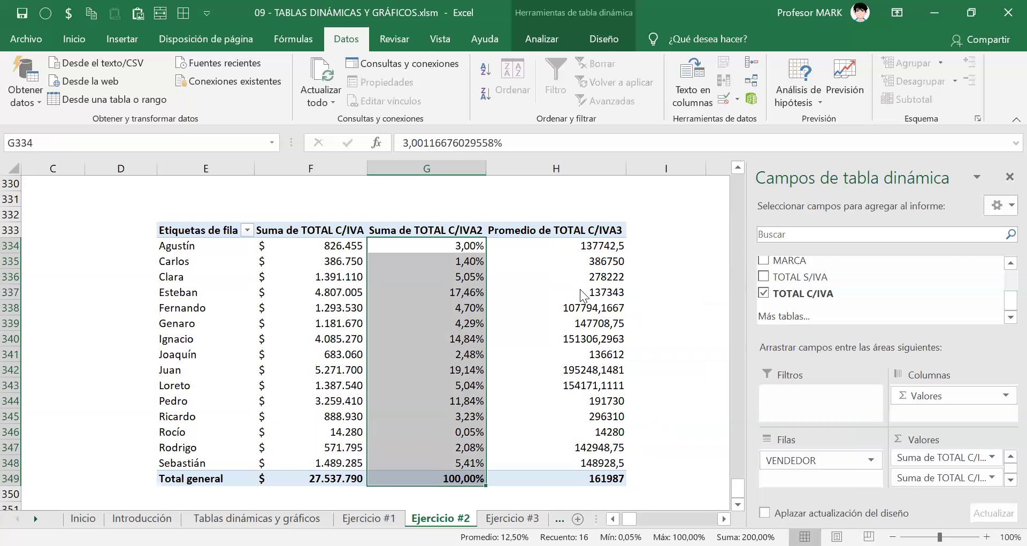
{"action": "key", "text": "ctrl+shift+5"}
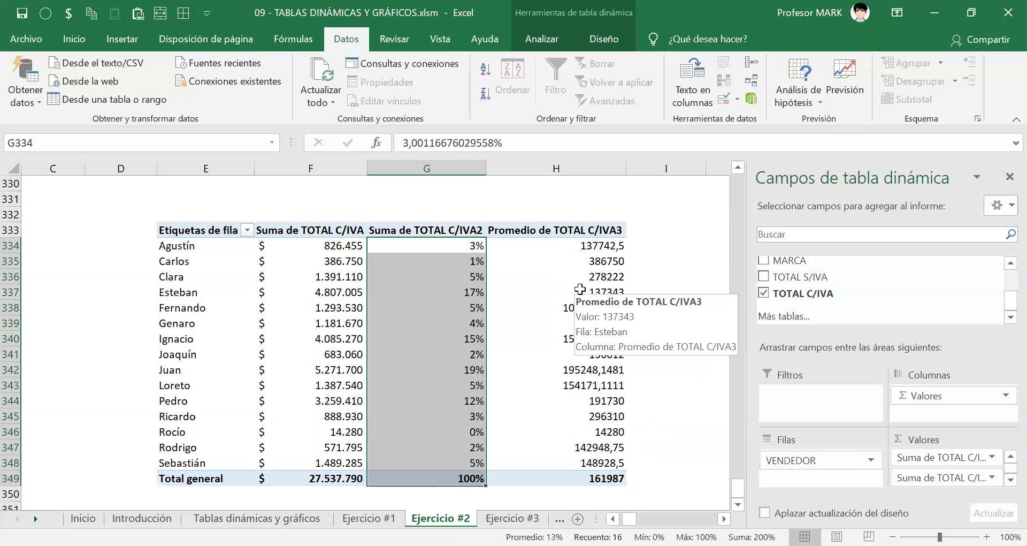
{"action": "key", "text": "ctrl+z"}
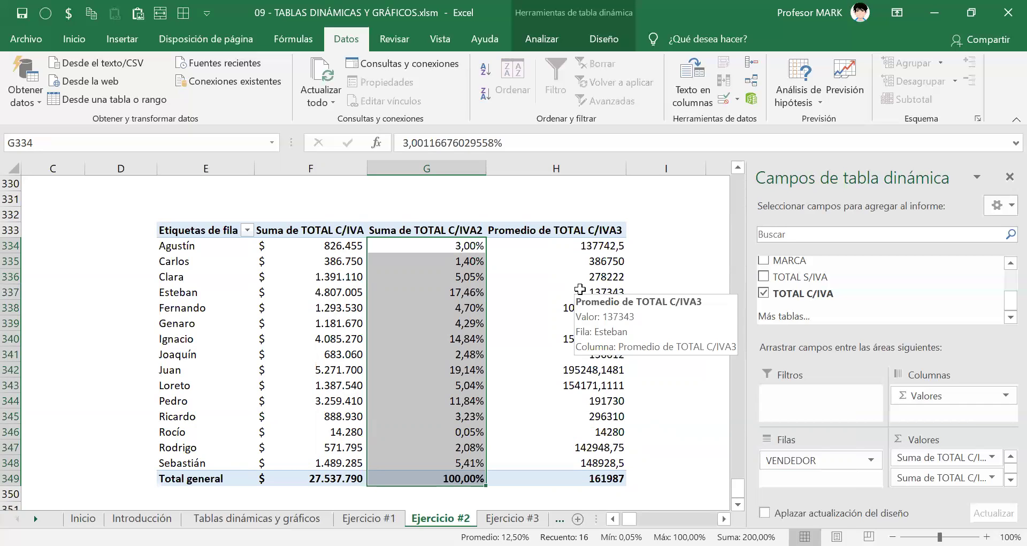
{"action": "left_click", "coordinate": [265, 190]}
{"action": "left_click", "coordinate": [341, 176]}
{"action": "left_click_drag", "start_coordinate": [341, 177], "coordinate": [341, 185]}
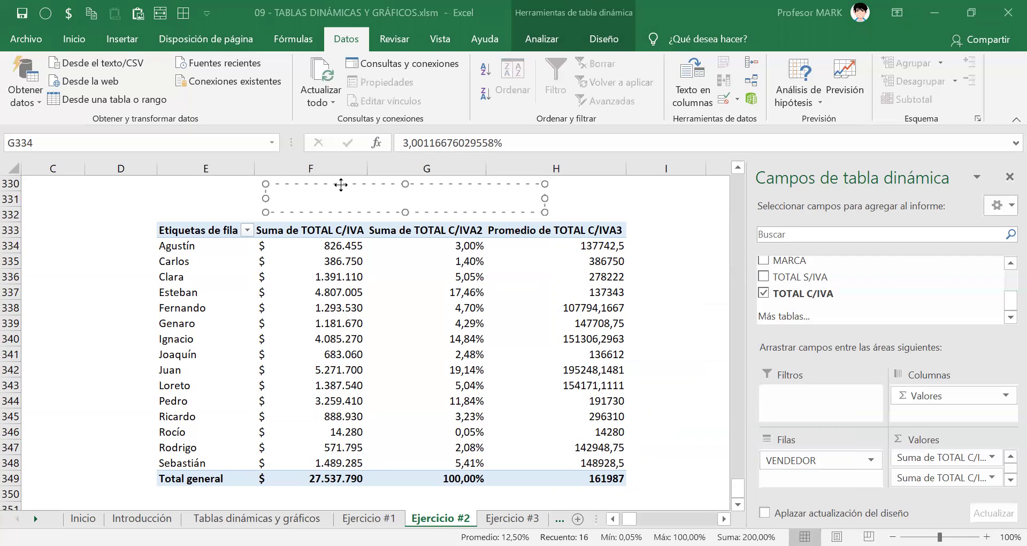
{"action": "type", "text": "formato de % as"}
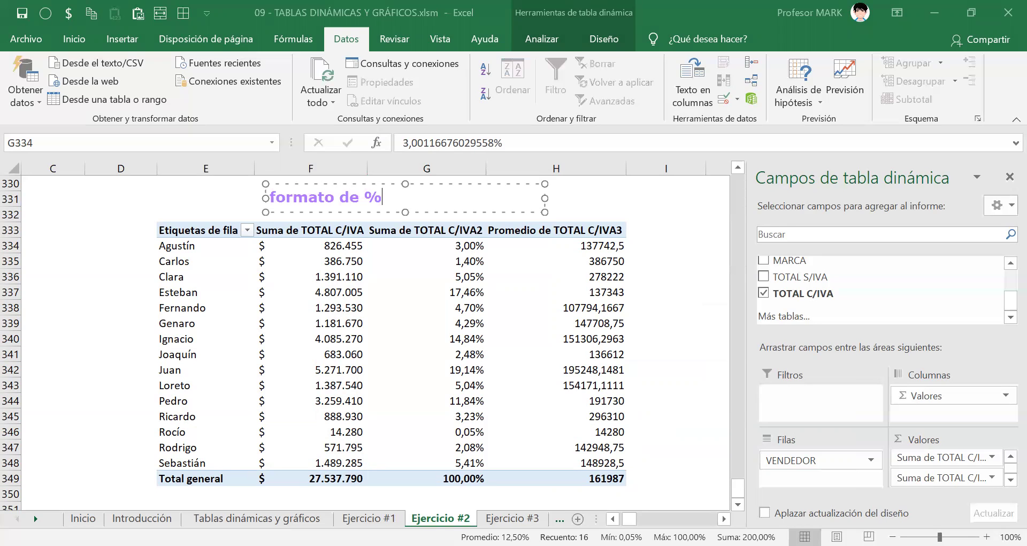
{"action": "key", "text": "BackSpace"}
{"action": "key", "text": "BackSpace"}
{"action": "key", "text": "BackSpace"}
{"action": "type", "text": "0d ► control sh"}
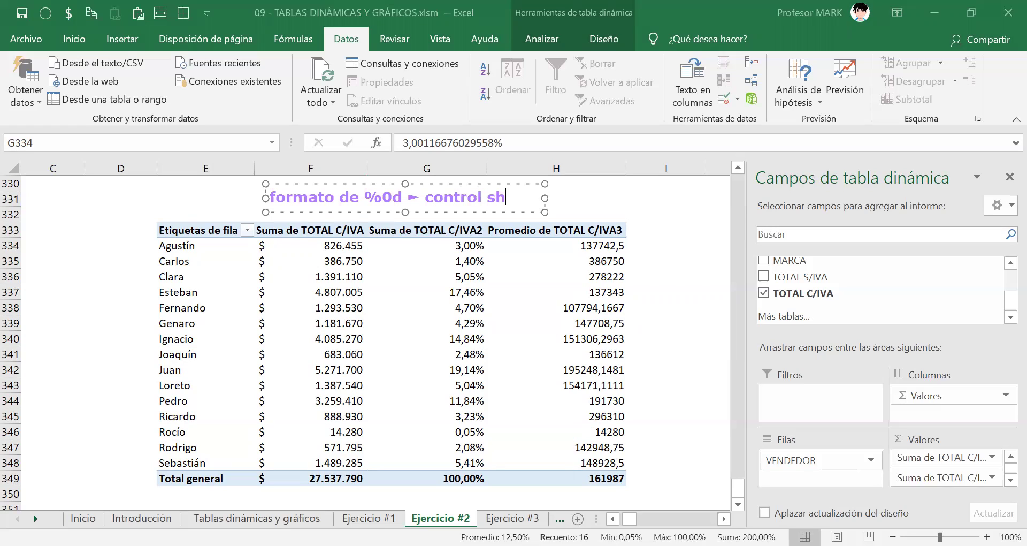
{"action": "type", "text": "ift 5"}
{"action": "left_click", "coordinate": [459, 231]}
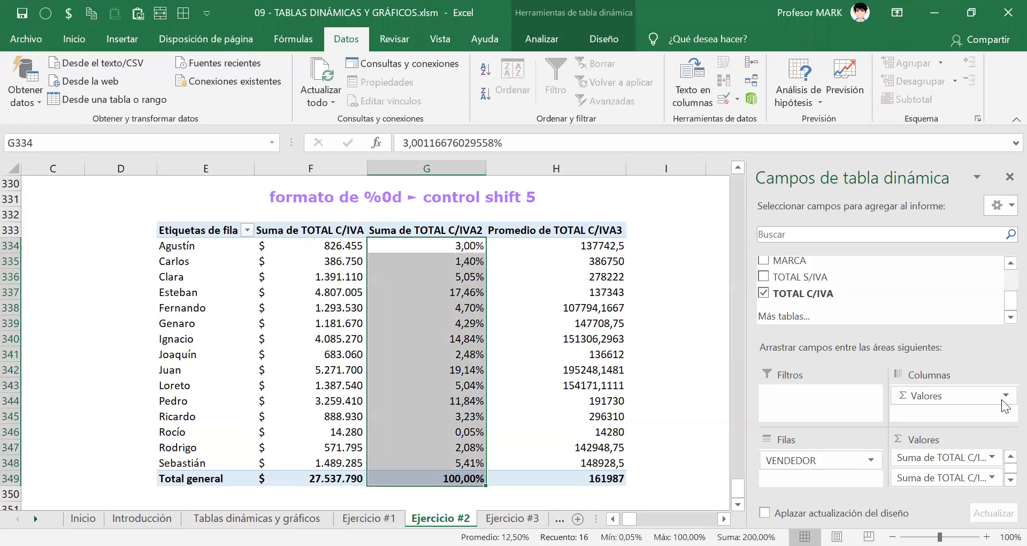
Apply the percentage format without decimals to the second TOTAL C/IVA column, G334:G349
{"action": "key", "text": "ctrl+shift+5"}
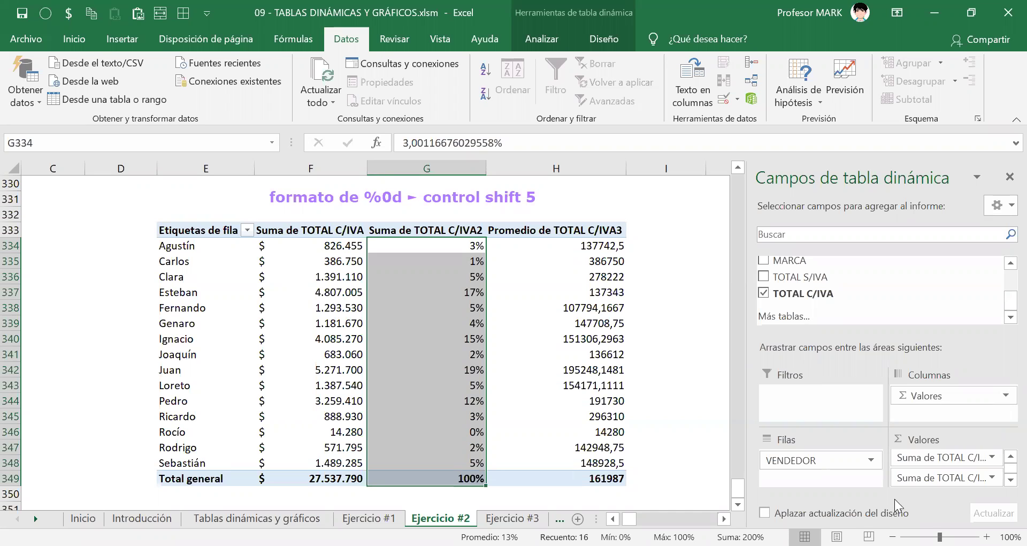
Try the currency format on the first TOTAL C/IVA column, F334:F349, and restore its accounting format
{"action": "left_click", "coordinate": [336, 240]}
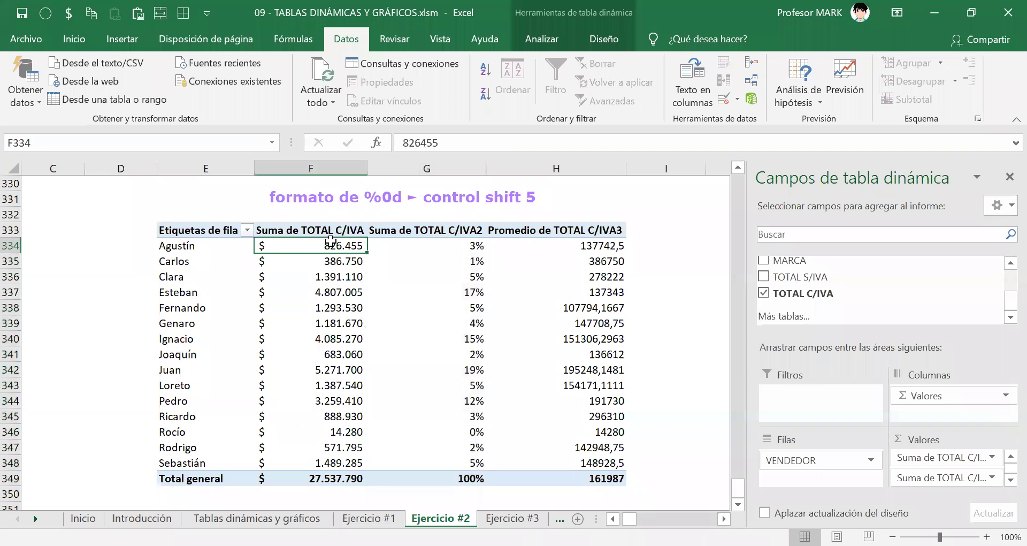
{"action": "key", "text": "ctrl+shift+Down"}
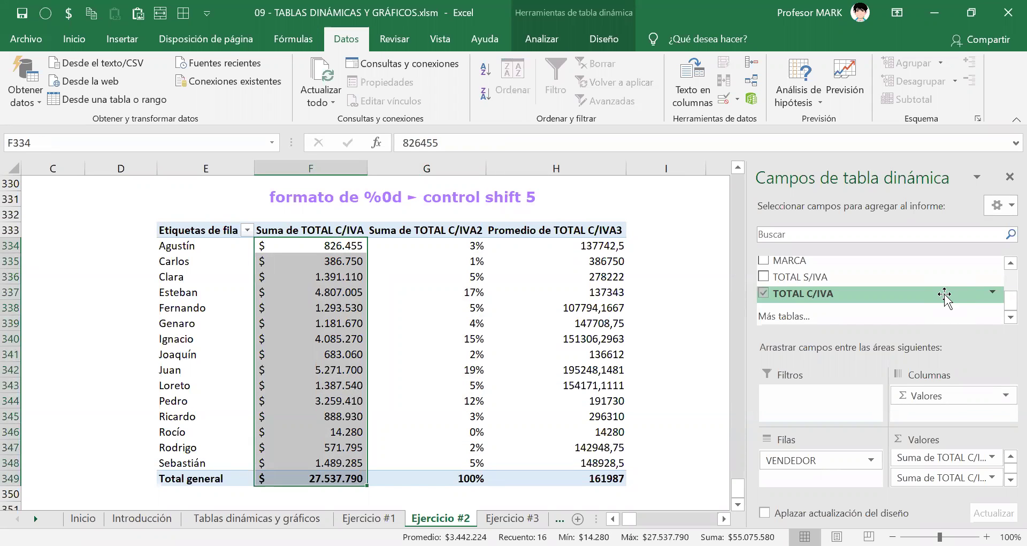
{"action": "key", "text": "ctrl+shift+4"}
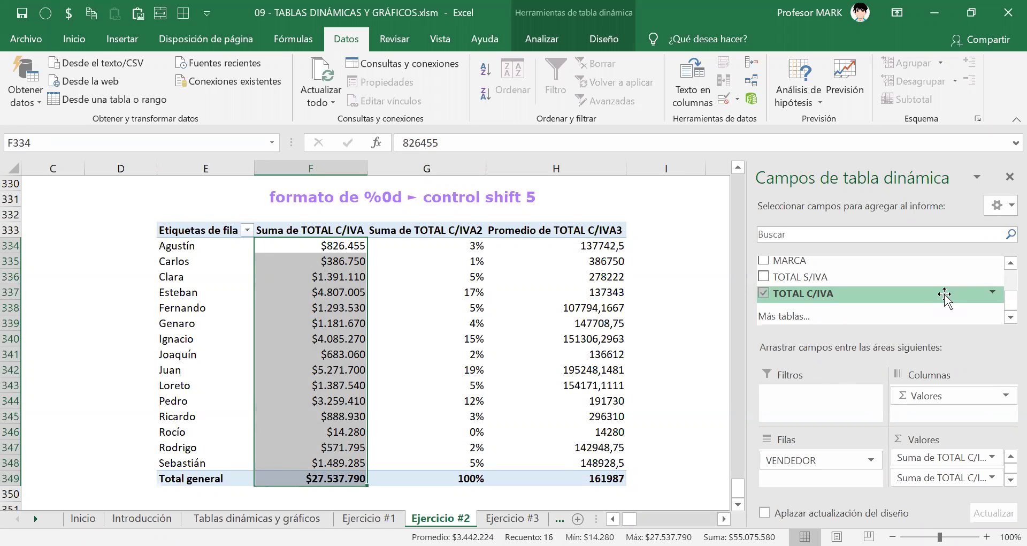
{"action": "key", "text": "ctrl+shift+4"}
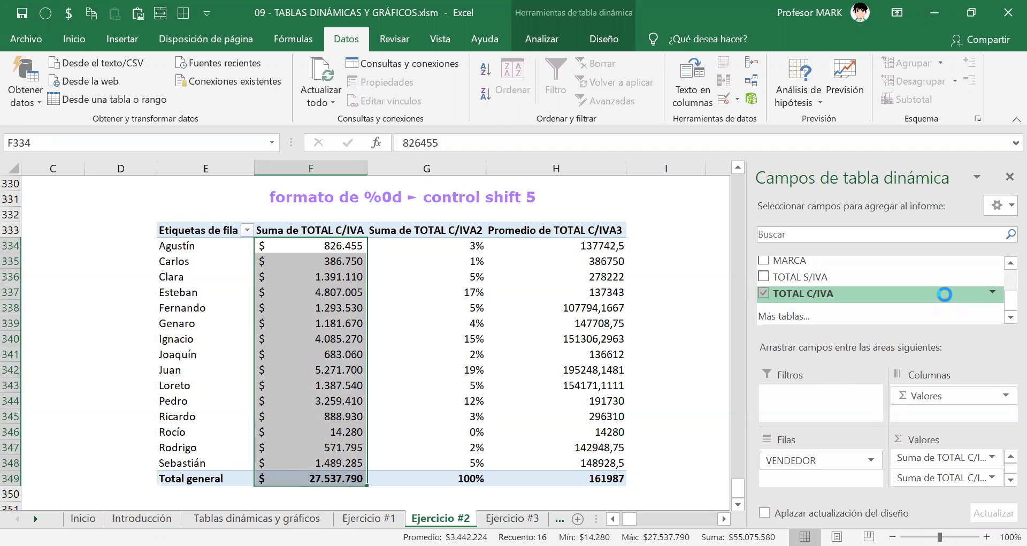
Apply the accounting format without decimals to the average TOTAL C/IVA column, H334:H349, including its grand total
{"action": "key", "text": "Right"}
{"action": "key", "text": "Right"}
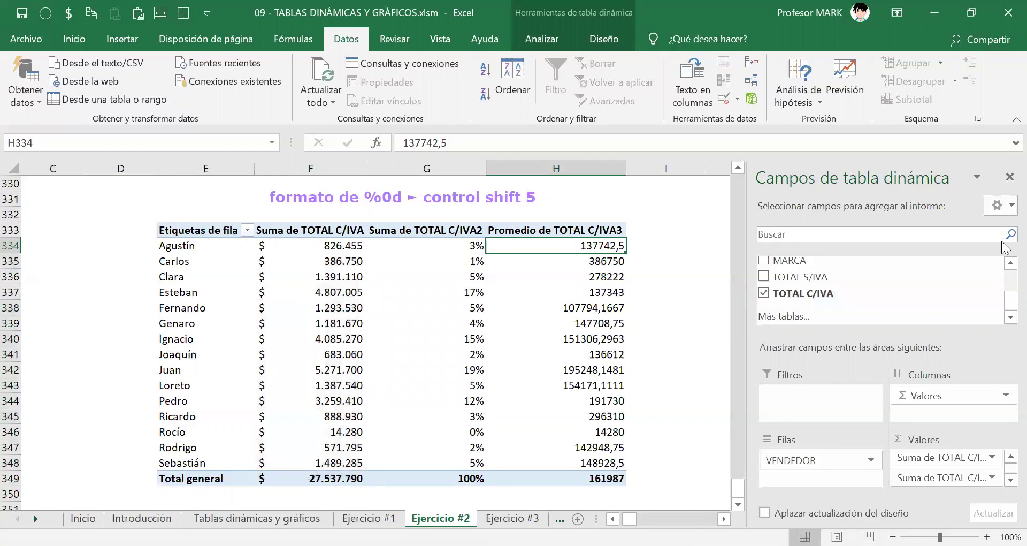
{"action": "key", "text": "alt+Tab"}
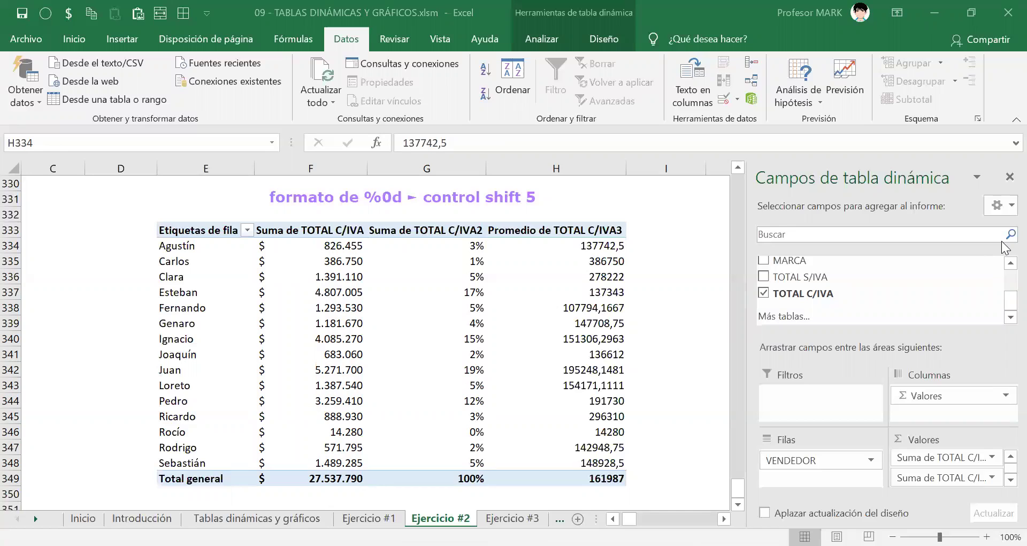
{"action": "key", "text": "alt+Tab"}
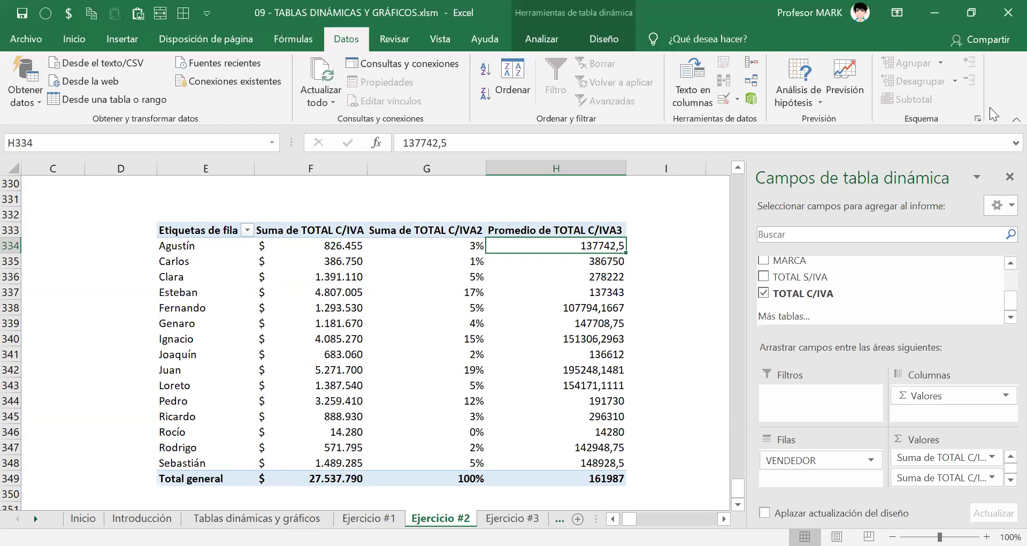
{"action": "key", "text": "ctrl+shift+Down"}
{"action": "key", "text": "alt+3"}
{"action": "key", "text": "Down"}
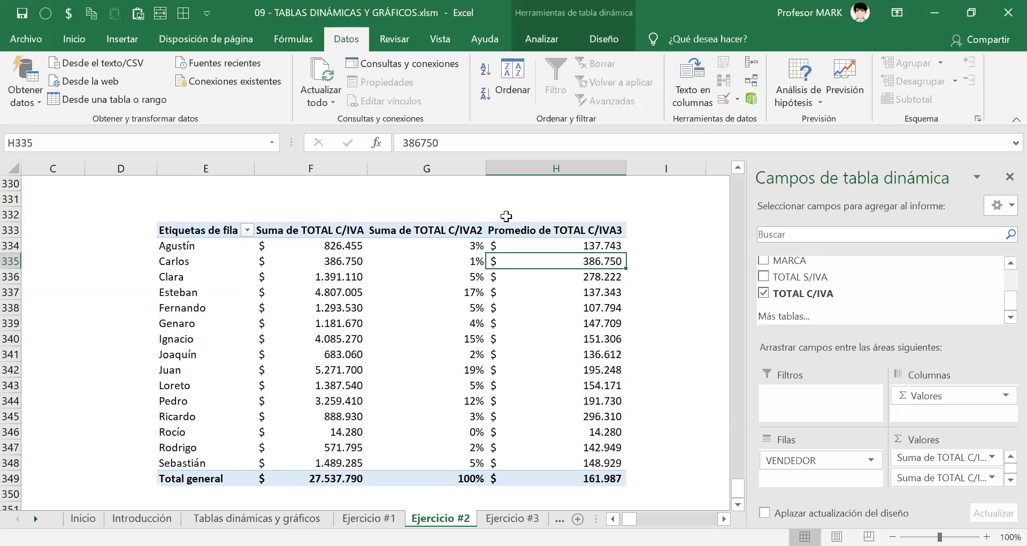
{"action": "left_click", "coordinate": [557, 242]}
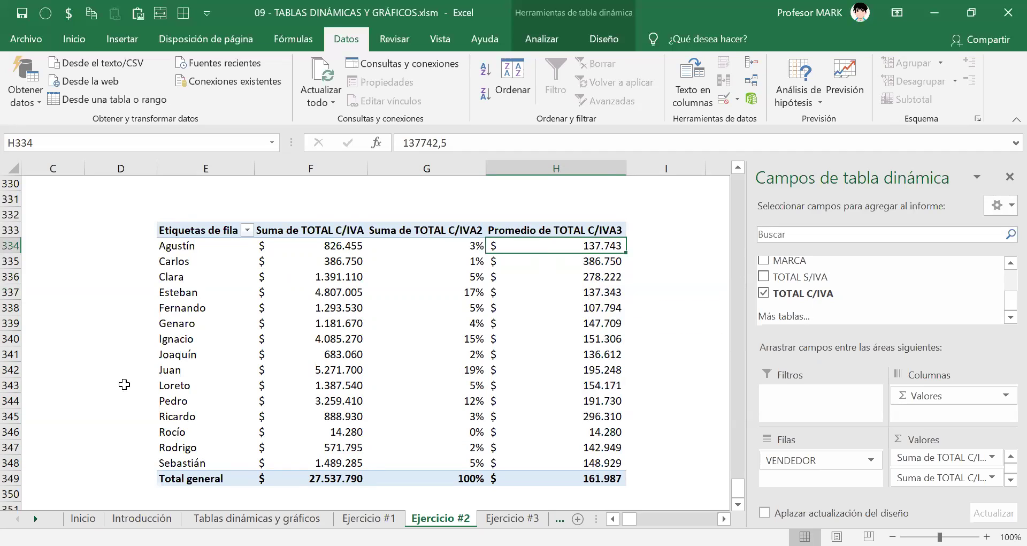
{"action": "left_click", "coordinate": [339, 242]}
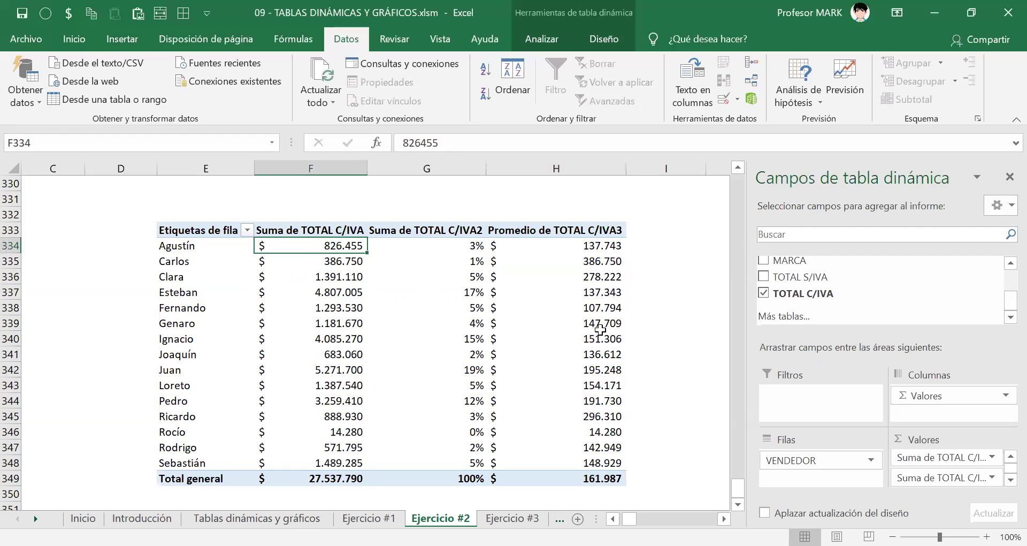
{"action": "mouse_move", "coordinate": [600, 329]}
{"action": "left_click", "coordinate": [190, 226]}
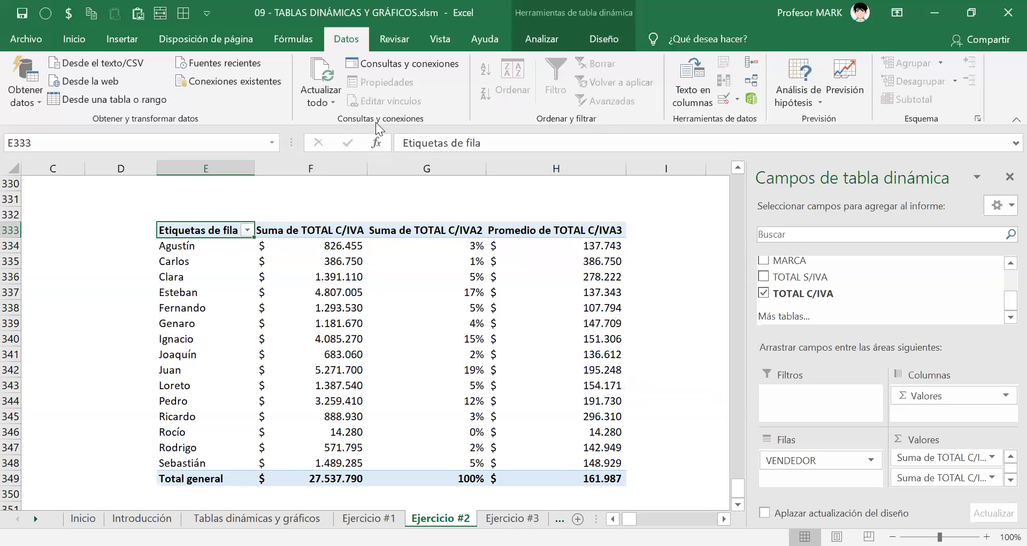
{"action": "mouse_move", "coordinate": [172, 205]}
{"action": "left_mouse_down"}
{"action": "mouse_move", "coordinate": [145, 235]}
{"action": "mouse_move", "coordinate": [161, 210]}
{"action": "mouse_move", "coordinate": [192, 212]}
{"action": "left_mouse_up"}
{"action": "left_click_drag", "start_coordinate": [128, 209], "coordinate": [145, 225]}
{"action": "left_click", "coordinate": [138, 188]}
{"action": "left_click_drag", "start_coordinate": [208, 248], "coordinate": [206, 381]}
{"action": "mouse_move", "coordinate": [191, 362]}
{"action": "left_mouse_down"}
{"action": "mouse_move", "coordinate": [205, 381]}
{"action": "mouse_move", "coordinate": [217, 358]}
{"action": "left_mouse_up"}
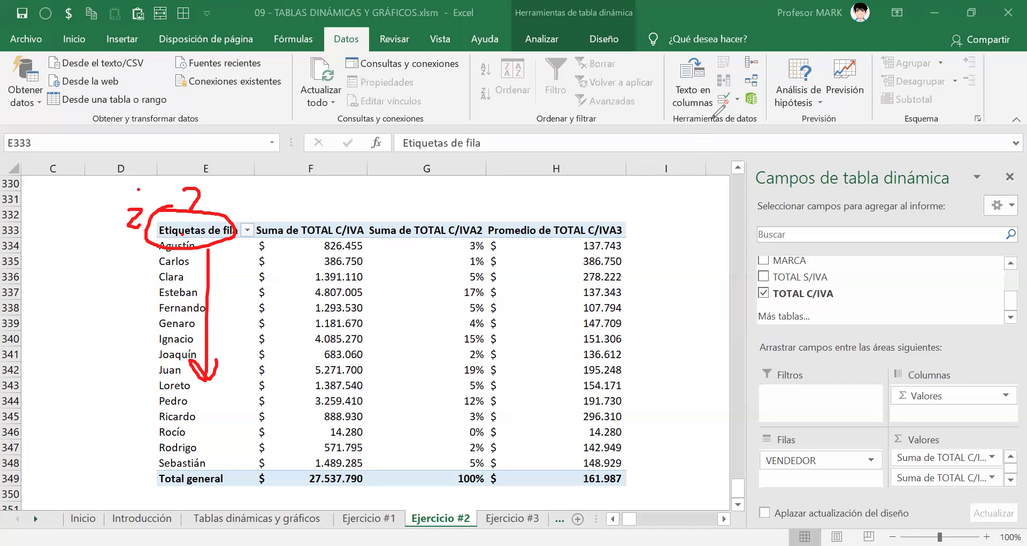
{"action": "key", "text": "Escape"}
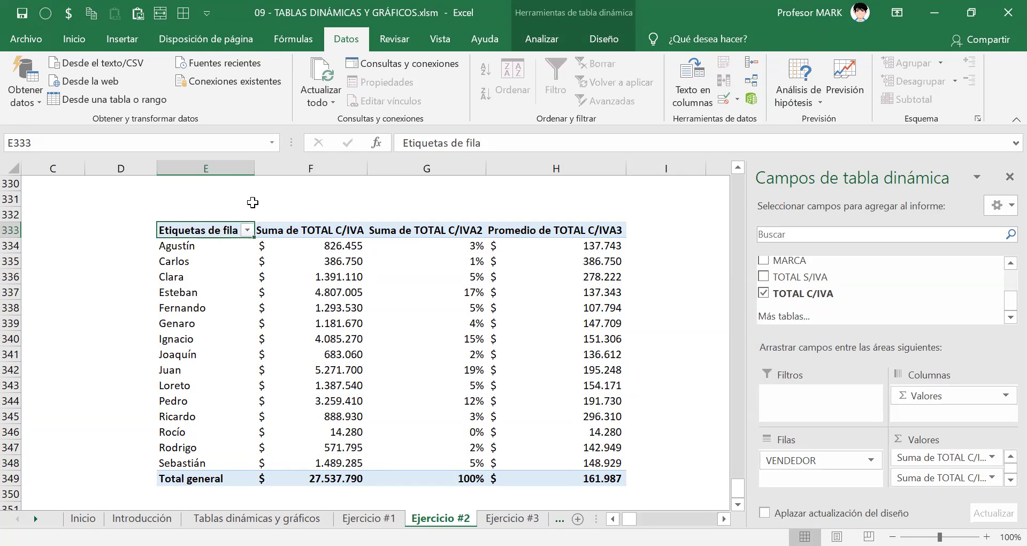
Rename the row labels header in E333 to VENDEDOR and keep that cell selected
{"action": "type", "text": "VENDEDOR"}
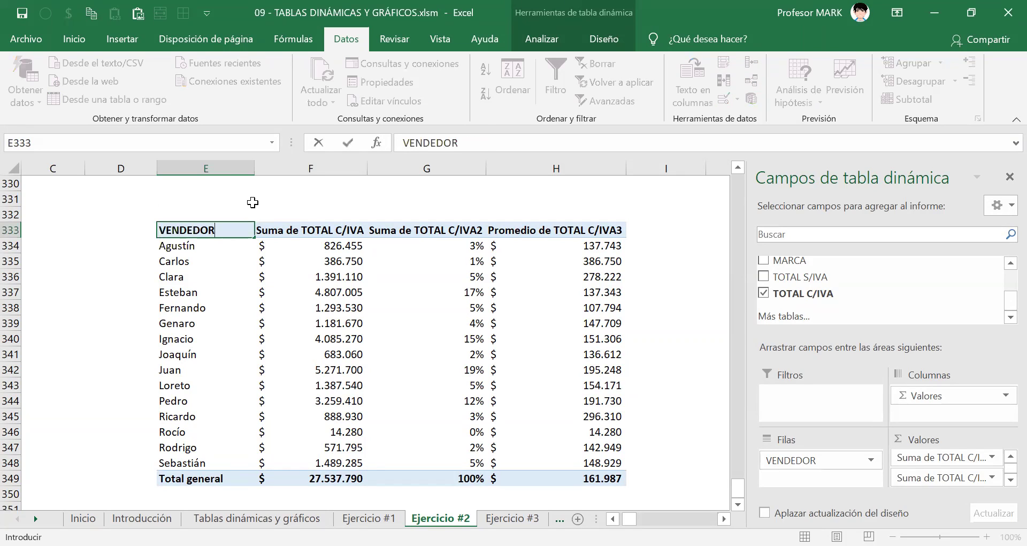
{"action": "key", "text": "Return"}
{"action": "key", "text": "Up"}
{"action": "key", "text": "Right"}
{"action": "key", "text": "Left"}
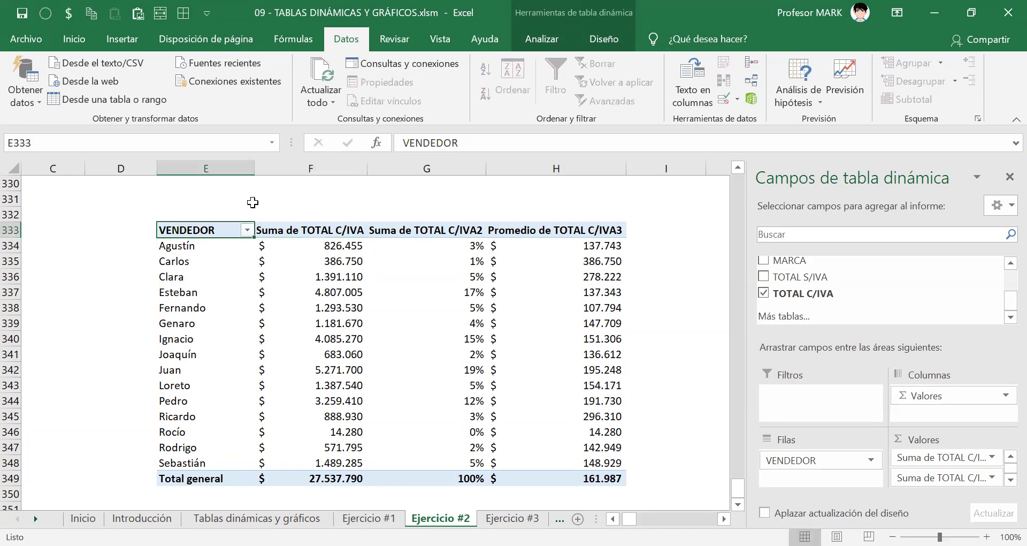
Rename the row labels header in E333 to NOMBRE and the first sum header in F333 to TOTAL DE VENTAS
{"action": "type", "text": "NOMBRE"}
{"action": "key", "text": "Tab"}
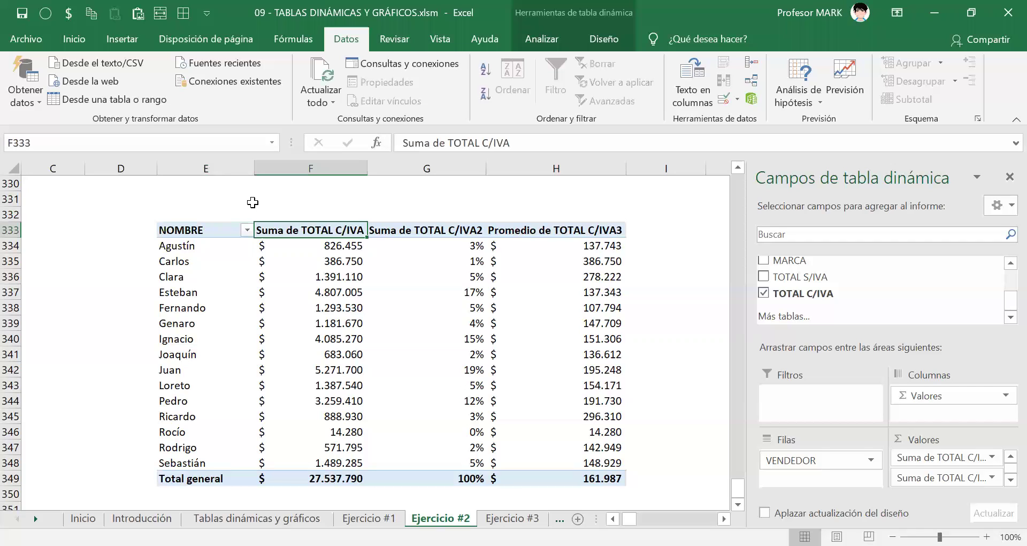
{"action": "type", "text": "TOTAL"}
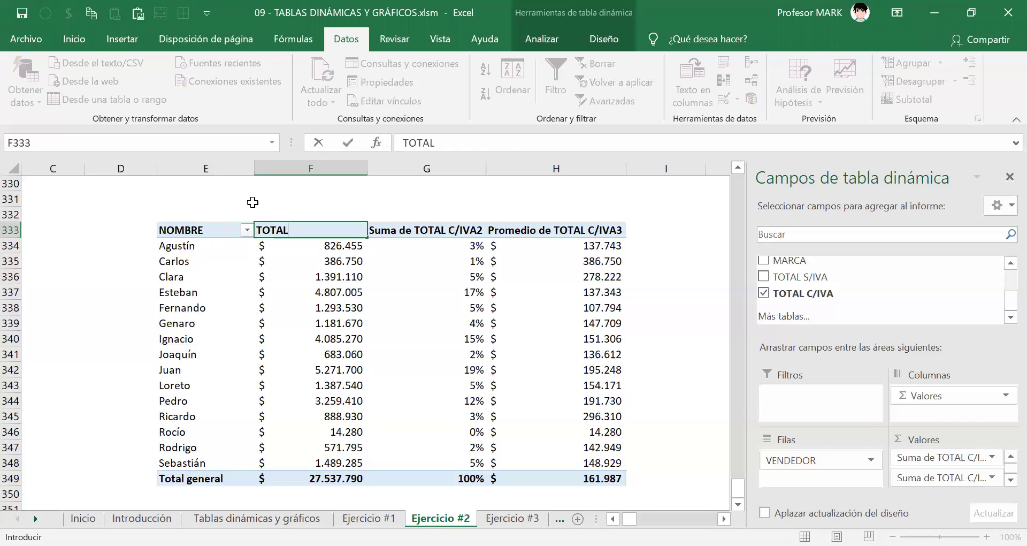
{"action": "type", "text": " DE VENTAS"}
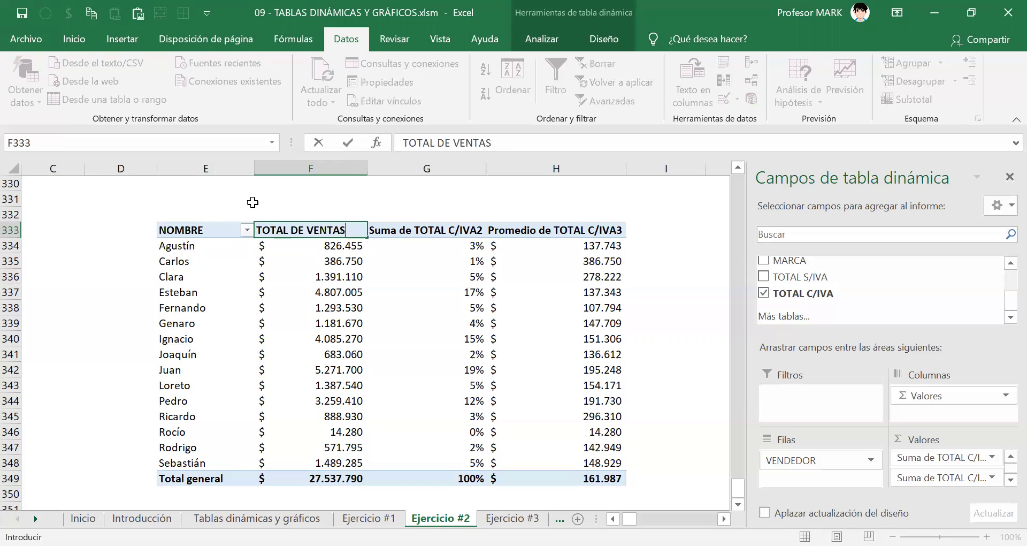
{"action": "key", "text": "Tab"}
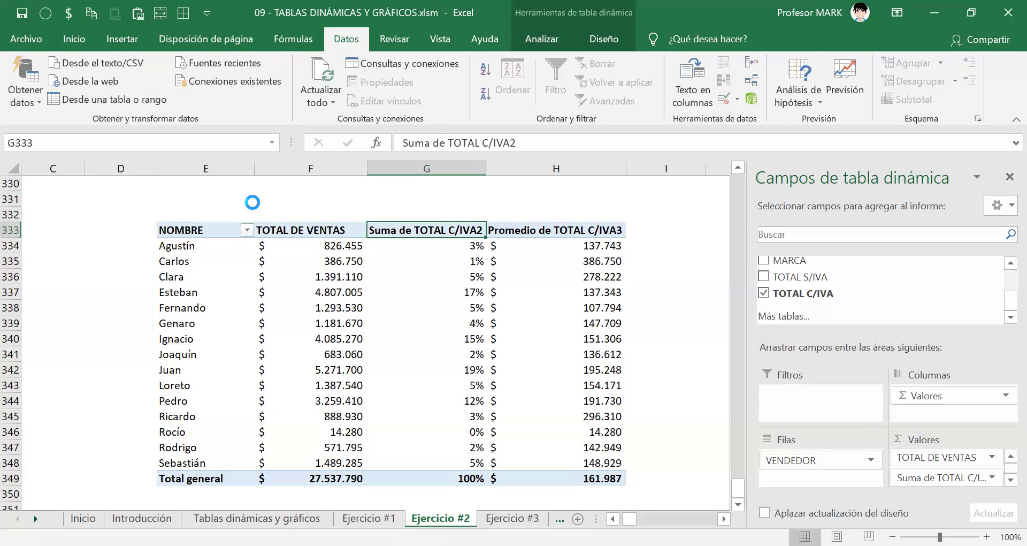
Rename the second TOTAL C/IVA header in G333 to PORCENTAJE
{"action": "type", "text": "PROCN"}
{"action": "key", "text": "BackSpace"}
{"action": "key", "text": "BackSpace"}
{"action": "key", "text": "BackSpace"}
{"action": "key", "text": "BackSpace"}
{"action": "key", "text": "BackSpace"}
{"action": "type", "text": "PORCENTAJE"}
{"action": "key", "text": "Tab"}
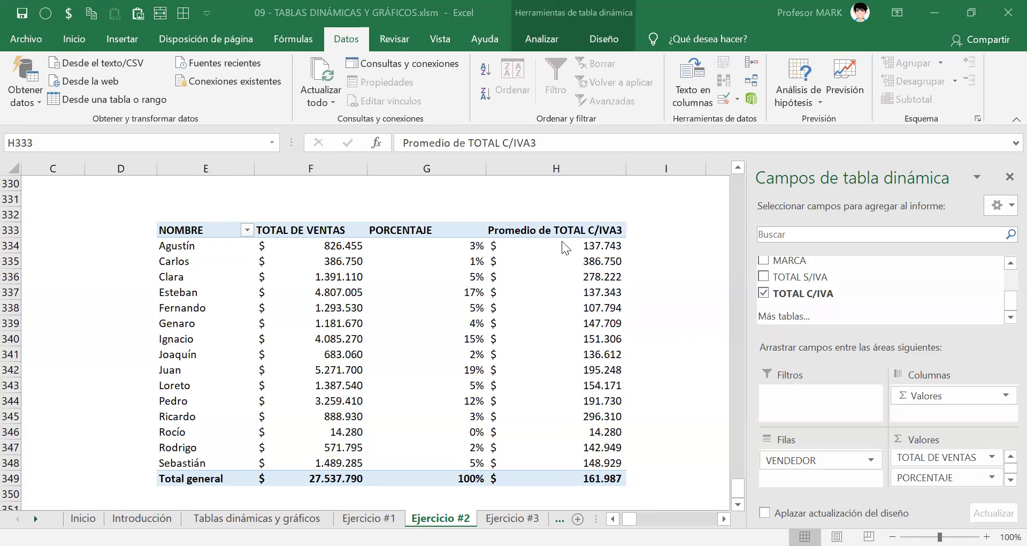
Rename the average TOTAL C/IVA header in H333 to PROMEDIO DE VENTAS
{"action": "left_click", "coordinate": [935, 315]}
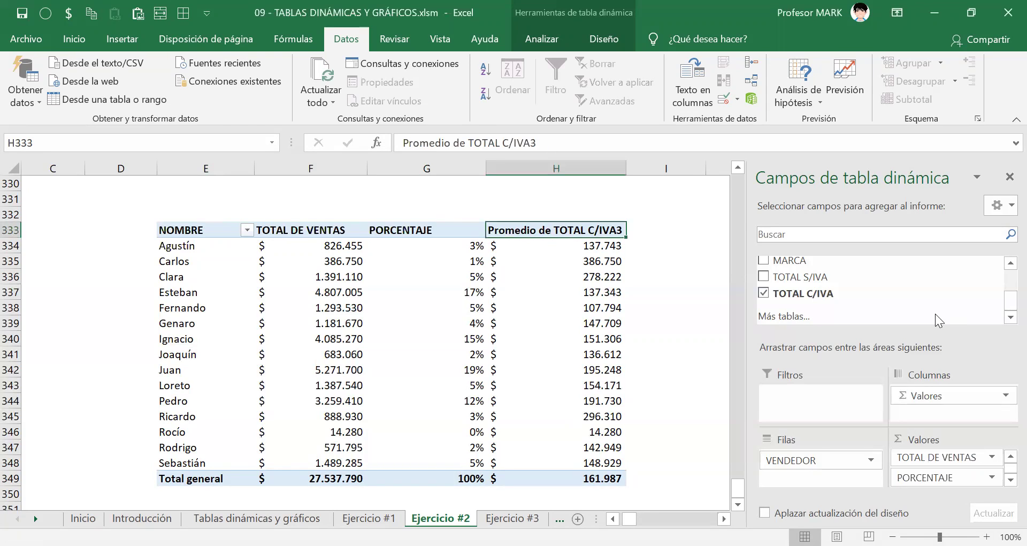
{"action": "type", "text": "PROMEDIO DE VENTA"}
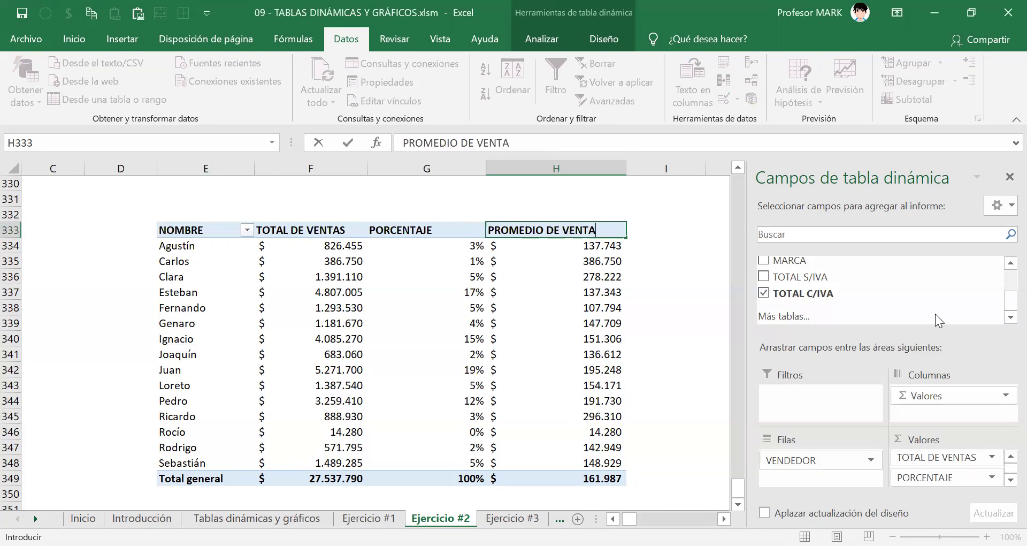
{"action": "type", "text": "S"}
{"action": "key", "text": "Return"}
Fit the widths of columns F, G and H to the renamed pivot table headers
{"action": "key", "text": "Up"}
{"action": "key", "text": "Right"}
{"action": "key", "text": "Right"}
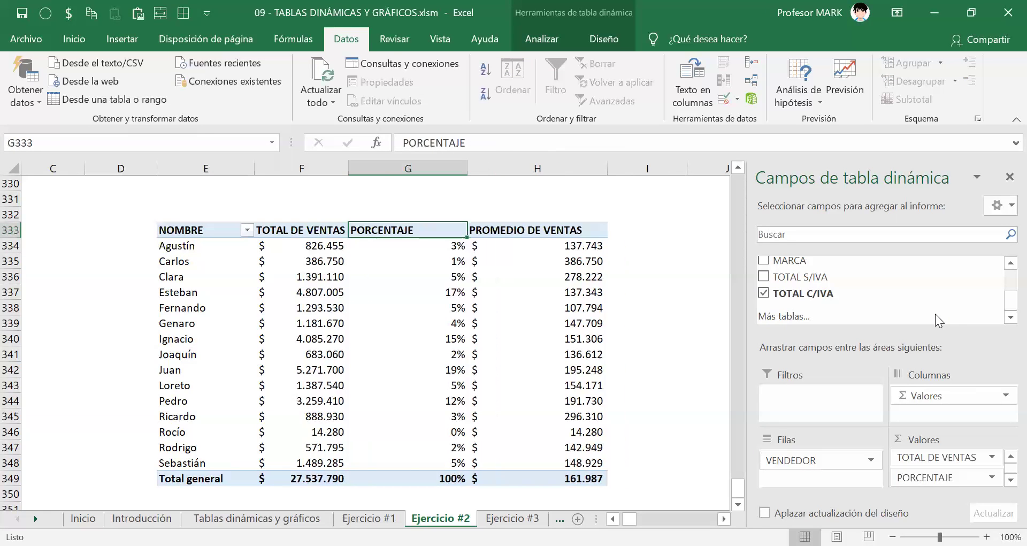
{"action": "key", "text": "Right"}
{"action": "key", "text": "Right"}
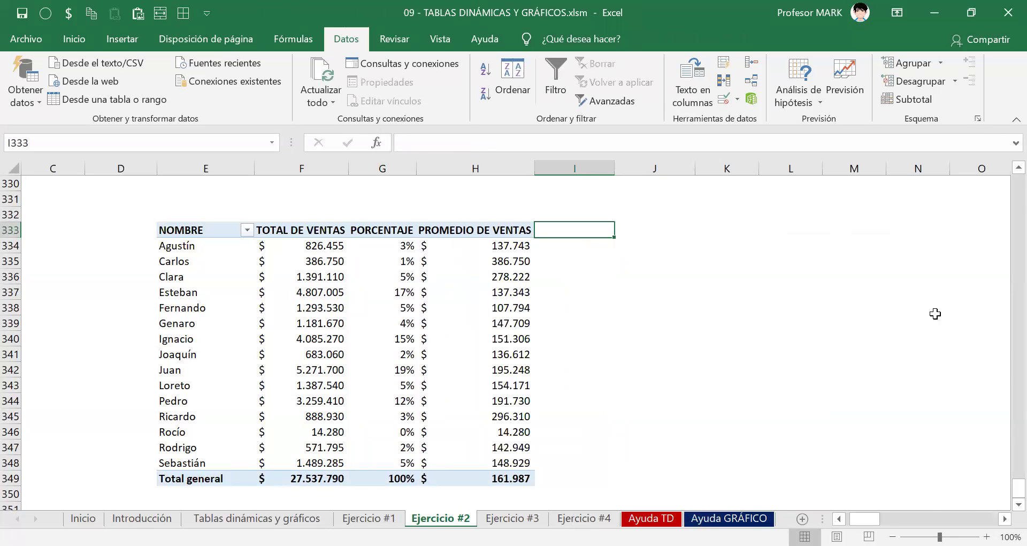
{"action": "key", "text": "Left"}
{"action": "key", "text": "Left"}
{"action": "key", "text": "Left"}
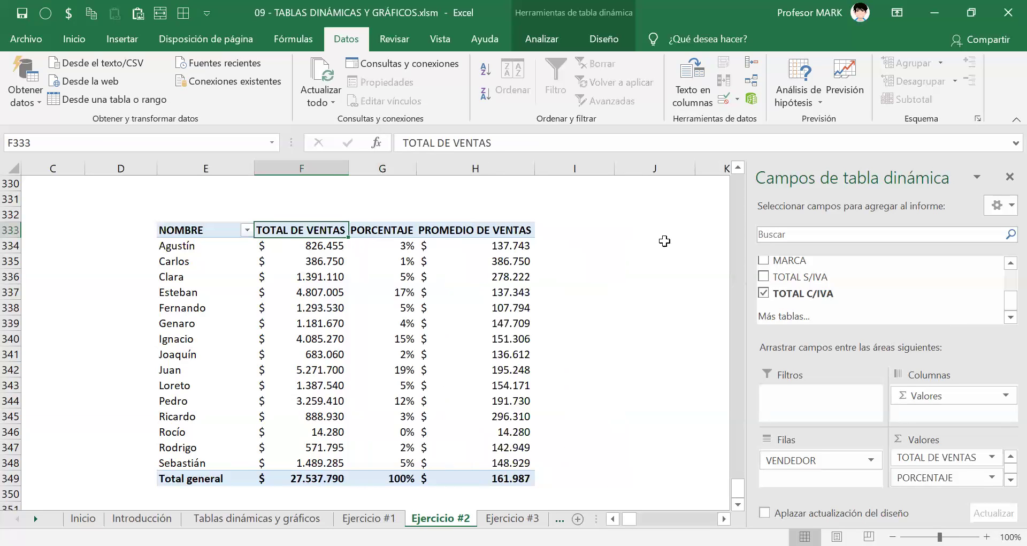
Review the exercise requirements for pivot table #1 and its chart in the Parte II table, and return to the pivot table
{"action": "left_click", "coordinate": [359, 325]}
{"action": "scroll", "coordinate": [359, 325], "scroll_direction": "up", "scroll_amount": 20}
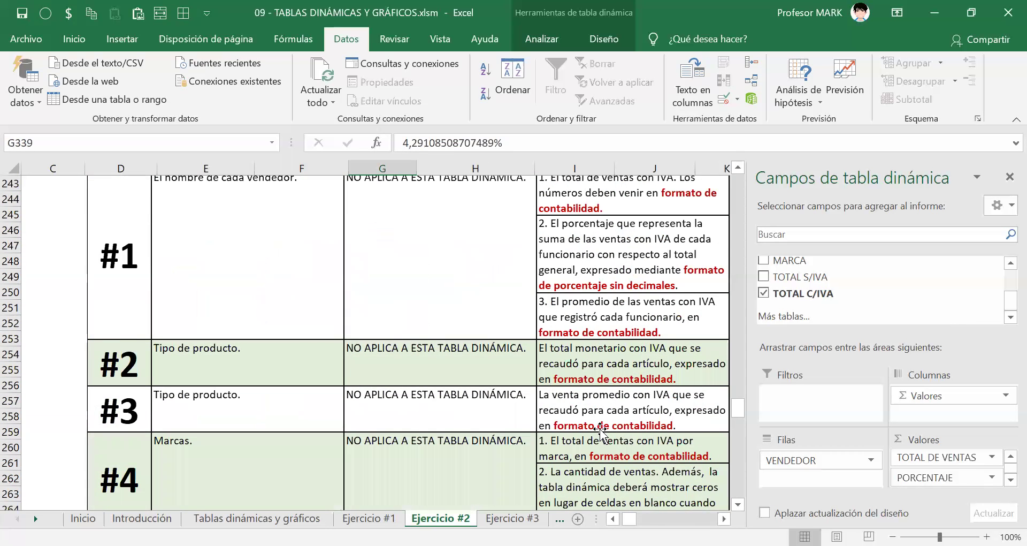
{"action": "scroll", "coordinate": [553, 413], "scroll_direction": "up", "scroll_amount": 3}
{"action": "scroll", "coordinate": [432, 395], "scroll_direction": "right", "scroll_amount": 6}
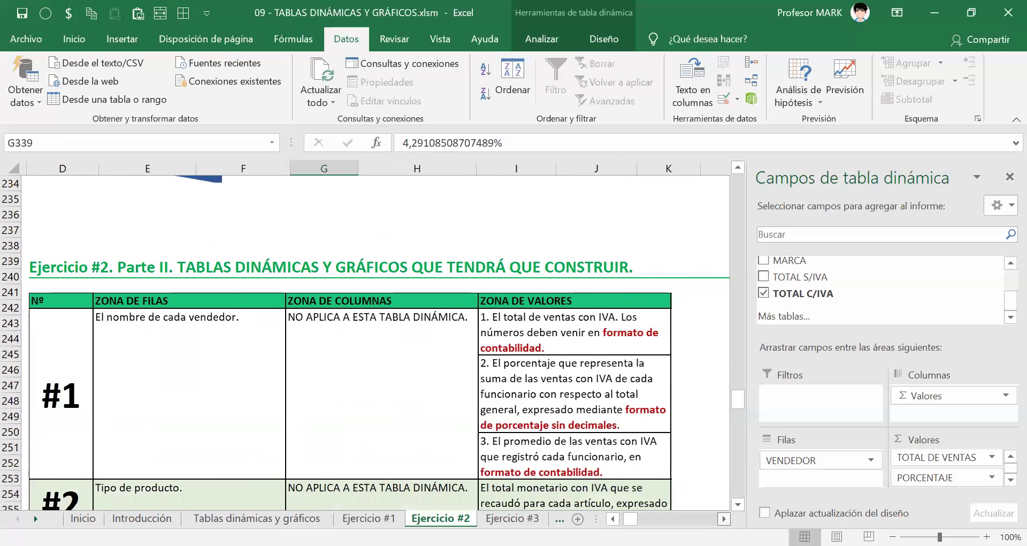
{"action": "scroll", "coordinate": [432, 395], "scroll_direction": "down", "scroll_amount": 2}
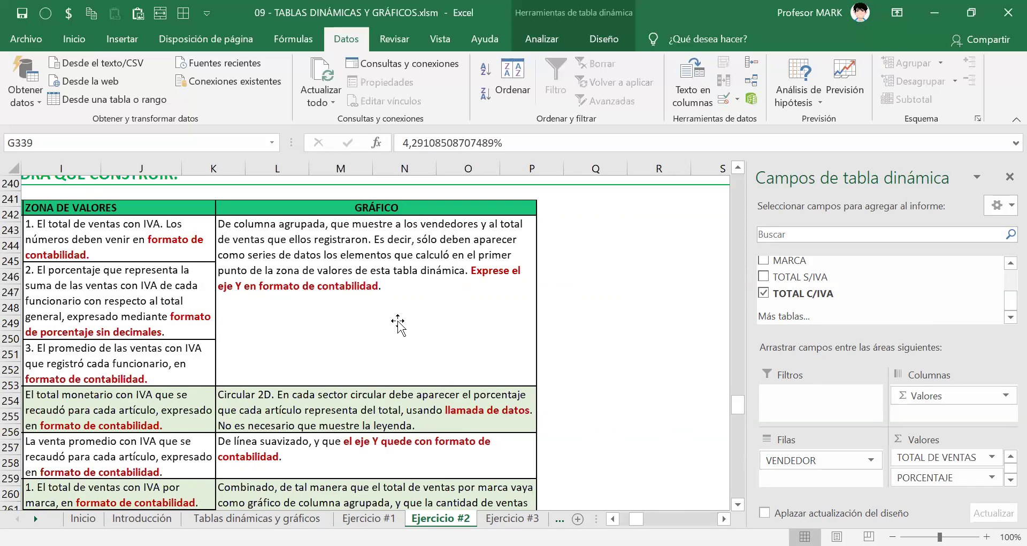
{"action": "scroll", "coordinate": [446, 281], "scroll_direction": "down", "scroll_amount": 15}
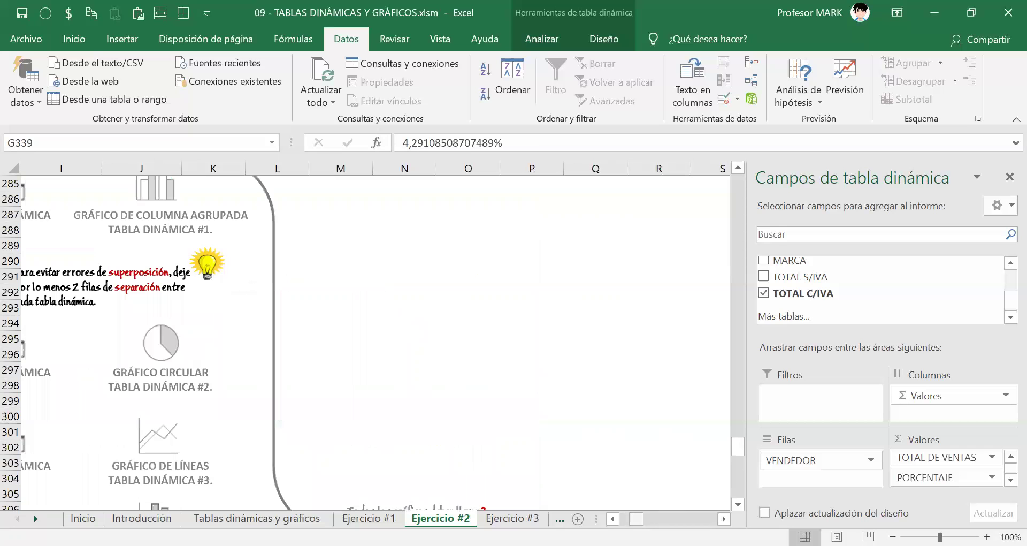
{"action": "key", "text": "ctrl+BackSpace"}
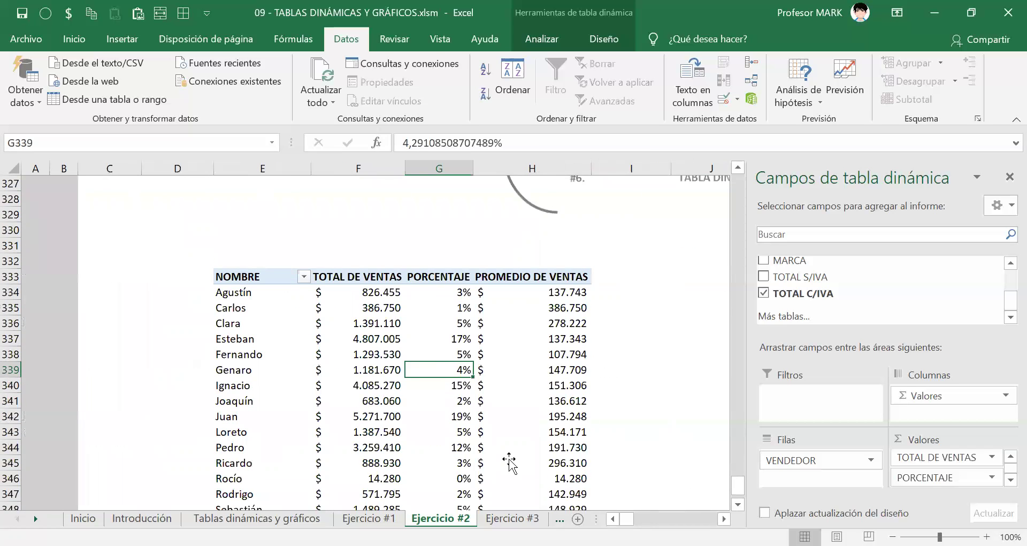
Insert a clustered column pivot chart based on the vendor pivot table
{"action": "left_click", "coordinate": [369, 230]}
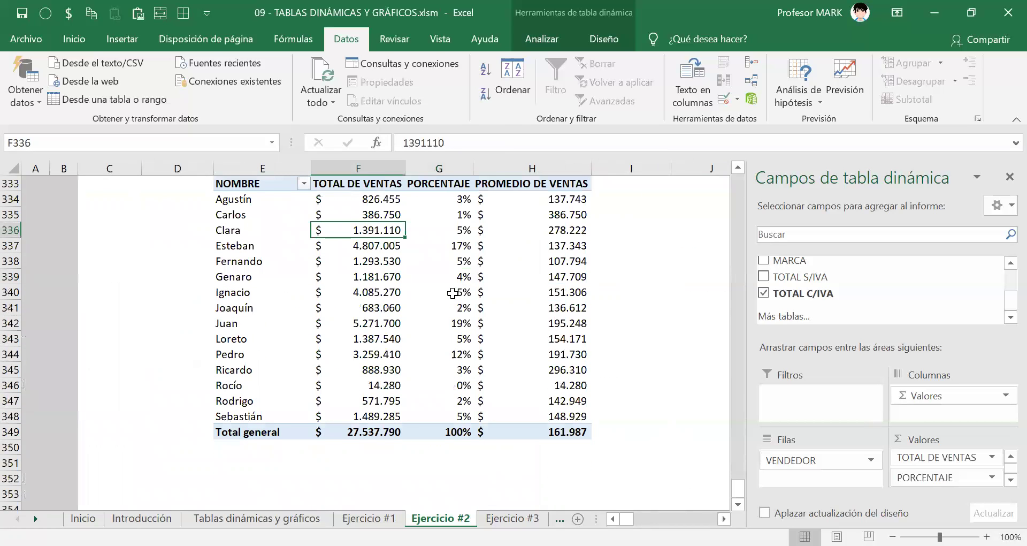
{"action": "mouse_move", "coordinate": [453, 293]}
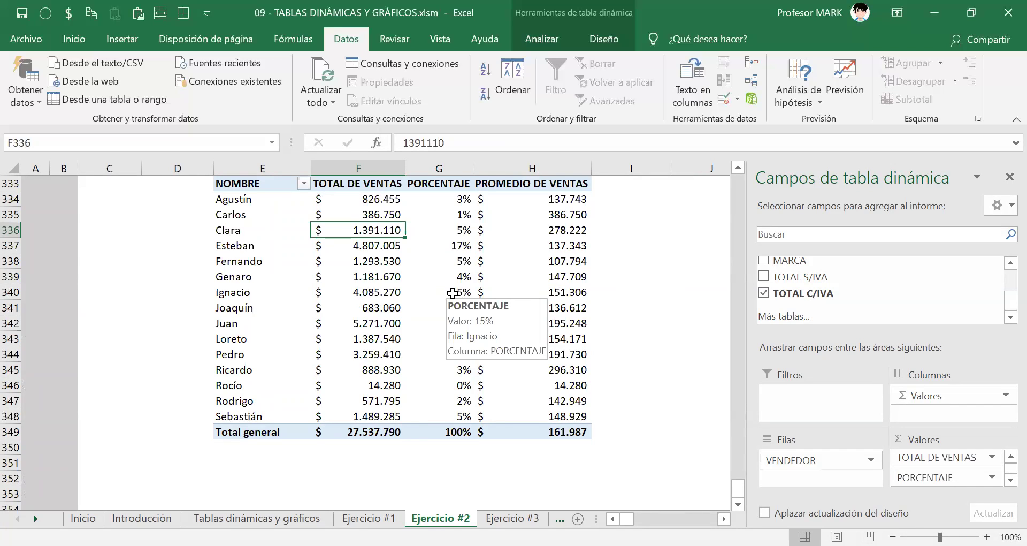
{"action": "scroll", "coordinate": [272, 251], "scroll_direction": "up", "scroll_amount": 2}
{"action": "scroll", "coordinate": [271, 251], "scroll_direction": "down", "scroll_amount": 2}
{"action": "left_click_drag", "start_coordinate": [262, 184], "coordinate": [387, 425]}
{"action": "left_click", "coordinate": [354, 260]}
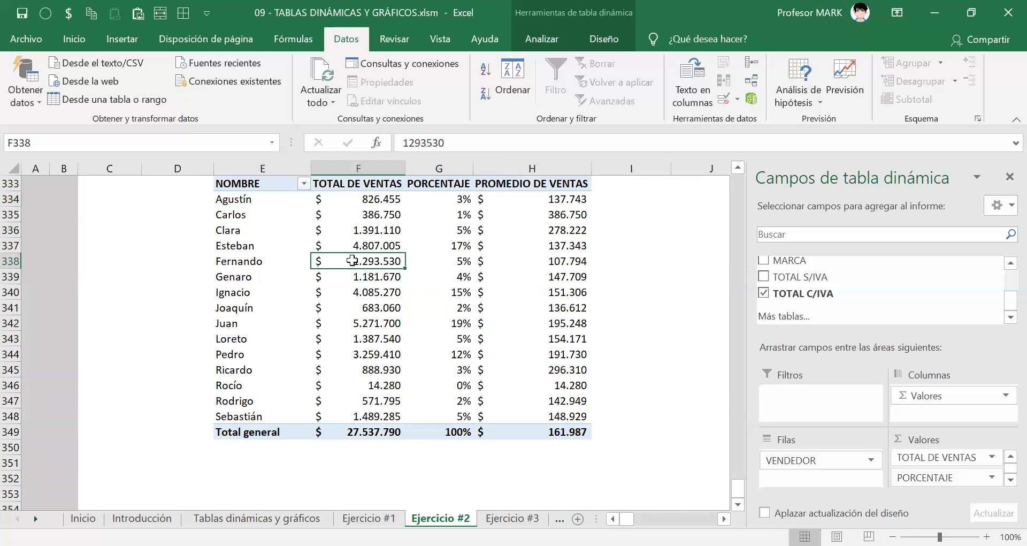
{"action": "left_click", "coordinate": [724, 518]}
{"action": "scroll", "coordinate": [601, 356], "scroll_direction": "up", "scroll_amount": 2}
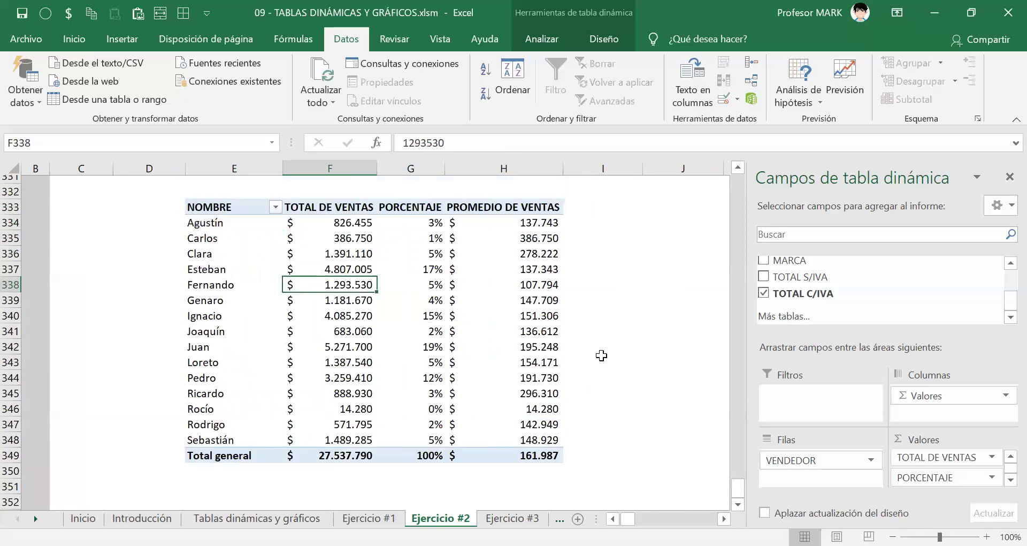
{"action": "scroll", "coordinate": [659, 471], "scroll_direction": "right", "scroll_amount": 2}
{"action": "scroll", "coordinate": [615, 428], "scroll_direction": "down", "scroll_amount": 1}
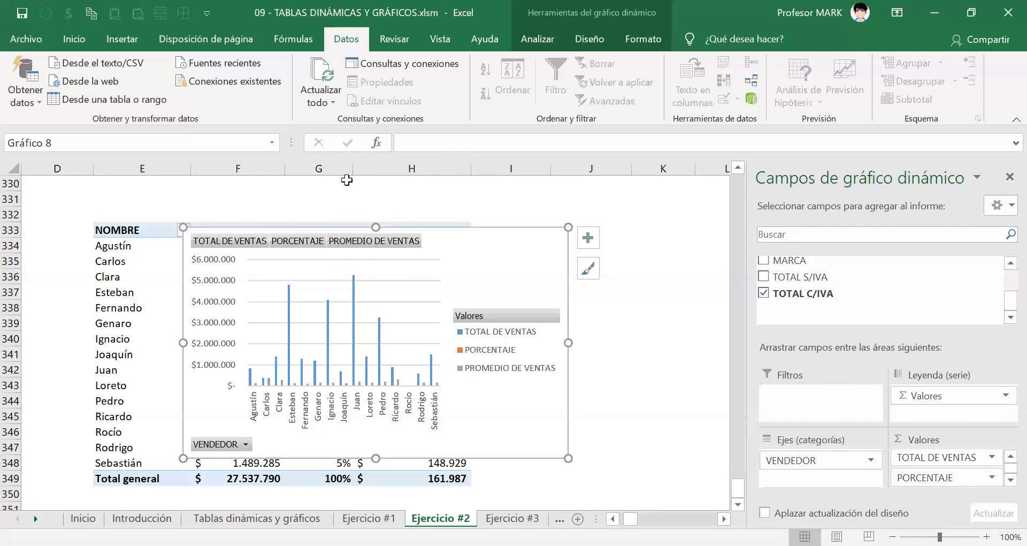
Move the new pivot chart off the pivot table so that it sits beside it, starting in column I
{"action": "left_click_drag", "start_coordinate": [478, 248], "coordinate": [672, 244]}
{"action": "left_click_drag", "start_coordinate": [396, 281], "coordinate": [516, 275]}
{"action": "left_click", "coordinate": [724, 518]}
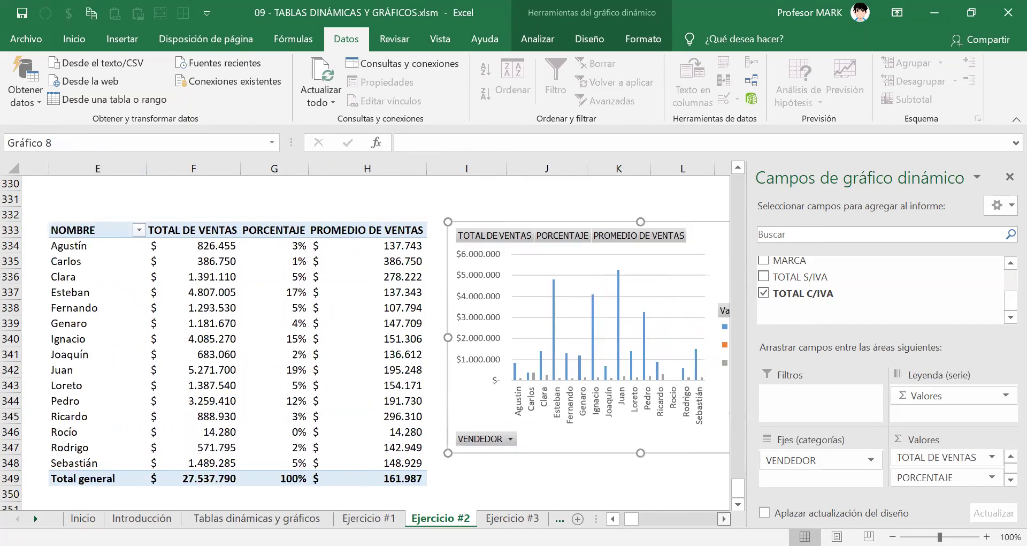
{"action": "left_click", "coordinate": [724, 518]}
{"action": "mouse_move", "coordinate": [704, 453]}
{"action": "left_mouse_down"}
{"action": "mouse_move", "coordinate": [684, 448]}
{"action": "mouse_move", "coordinate": [718, 453]}
{"action": "left_mouse_up"}
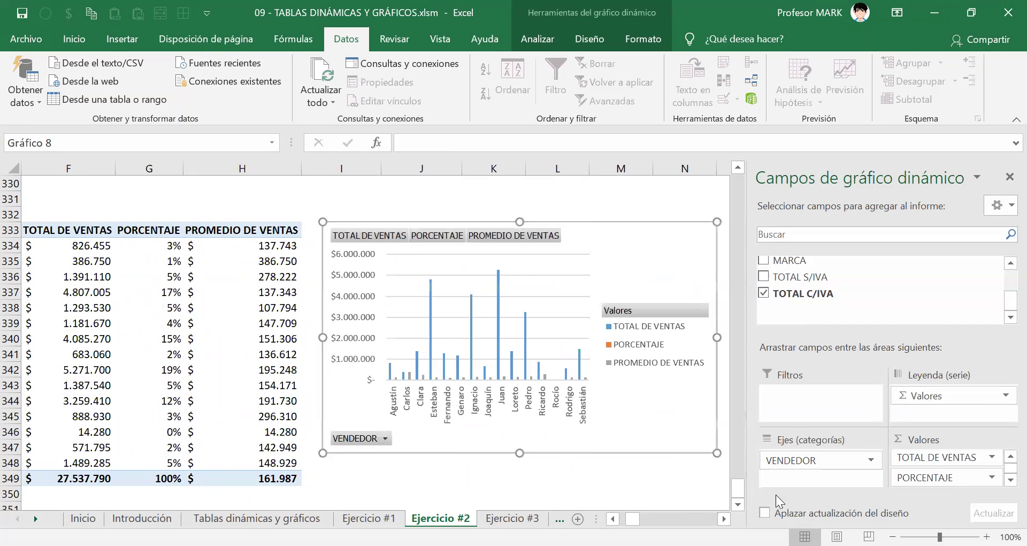
Close the pivot chart fields pane and enlarge the chart to span about columns I to Q, down to row 349
{"action": "left_click", "coordinate": [1008, 178]}
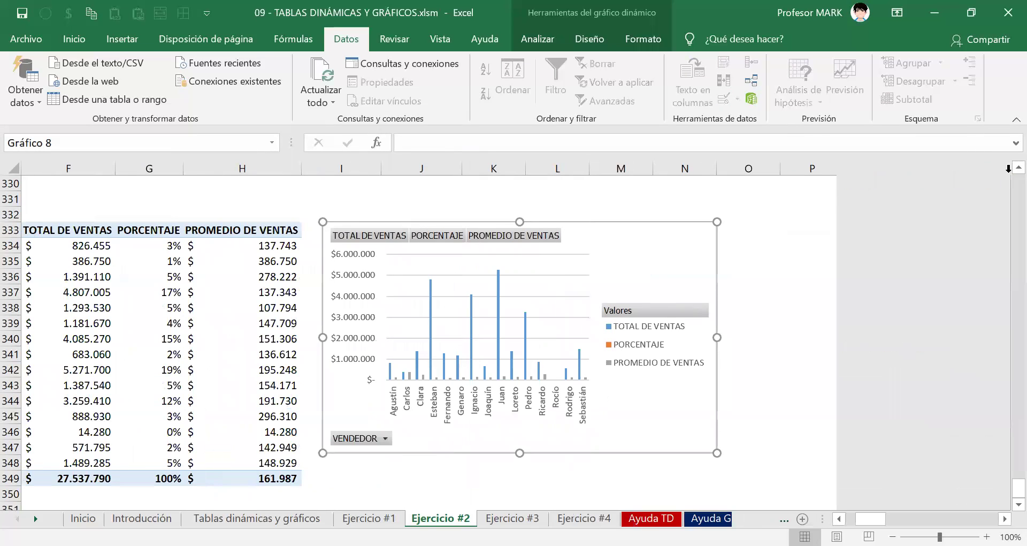
{"action": "left_click_drag", "start_coordinate": [595, 241], "coordinate": [612, 235]}
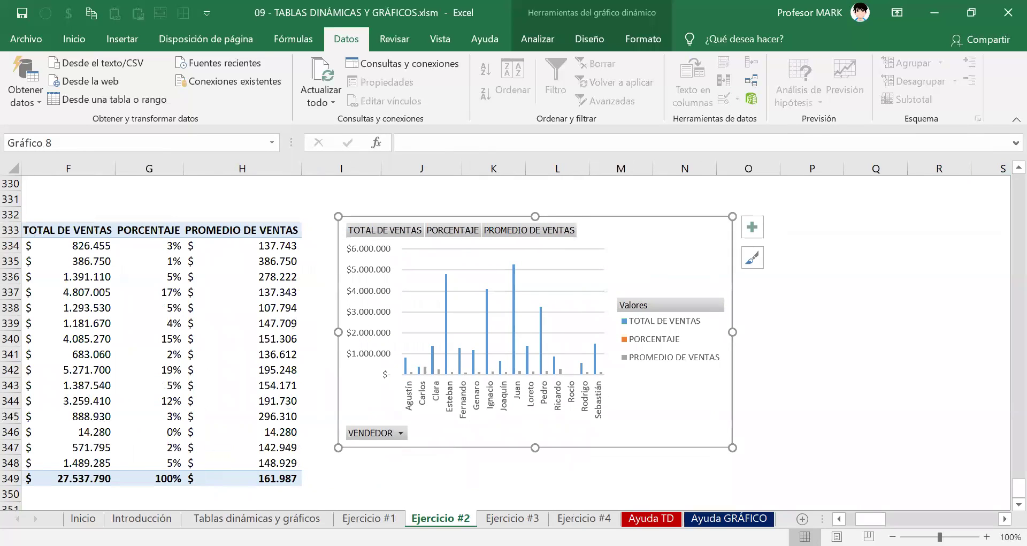
{"action": "left_click_drag", "start_coordinate": [732, 448], "coordinate": [867, 485]}
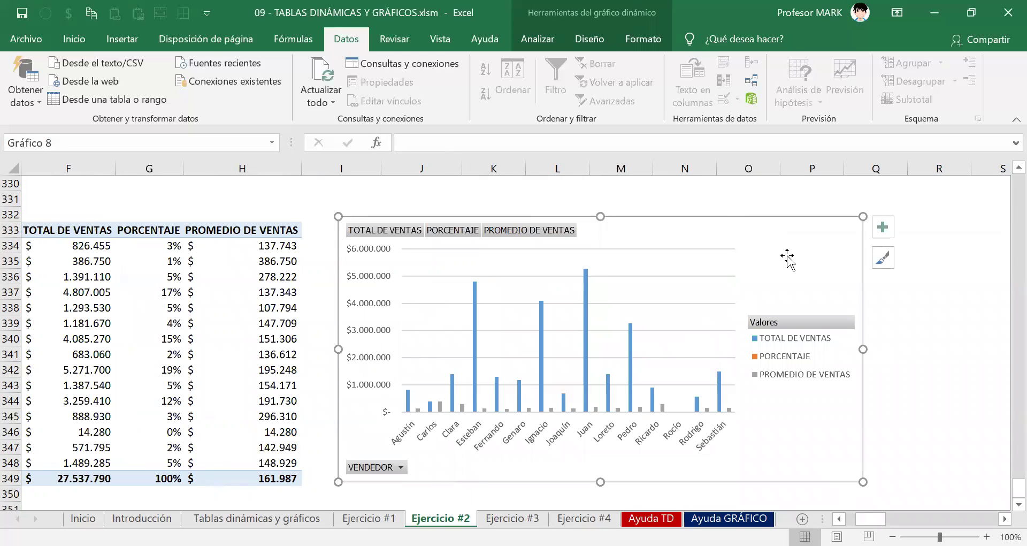
{"action": "mouse_move", "coordinate": [798, 298]}
{"action": "left_mouse_down"}
{"action": "mouse_move", "coordinate": [754, 310]}
{"action": "mouse_move", "coordinate": [737, 348]}
{"action": "mouse_move", "coordinate": [748, 381]}
{"action": "mouse_move", "coordinate": [841, 395]}
{"action": "mouse_move", "coordinate": [846, 304]}
{"action": "mouse_move", "coordinate": [797, 298]}
{"action": "left_mouse_up"}
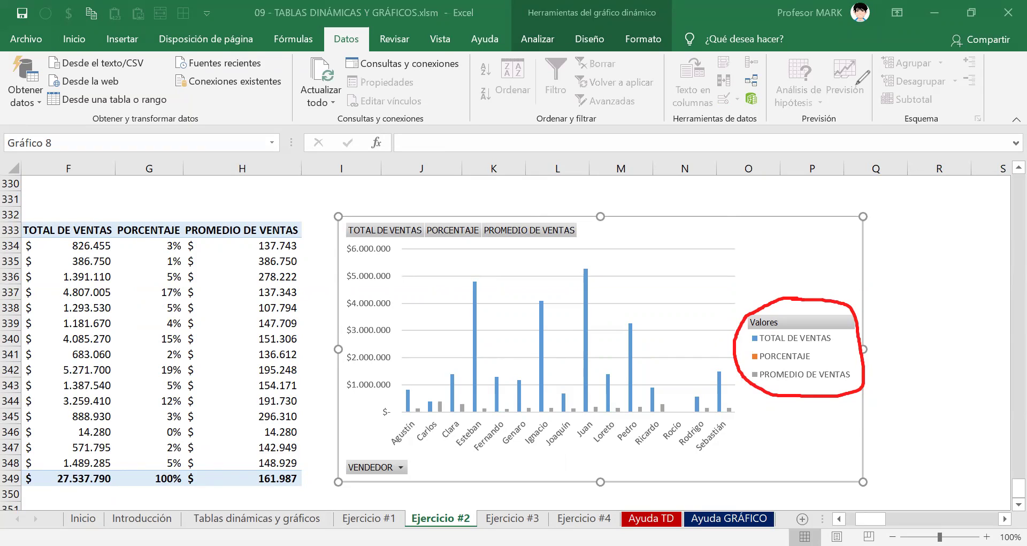
{"action": "key", "text": "e"}
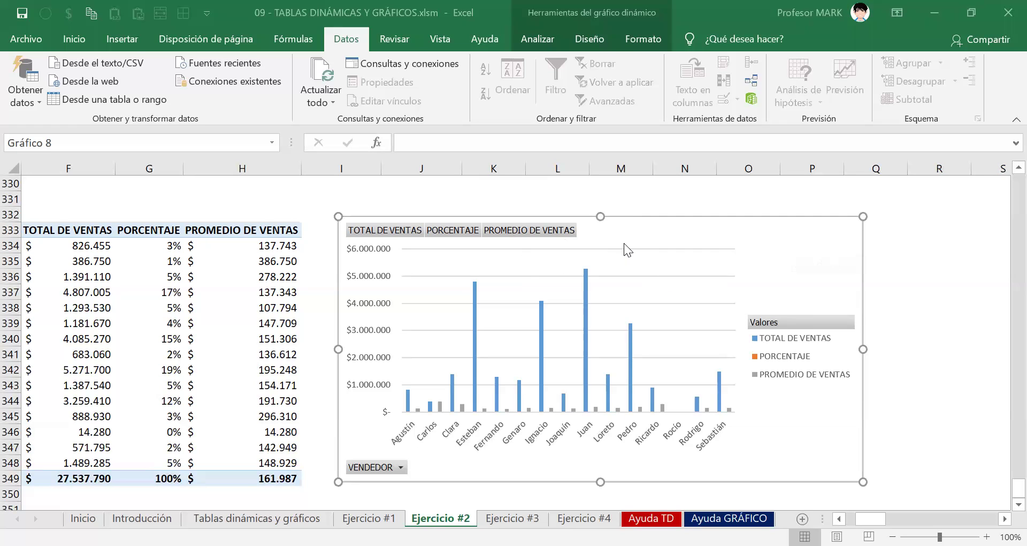
{"action": "left_click", "coordinate": [532, 232]}
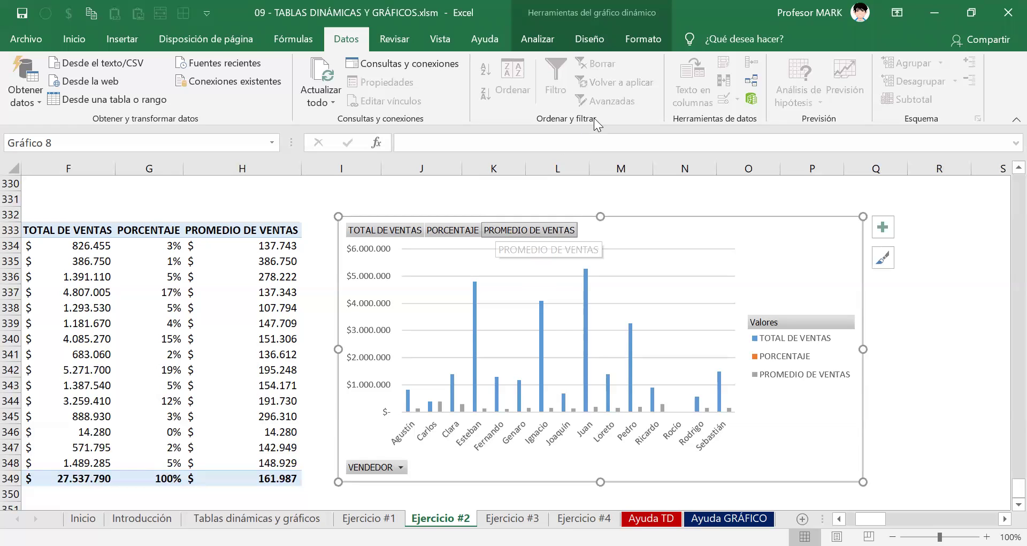
Try to remove the PROMEDIO DE VENTAS and PORCENTAJE fields through the pivot chart, leaving only TOTAL DE VENTAS plotted
{"action": "mouse_move", "coordinate": [507, 214]}
{"action": "left_mouse_down"}
{"action": "mouse_move", "coordinate": [481, 219]}
{"action": "mouse_move", "coordinate": [529, 251]}
{"action": "mouse_move", "coordinate": [591, 236]}
{"action": "mouse_move", "coordinate": [497, 218]}
{"action": "mouse_move", "coordinate": [518, 250]}
{"action": "mouse_move", "coordinate": [560, 248]}
{"action": "left_mouse_up"}
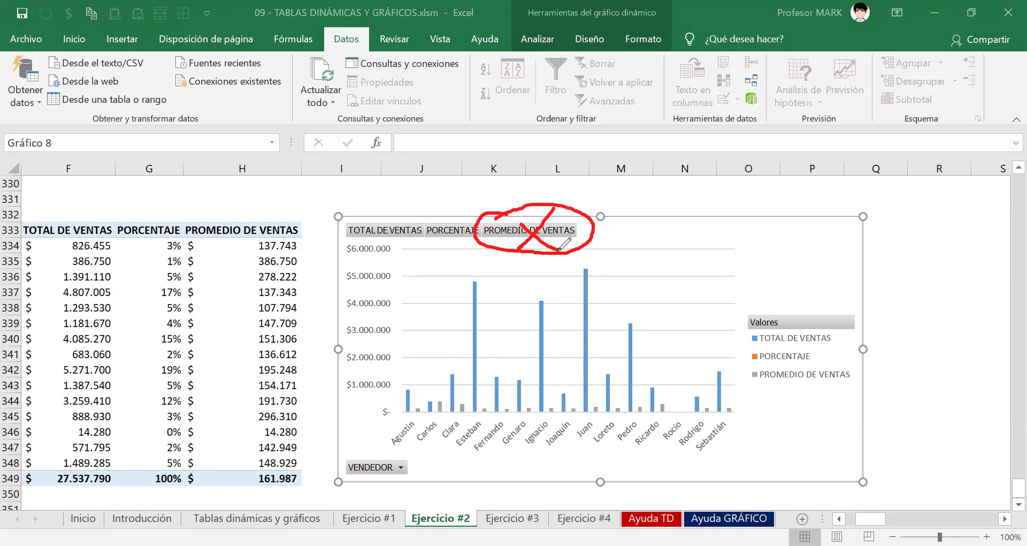
{"action": "key", "text": "Escape"}
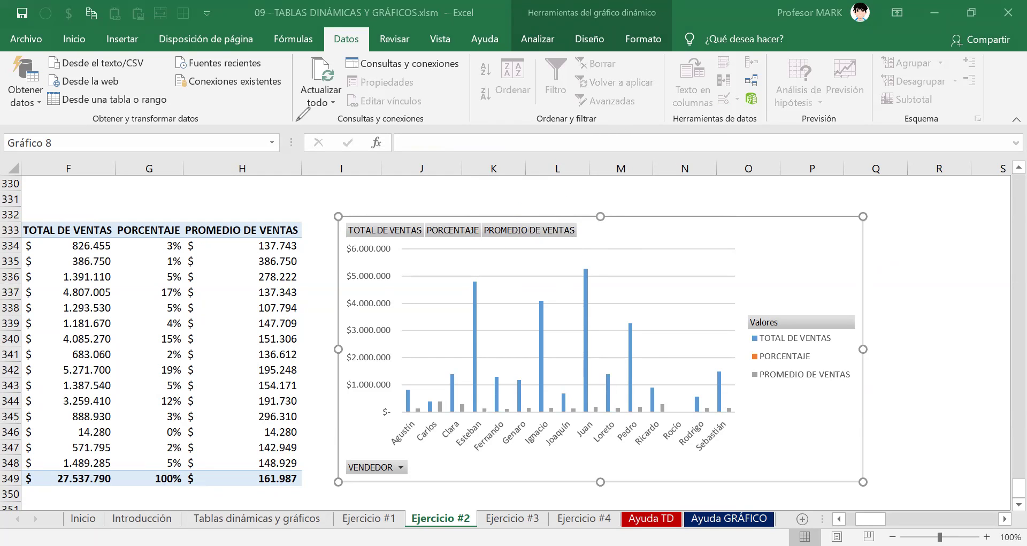
{"action": "right_click", "coordinate": [508, 231]}
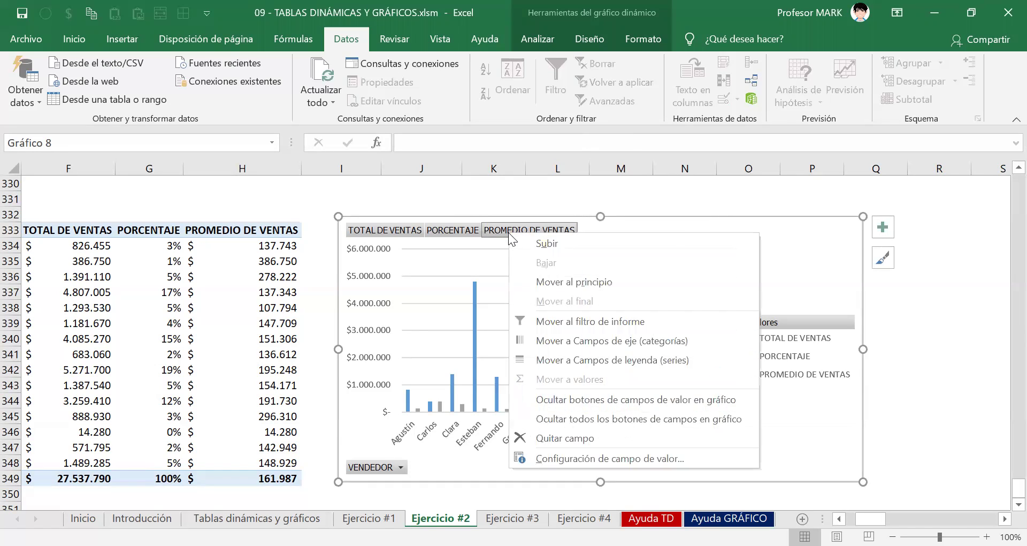
{"action": "left_click", "coordinate": [554, 441]}
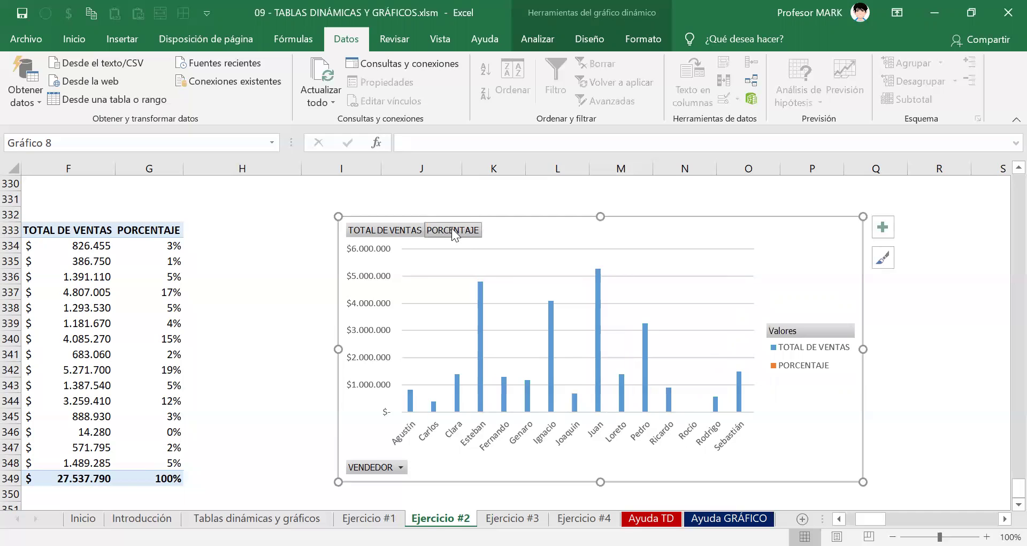
{"action": "right_click", "coordinate": [452, 228]}
{"action": "left_click", "coordinate": [529, 432]}
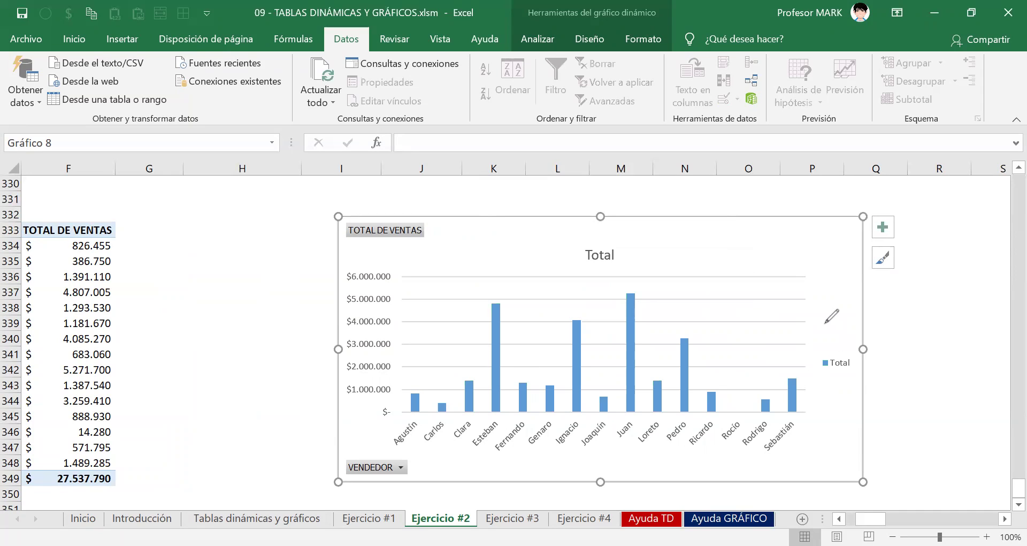
Move the pivot chart closer to the pivot table, starting in column H, and undo that move and the field removals
{"action": "left_click_drag", "start_coordinate": [842, 333], "coordinate": [822, 335]}
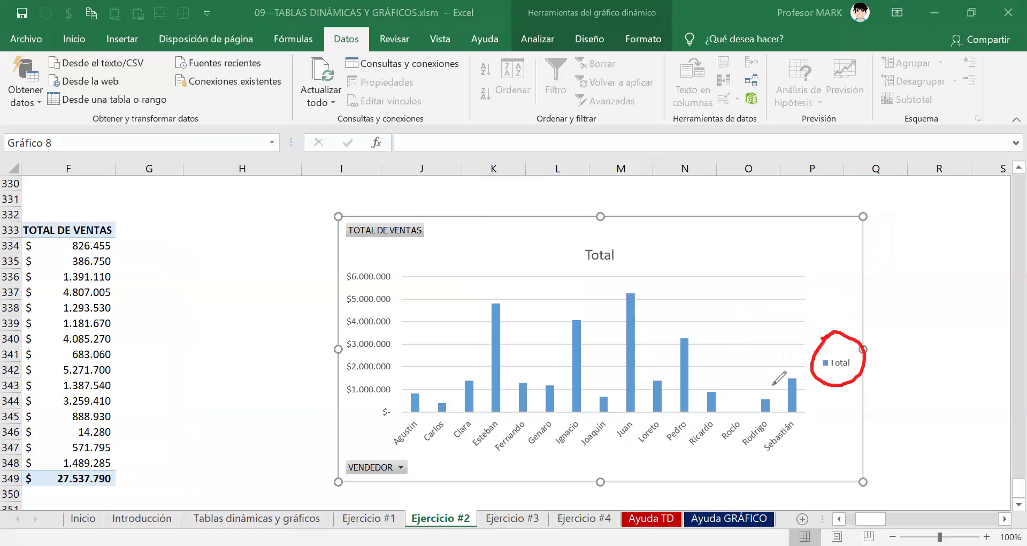
{"action": "left_click_drag", "start_coordinate": [824, 369], "coordinate": [848, 370]}
{"action": "key", "text": "Escape"}
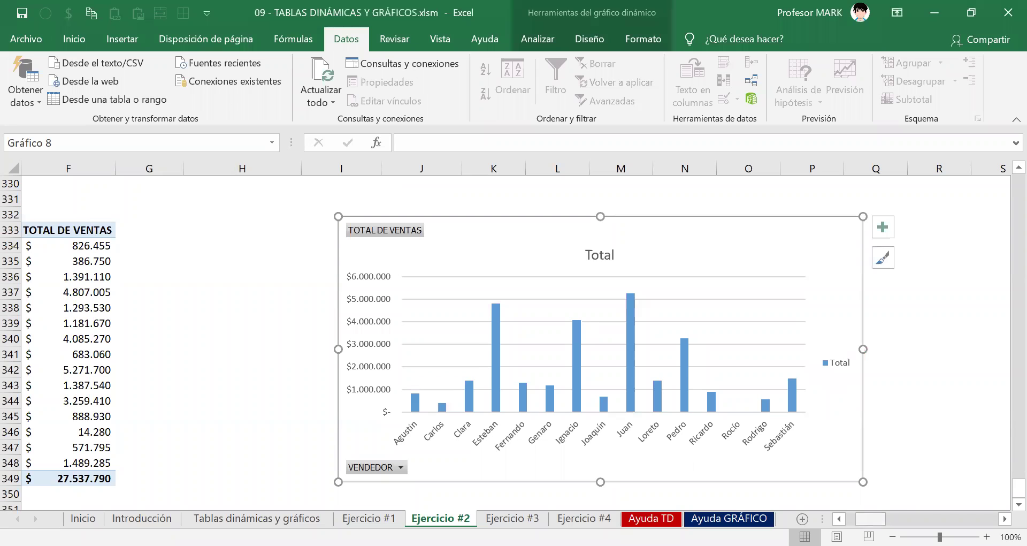
{"action": "scroll", "coordinate": [514, 342], "scroll_direction": "left", "scroll_amount": 4}
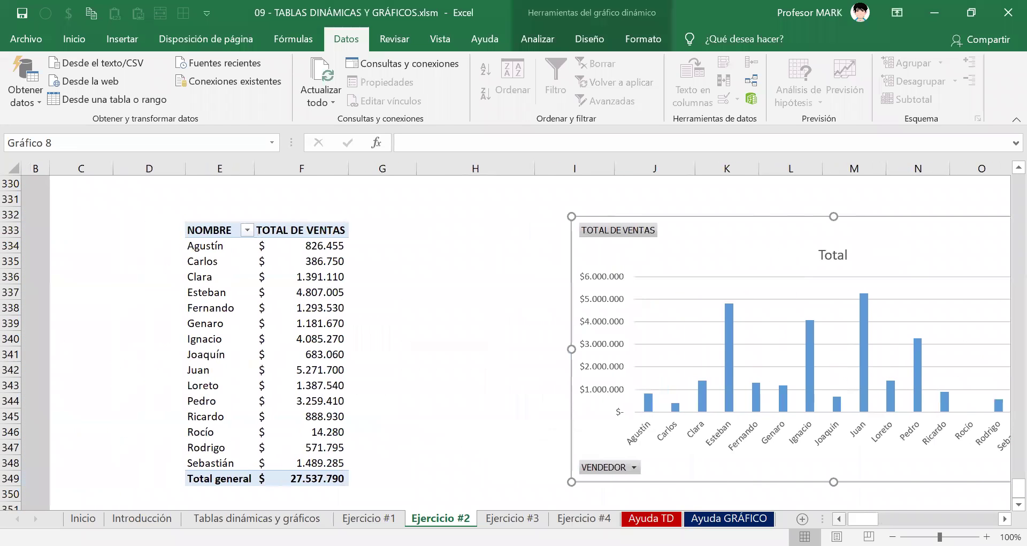
{"action": "left_click_drag", "start_coordinate": [719, 230], "coordinate": [587, 223]}
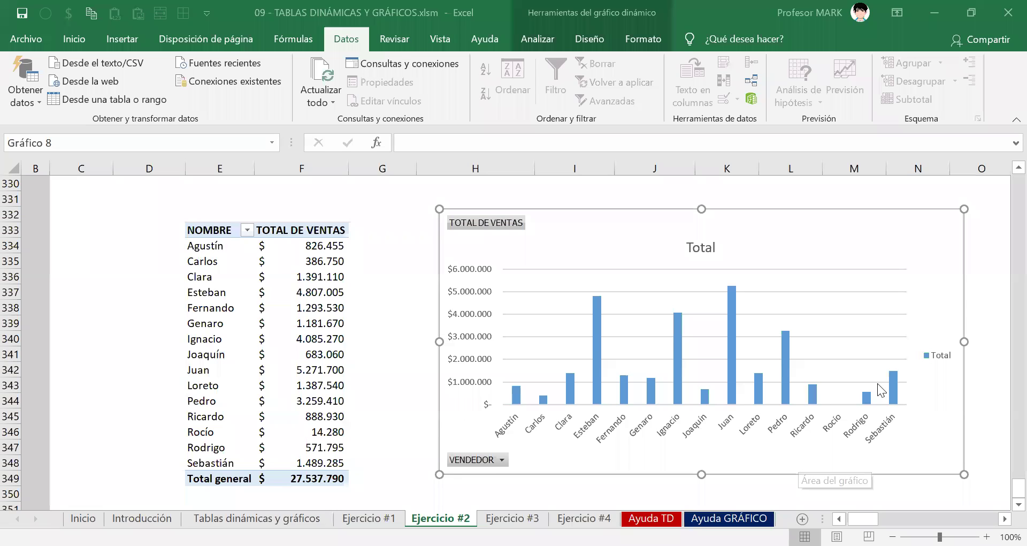
{"action": "left_click", "coordinate": [558, 242]}
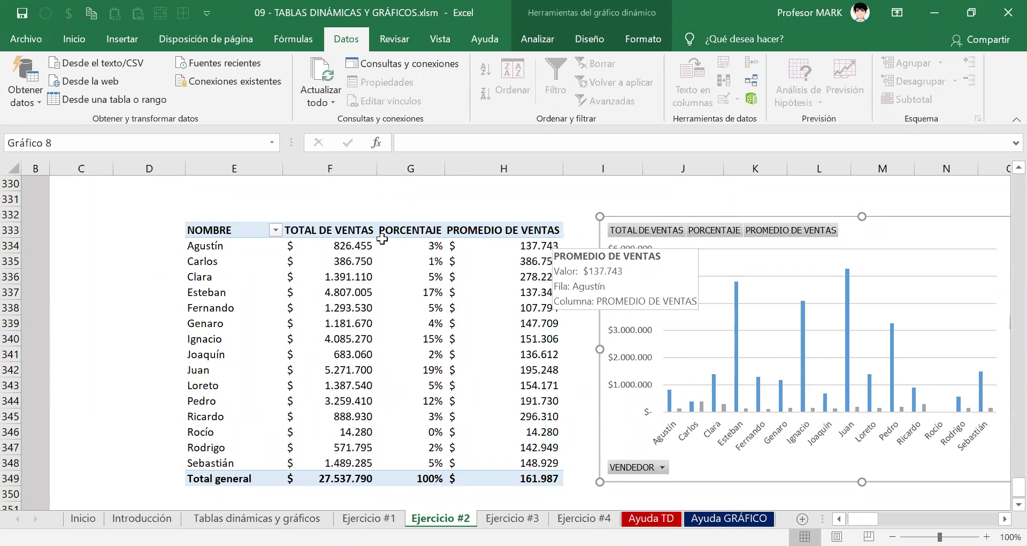
Compare the pivot table's three value columns with the series plotted in the adjacent chart
{"action": "left_click_drag", "start_coordinate": [316, 244], "coordinate": [519, 478]}
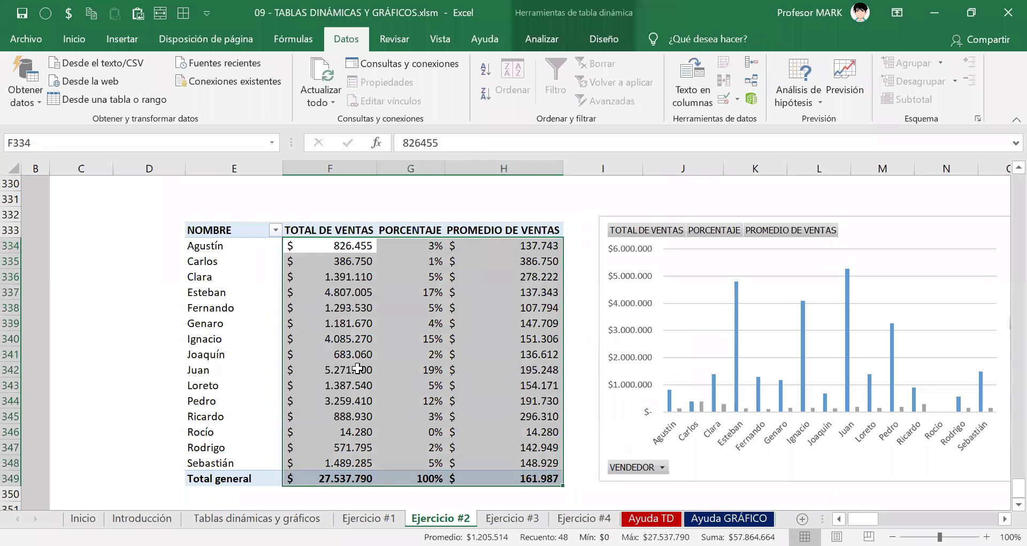
{"action": "scroll", "coordinate": [495, 206], "scroll_direction": "right", "scroll_amount": 4}
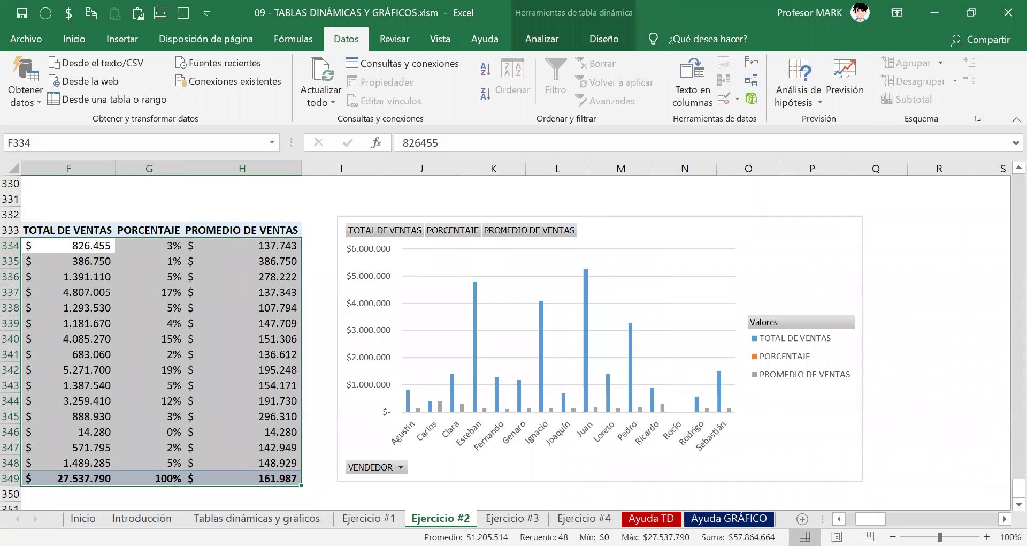
{"action": "scroll", "coordinate": [264, 190], "scroll_direction": "left", "scroll_amount": 5}
{"action": "left_click_drag", "start_coordinate": [268, 245], "coordinate": [358, 477]}
{"action": "left_click", "coordinate": [374, 353]}
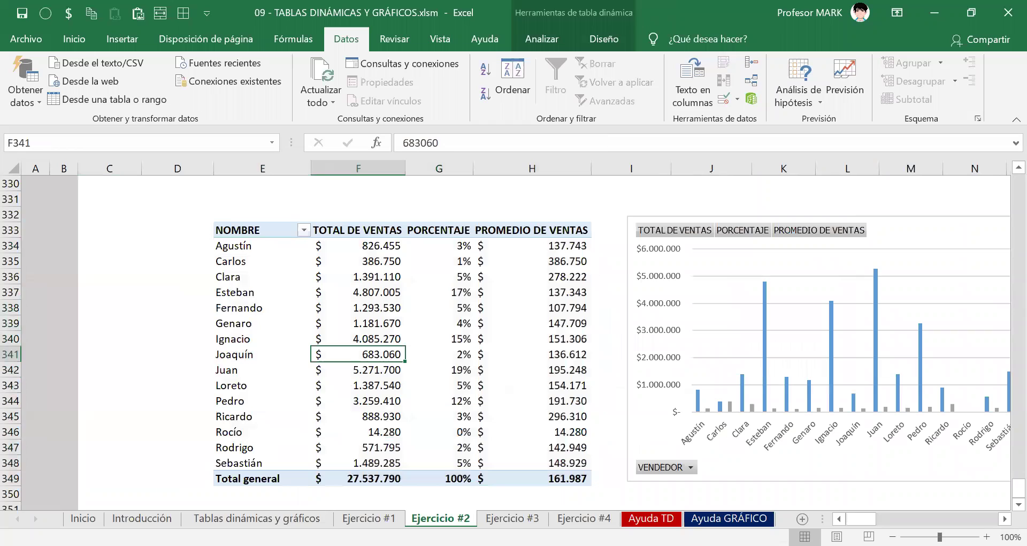
Save the workbook with the three-value pivot table and its chart in place
{"action": "key", "text": "ctrl+s"}
{"action": "scroll", "coordinate": [354, 342], "scroll_direction": "up", "scroll_amount": 2}
{"action": "left_click", "coordinate": [345, 411]}
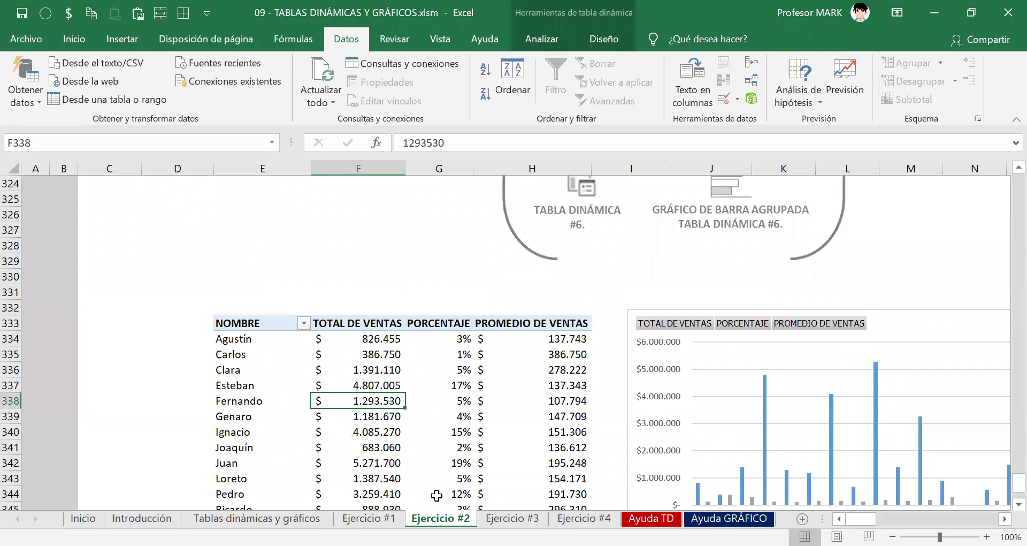
{"action": "scroll", "coordinate": [453, 500], "scroll_direction": "up", "scroll_amount": 1}
{"action": "scroll", "coordinate": [454, 500], "scroll_direction": "up", "scroll_amount": 6}
{"action": "scroll", "coordinate": [468, 475], "scroll_direction": "down", "scroll_amount": 9}
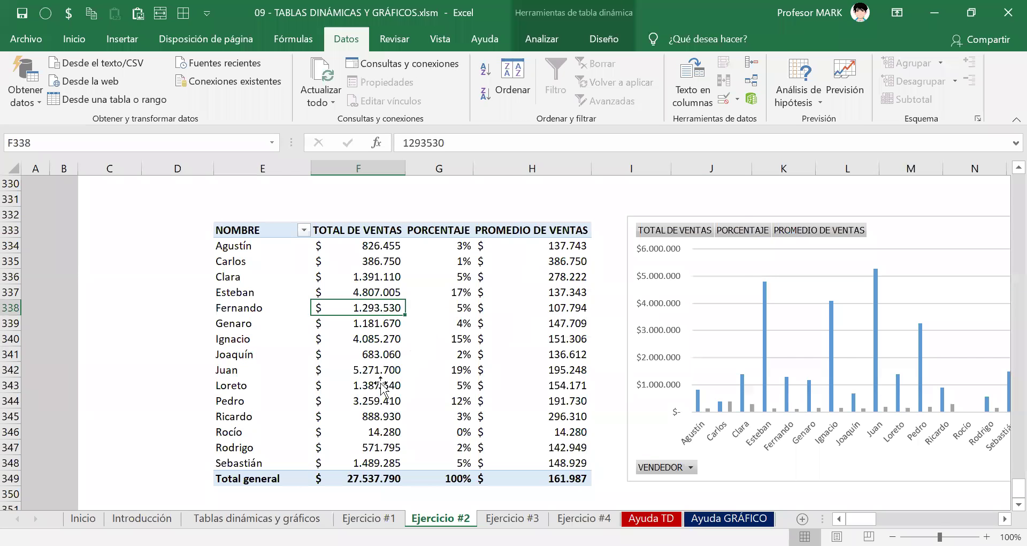
Create another pivot table from the VENTAS_2015 table, placed on a new worksheet
{"action": "scroll", "coordinate": [381, 386], "scroll_direction": "up", "scroll_amount": 20}
{"action": "scroll", "coordinate": [381, 386], "scroll_direction": "up", "scroll_amount": 20}
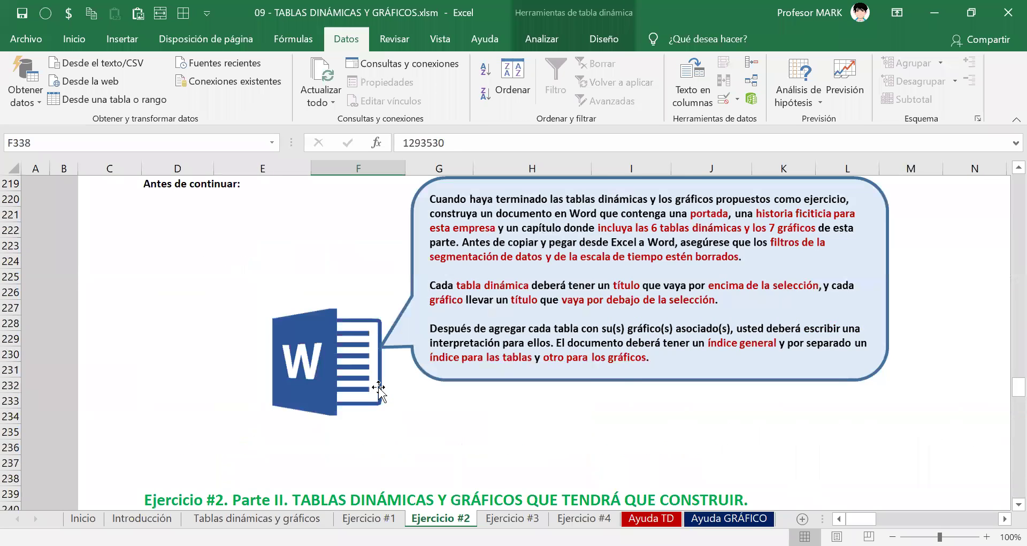
{"action": "scroll", "coordinate": [378, 389], "scroll_direction": "up", "scroll_amount": 19}
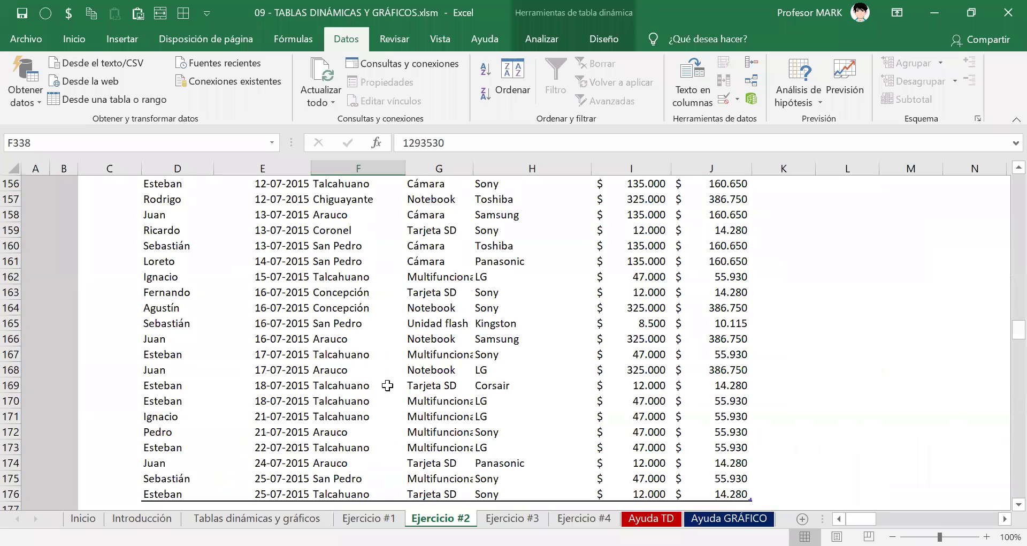
{"action": "left_click", "coordinate": [402, 267]}
{"action": "left_click", "coordinate": [455, 218]}
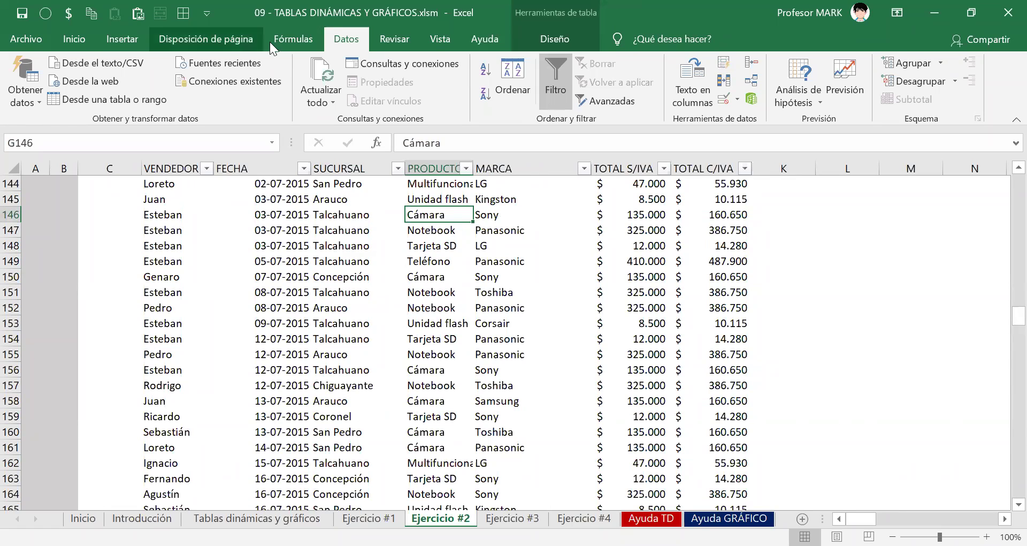
{"action": "left_click", "coordinate": [547, 42]}
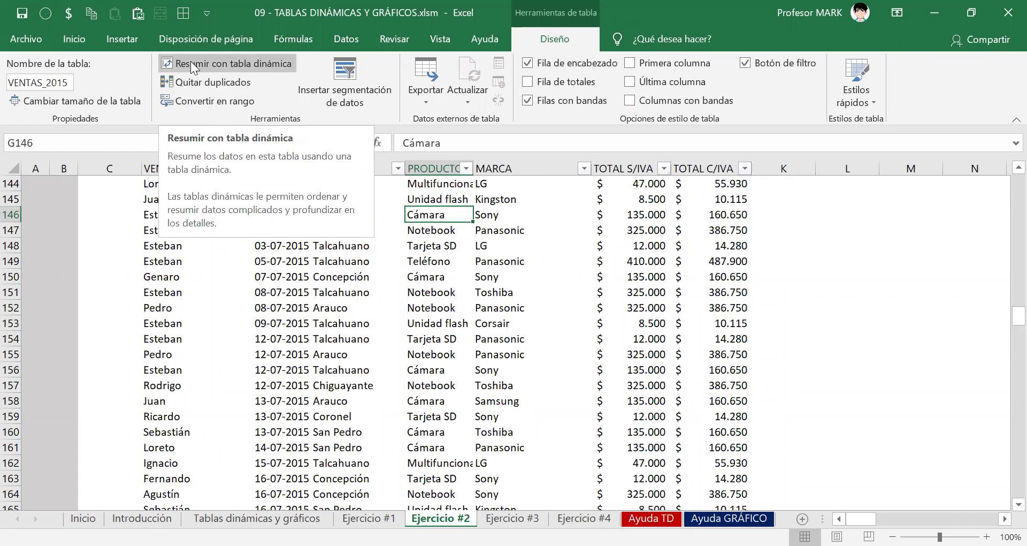
{"action": "left_click", "coordinate": [213, 63]}
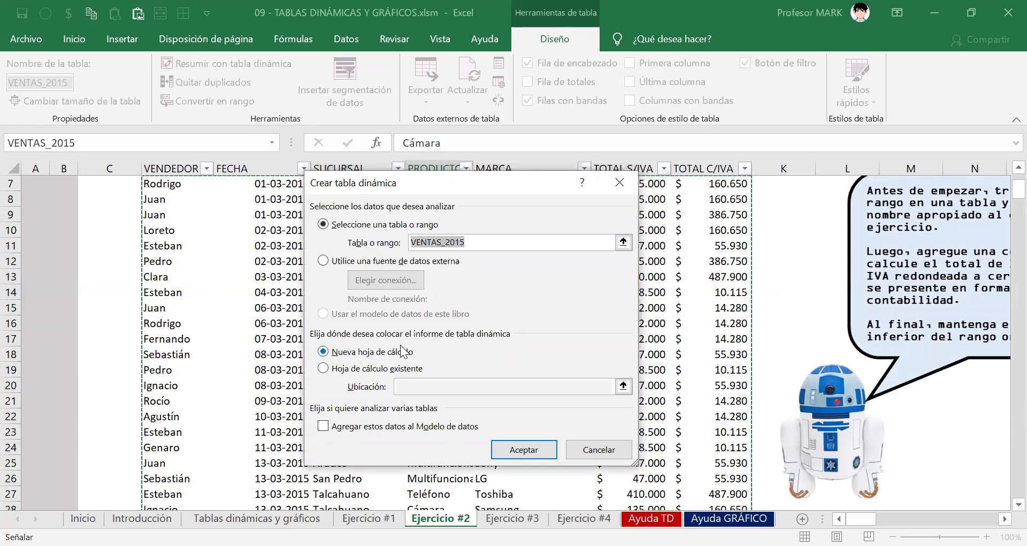
{"action": "left_click", "coordinate": [341, 354]}
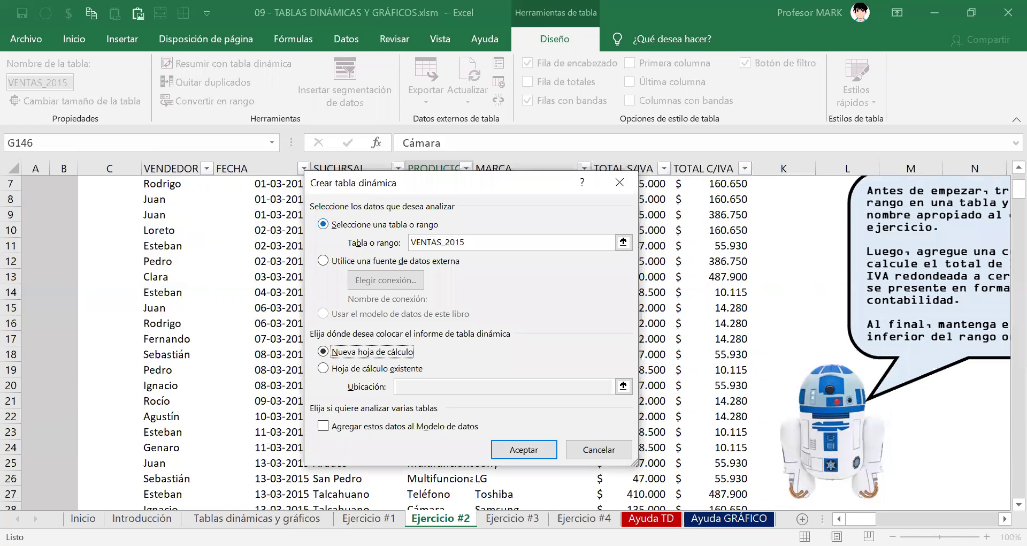
{"action": "mouse_move", "coordinate": [337, 336]}
{"action": "left_mouse_down"}
{"action": "mouse_move", "coordinate": [420, 364]}
{"action": "mouse_move", "coordinate": [343, 327]}
{"action": "mouse_move", "coordinate": [330, 338]}
{"action": "left_mouse_up"}
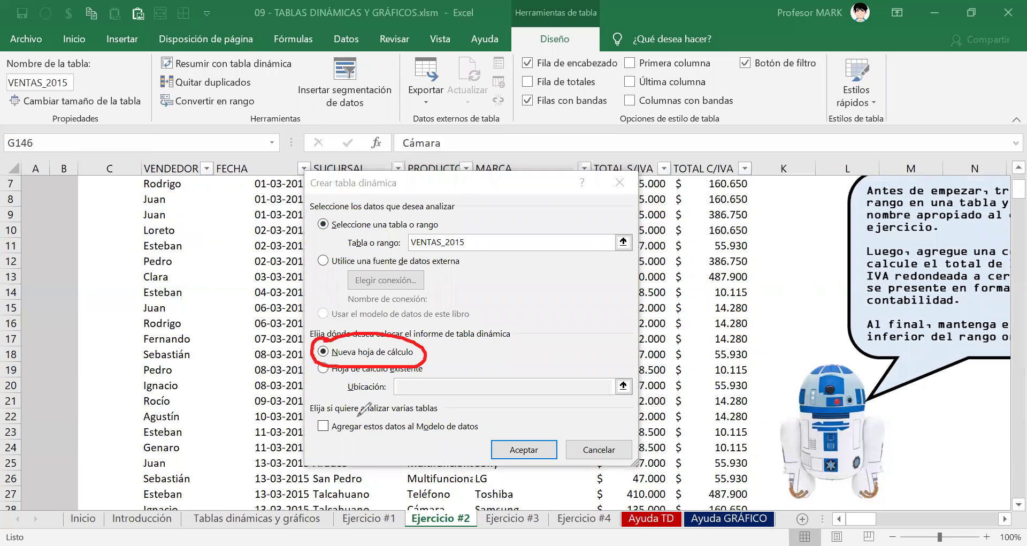
{"action": "left_click_drag", "start_coordinate": [568, 430], "coordinate": [522, 432]}
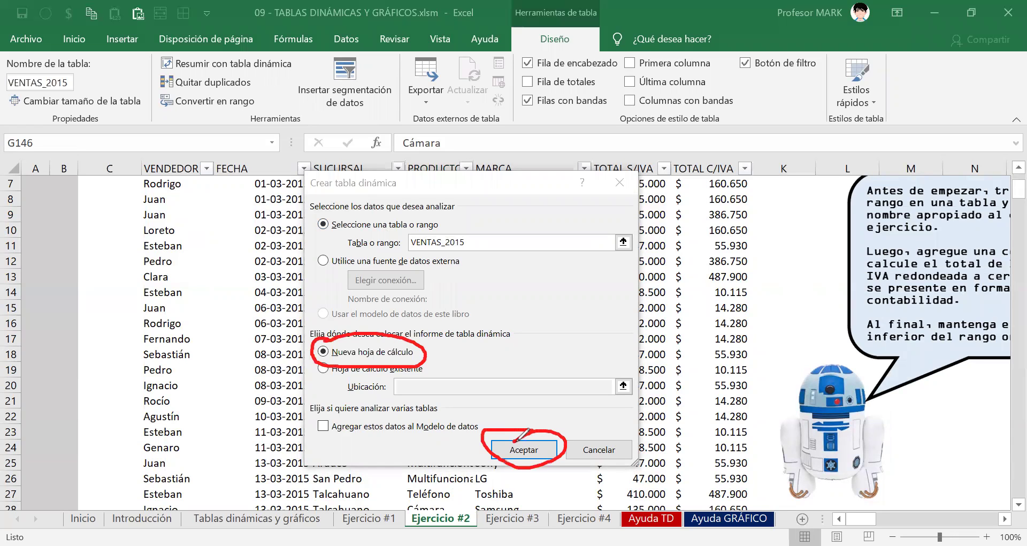
{"action": "key", "text": "Escape"}
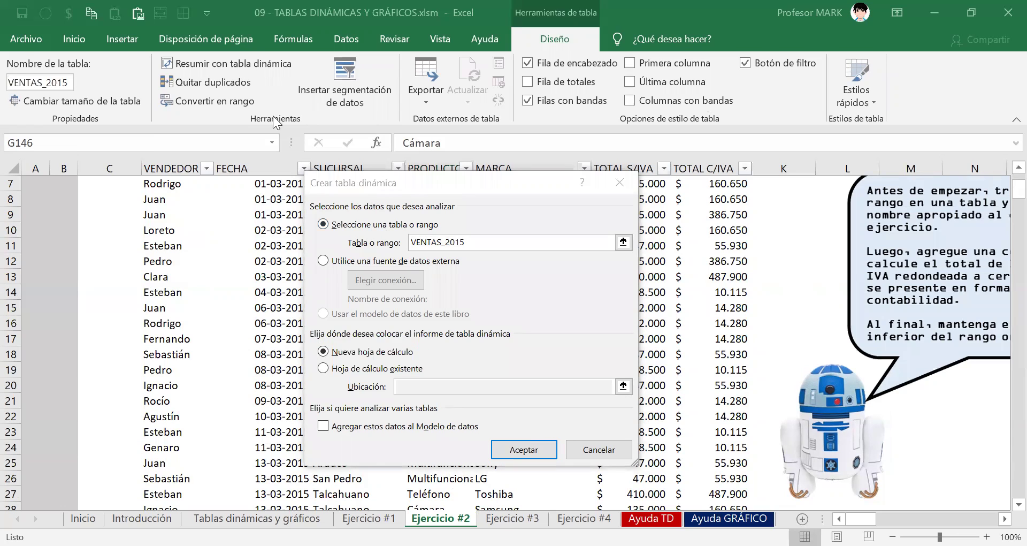
{"action": "left_click", "coordinate": [548, 451]}
Lay out the new pivot table with VENDEDOR as rows and the sum of TOTAL C/IVA as values
{"action": "left_click", "coordinate": [87, 283]}
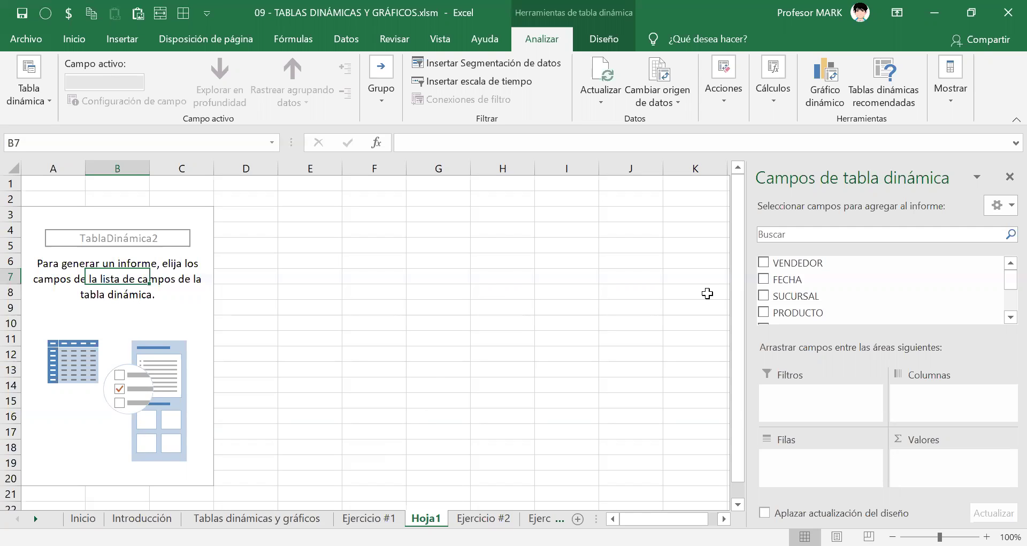
{"action": "left_click_drag", "start_coordinate": [776, 263], "coordinate": [791, 461]}
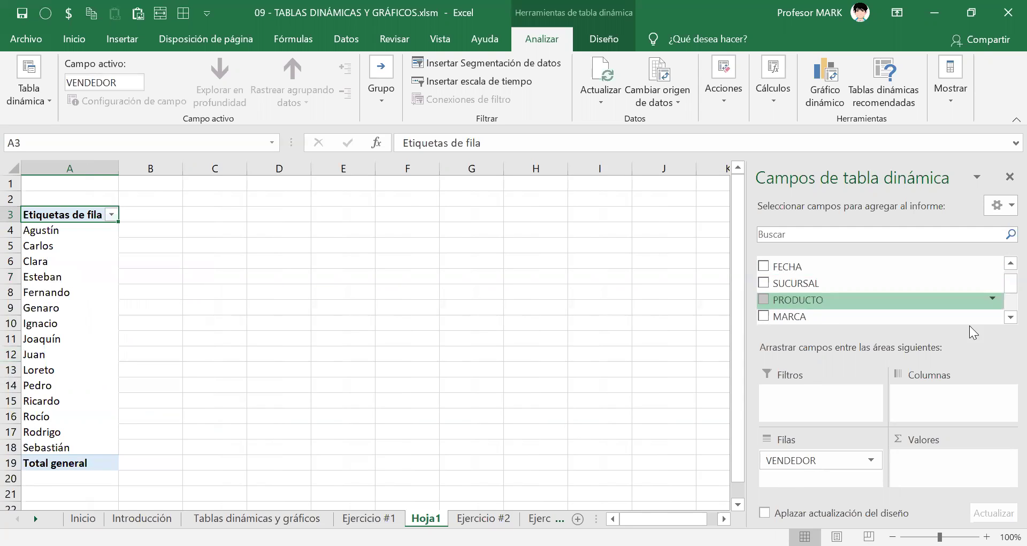
{"action": "left_click_drag", "start_coordinate": [1003, 287], "coordinate": [1006, 311]}
{"action": "left_click_drag", "start_coordinate": [814, 293], "coordinate": [909, 461]}
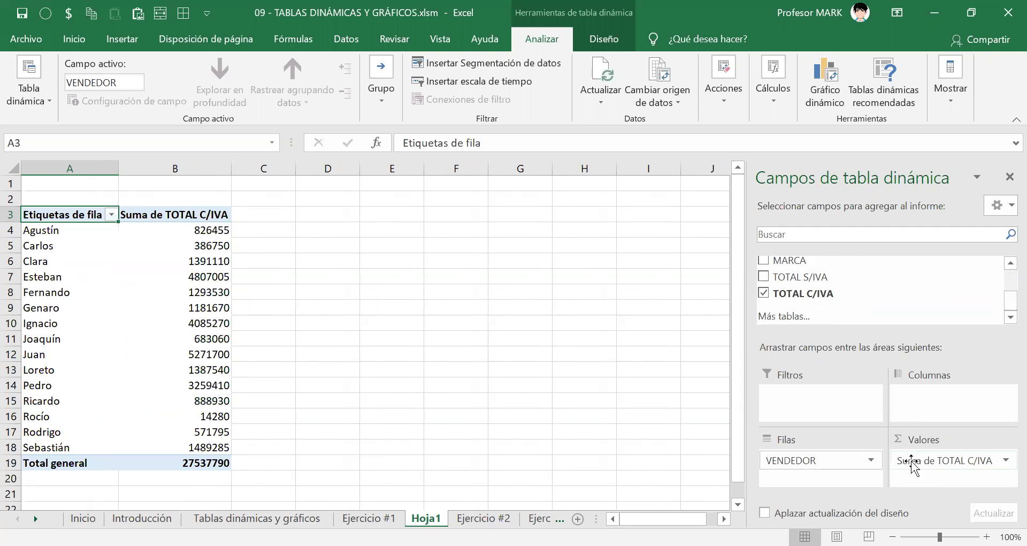
{"action": "left_click_drag", "start_coordinate": [71, 212], "coordinate": [144, 461]}
{"action": "left_click", "coordinate": [152, 308]}
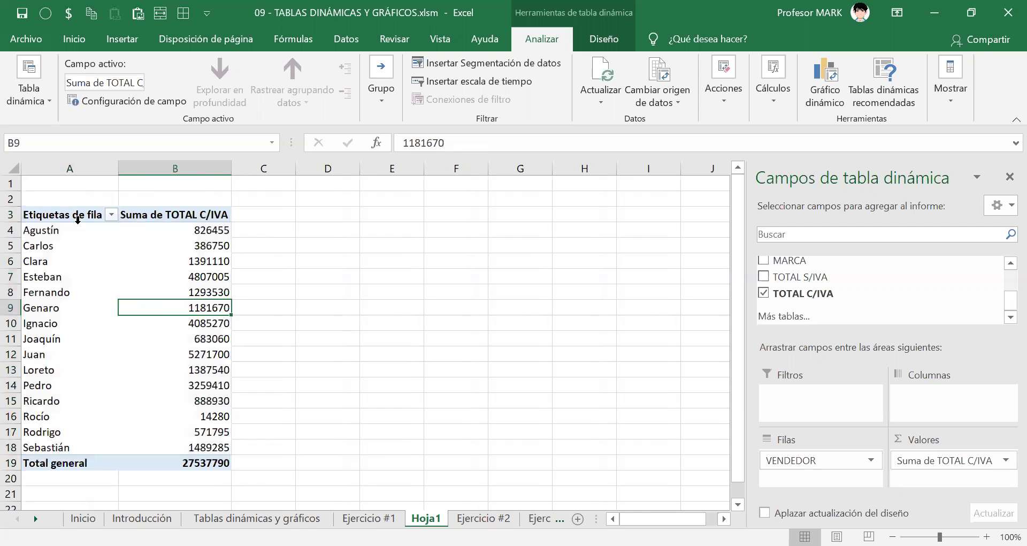
Rename the new pivot table's row header as NOMBRE and its value header as TOTAL DE VENTAS
{"action": "left_click", "coordinate": [77, 217]}
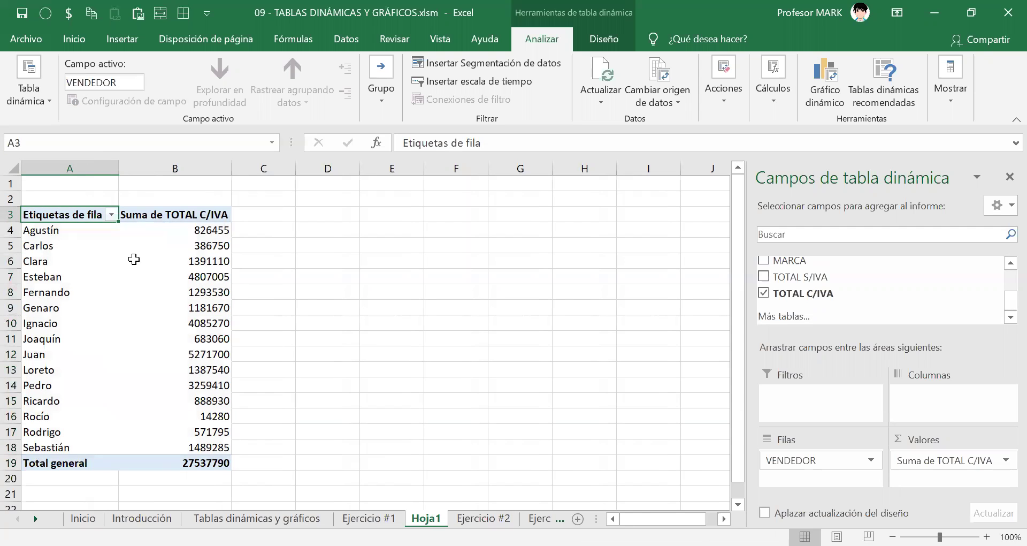
{"action": "mouse_move", "coordinate": [134, 259]}
{"action": "type", "text": "nom"}
{"action": "key", "text": "BackSpace"}
{"action": "key", "text": "BackSpace"}
{"action": "key", "text": "BackSpace"}
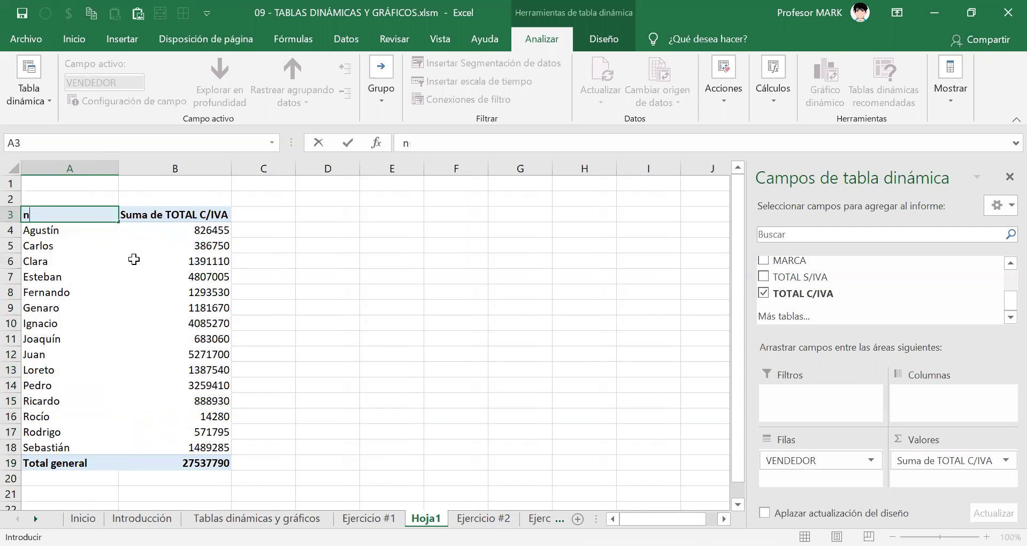
{"action": "type", "text": "NOMBRE"}
{"action": "key", "text": "Tab"}
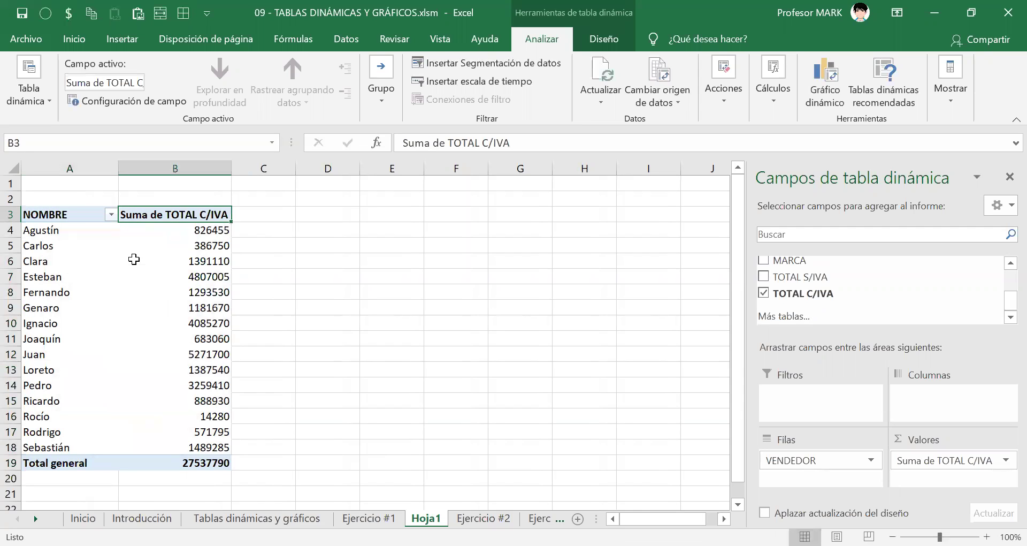
{"action": "type", "text": "TOTAL DE VENTAS"}
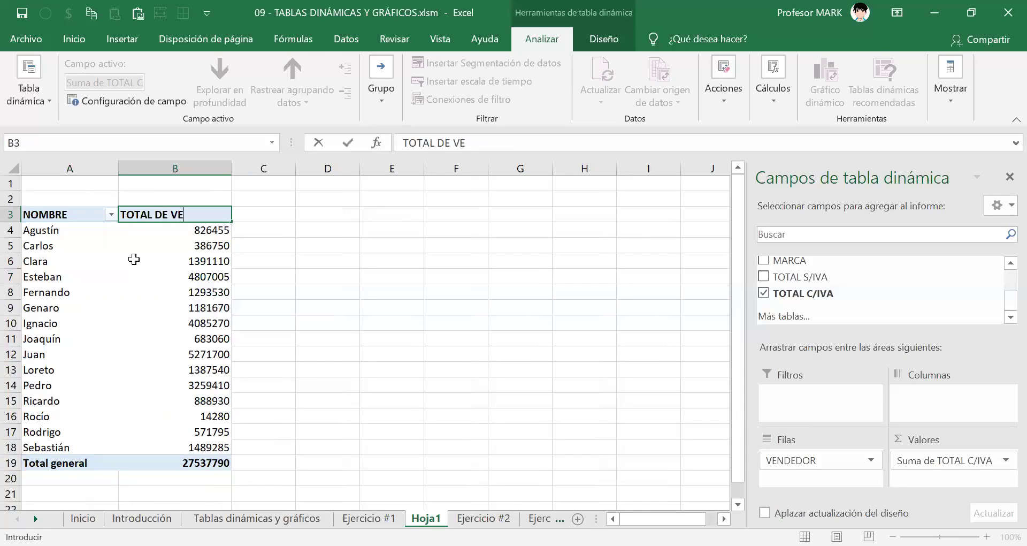
{"action": "key", "text": "Return"}
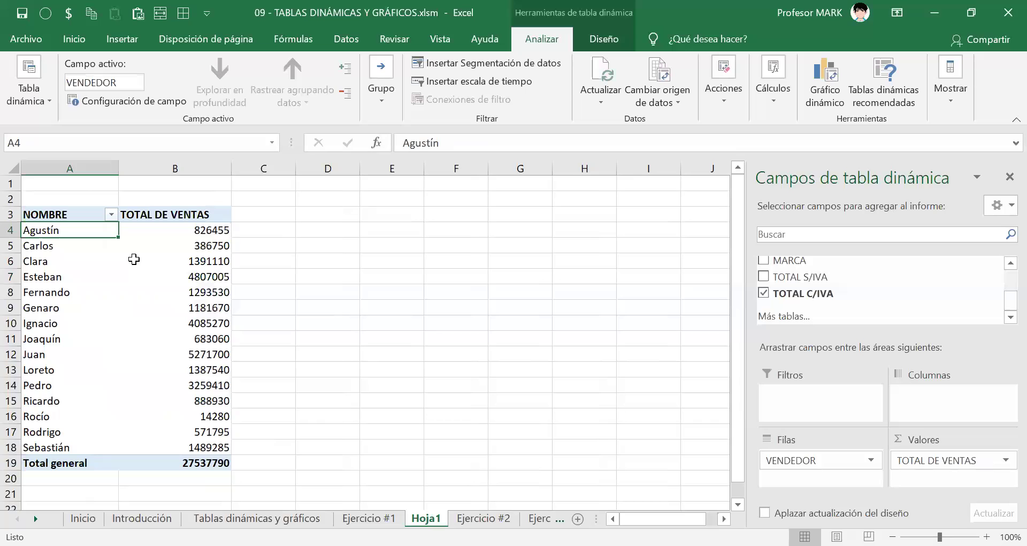
Apply the accounting currency format to all TOTAL DE VENTAS values, including the grand total
{"action": "key", "text": "Right"}
{"action": "key", "text": "ctrl+shift+Down"}
{"action": "key", "text": "alt+3"}
{"action": "key", "text": "Down"}
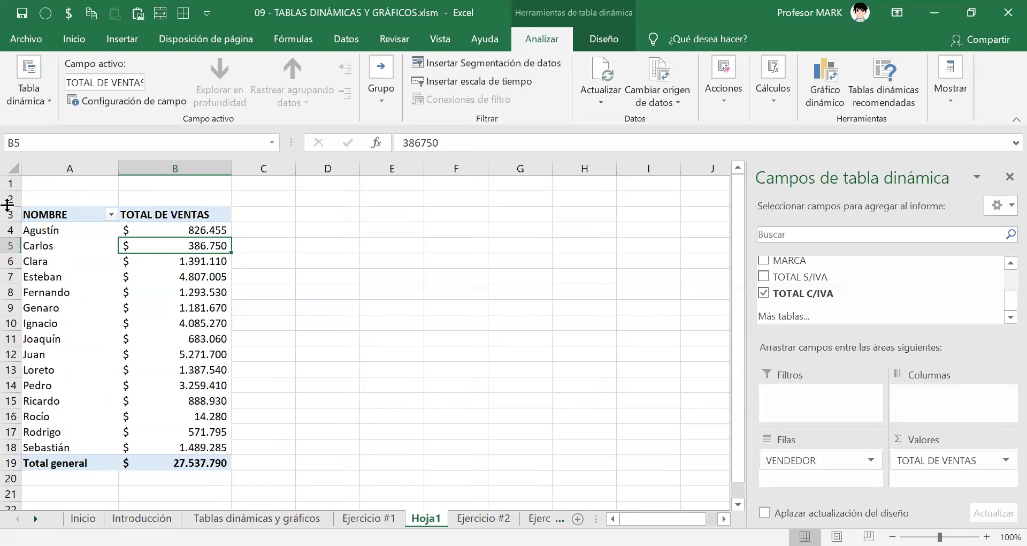
{"action": "left_click", "coordinate": [156, 230]}
{"action": "double_click", "coordinate": [156, 230]}
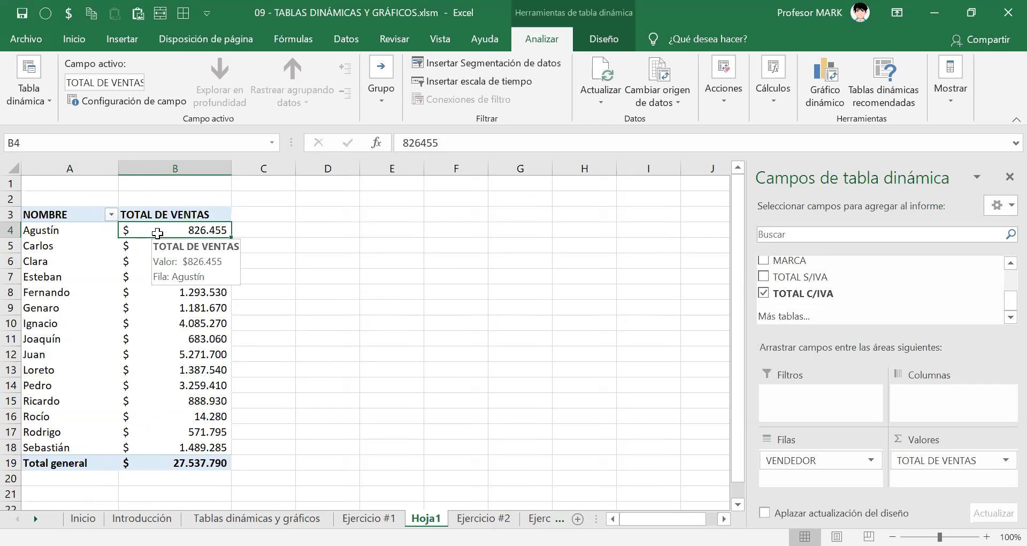
{"action": "left_click_drag", "start_coordinate": [59, 217], "coordinate": [178, 454]}
{"action": "left_click", "coordinate": [142, 275]}
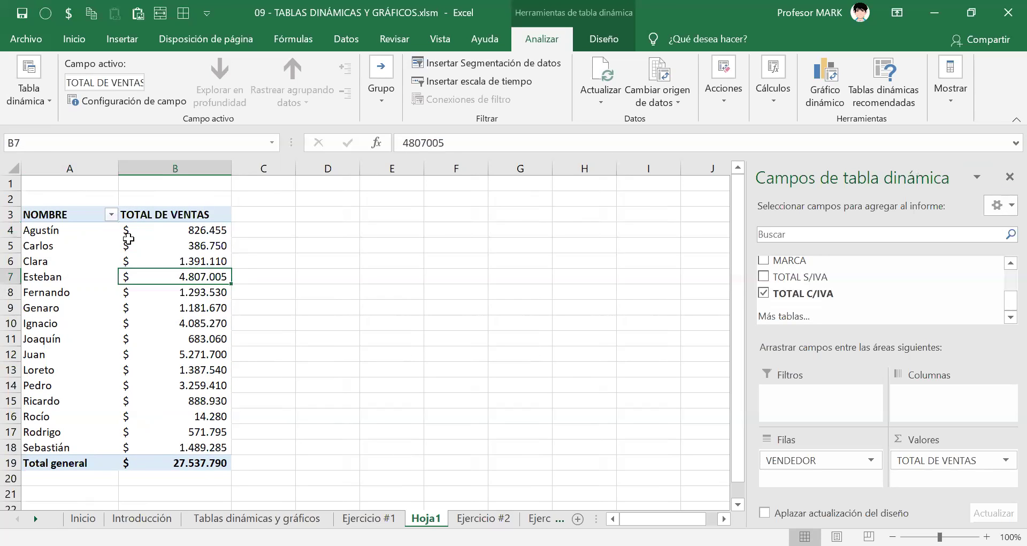
{"action": "mouse_move", "coordinate": [128, 237]}
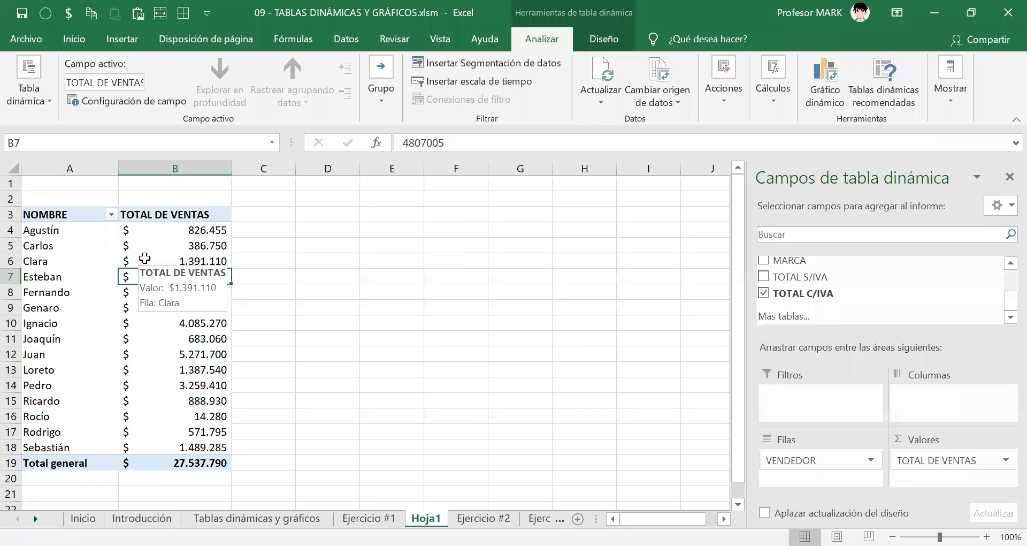
{"action": "key", "text": "alt+F1"}
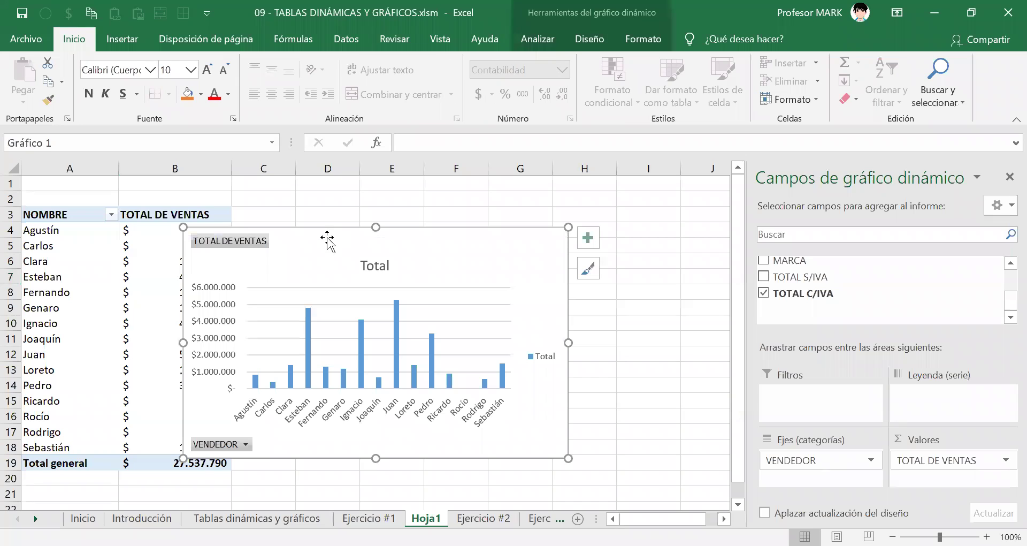
{"action": "key", "text": "Delete"}
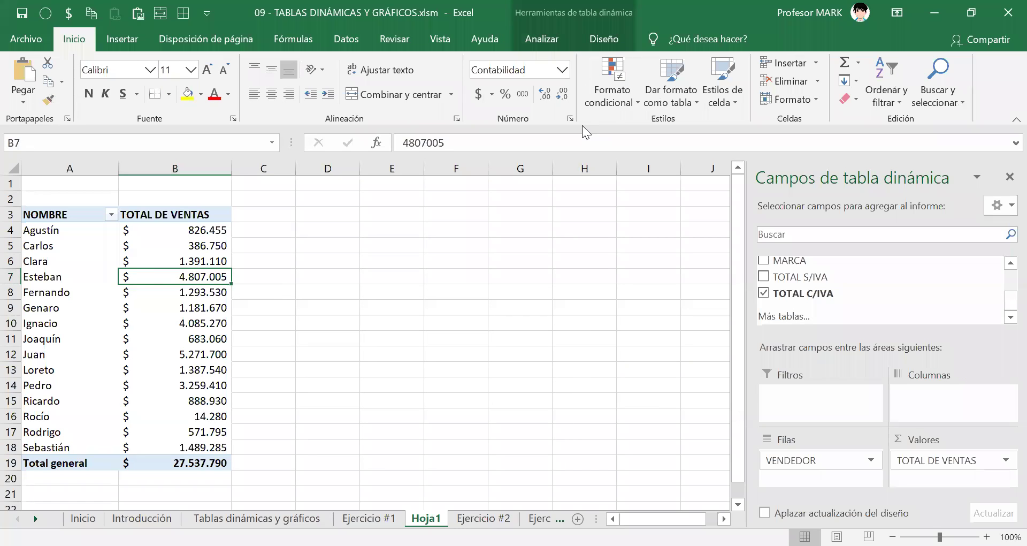
{"action": "right_click", "coordinate": [188, 239]}
{"action": "key", "text": "Escape"}
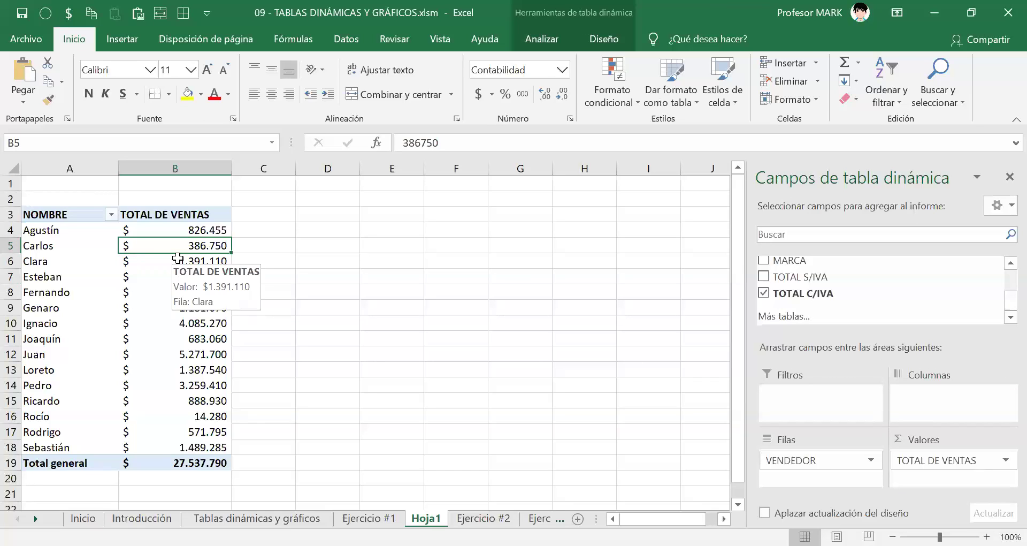
Insert a 2-D clustered column chart from the pivot table and place it beside the table
{"action": "left_click", "coordinate": [215, 261]}
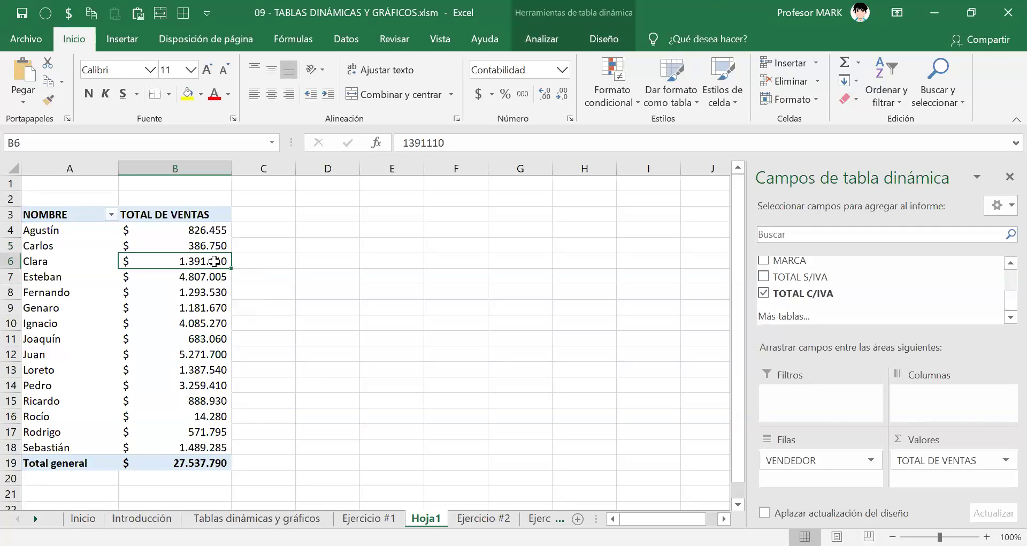
{"action": "left_click", "coordinate": [126, 41]}
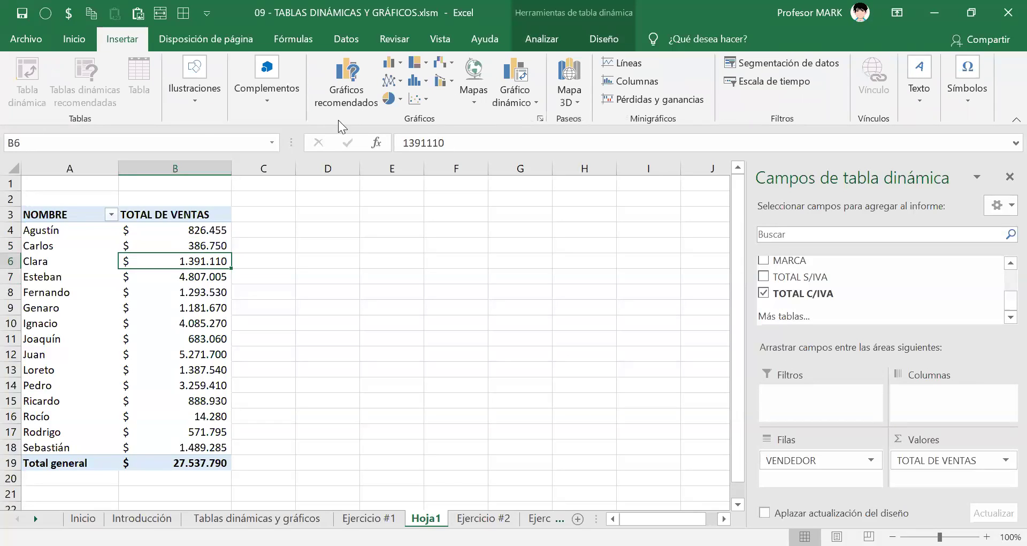
{"action": "left_click", "coordinate": [389, 67]}
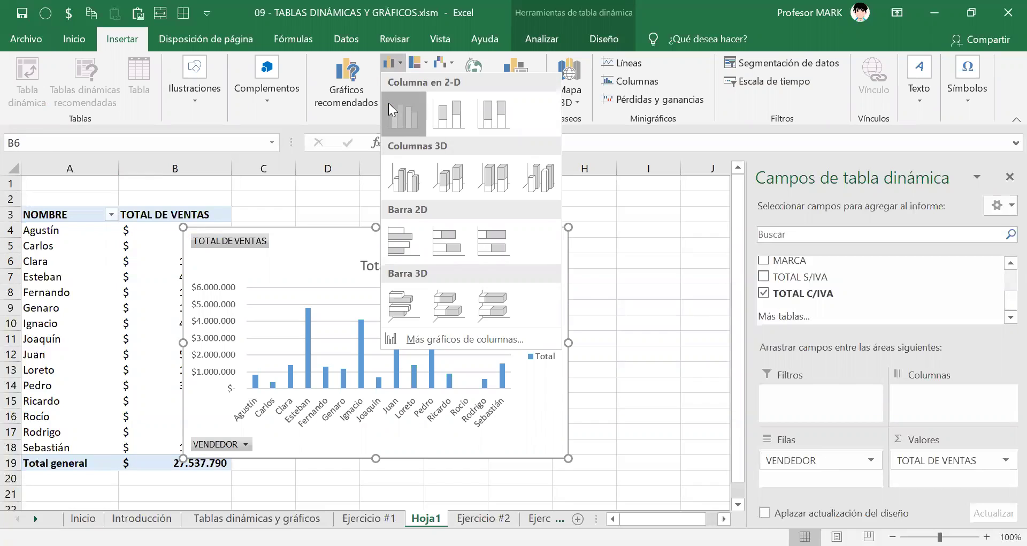
{"action": "left_click", "coordinate": [388, 103]}
{"action": "left_click_drag", "start_coordinate": [289, 253], "coordinate": [370, 219]}
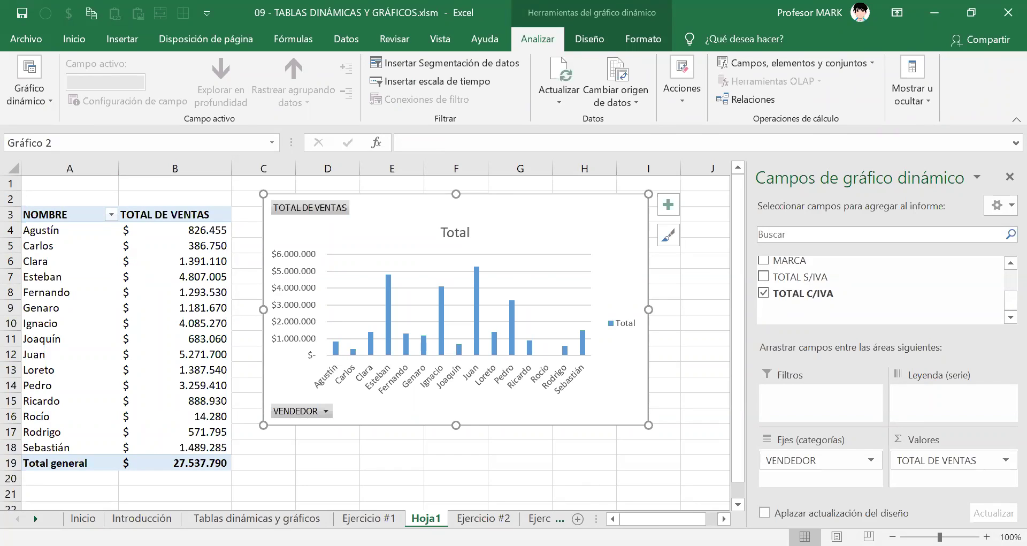
{"action": "mouse_move", "coordinate": [284, 239]}
{"action": "left_mouse_down"}
{"action": "mouse_move", "coordinate": [273, 373]}
{"action": "mouse_move", "coordinate": [318, 370]}
{"action": "mouse_move", "coordinate": [334, 268]}
{"action": "mouse_move", "coordinate": [311, 241]}
{"action": "mouse_move", "coordinate": [271, 240]}
{"action": "left_mouse_up"}
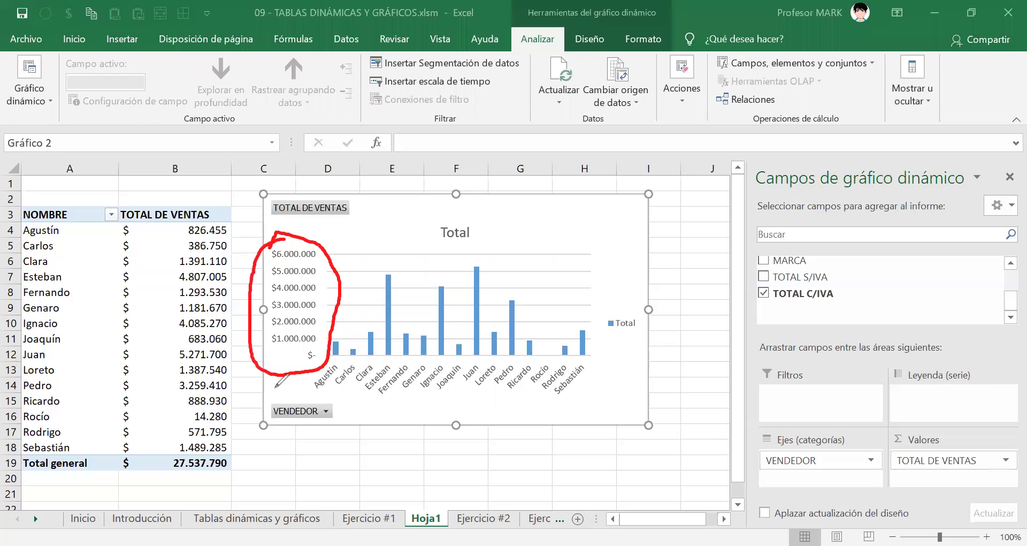
{"action": "mouse_move", "coordinate": [374, 401]}
{"action": "left_mouse_down"}
{"action": "mouse_move", "coordinate": [533, 399]}
{"action": "mouse_move", "coordinate": [514, 413]}
{"action": "mouse_move", "coordinate": [375, 410]}
{"action": "left_mouse_up"}
{"action": "mouse_move", "coordinate": [442, 382]}
{"action": "left_mouse_down"}
{"action": "mouse_move", "coordinate": [454, 373]}
{"action": "mouse_move", "coordinate": [452, 392]}
{"action": "left_mouse_up"}
{"action": "left_click", "coordinate": [449, 410]}
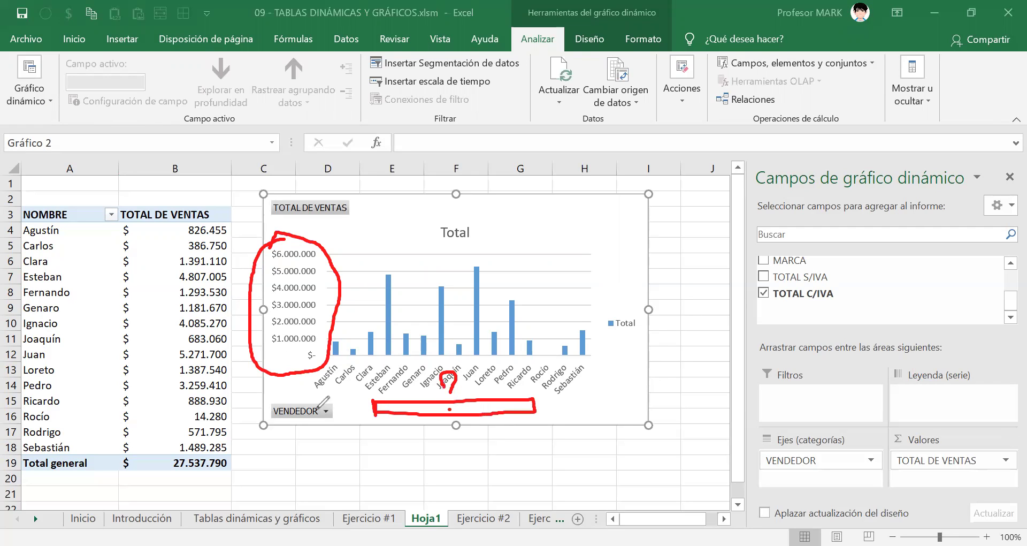
{"action": "mouse_move", "coordinate": [262, 253]}
{"action": "left_mouse_down"}
{"action": "mouse_move", "coordinate": [262, 326]}
{"action": "mouse_move", "coordinate": [281, 337]}
{"action": "mouse_move", "coordinate": [284, 258]}
{"action": "mouse_move", "coordinate": [265, 251]}
{"action": "mouse_move", "coordinate": [270, 285]}
{"action": "mouse_move", "coordinate": [278, 275]}
{"action": "mouse_move", "coordinate": [273, 302]}
{"action": "left_mouse_up"}
{"action": "left_click_drag", "start_coordinate": [488, 397], "coordinate": [490, 405]}
{"action": "mouse_move", "coordinate": [483, 212]}
{"action": "left_mouse_down"}
{"action": "mouse_move", "coordinate": [357, 204]}
{"action": "mouse_move", "coordinate": [513, 259]}
{"action": "mouse_move", "coordinate": [589, 255]}
{"action": "mouse_move", "coordinate": [497, 203]}
{"action": "left_mouse_up"}
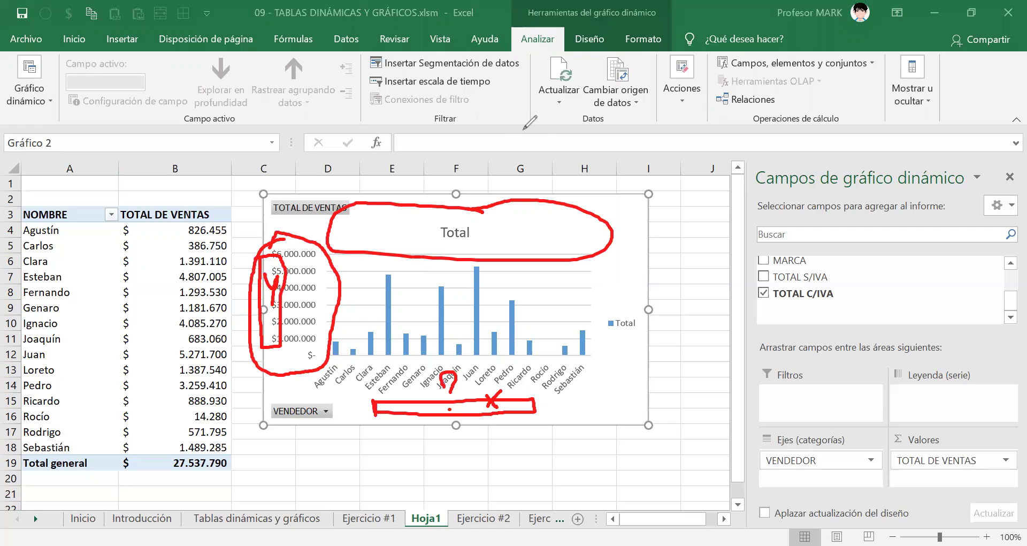
{"action": "key", "text": "e"}
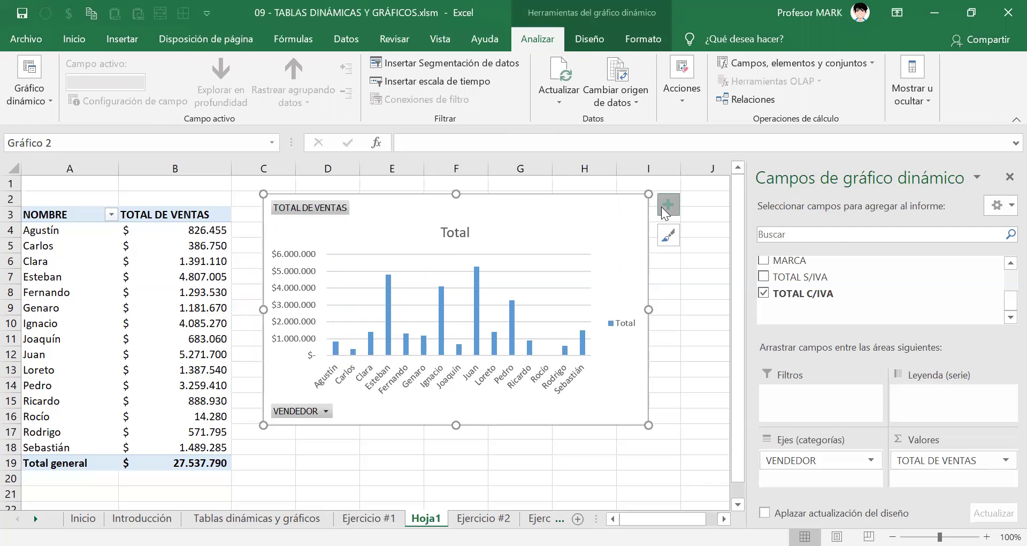
Add axis titles to the chart and set the horizontal axis title to NOMBRE in bold
{"action": "left_click", "coordinate": [668, 206]}
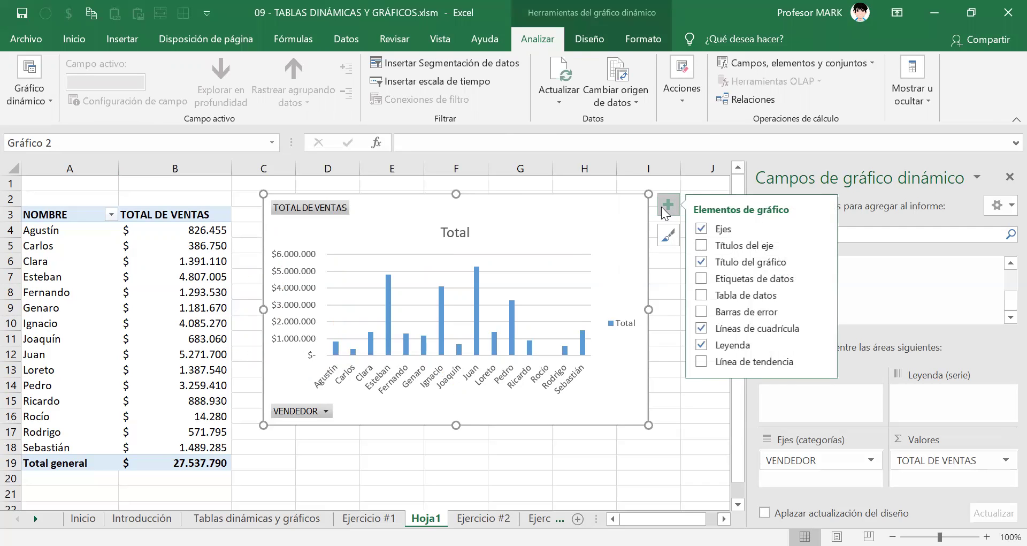
{"action": "left_click", "coordinate": [704, 247]}
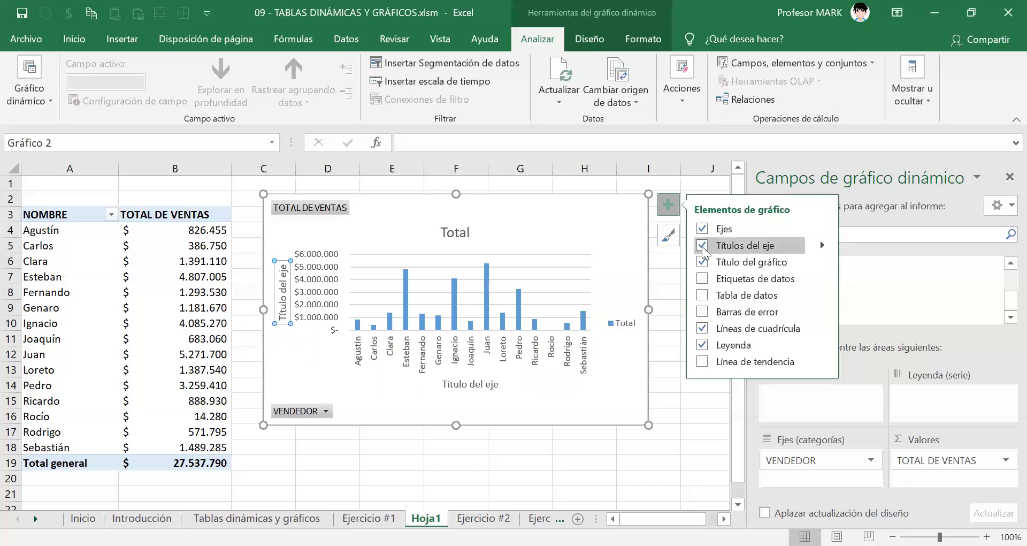
{"action": "left_click", "coordinate": [481, 385]}
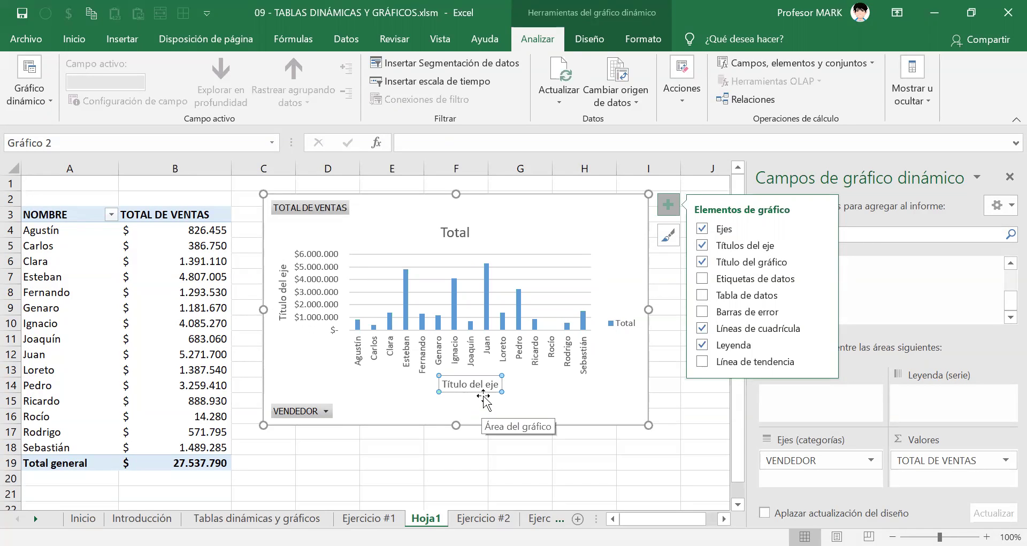
{"action": "type", "text": "NOMBRE"}
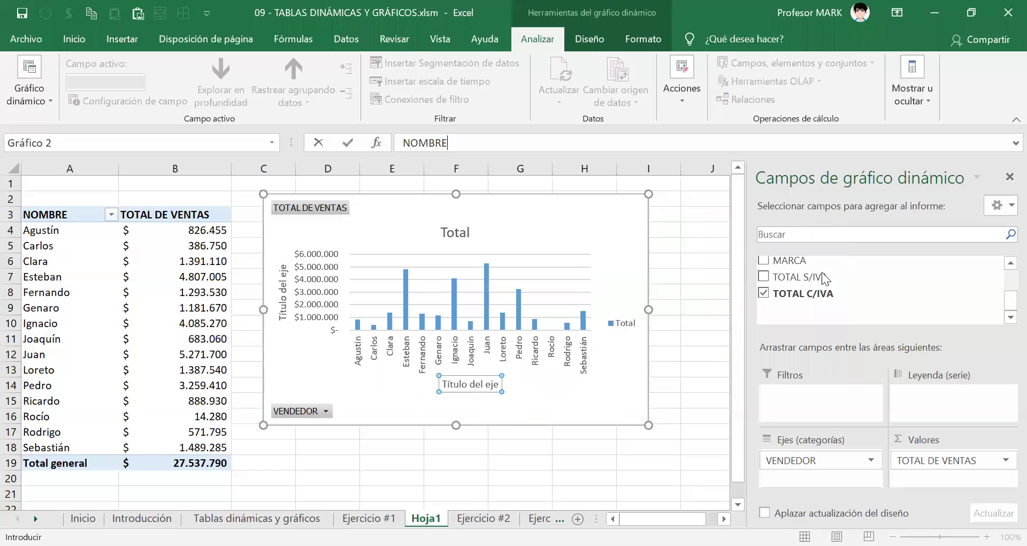
{"action": "key", "text": "Return"}
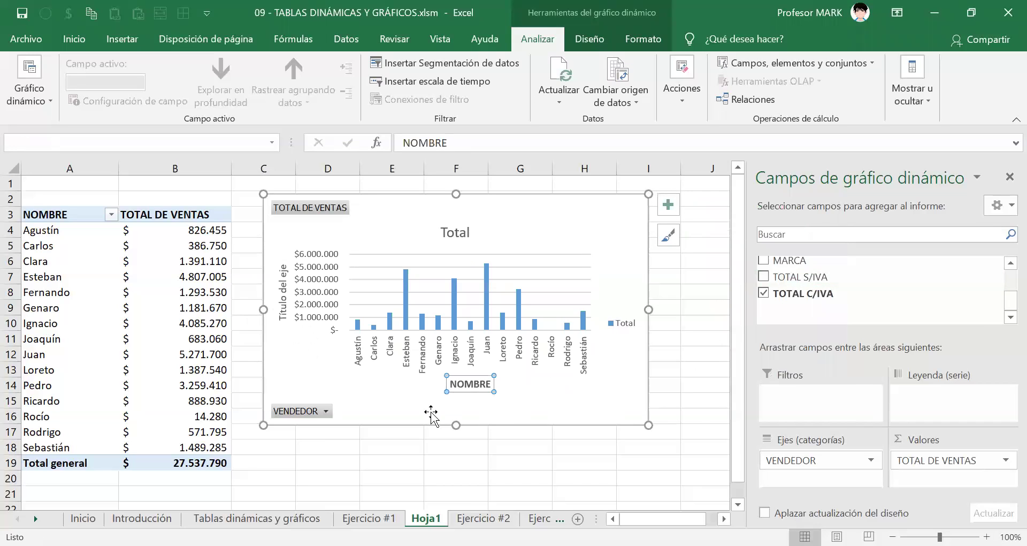
Set the vertical axis title to TOTAL DE VENTAS in bold
{"action": "left_click", "coordinate": [274, 276]}
{"action": "left_click", "coordinate": [278, 266]}
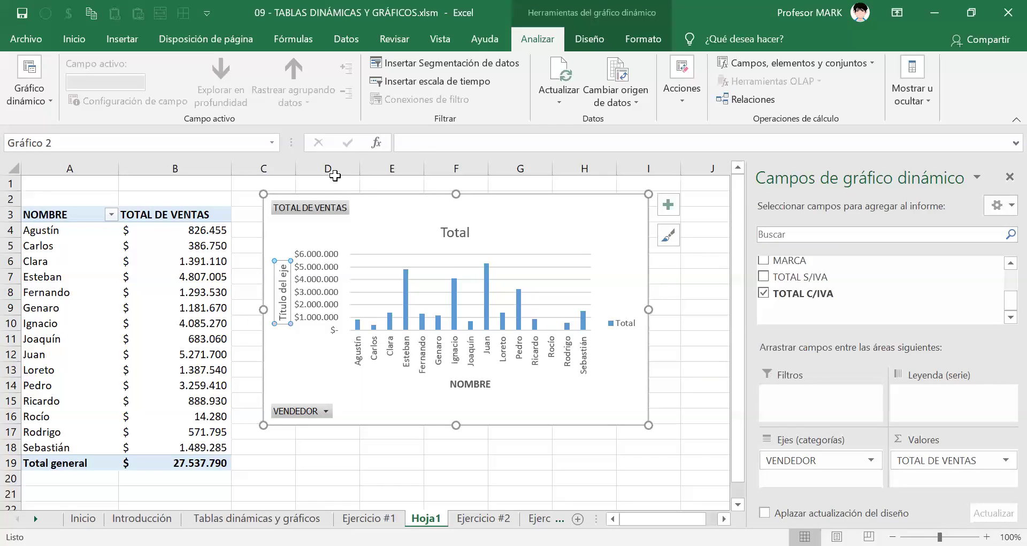
{"action": "type", "text": "TOTAL DE VENTAS"}
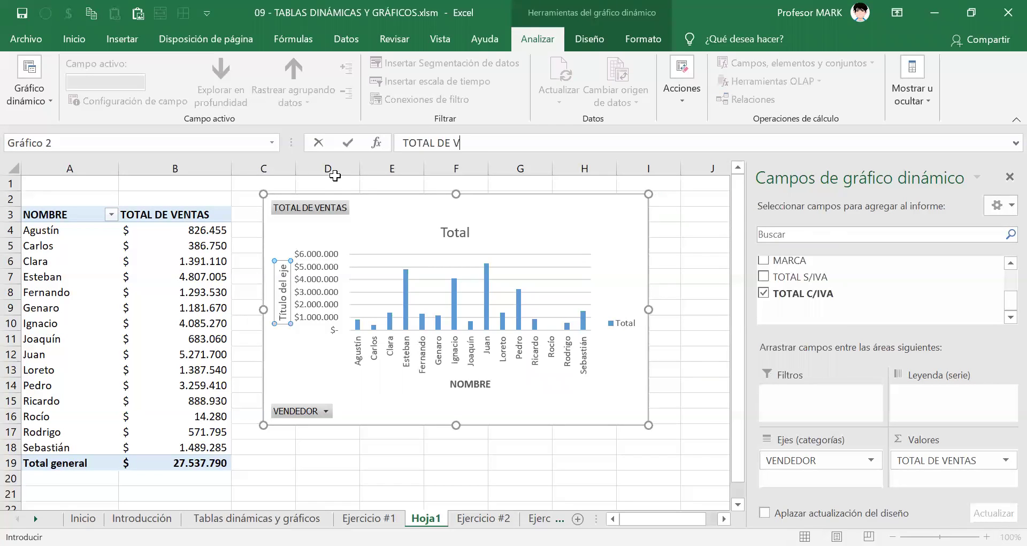
{"action": "key", "text": "Return"}
{"action": "key", "text": "ctrl+n"}
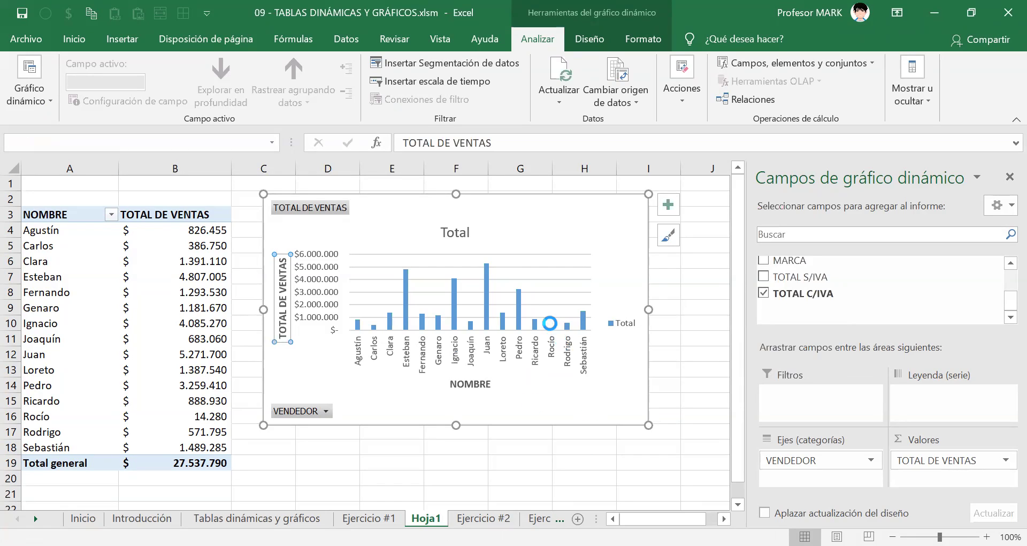
Enlarge the chart to about 14,69 cm wide by 9,13 cm high and title it RECAUDACIÓN DE CADA VENDEDOR in bold
{"action": "left_click_drag", "start_coordinate": [646, 421], "coordinate": [709, 470]}
{"action": "left_click", "coordinate": [482, 232]}
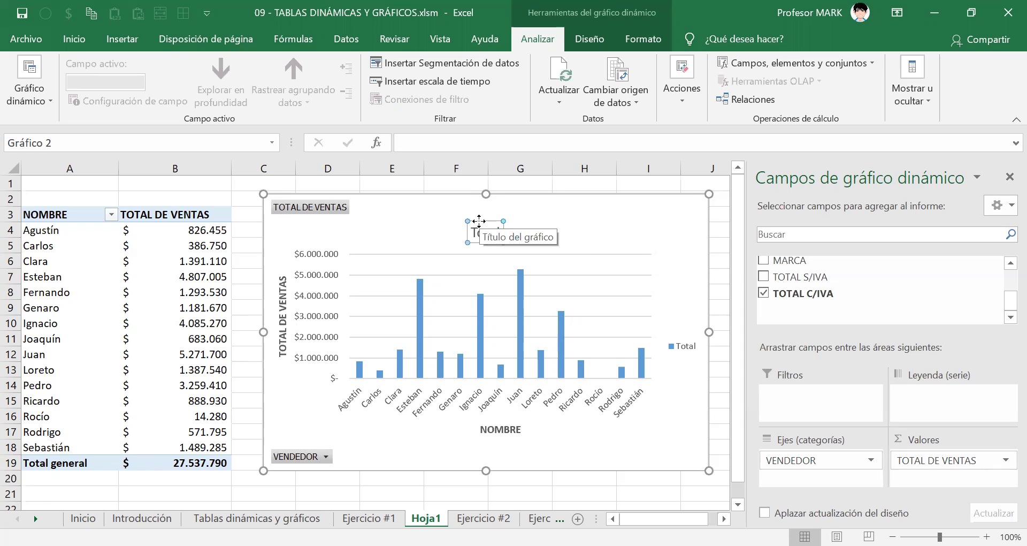
{"action": "type", "text": "RE"}
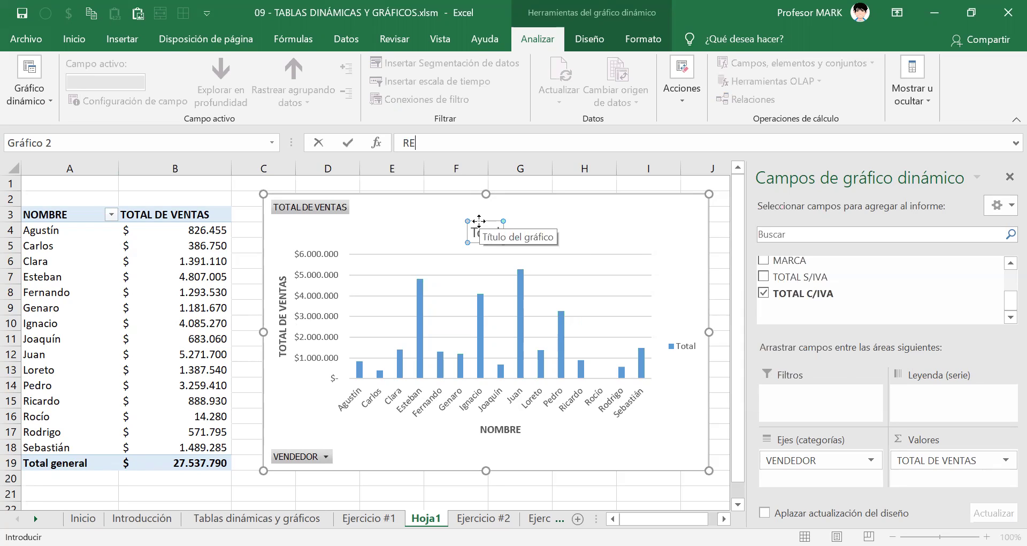
{"action": "type", "text": "CAUDACIÓN DE CADA VENDEDOR"}
{"action": "key", "text": "Return"}
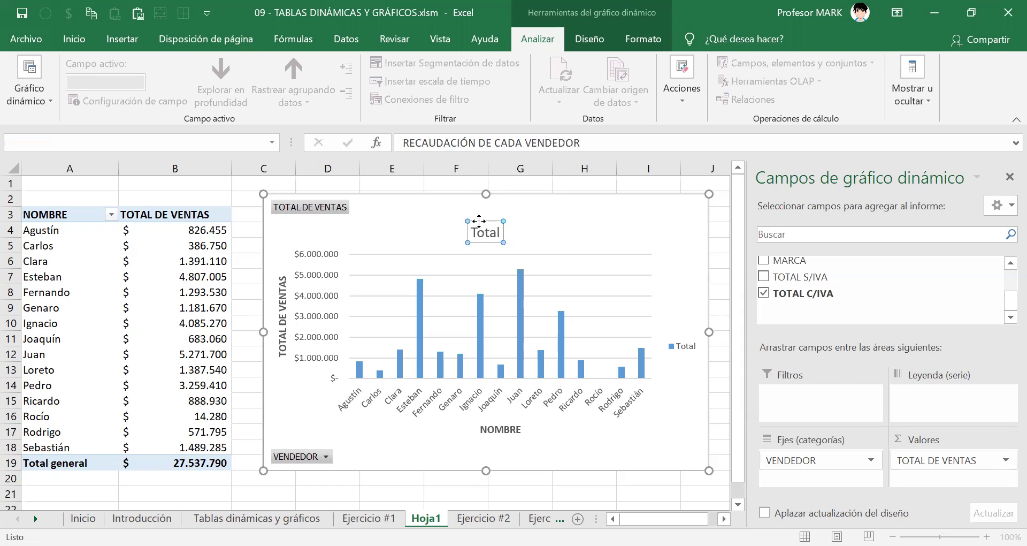
{"action": "key", "text": "ctrl+n"}
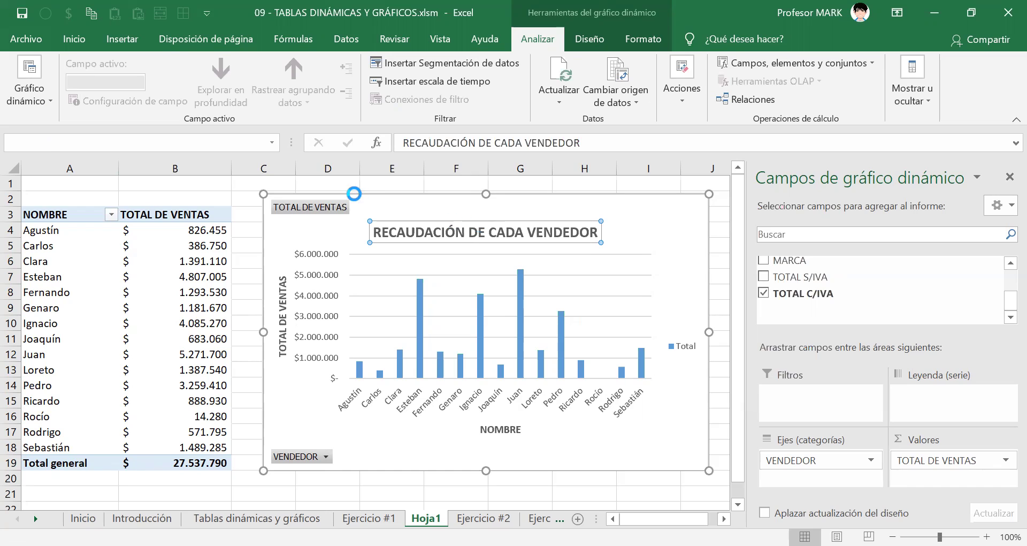
{"action": "left_click", "coordinate": [460, 201]}
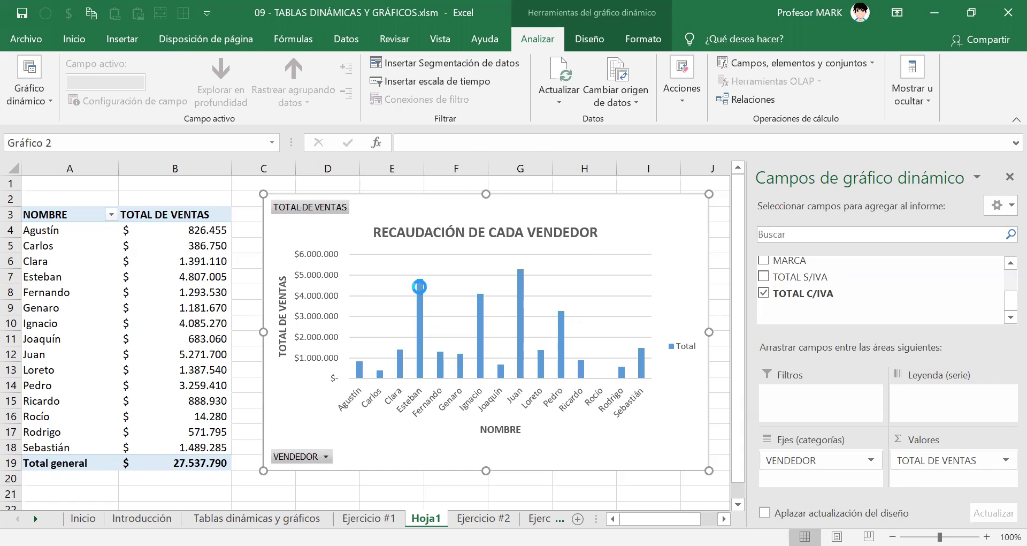
Format the chart's column series with a red fill and a black outline
{"action": "left_click", "coordinate": [419, 287]}
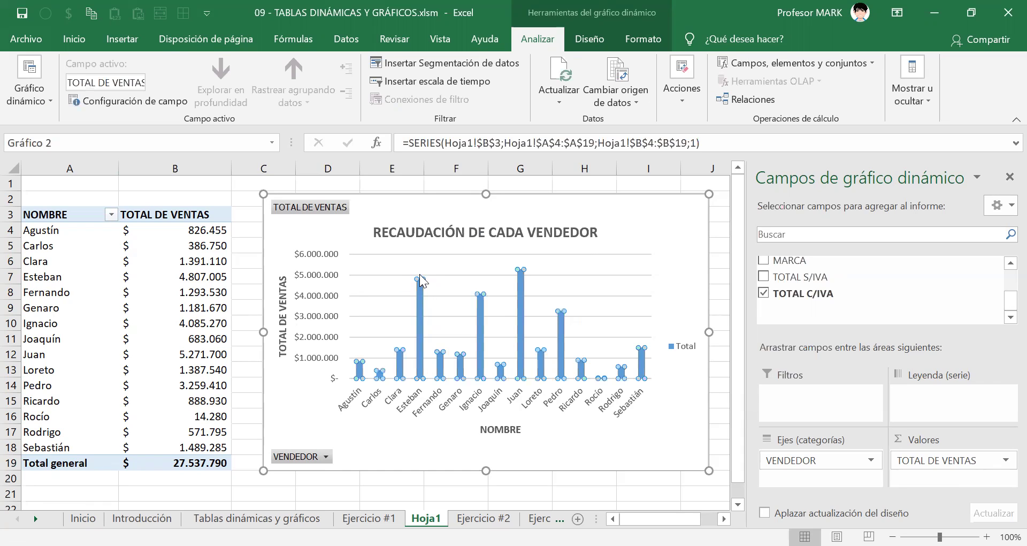
{"action": "left_click", "coordinate": [598, 39]}
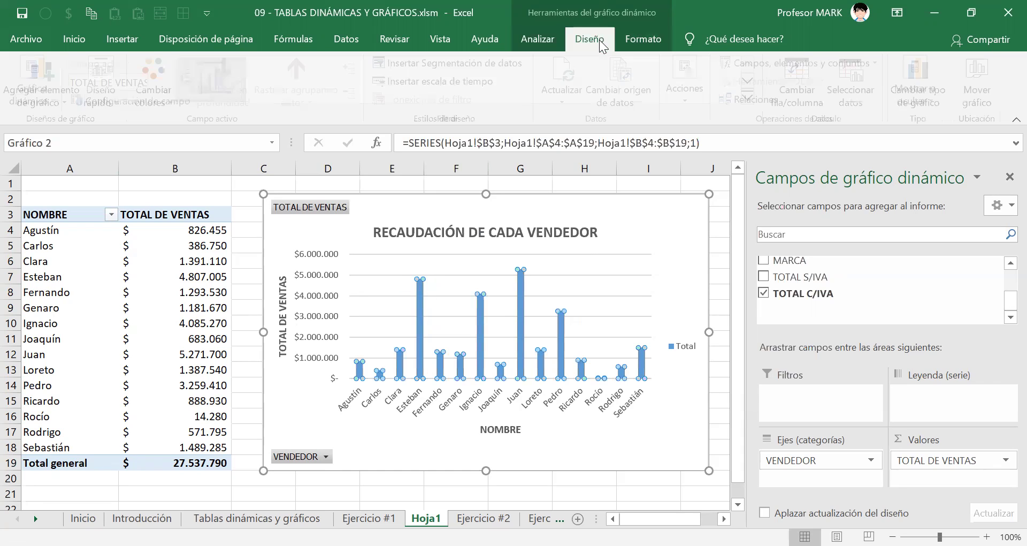
{"action": "left_click", "coordinate": [645, 42]}
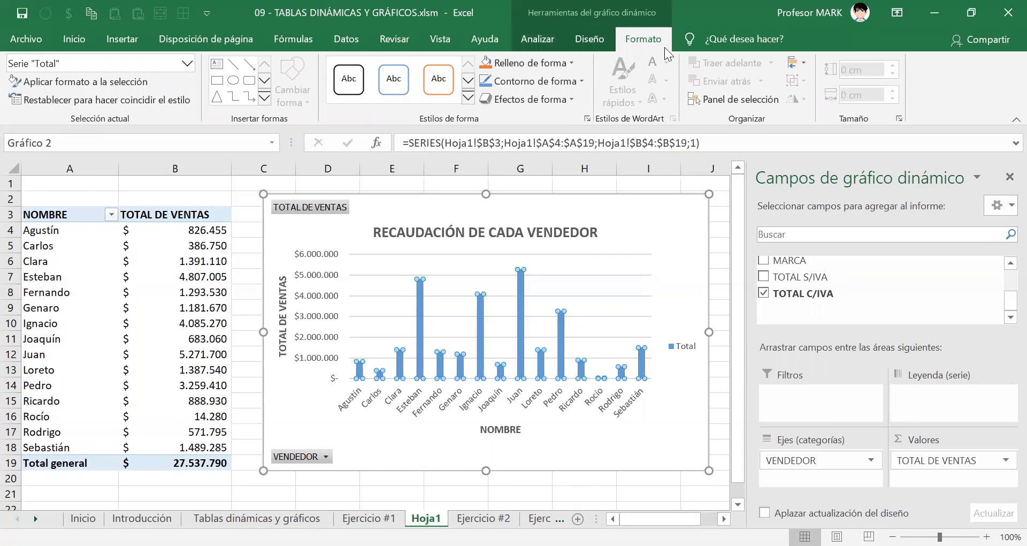
{"action": "left_click", "coordinate": [543, 65]}
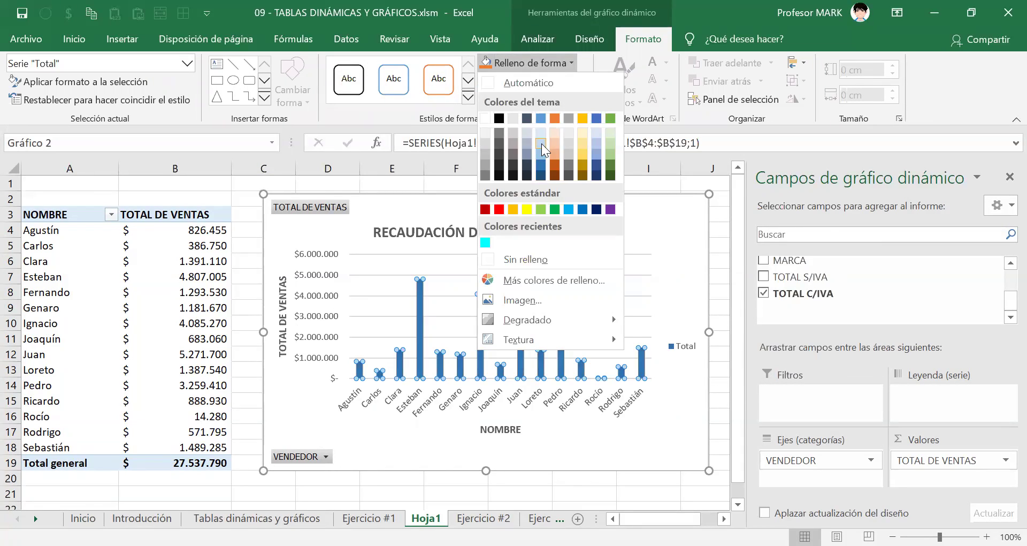
{"action": "left_click", "coordinate": [504, 212]}
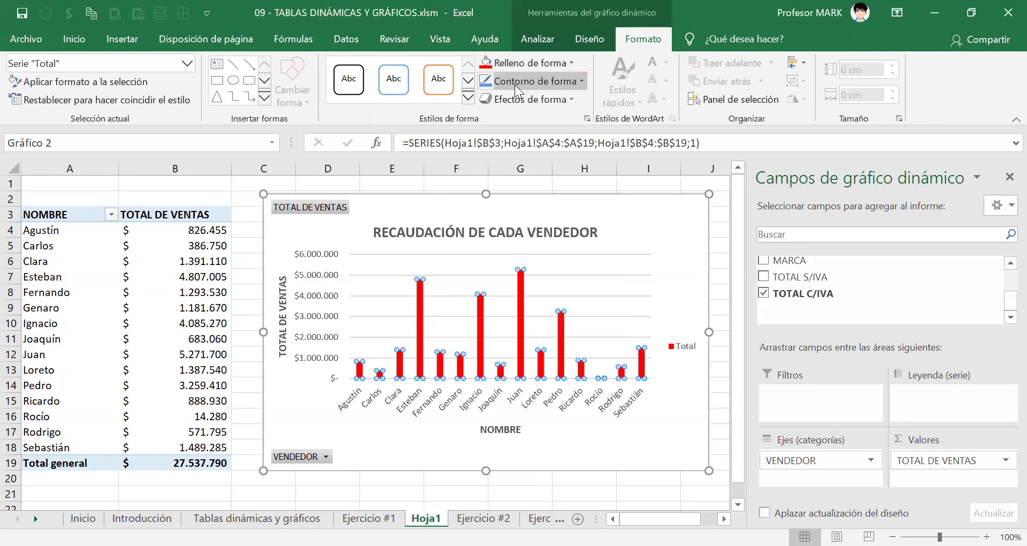
{"action": "left_click", "coordinate": [627, 233]}
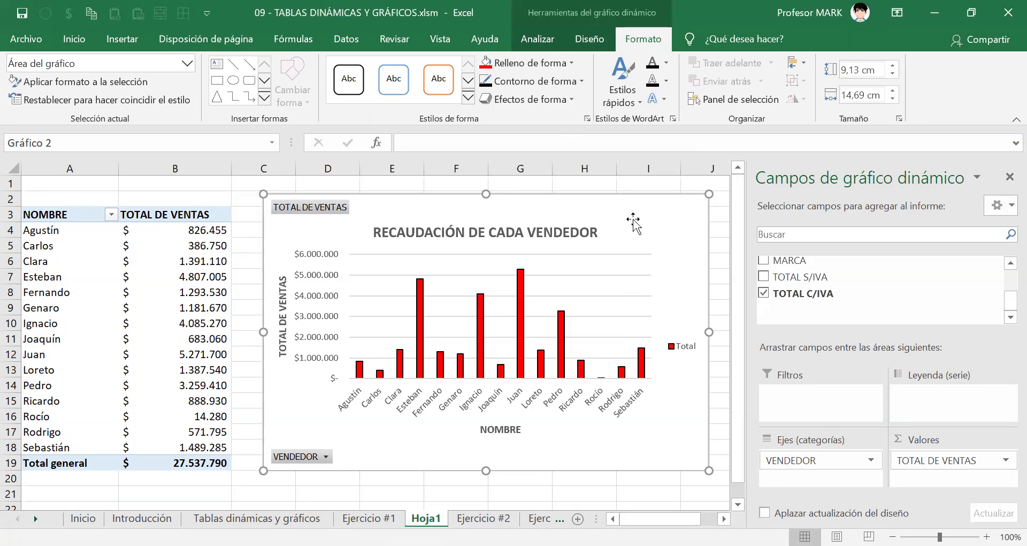
Remove the legend from the RECAUDACIÓN DE CADA VENDEDOR chart and deselect the chart
{"action": "left_click", "coordinate": [724, 518]}
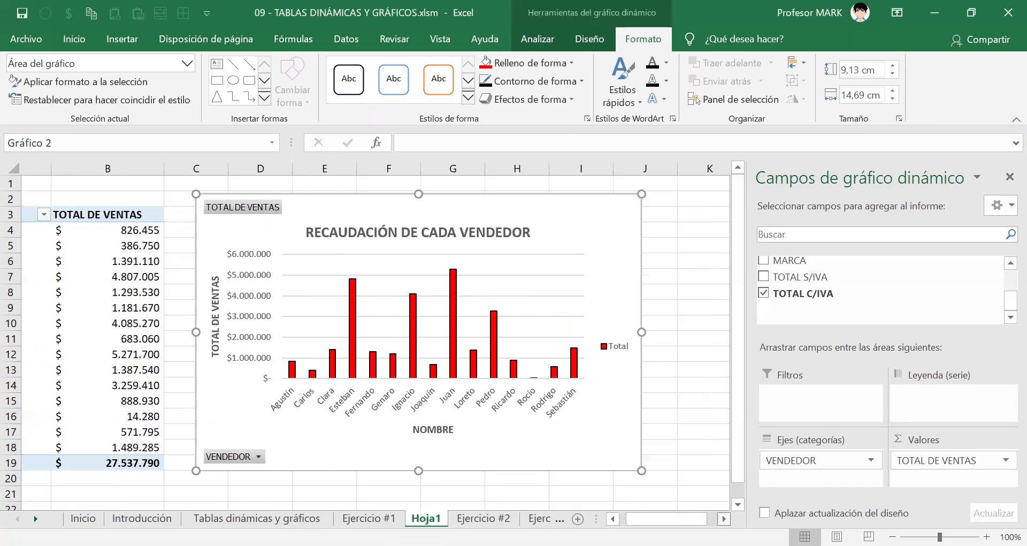
{"action": "left_click", "coordinate": [724, 519]}
{"action": "left_click", "coordinate": [519, 204]}
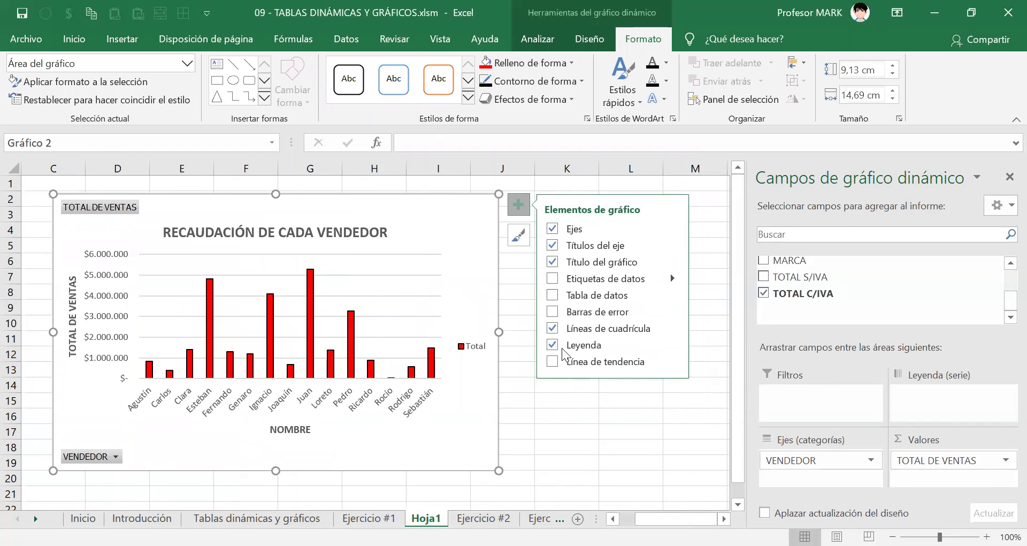
{"action": "left_click", "coordinate": [552, 344]}
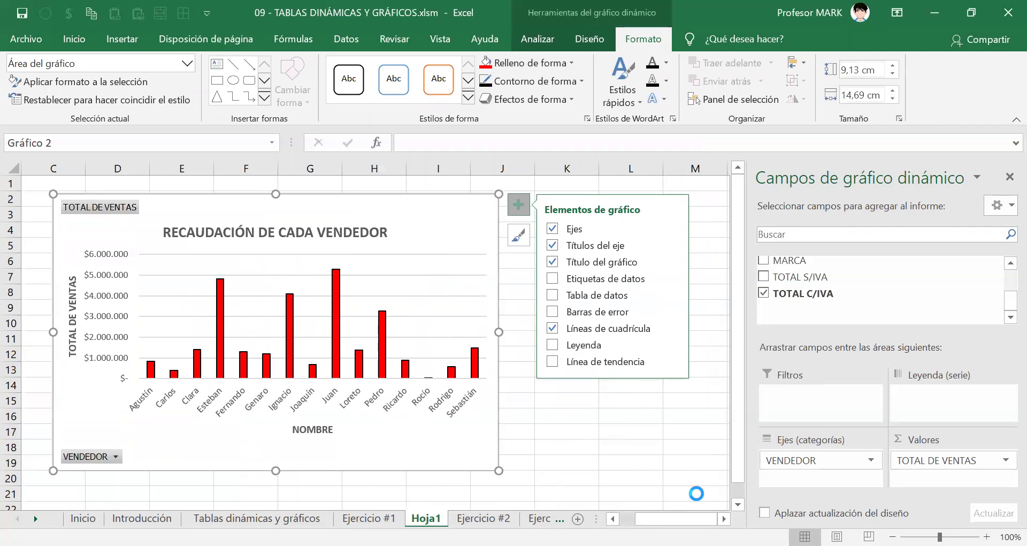
{"action": "left_click", "coordinate": [631, 431]}
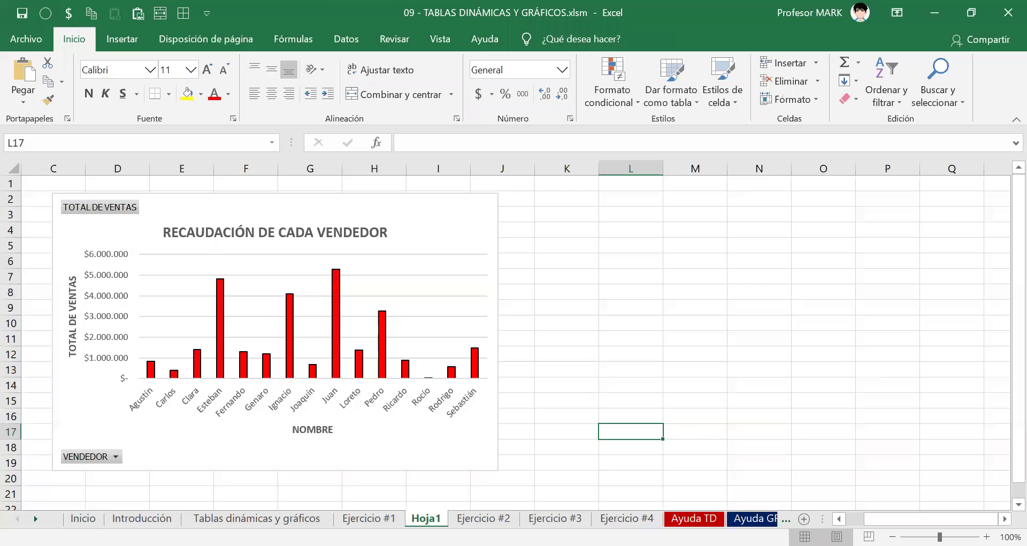
Cut the RECAUDACIÓN DE CADA VENDEDOR chart from sheet Hoja1
{"action": "scroll", "coordinate": [738, 462], "scroll_direction": "left", "scroll_amount": 2}
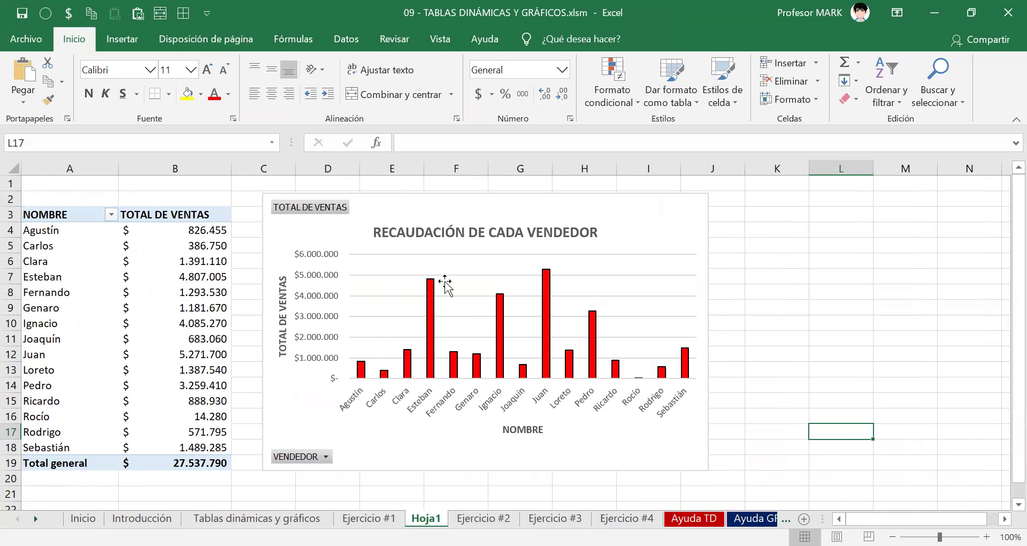
{"action": "left_click_drag", "start_coordinate": [486, 247], "coordinate": [369, 211]}
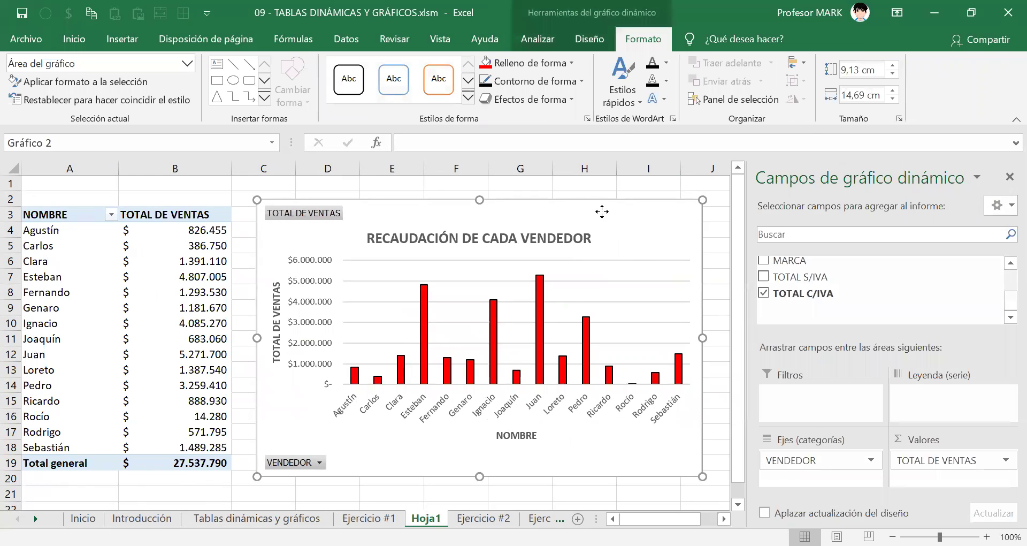
{"action": "right_click", "coordinate": [602, 212]}
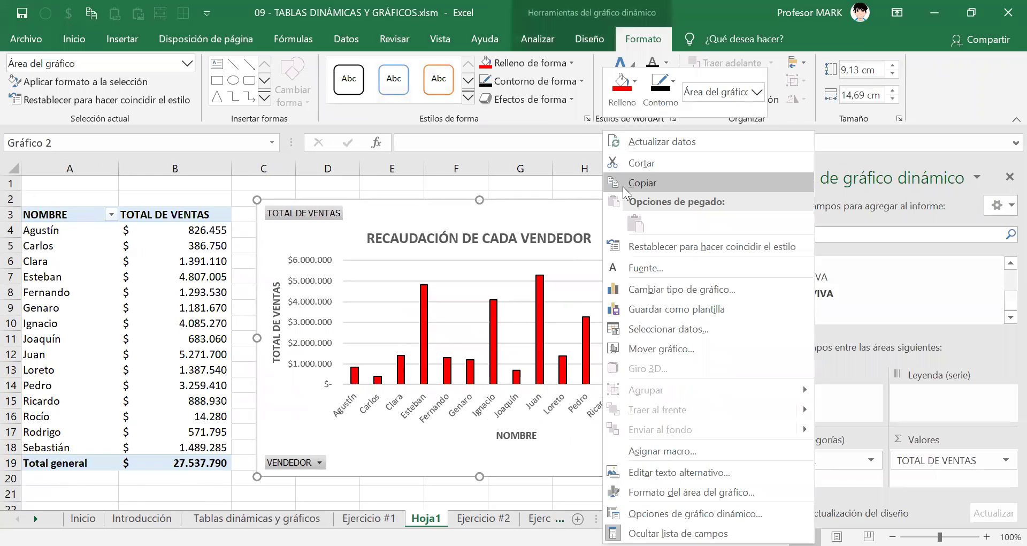
{"action": "left_click", "coordinate": [640, 163]}
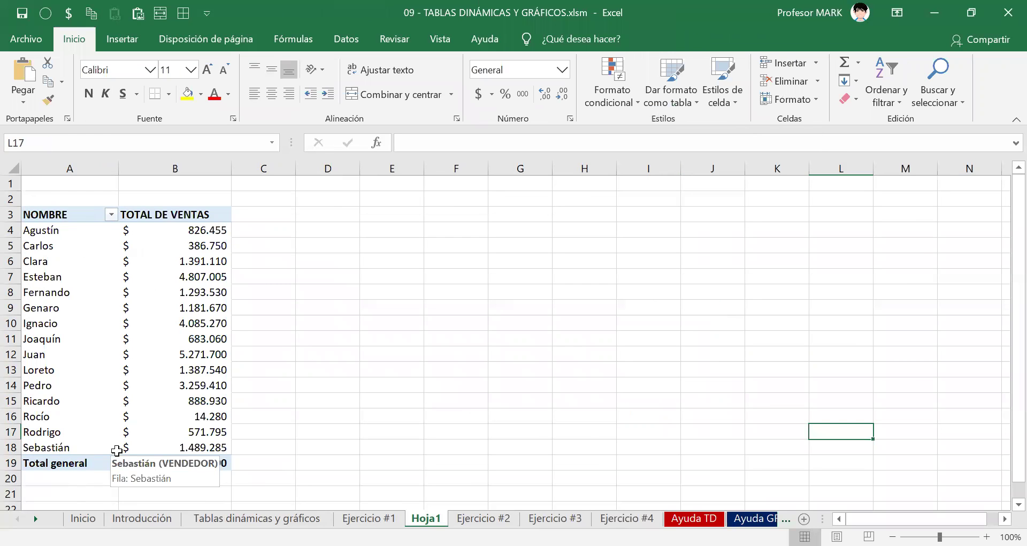
On sheet Ejercicio #2, delete the existing three-series chart beside the vendor sales pivot table
{"action": "left_click", "coordinate": [370, 518]}
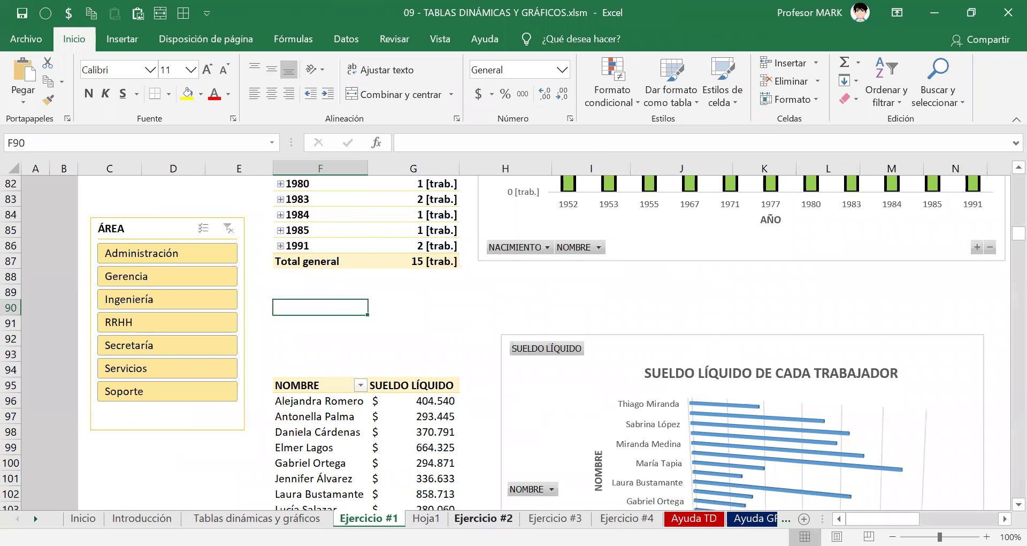
{"action": "left_click", "coordinate": [483, 518]}
{"action": "scroll", "coordinate": [369, 408], "scroll_direction": "down", "scroll_amount": 1}
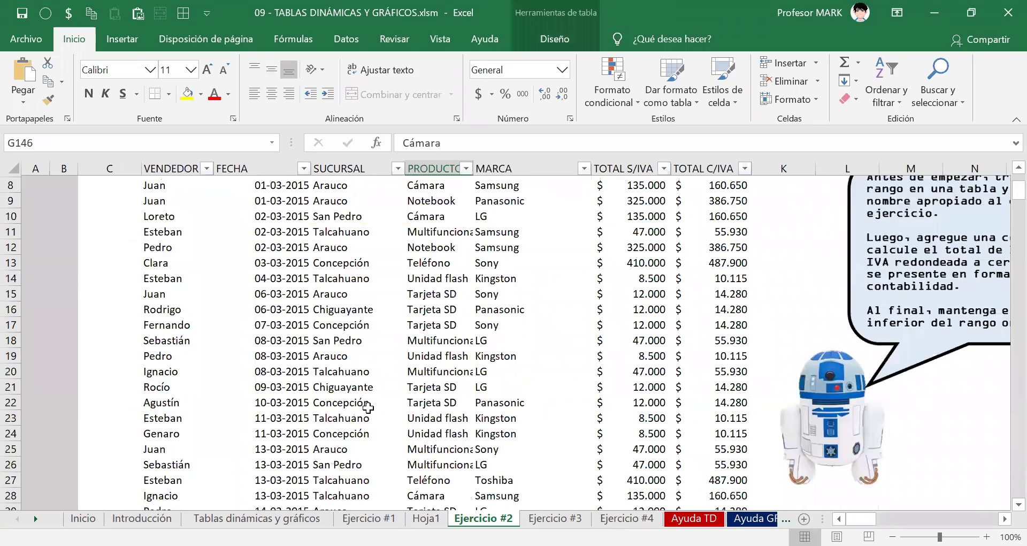
{"action": "scroll", "coordinate": [368, 408], "scroll_direction": "down", "scroll_amount": 20}
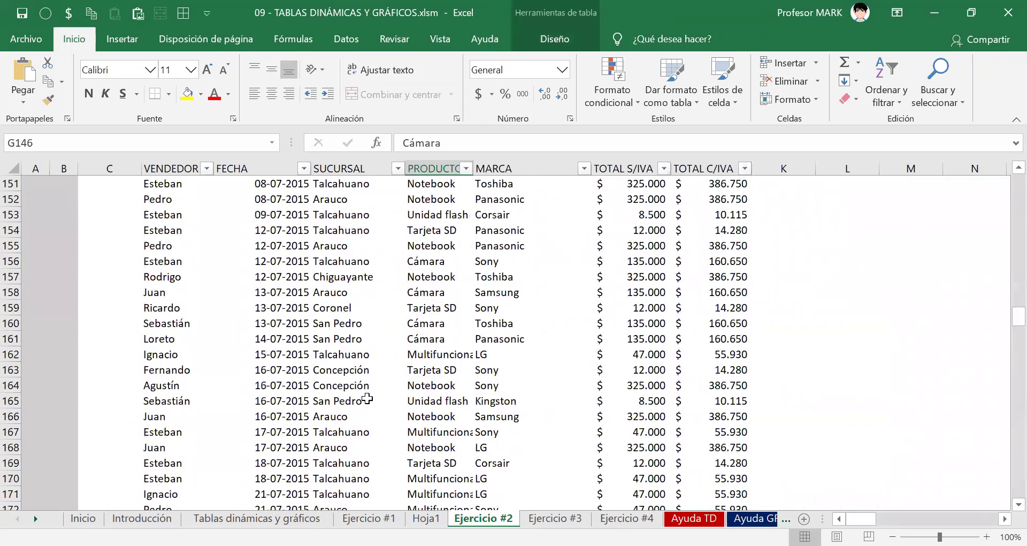
{"action": "scroll", "coordinate": [367, 399], "scroll_direction": "down", "scroll_amount": 20}
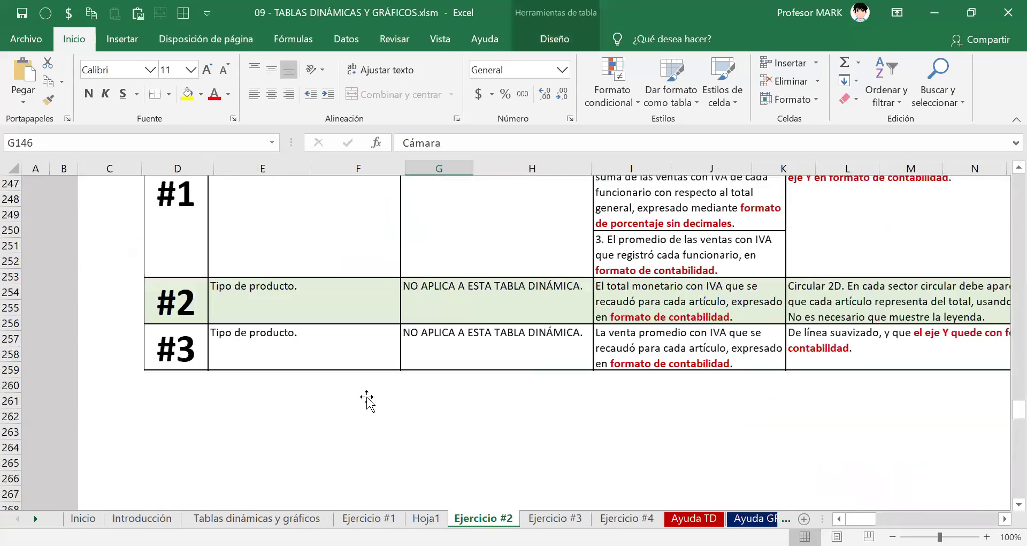
{"action": "scroll", "coordinate": [367, 399], "scroll_direction": "down", "scroll_amount": 2}
{"action": "scroll", "coordinate": [367, 399], "scroll_direction": "down", "scroll_amount": 20}
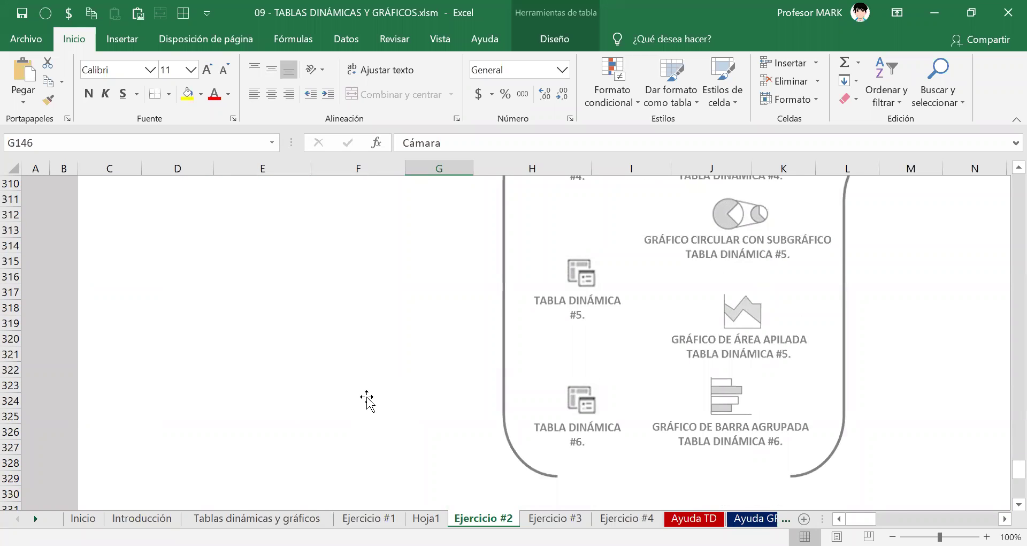
{"action": "scroll", "coordinate": [367, 399], "scroll_direction": "down", "scroll_amount": 1}
{"action": "scroll", "coordinate": [367, 398], "scroll_direction": "up", "scroll_amount": 5}
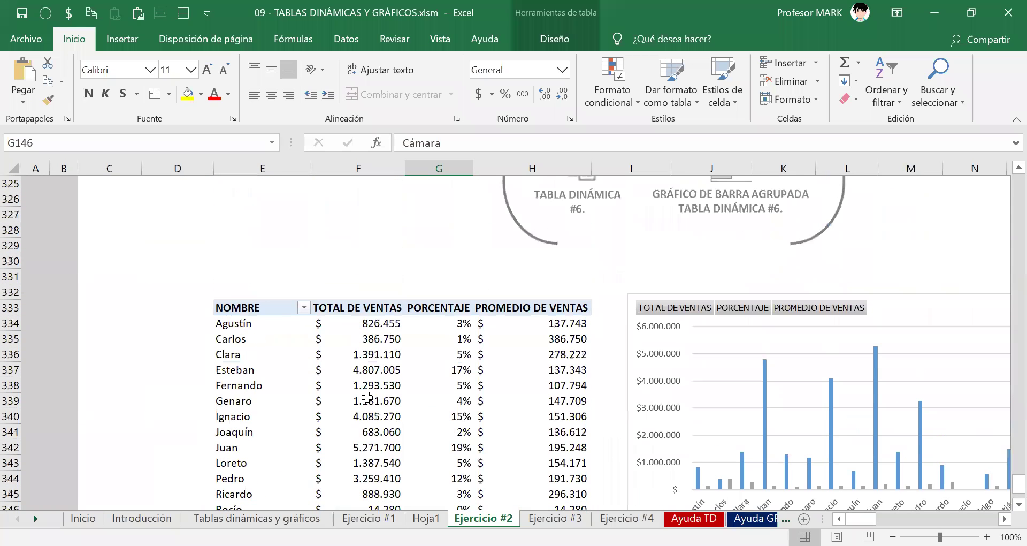
{"action": "left_click", "coordinate": [1005, 518]}
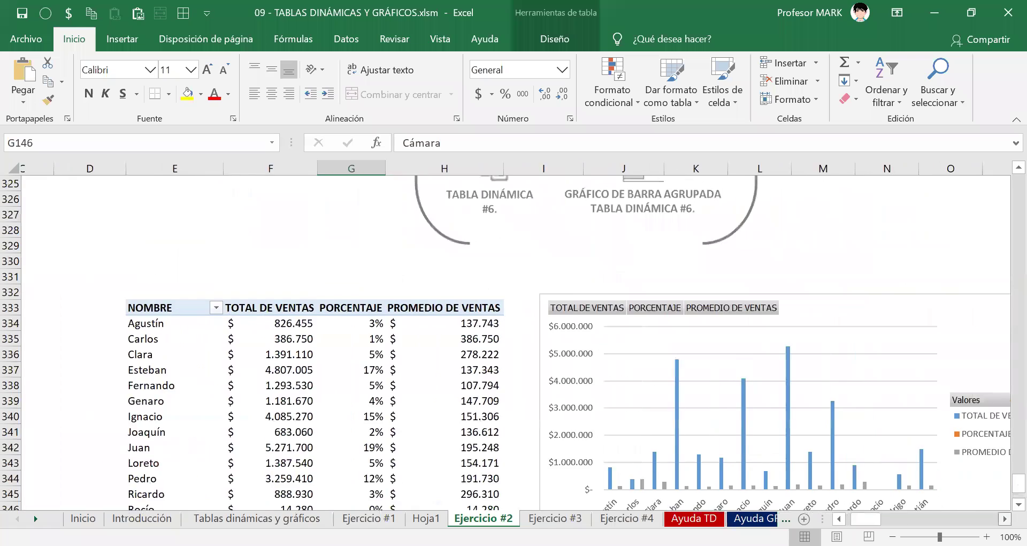
{"action": "scroll", "coordinate": [589, 358], "scroll_direction": "down", "scroll_amount": 2}
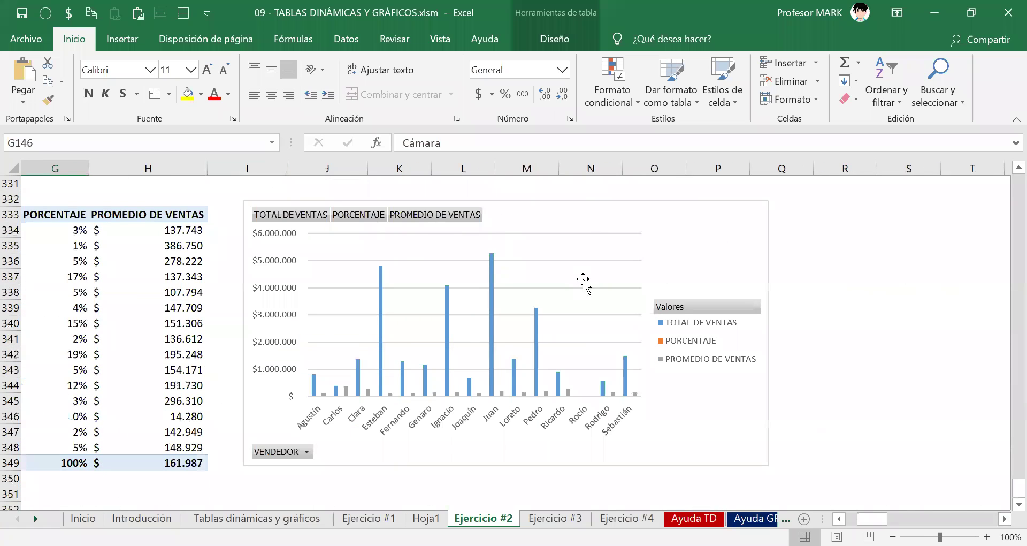
{"action": "left_click", "coordinate": [677, 214]}
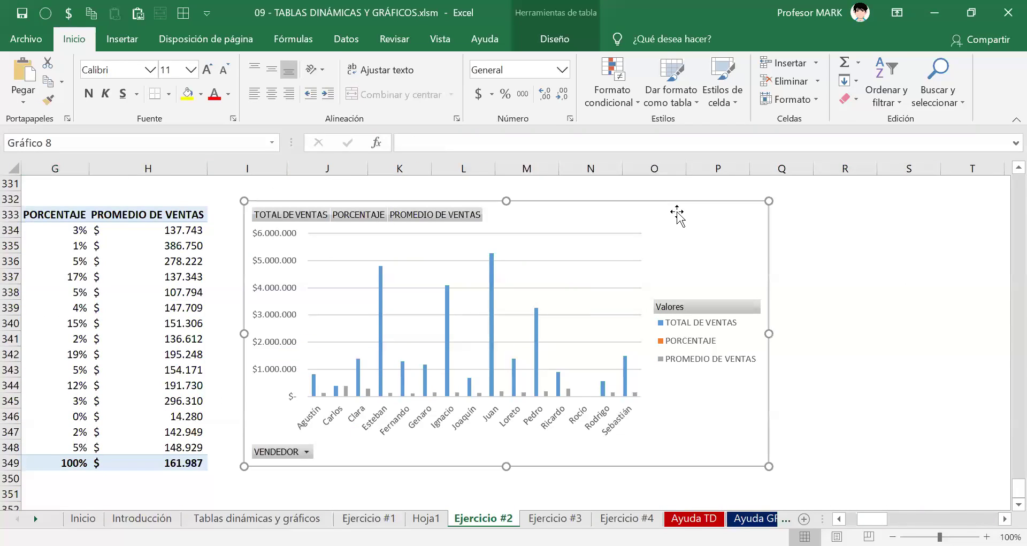
{"action": "key", "text": "Delete"}
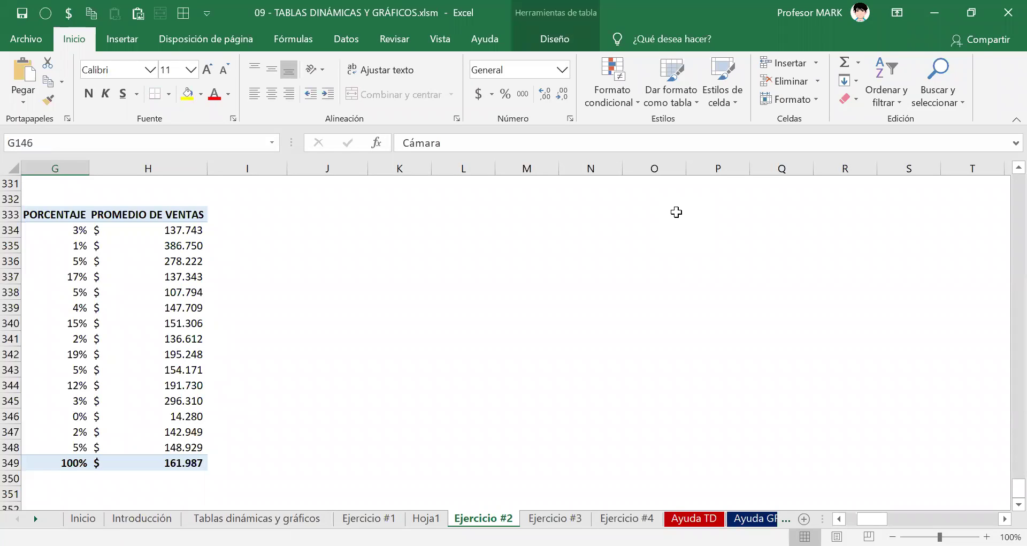
Paste the cut chart at cell J333 and close the chart field list
{"action": "left_click", "coordinate": [320, 212]}
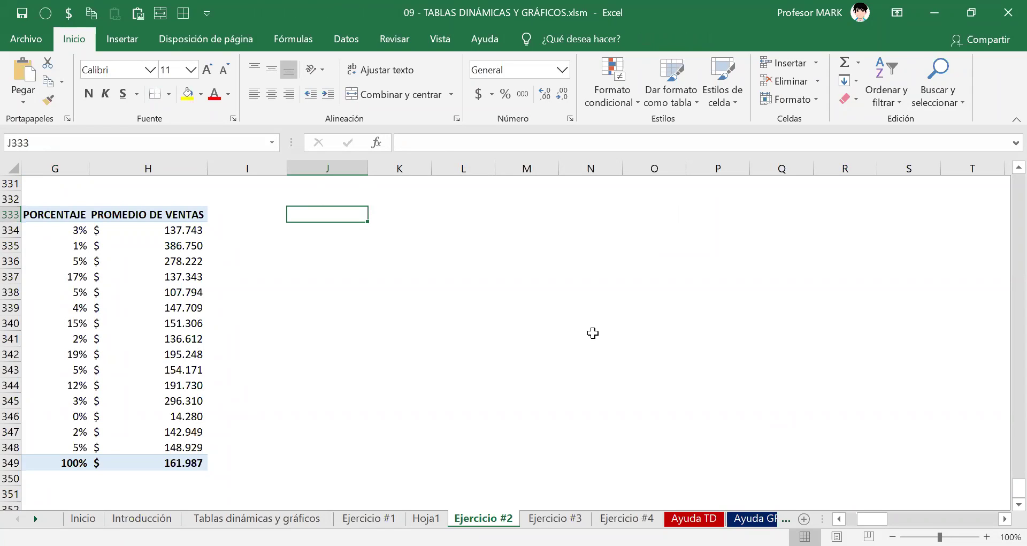
{"action": "key", "text": "ctrl+v"}
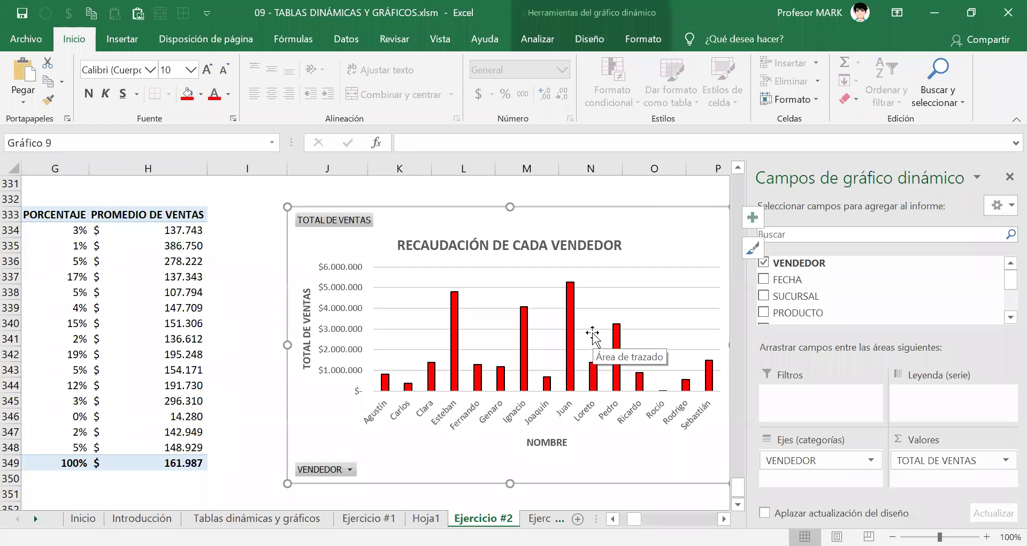
{"action": "left_click", "coordinate": [1010, 177]}
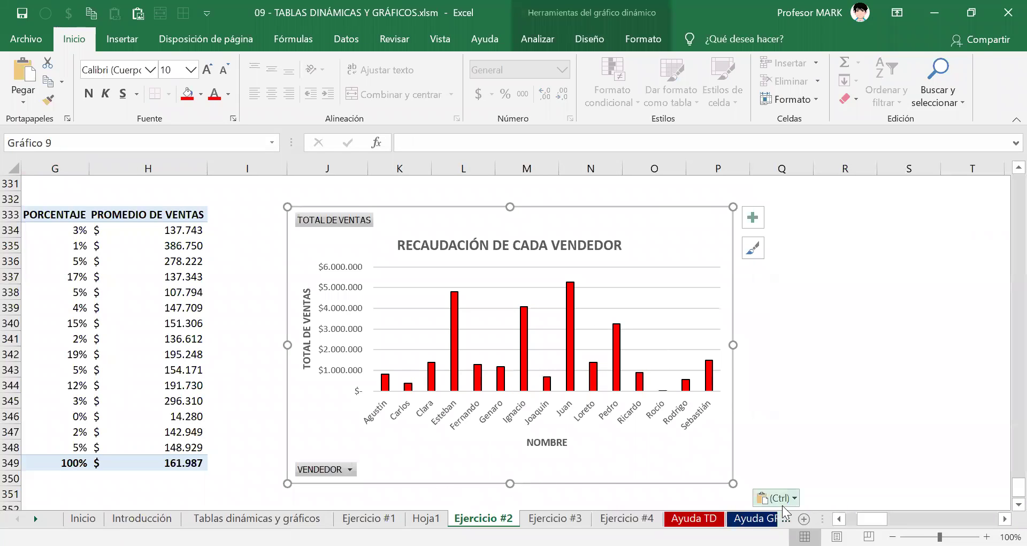
On sheet Ejercicio #2, move the pasted chart closer to the vendor pivot table and select cell F334
{"action": "left_click", "coordinate": [738, 516]}
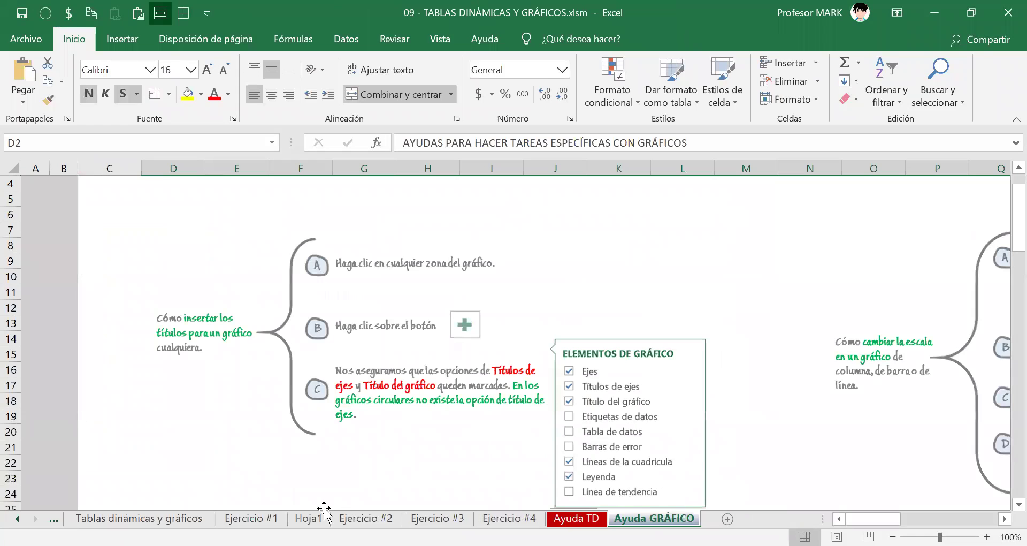
{"action": "left_click", "coordinate": [368, 518]}
{"action": "left_click", "coordinate": [839, 519]}
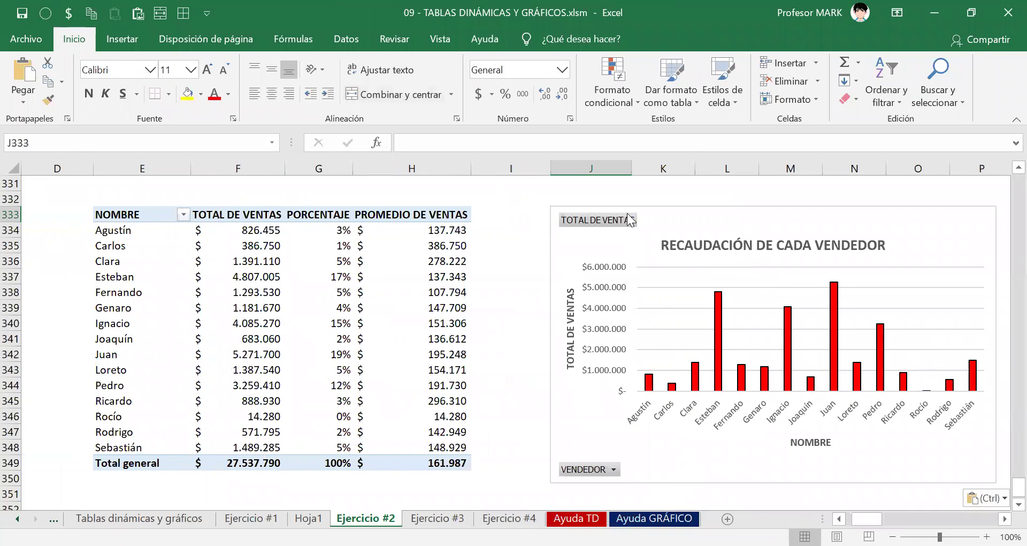
{"action": "left_click_drag", "start_coordinate": [670, 209], "coordinate": [614, 206]}
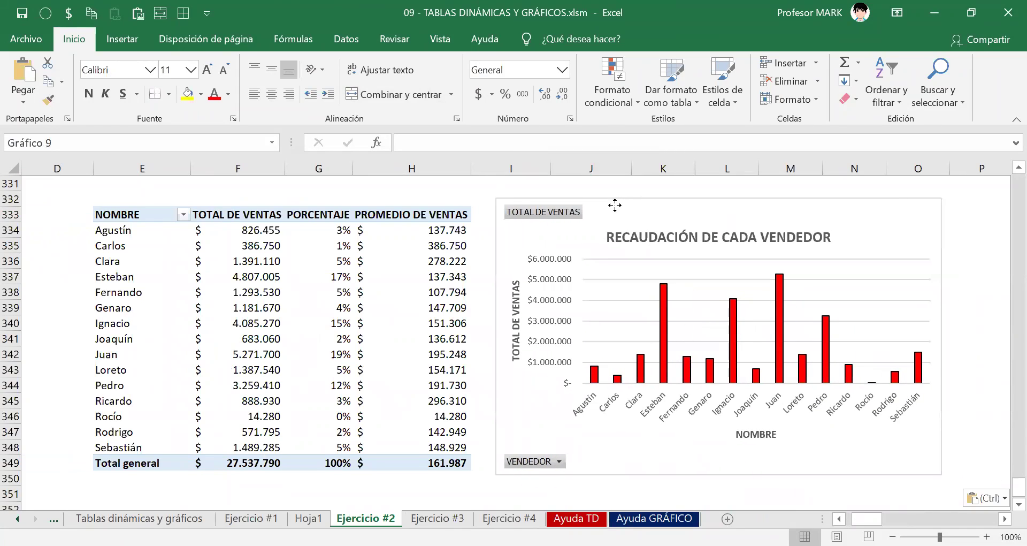
{"action": "left_click", "coordinate": [217, 229]}
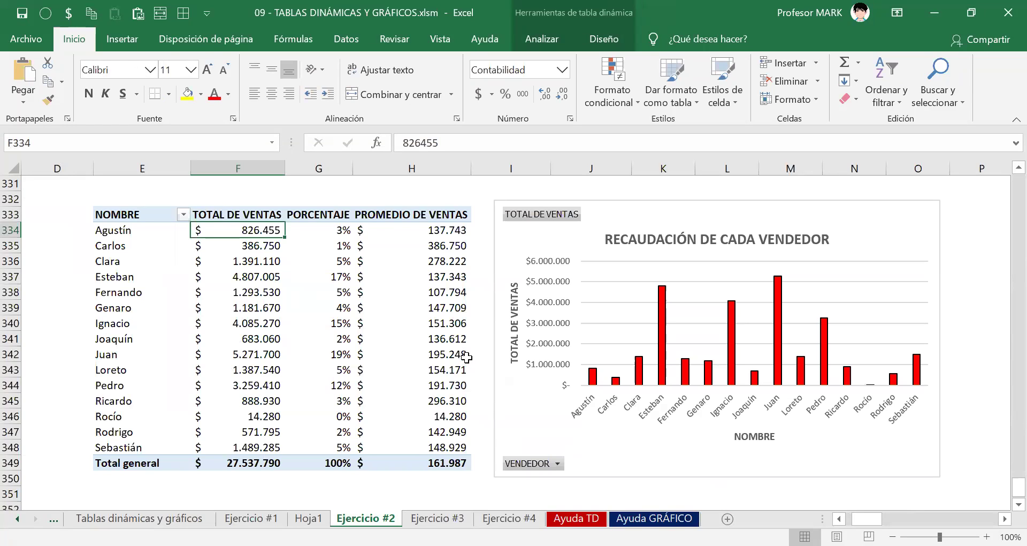
Hide the sheet Hoja1
{"action": "mouse_move", "coordinate": [467, 357]}
{"action": "left_click", "coordinate": [308, 518]}
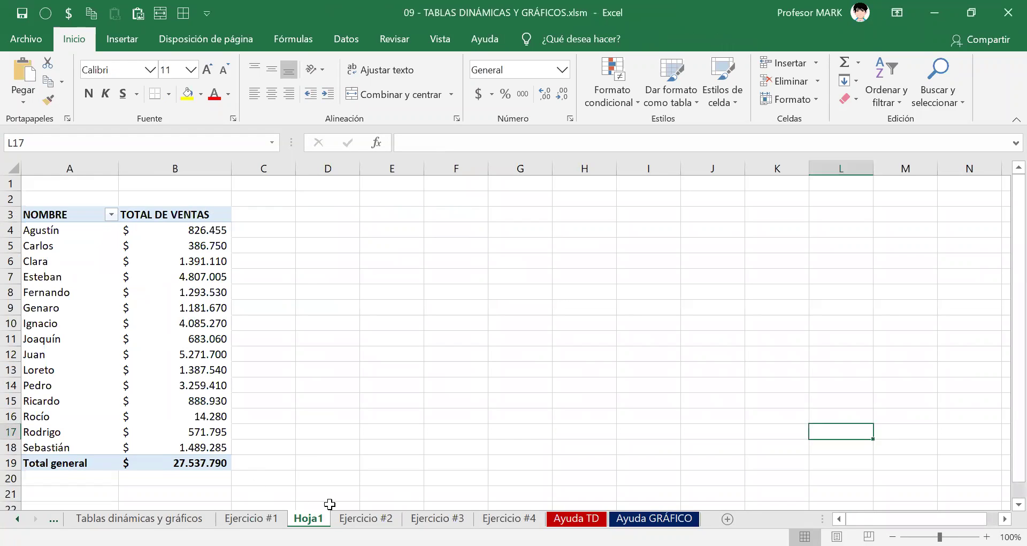
{"action": "right_click", "coordinate": [308, 518]}
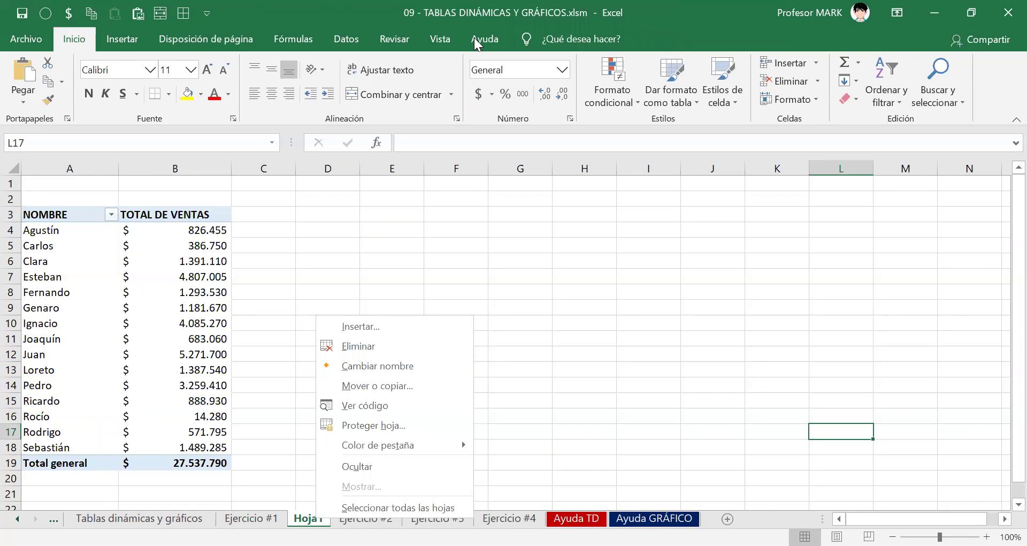
{"action": "left_click_drag", "start_coordinate": [327, 501], "coordinate": [325, 503]}
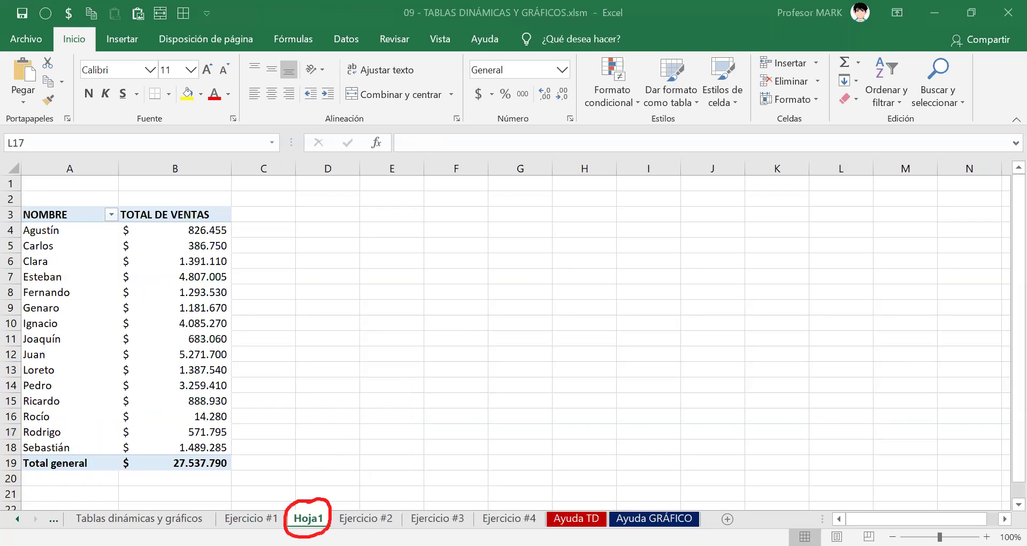
{"action": "right_click", "coordinate": [314, 515]}
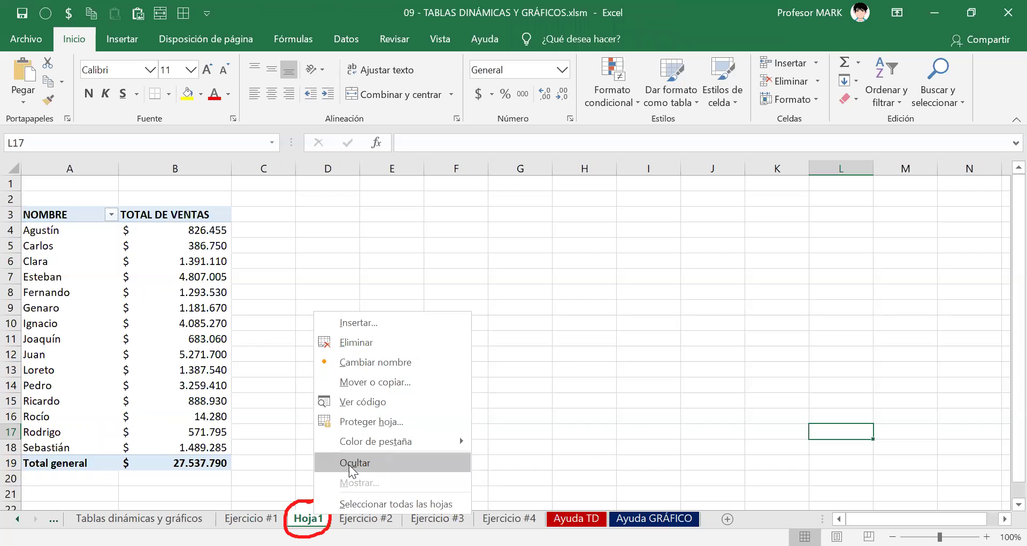
{"action": "left_click", "coordinate": [629, 113]}
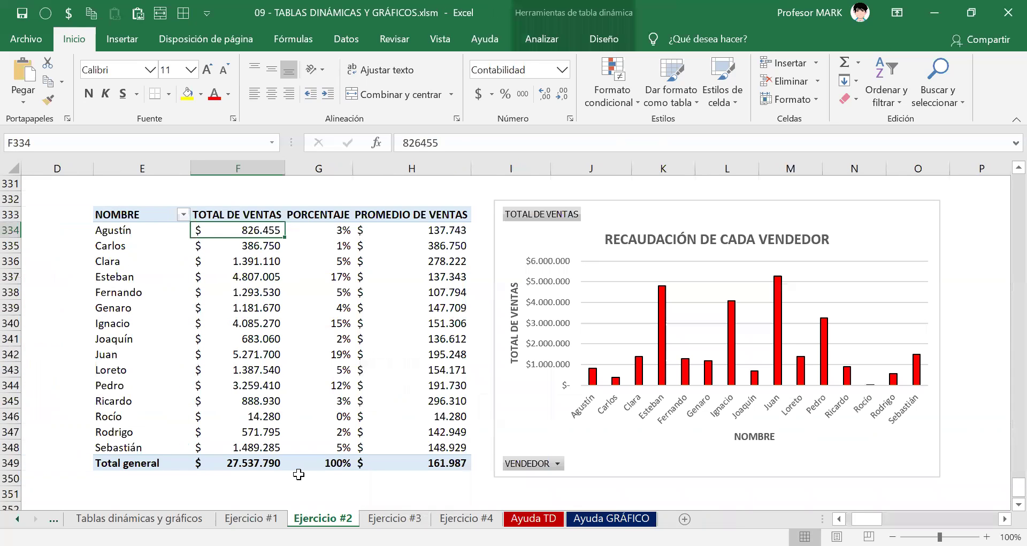
Shift the RECAUDACIÓN DE CADA VENDEDOR chart slightly away from the pivot table and select cell G336
{"action": "mouse_move", "coordinate": [643, 212]}
{"action": "left_mouse_down"}
{"action": "mouse_move", "coordinate": [755, 237]}
{"action": "mouse_move", "coordinate": [687, 203]}
{"action": "mouse_move", "coordinate": [649, 210]}
{"action": "left_mouse_up"}
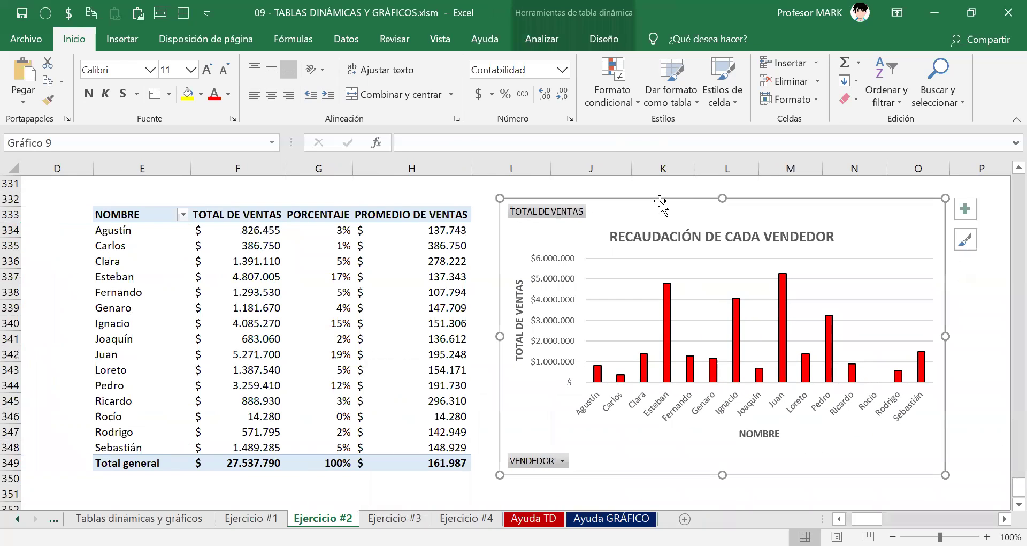
{"action": "left_click", "coordinate": [302, 258]}
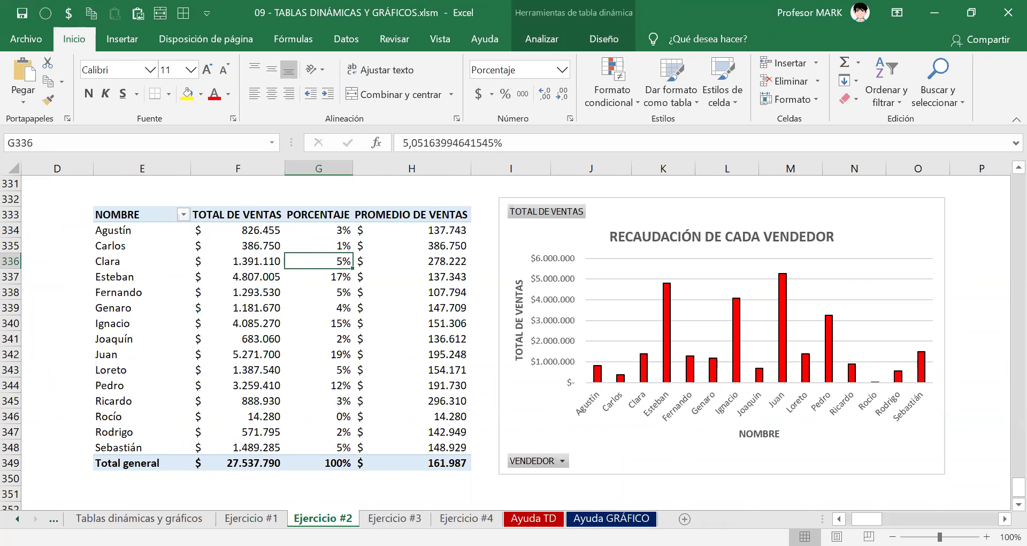
Unhide the sheet Hoja1
{"action": "right_click", "coordinate": [348, 518]}
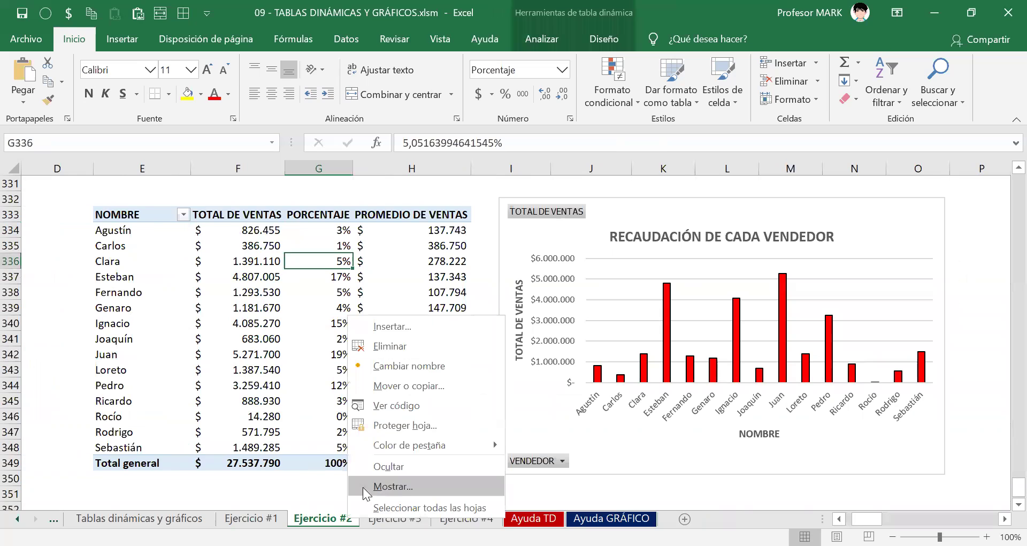
{"action": "left_click", "coordinate": [378, 487]}
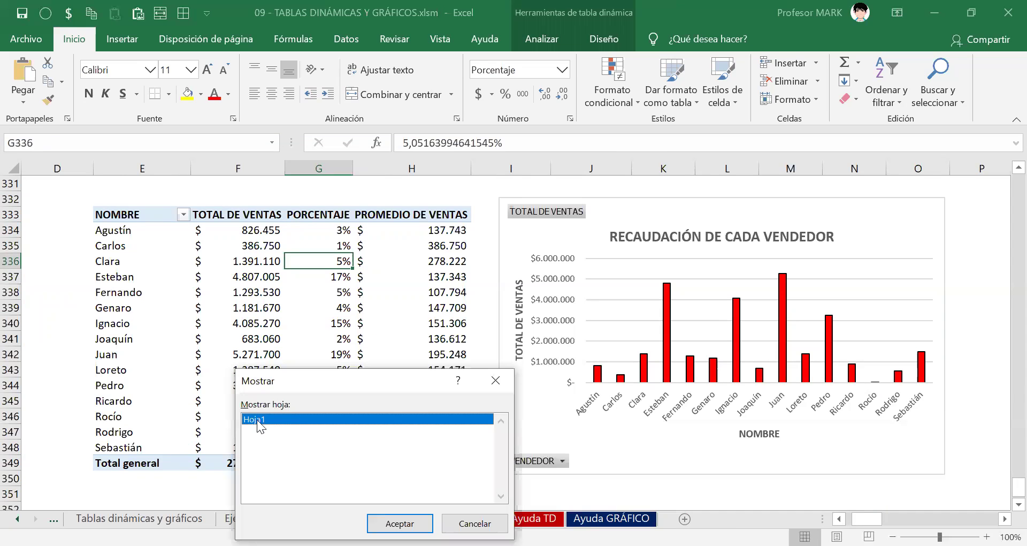
{"action": "left_click", "coordinate": [399, 523]}
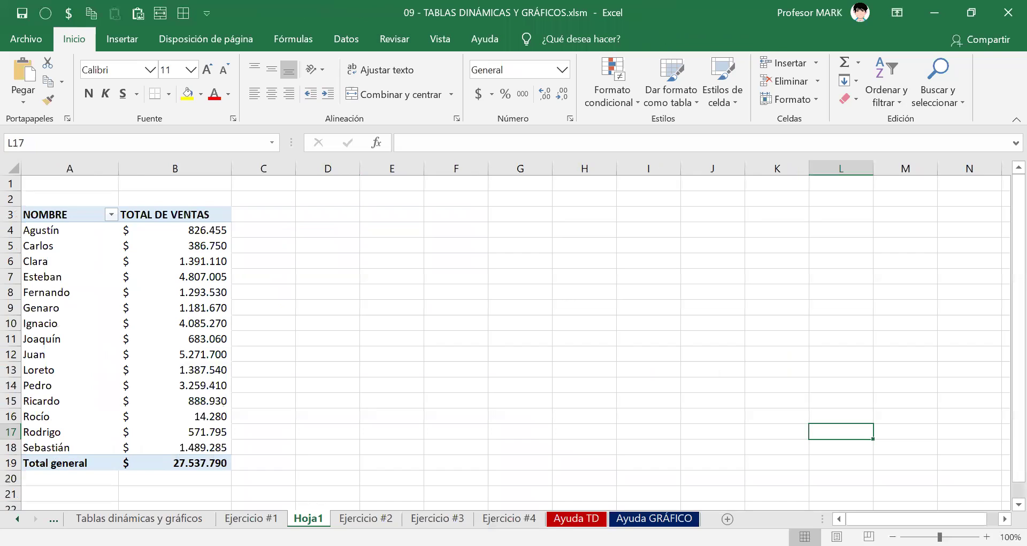
Rename the sheet Hoja1 as TABLA AUXILIAR and save the workbook
{"action": "double_click", "coordinate": [309, 518]}
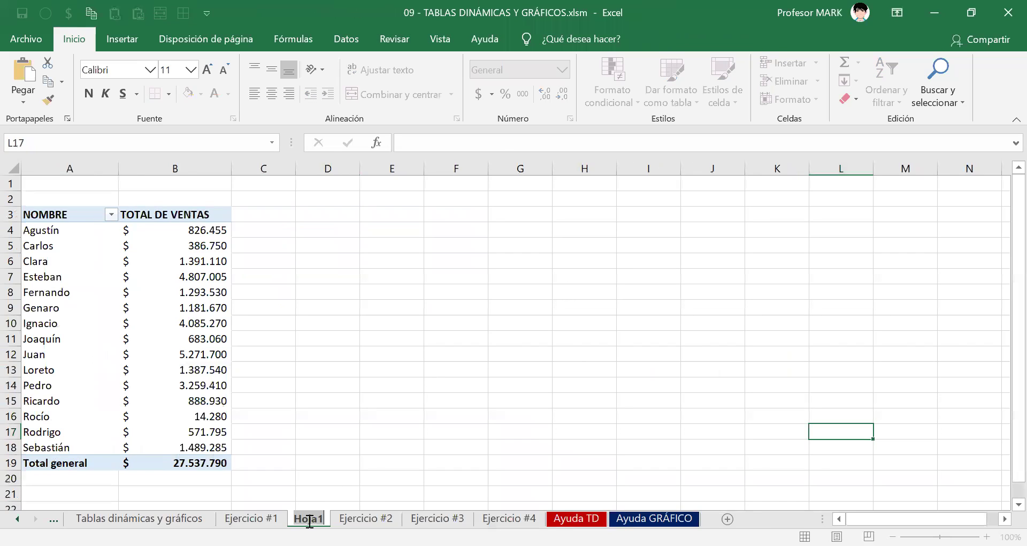
{"action": "type", "text": "tabla"}
{"action": "key", "text": "BackSpace"}
{"action": "key", "text": "BackSpace"}
{"action": "key", "text": "BackSpace"}
{"action": "key", "text": "BackSpace"}
{"action": "key", "text": "BackSpace"}
{"action": "type", "text": "TABLA AUXILIAR"}
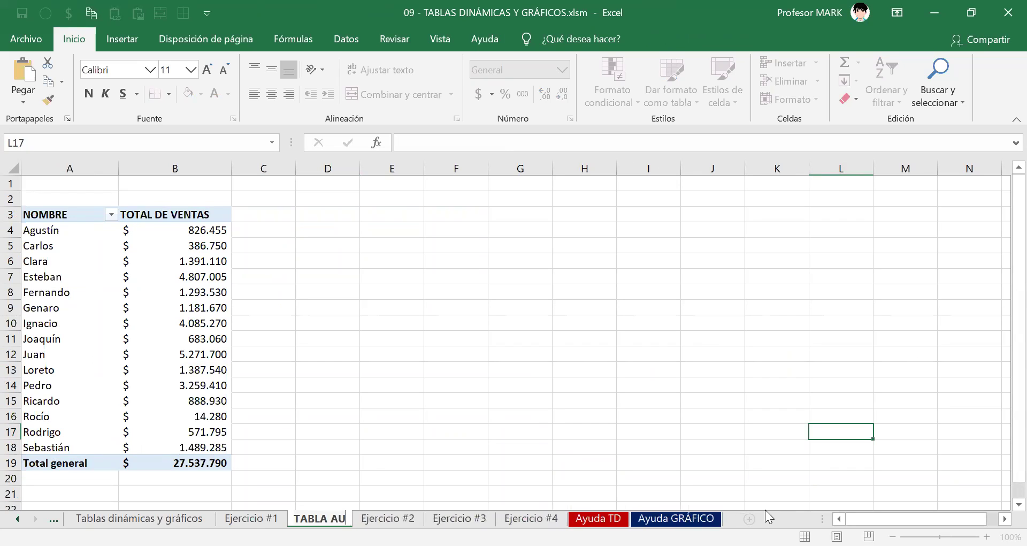
{"action": "key", "text": "Return"}
{"action": "key", "text": "ctrl+s"}
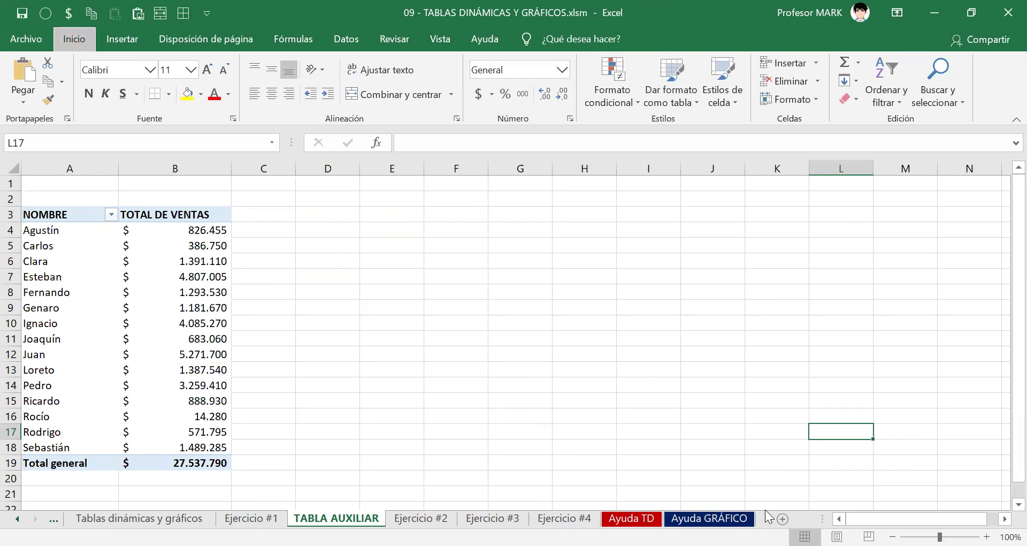
{"action": "key", "text": "alt+o"}
{"action": "key", "text": "f"}
{"action": "key", "text": "o"}
{"action": "key", "text": "o"}
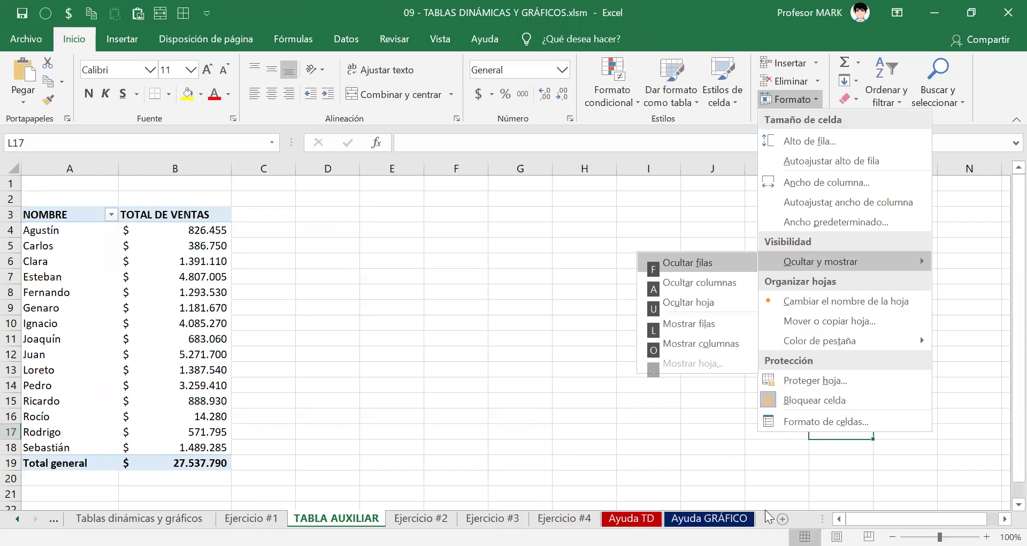
{"action": "key", "text": "Escape"}
{"action": "type", "text": "OHFOU"}
{"action": "key", "text": "Escape"}
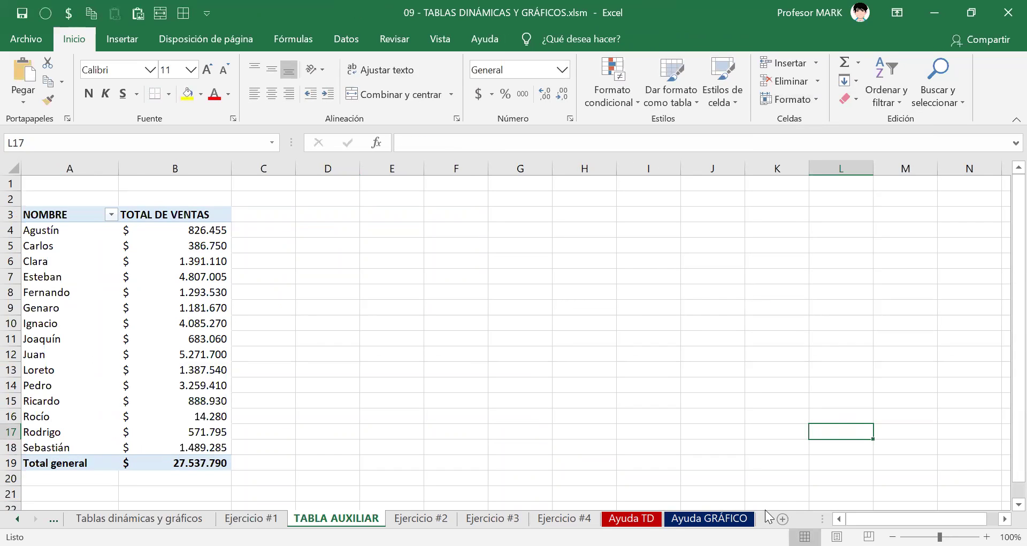
Hide the sheet TABLA AUXILIAR and save the workbook
{"action": "key", "text": "alt+o"}
{"action": "key", "text": "h"}
{"action": "key", "text": "f"}
{"action": "key", "text": "o"}
{"action": "key", "text": "u"}
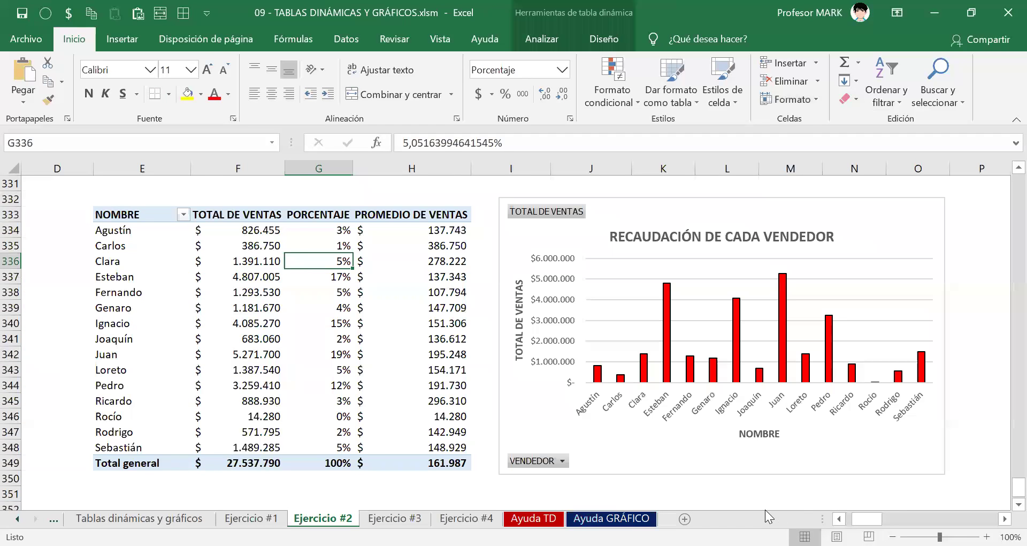
{"action": "left_click", "coordinate": [29, 16]}
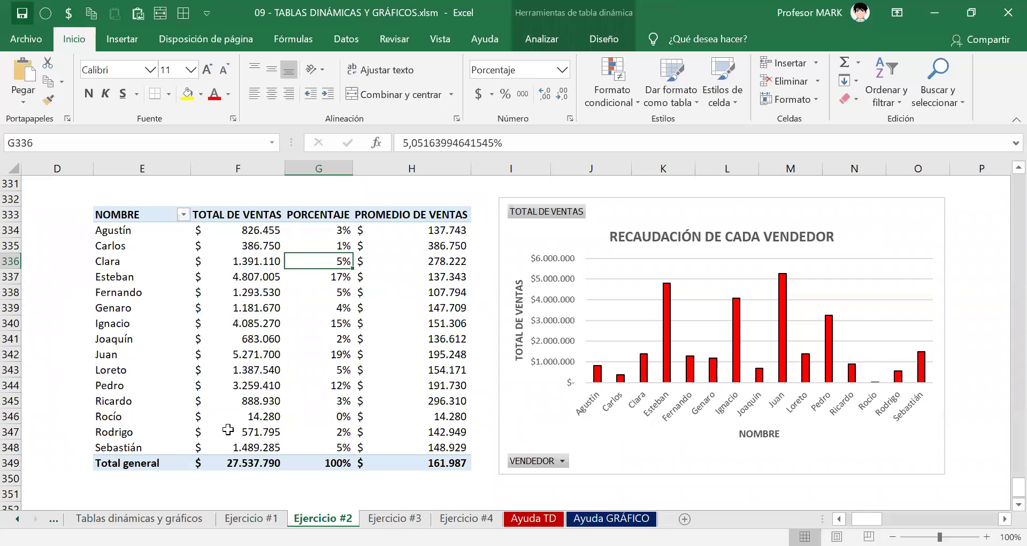
Look through the help sheets Ayuda TD and Ayuda GRÁFICO, and return to Ejercicio #2
{"action": "mouse_move", "coordinate": [228, 429]}
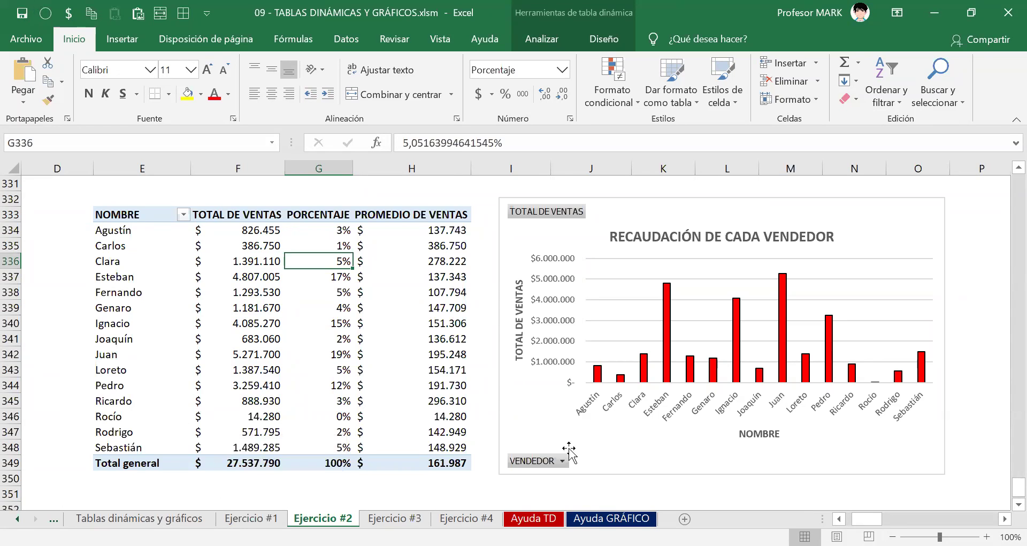
{"action": "scroll", "coordinate": [344, 315], "scroll_direction": "left", "scroll_amount": 3}
{"action": "scroll", "coordinate": [344, 316], "scroll_direction": "up", "scroll_amount": 10}
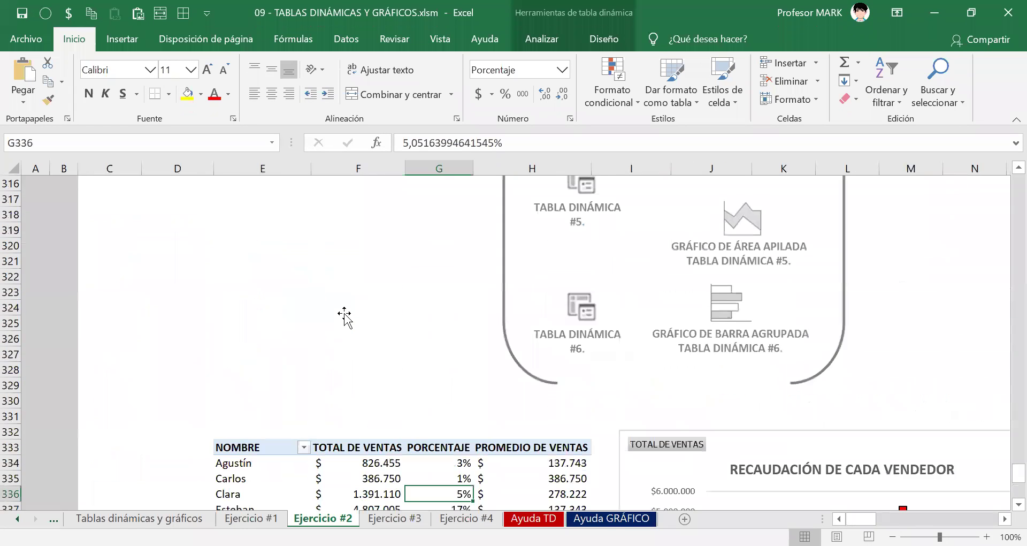
{"action": "scroll", "coordinate": [345, 316], "scroll_direction": "down", "scroll_amount": 6}
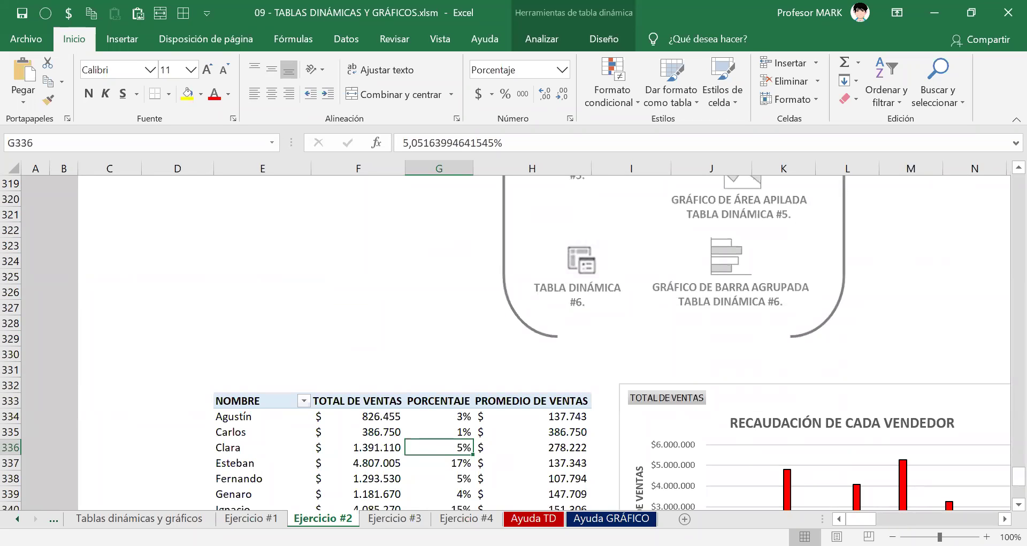
{"action": "left_click", "coordinate": [519, 516]}
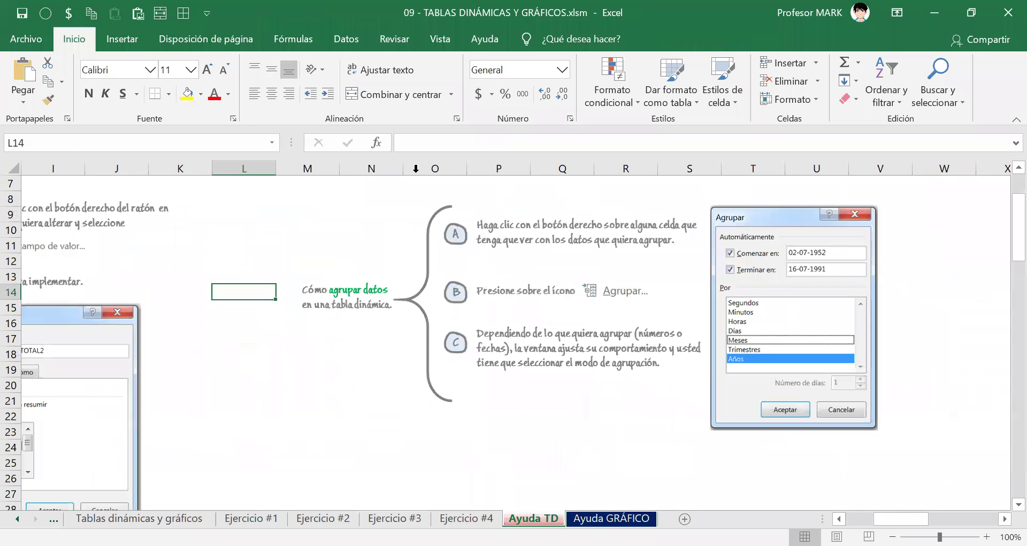
{"action": "scroll", "coordinate": [514, 343], "scroll_direction": "down", "scroll_amount": 1}
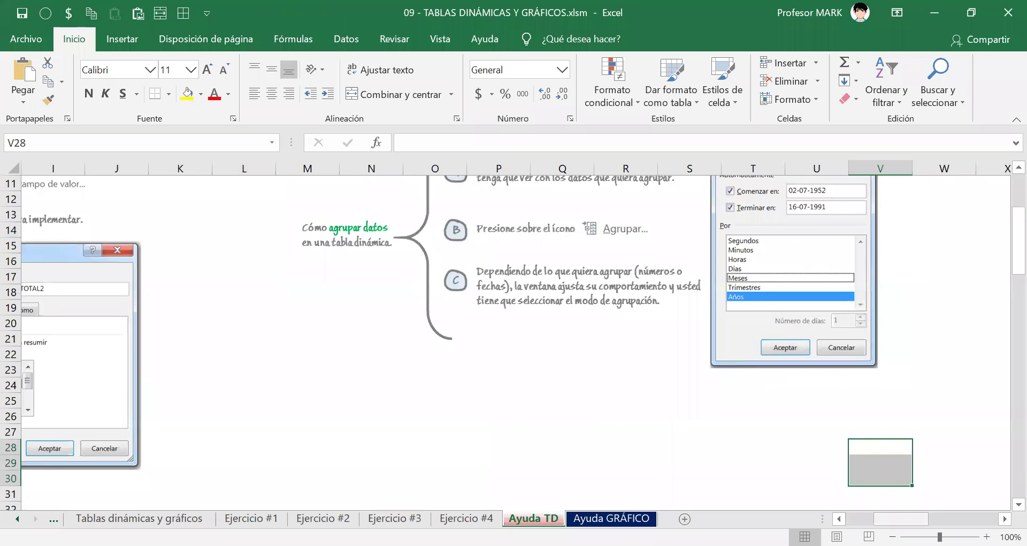
{"action": "scroll", "coordinate": [514, 343], "scroll_direction": "left", "scroll_amount": 4}
{"action": "left_click", "coordinate": [236, 356]}
{"action": "scroll", "coordinate": [236, 356], "scroll_direction": "down", "scroll_amount": 20}
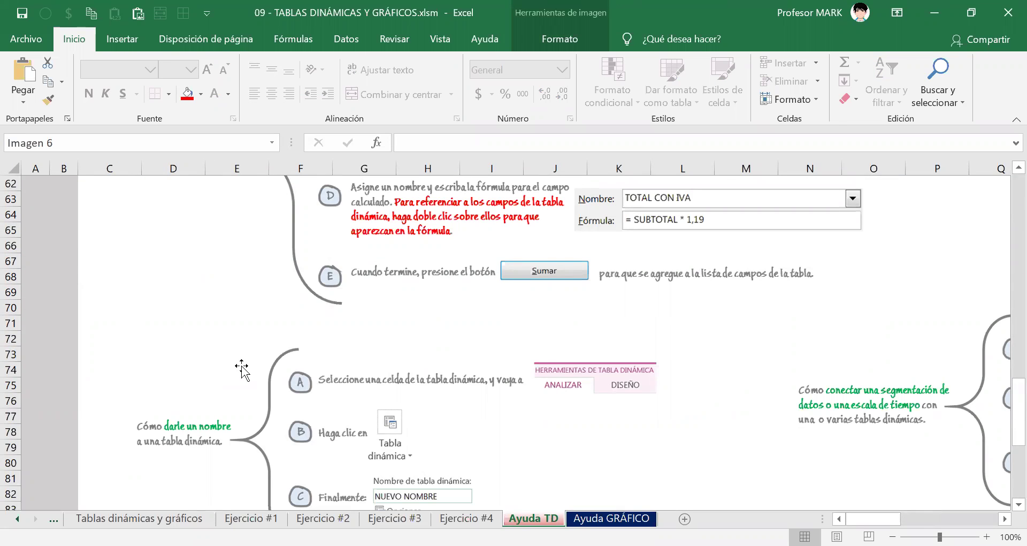
{"action": "left_click", "coordinate": [202, 204]}
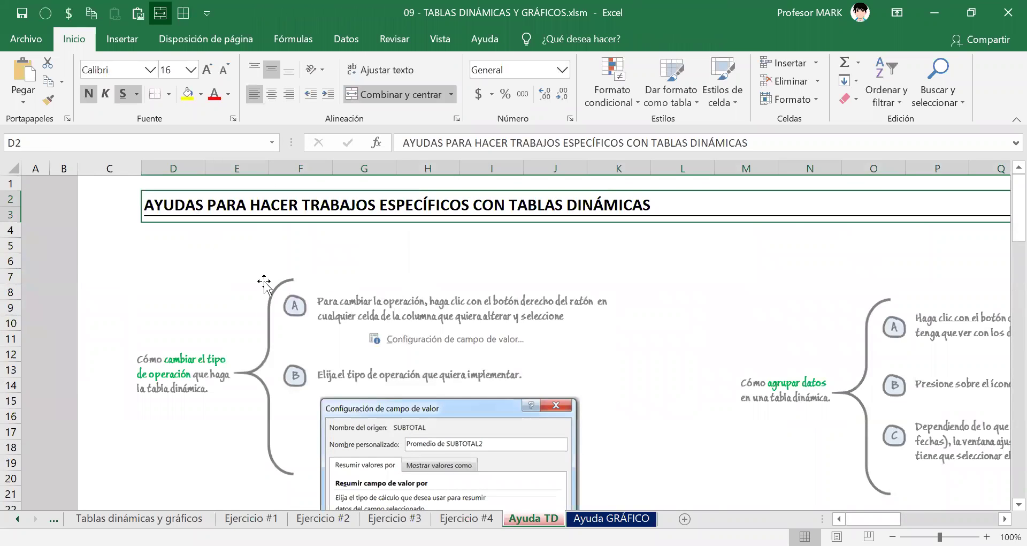
{"action": "left_click", "coordinate": [612, 518]}
{"action": "scroll", "coordinate": [516, 442], "scroll_direction": "down", "scroll_amount": 3}
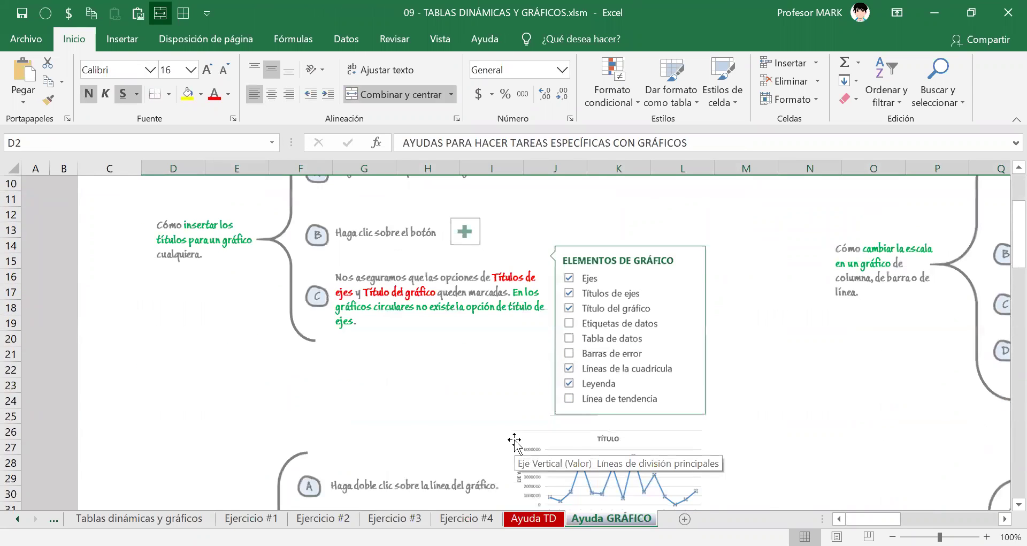
{"action": "scroll", "coordinate": [514, 444], "scroll_direction": "up", "scroll_amount": 3}
{"action": "left_click", "coordinate": [251, 518]}
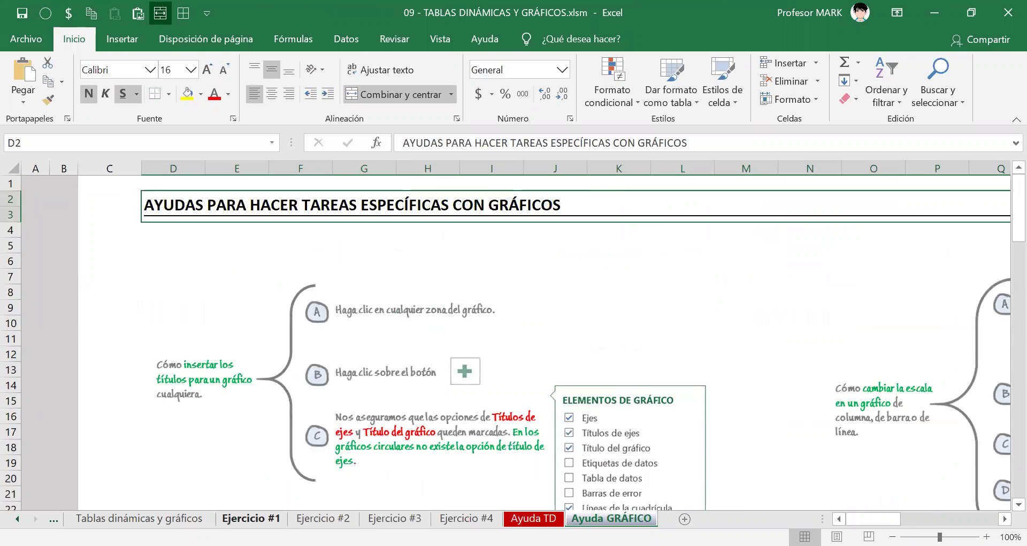
{"action": "key", "text": "ctrl+Page_Down"}
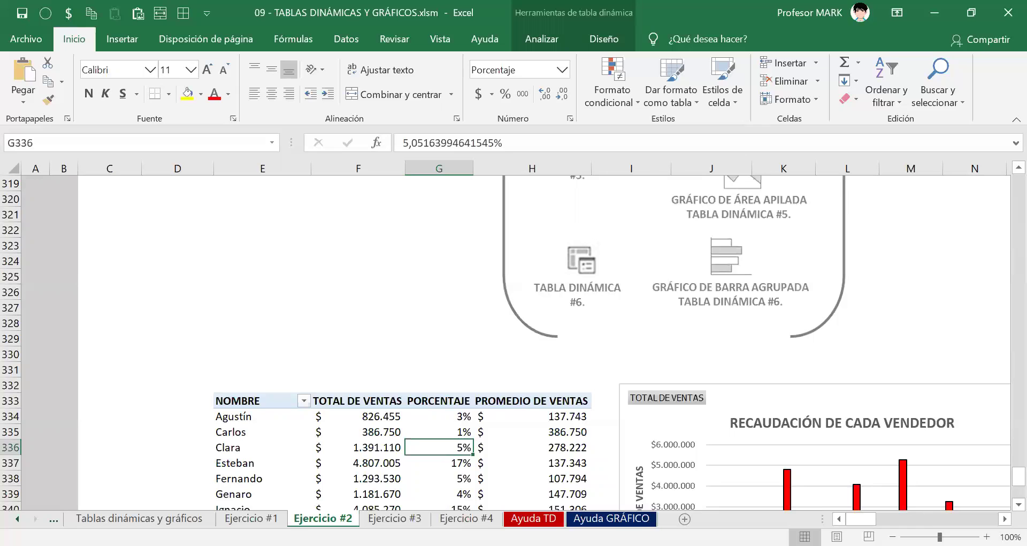
Create a pivot table from the VENTAS_2015 table on a new worksheet
{"action": "scroll", "coordinate": [477, 428], "scroll_direction": "up", "scroll_amount": 19}
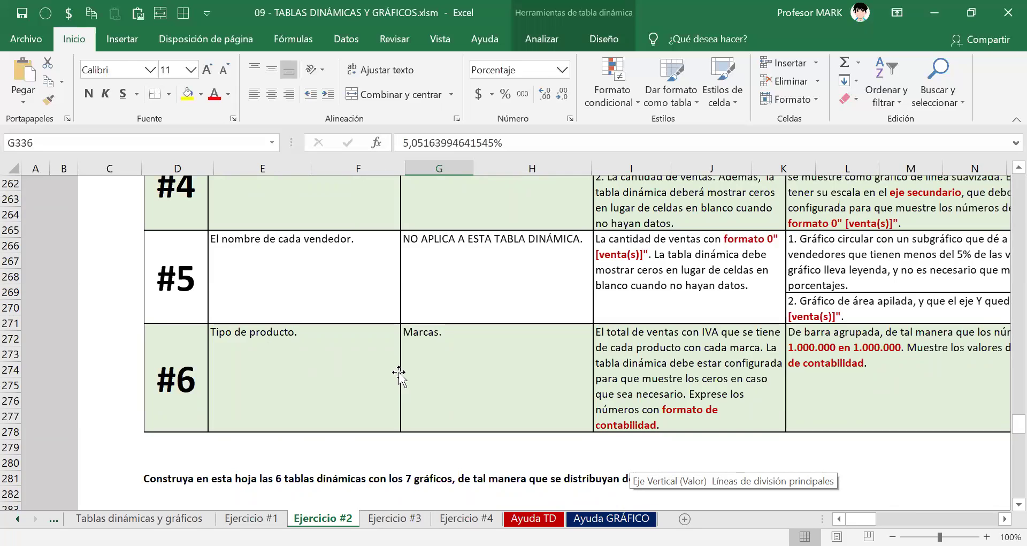
{"action": "scroll", "coordinate": [295, 399], "scroll_direction": "up", "scroll_amount": 5}
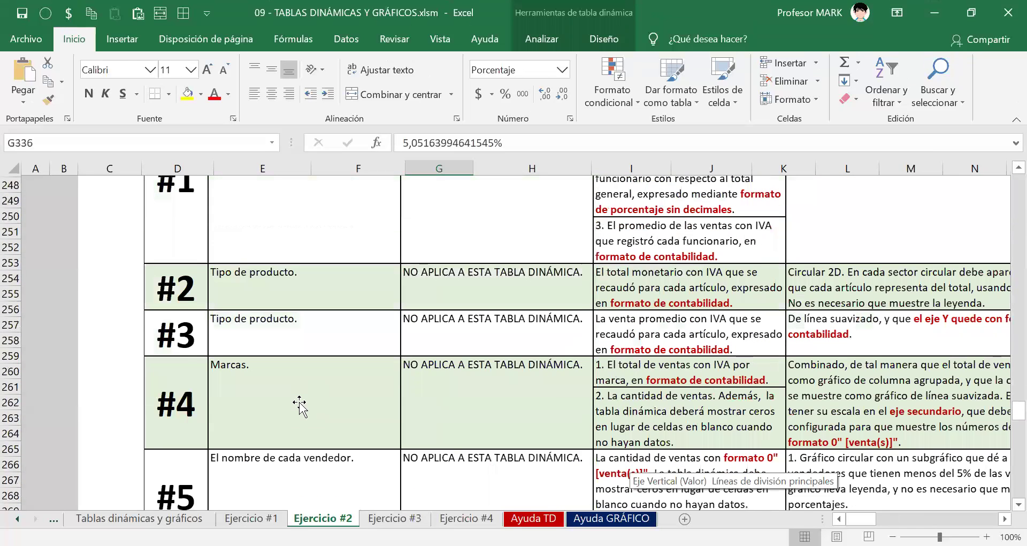
{"action": "scroll", "coordinate": [299, 405], "scroll_direction": "up", "scroll_amount": 20}
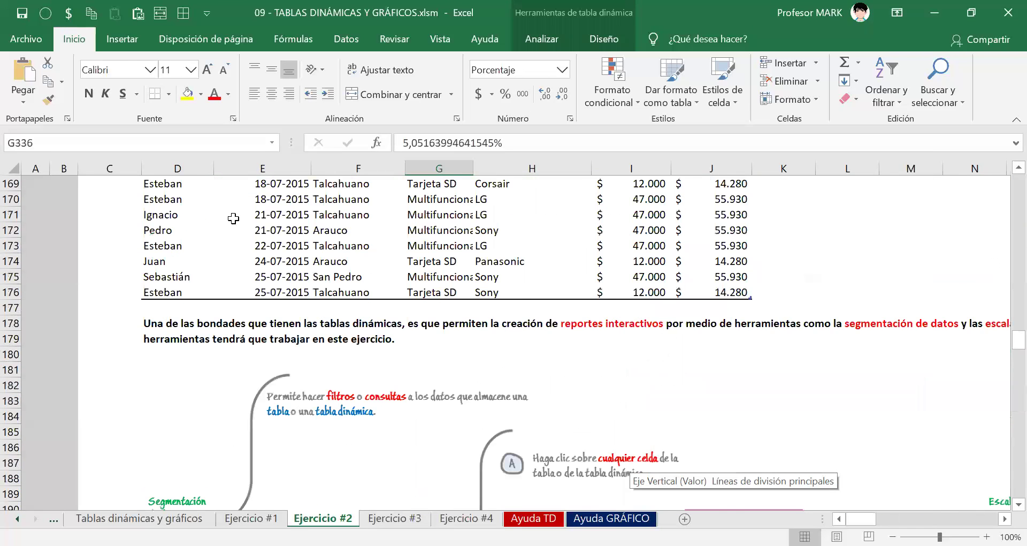
{"action": "scroll", "coordinate": [233, 219], "scroll_direction": "up", "scroll_amount": 7}
{"action": "left_click", "coordinate": [234, 218]}
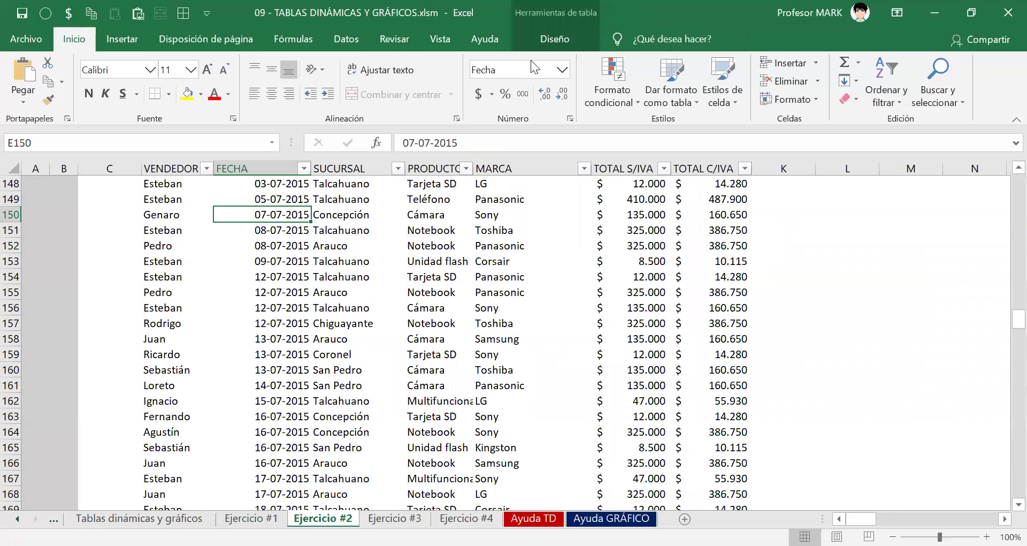
{"action": "left_click", "coordinate": [562, 40]}
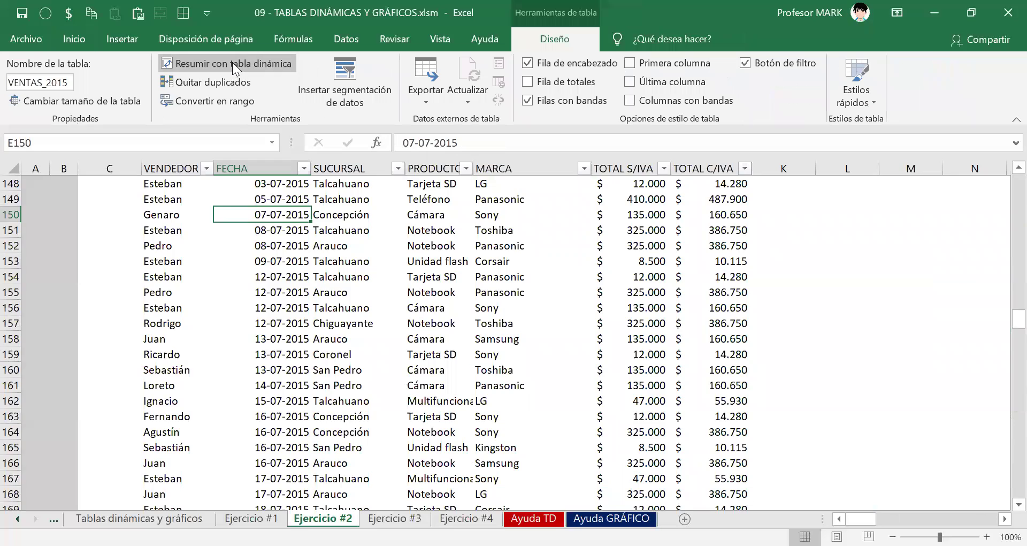
{"action": "left_click", "coordinate": [232, 63]}
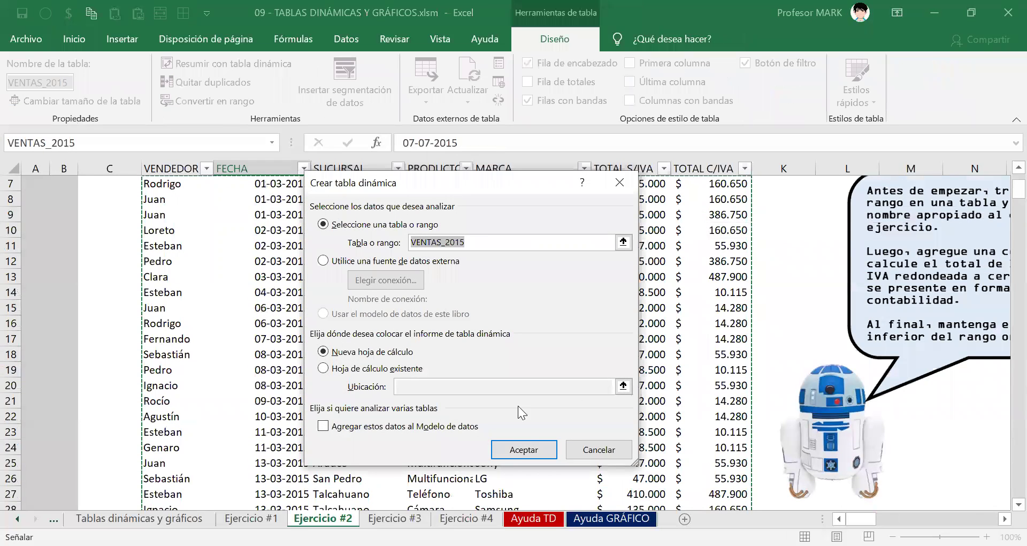
{"action": "left_click", "coordinate": [531, 446]}
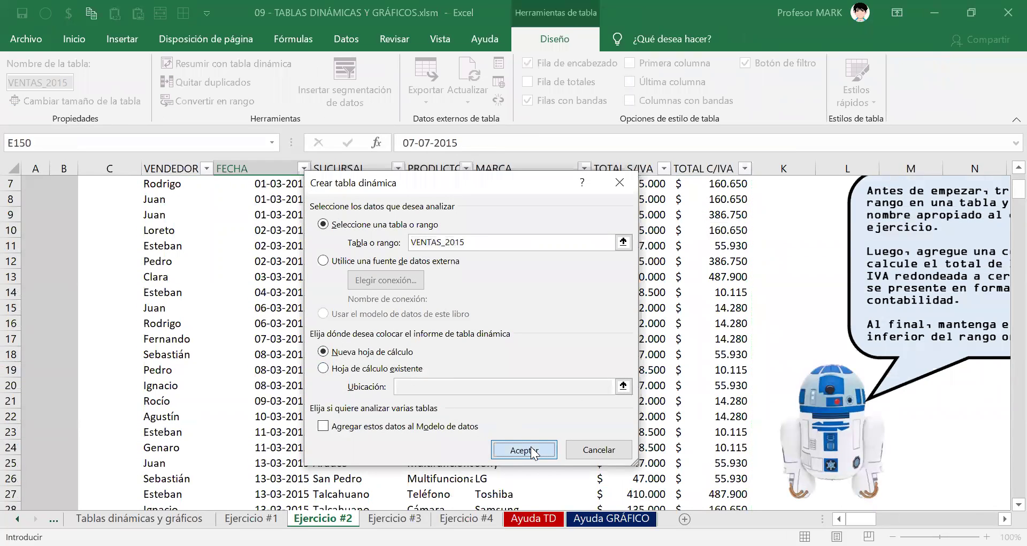
{"action": "left_click", "coordinate": [87, 298]}
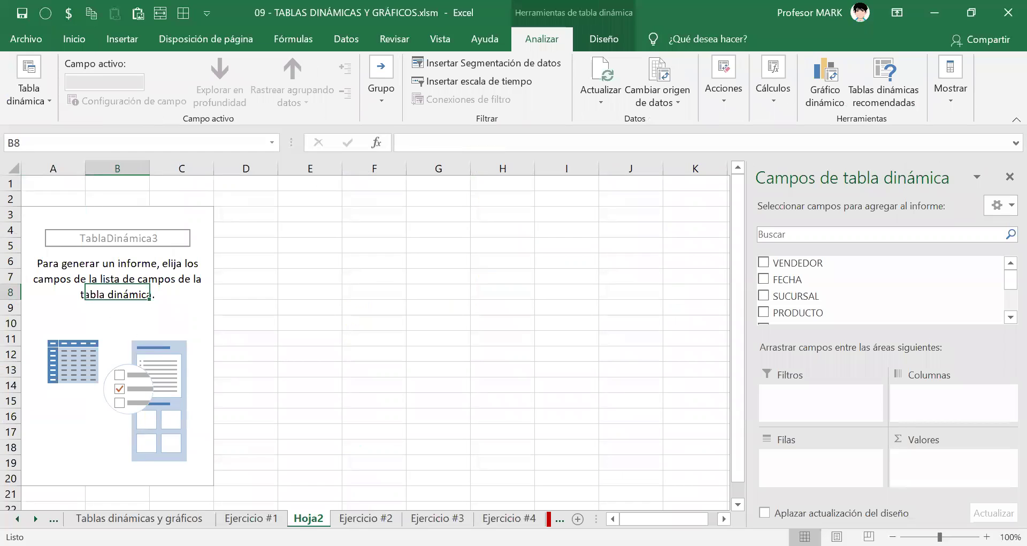
Check the requirements for pivot table #6 on Ejercicio #2 and add PRODUCTO to the rows of the pivot table on Hoja2
{"action": "left_click", "coordinate": [365, 518]}
{"action": "scroll", "coordinate": [270, 361], "scroll_direction": "down", "scroll_amount": 7}
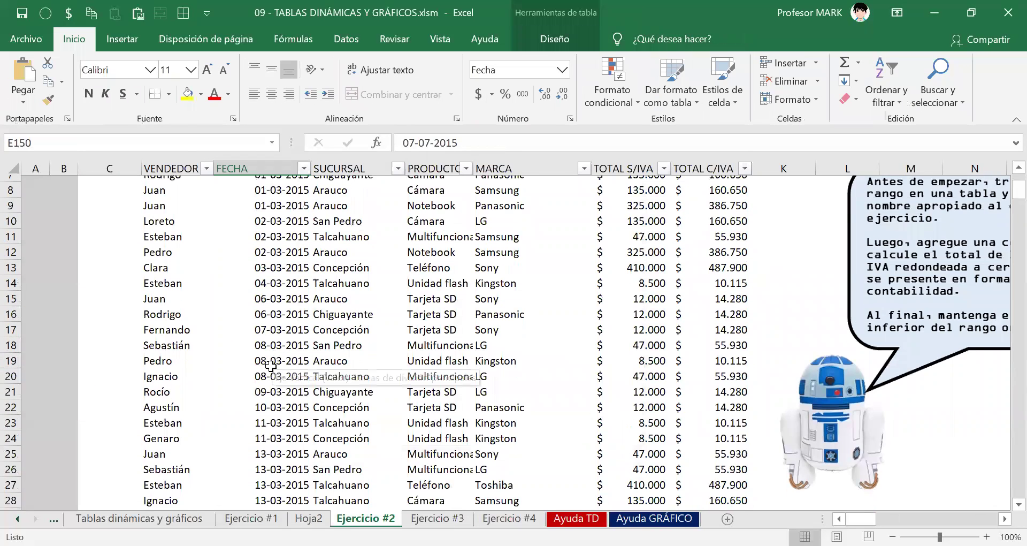
{"action": "left_click", "coordinate": [269, 369]}
{"action": "key", "text": "ctrl+Down"}
{"action": "scroll", "coordinate": [273, 375], "scroll_direction": "down", "scroll_amount": 20}
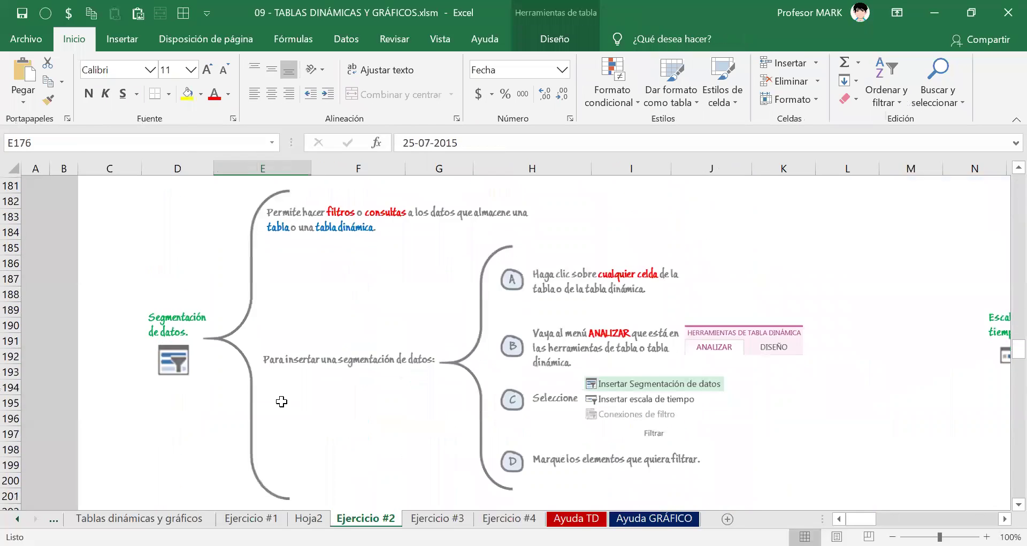
{"action": "scroll", "coordinate": [280, 409], "scroll_direction": "down", "scroll_amount": 7}
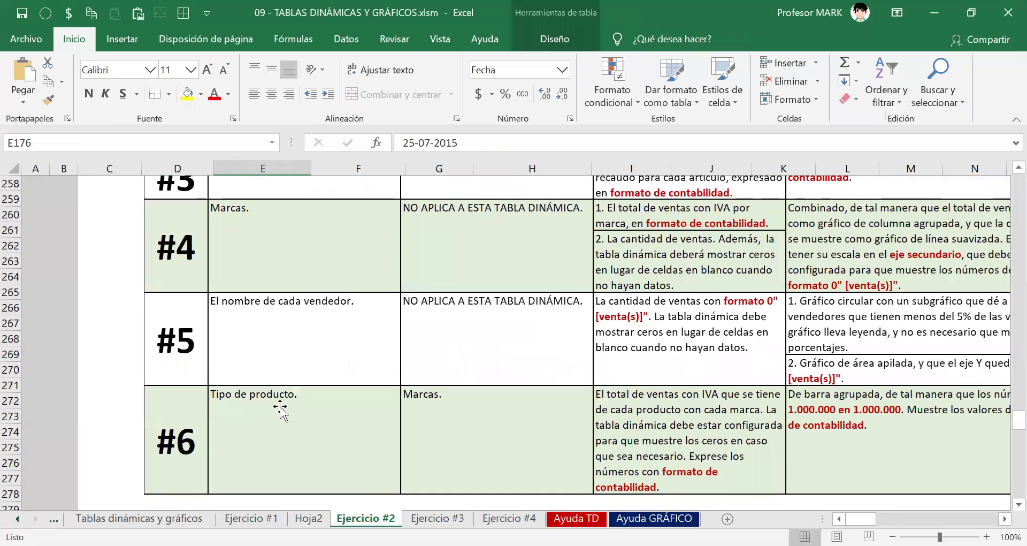
{"action": "left_click", "coordinate": [309, 518]}
{"action": "left_click", "coordinate": [152, 317]}
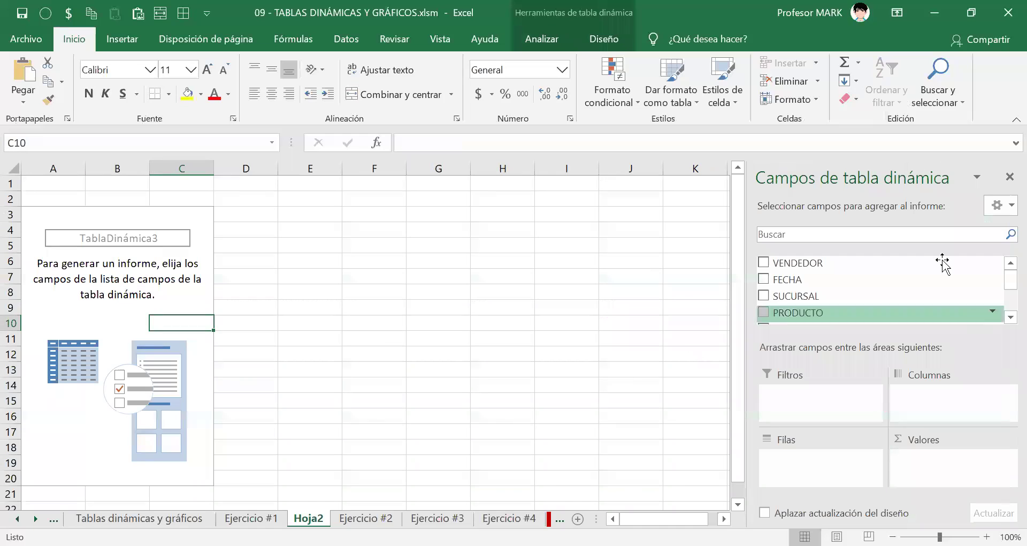
{"action": "left_click_drag", "start_coordinate": [786, 313], "coordinate": [813, 466]}
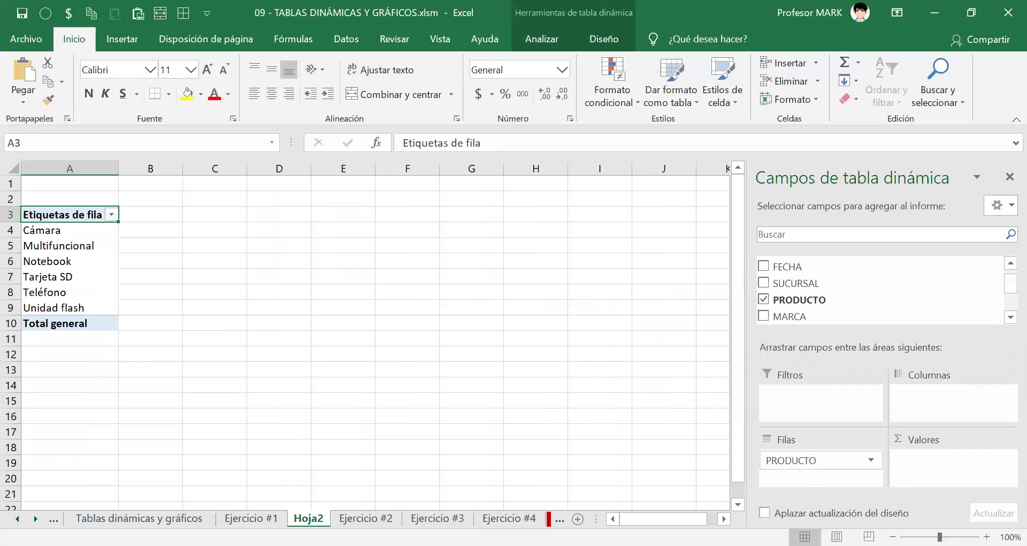
Recheck the #6 requirements on Ejercicio #2 and add MARCA to the columns of the pivot table on Hoja2
{"action": "left_click", "coordinate": [366, 518]}
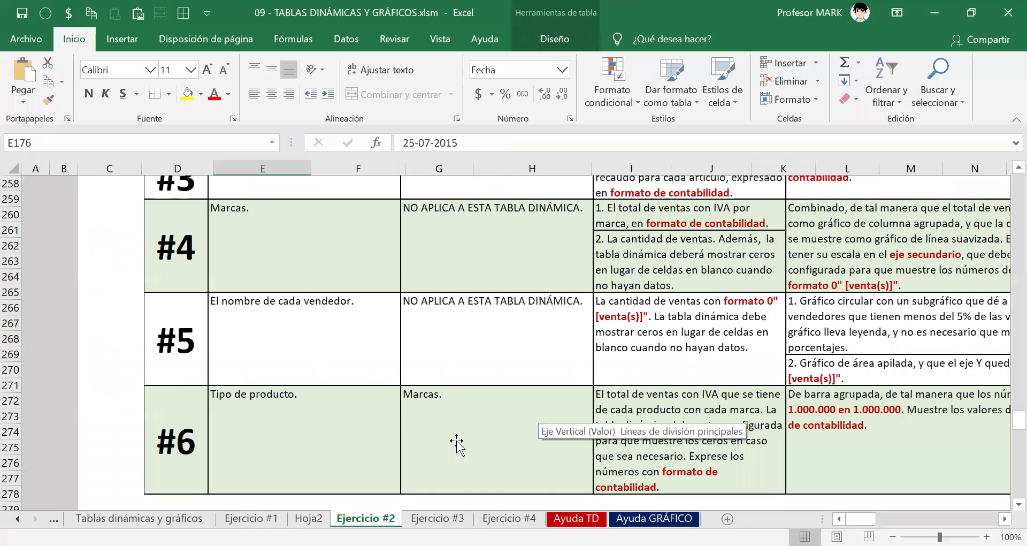
{"action": "left_click", "coordinate": [309, 518]}
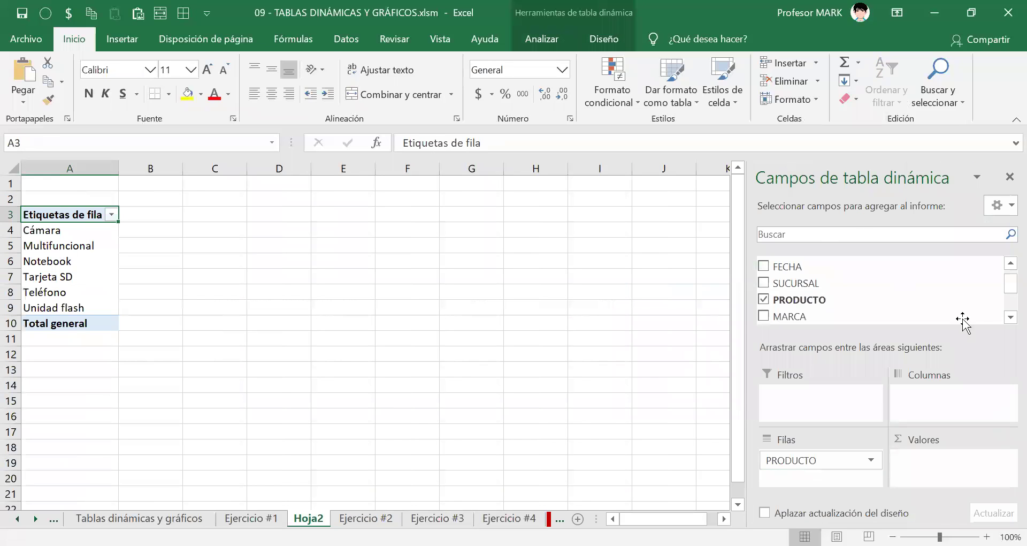
{"action": "left_click_drag", "start_coordinate": [811, 319], "coordinate": [934, 394]}
{"action": "left_click_drag", "start_coordinate": [61, 261], "coordinate": [60, 298]}
{"action": "left_click", "coordinate": [398, 277]}
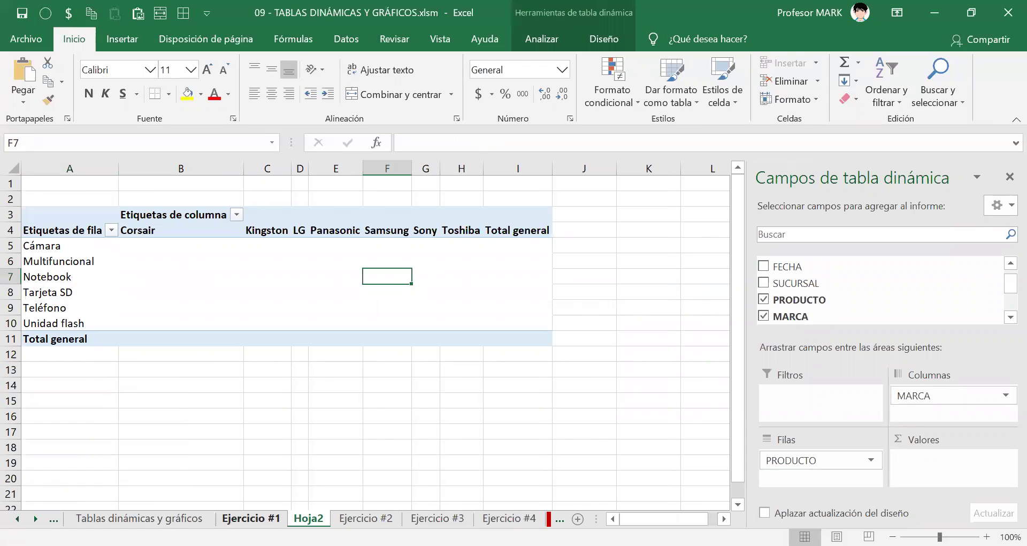
Check the values requirement for pivot table #6 on Ejercicio #2 and add TOTAL C/IVA as the summed values on Hoja2
{"action": "left_click", "coordinate": [366, 518]}
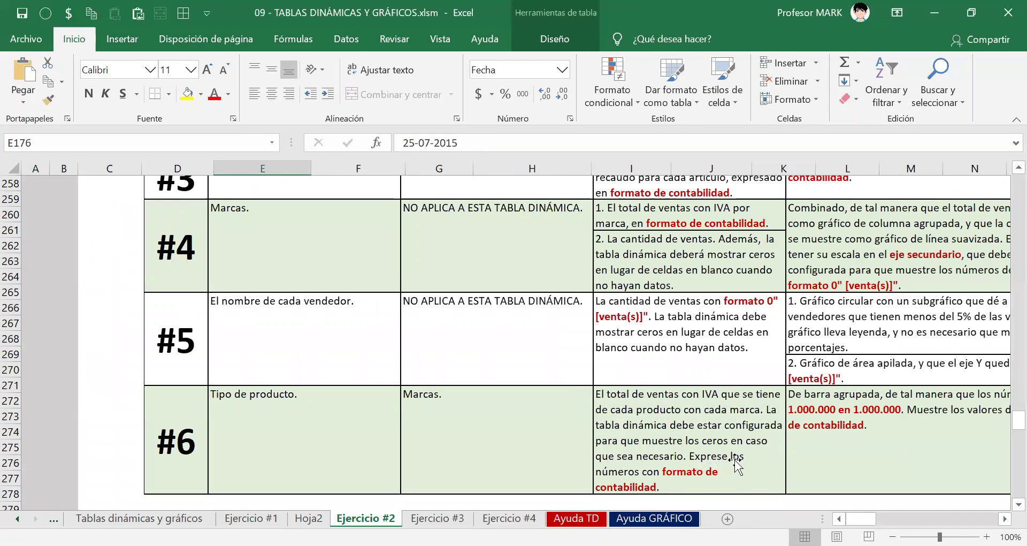
{"action": "left_click", "coordinate": [310, 518]}
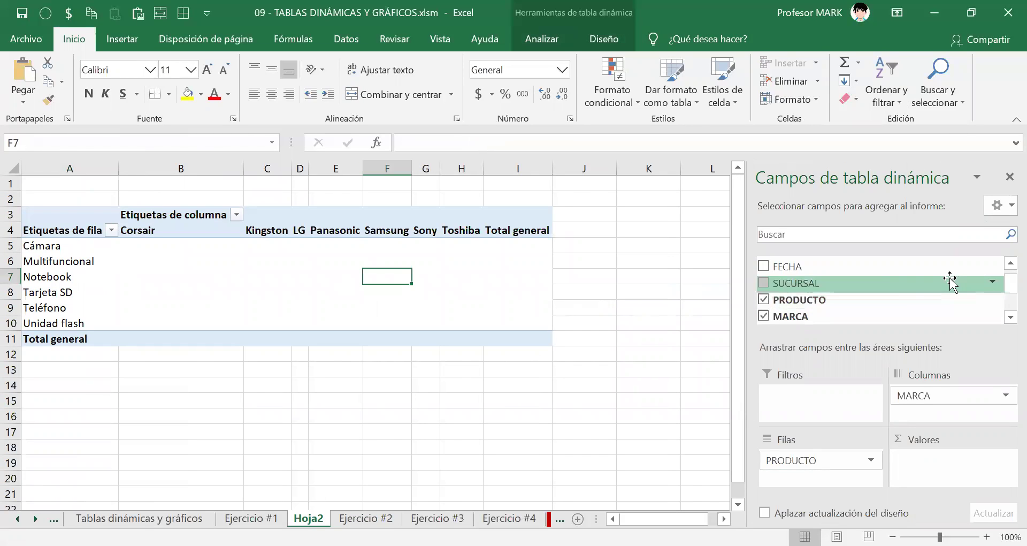
{"action": "scroll", "coordinate": [1002, 288], "scroll_direction": "down", "scroll_amount": 3}
{"action": "left_click_drag", "start_coordinate": [801, 293], "coordinate": [960, 473]}
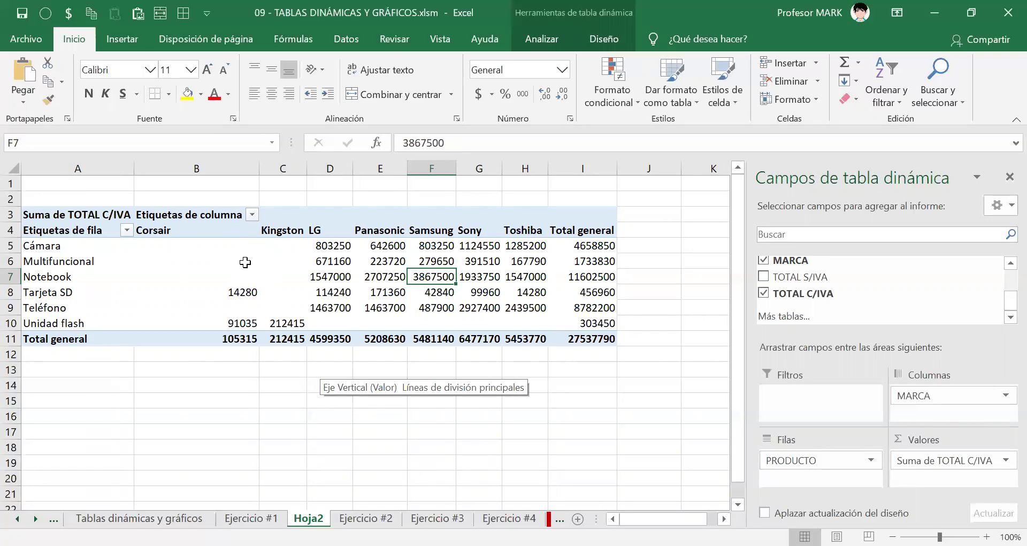
{"action": "left_click", "coordinate": [760, 233]}
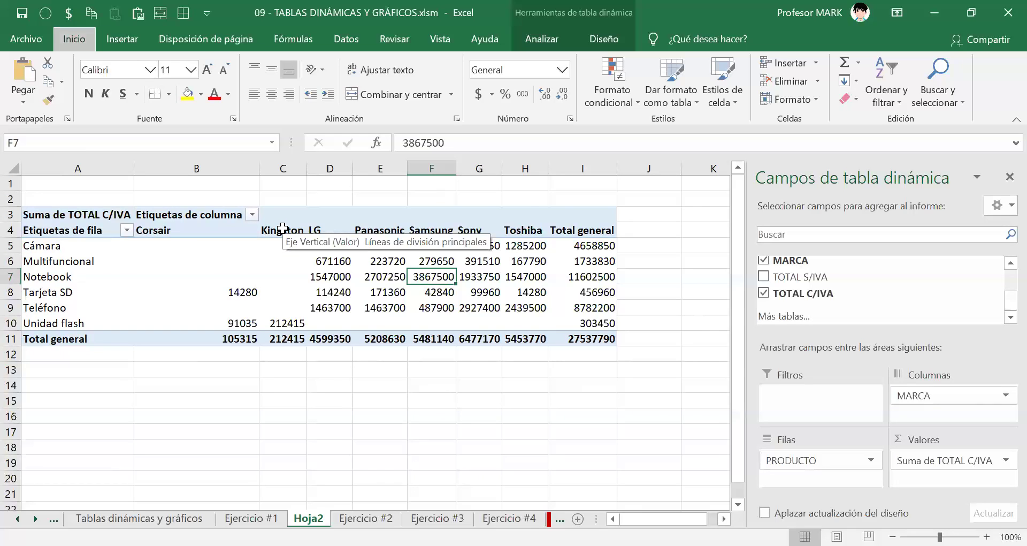
{"action": "key", "text": "Return"}
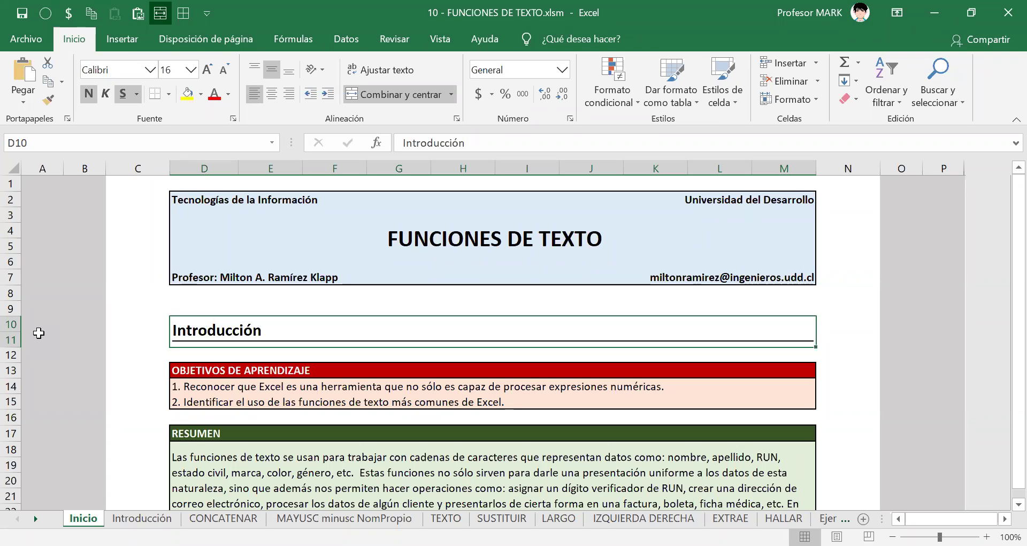
Review the explanations and solved exercise formulas on the CONCATENAR, MAYUSC minusc NomPropio and TEXTO sheets
{"action": "left_click", "coordinate": [223, 518]}
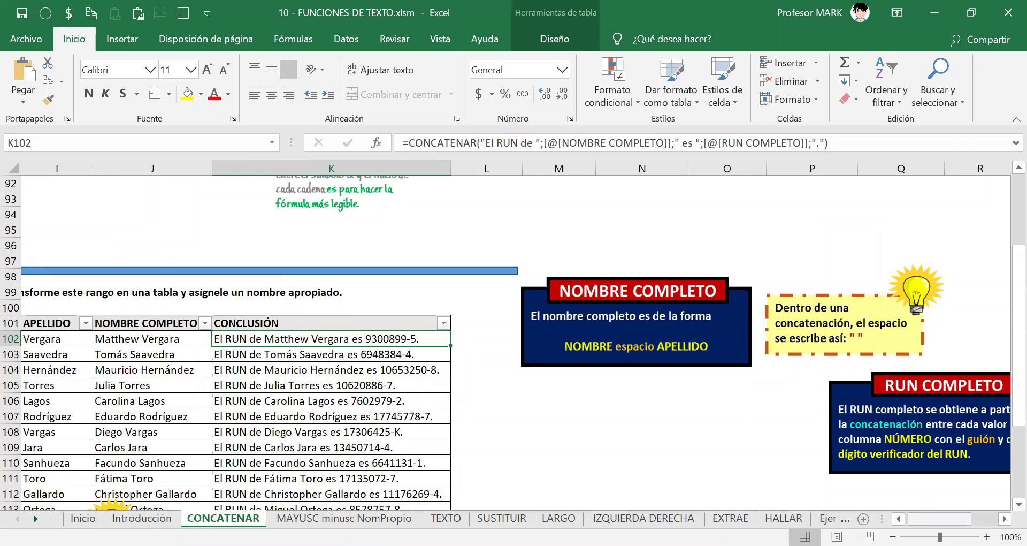
{"action": "scroll", "coordinate": [513, 342], "scroll_direction": "left", "scroll_amount": 8}
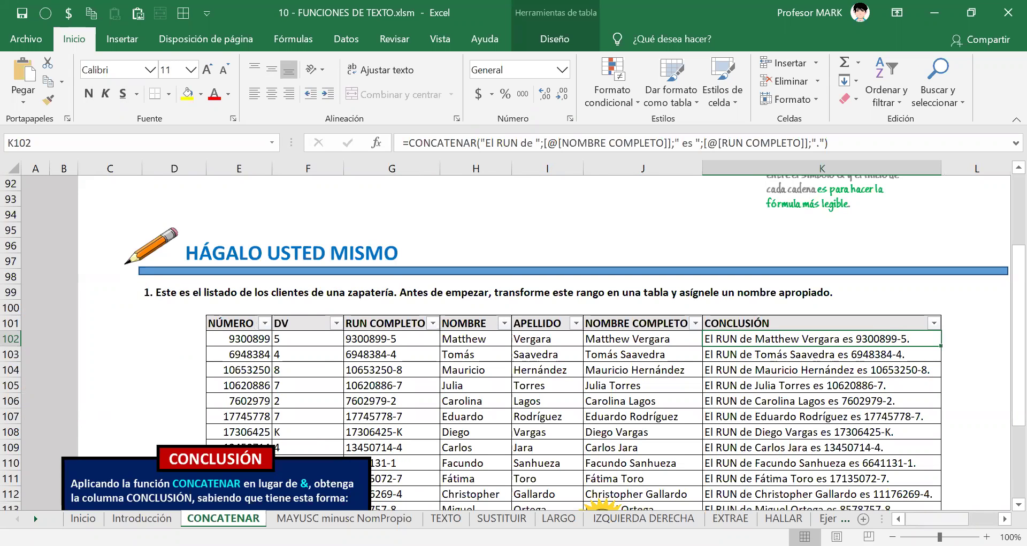
{"action": "scroll", "coordinate": [847, 467], "scroll_direction": "up", "scroll_amount": 12}
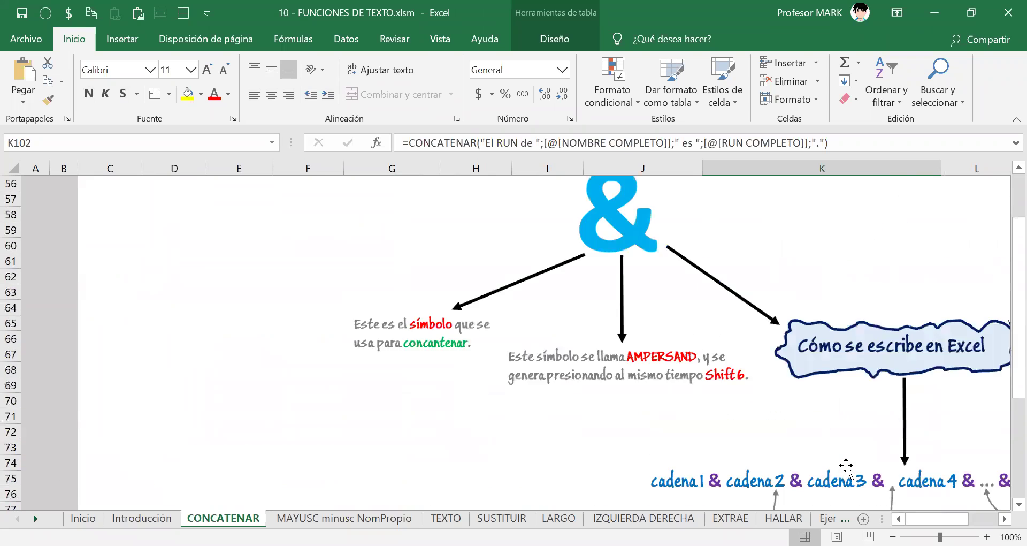
{"action": "scroll", "coordinate": [846, 469], "scroll_direction": "up", "scroll_amount": 3}
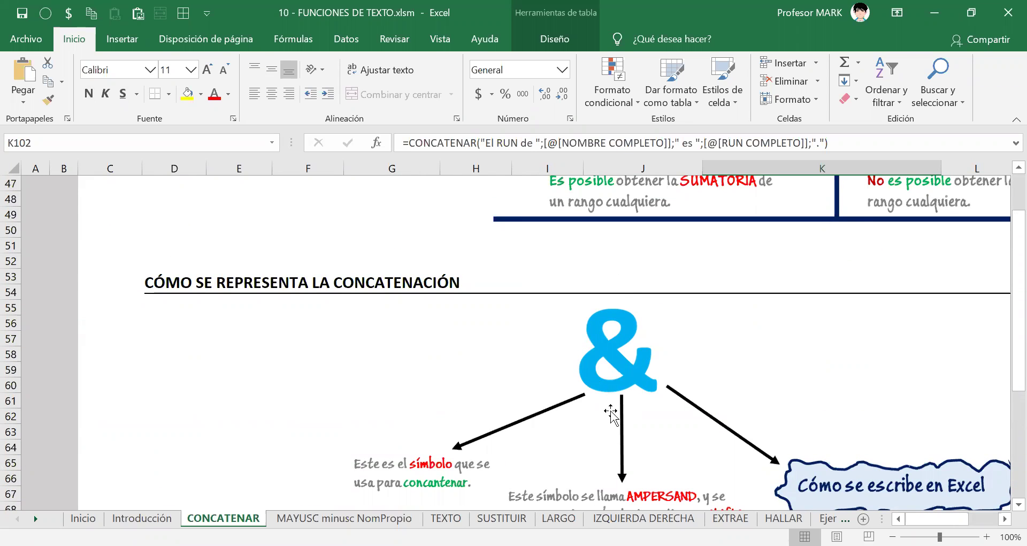
{"action": "left_click", "coordinate": [388, 518]}
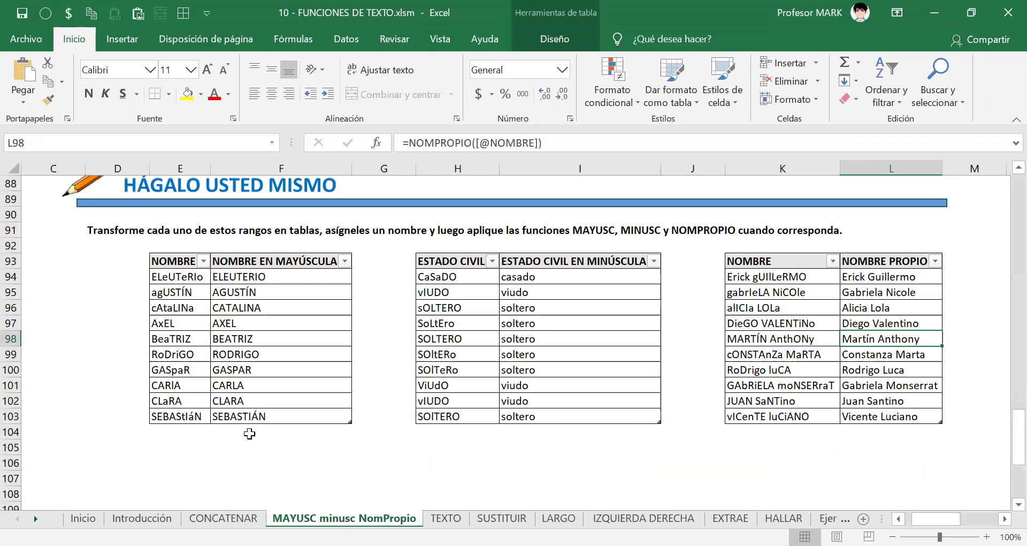
{"action": "left_click", "coordinate": [250, 280]}
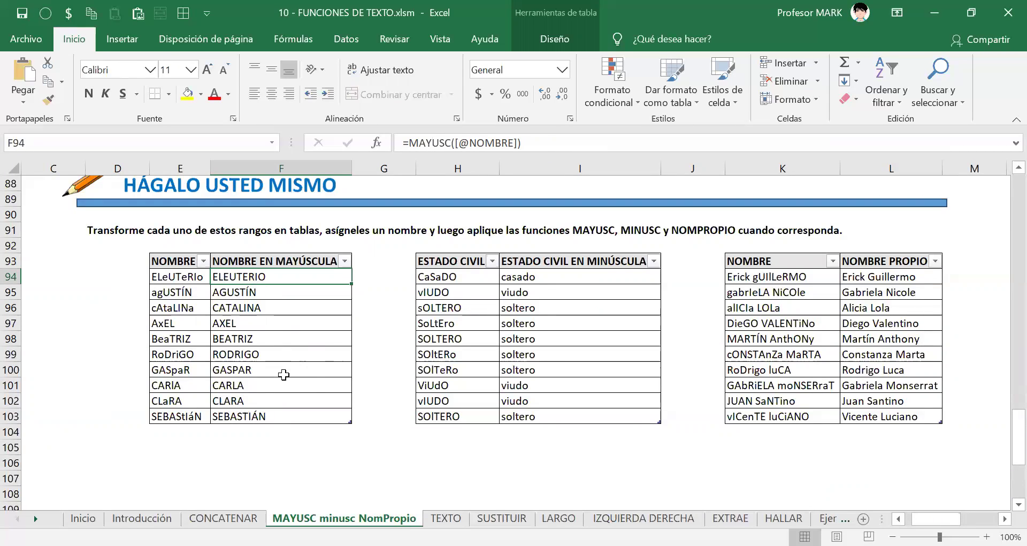
{"action": "left_click", "coordinate": [545, 279]}
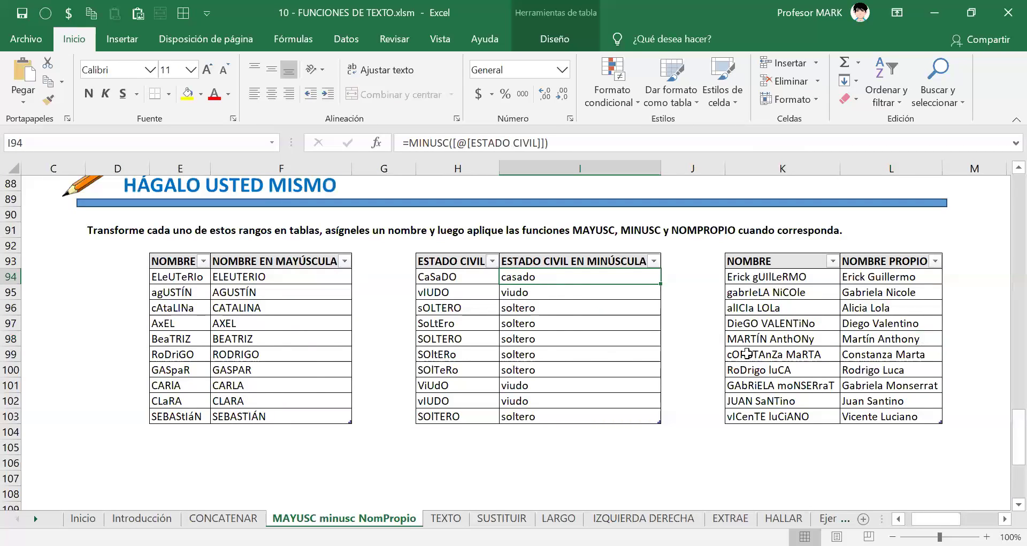
{"action": "left_click", "coordinate": [859, 278]}
{"action": "left_click", "coordinate": [865, 325]}
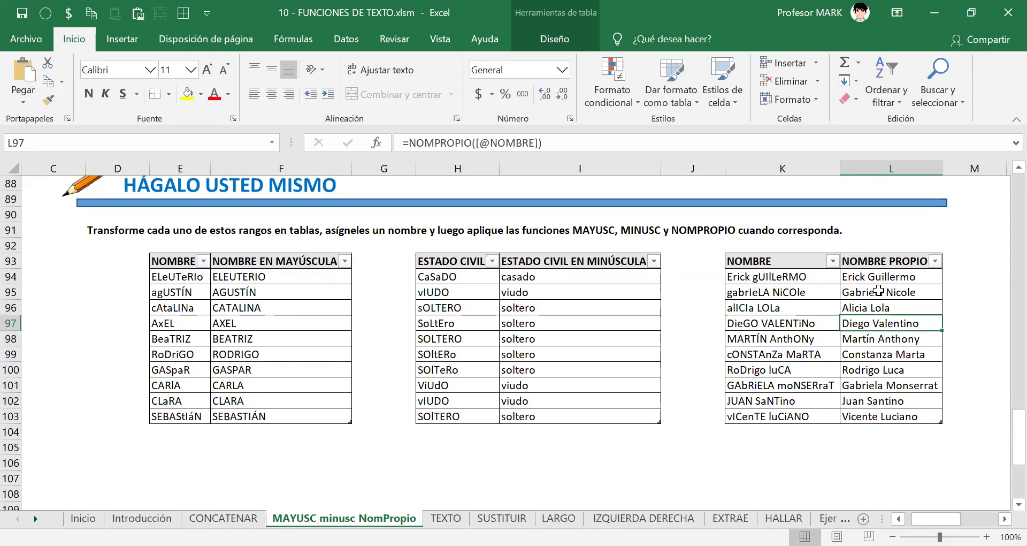
{"action": "left_click", "coordinate": [442, 518]}
{"action": "left_click", "coordinate": [320, 292]}
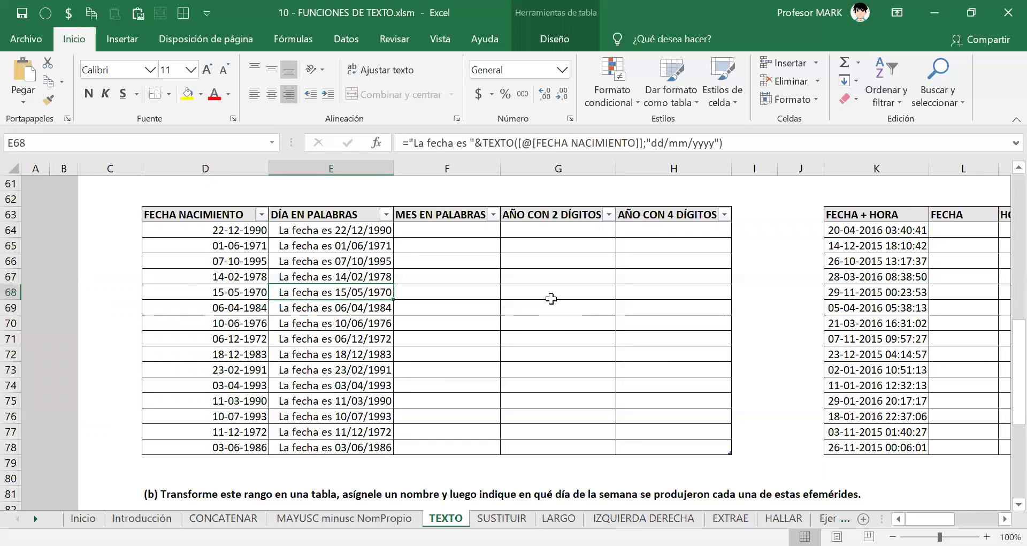
Convert the RUN exercise range starting at D40 on the SUSTITUIR sheet into a table with headers
{"action": "left_click", "coordinate": [502, 518]}
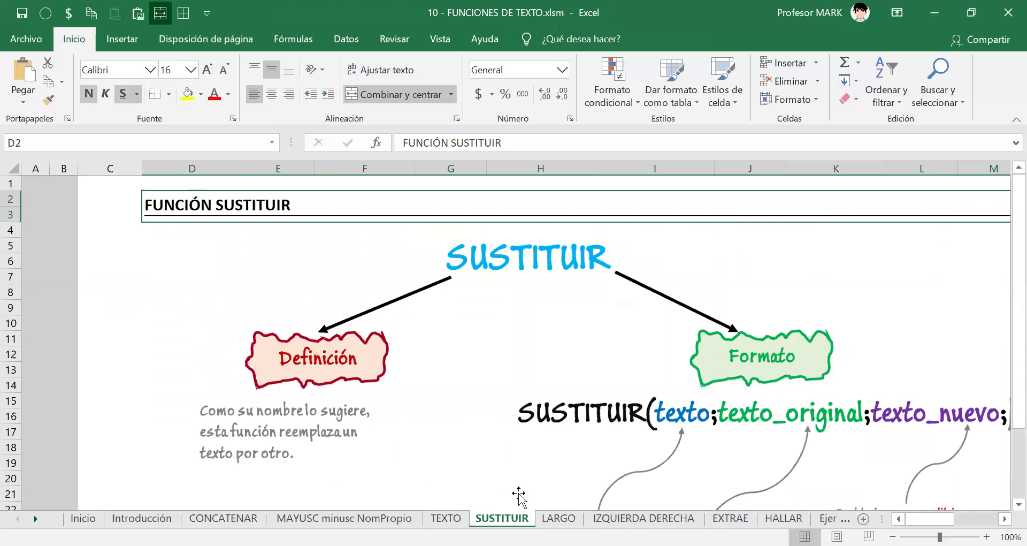
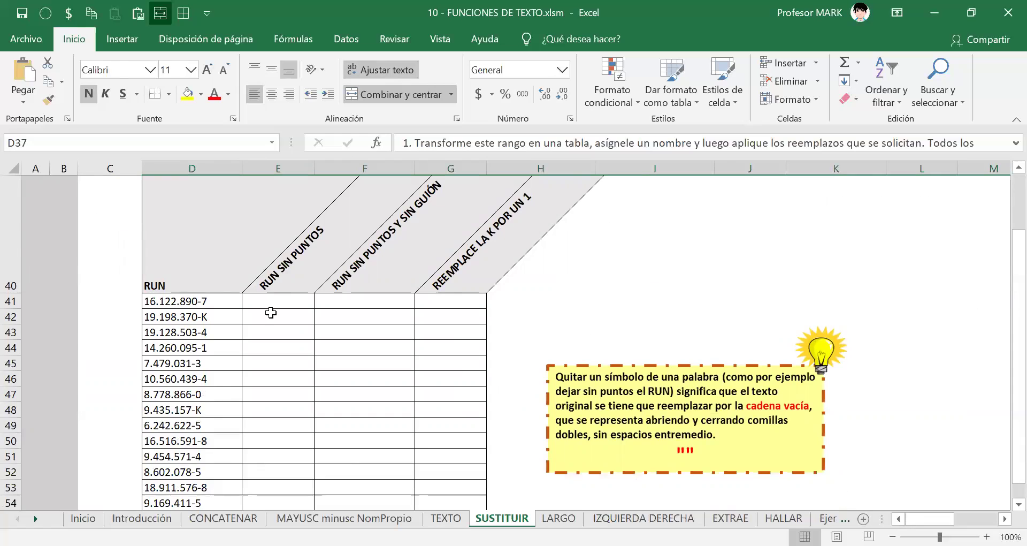
{"action": "scroll", "coordinate": [271, 311], "scroll_direction": "up", "scroll_amount": 7}
{"action": "left_click", "coordinate": [198, 288]}
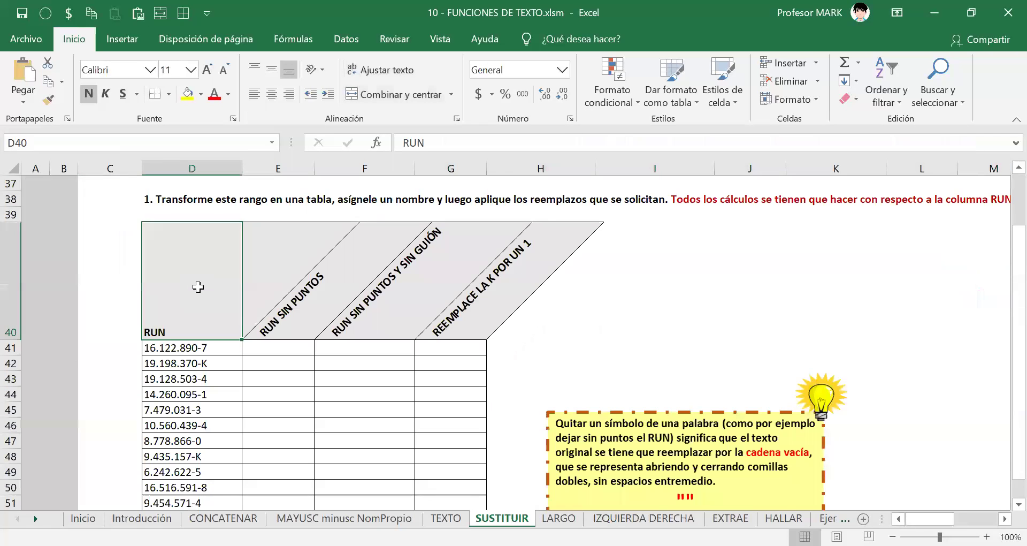
{"action": "key", "text": "ctrl+shift+Right"}
{"action": "key", "text": "ctrl+shift+Down"}
{"action": "key", "text": "ctrl+t"}
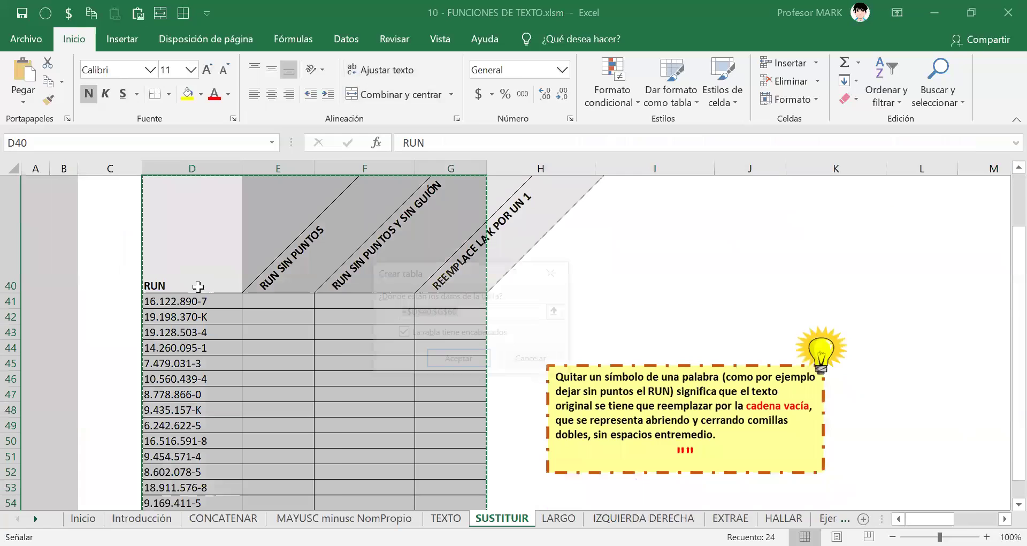
{"action": "key", "text": "Return"}
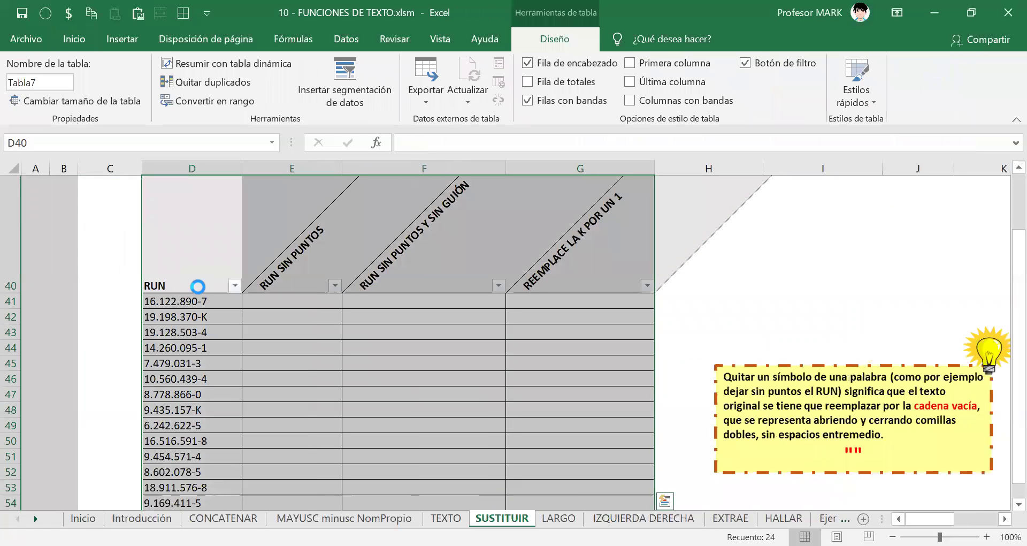
Name the new RUN table FN_SUSTITUIR
{"action": "key", "text": "alt+j"}
{"action": "type", "text": "ta"}
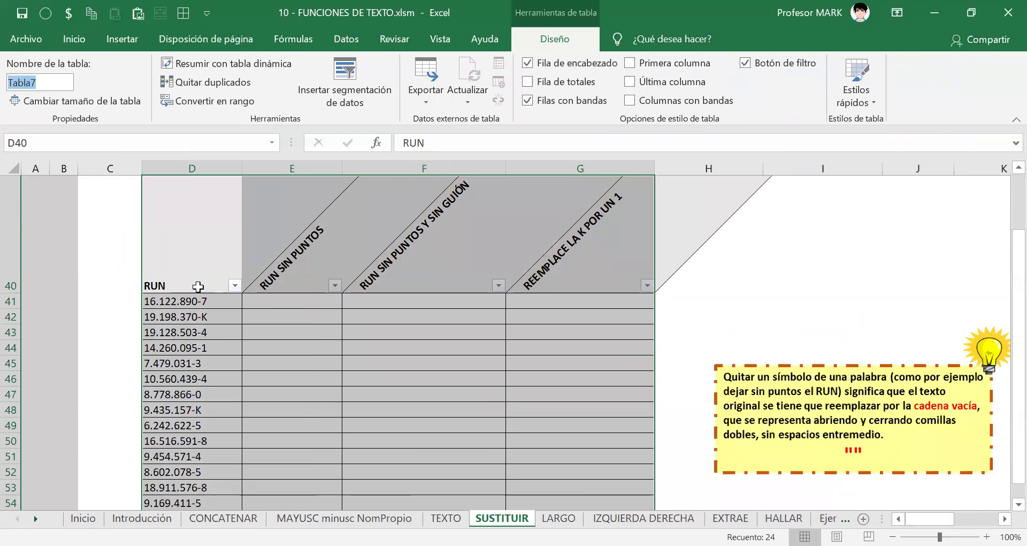
{"action": "type", "text": "fn"}
{"action": "key", "text": "BackSpace"}
{"action": "key", "text": "BackSpace"}
{"action": "type", "text": "FN"}
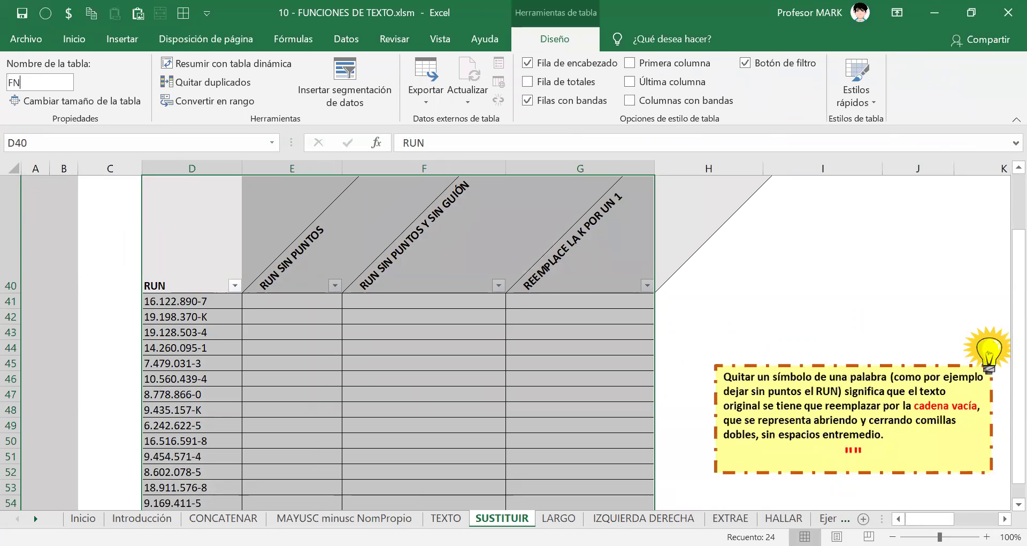
{"action": "type", "text": "_SUSTITUIR"}
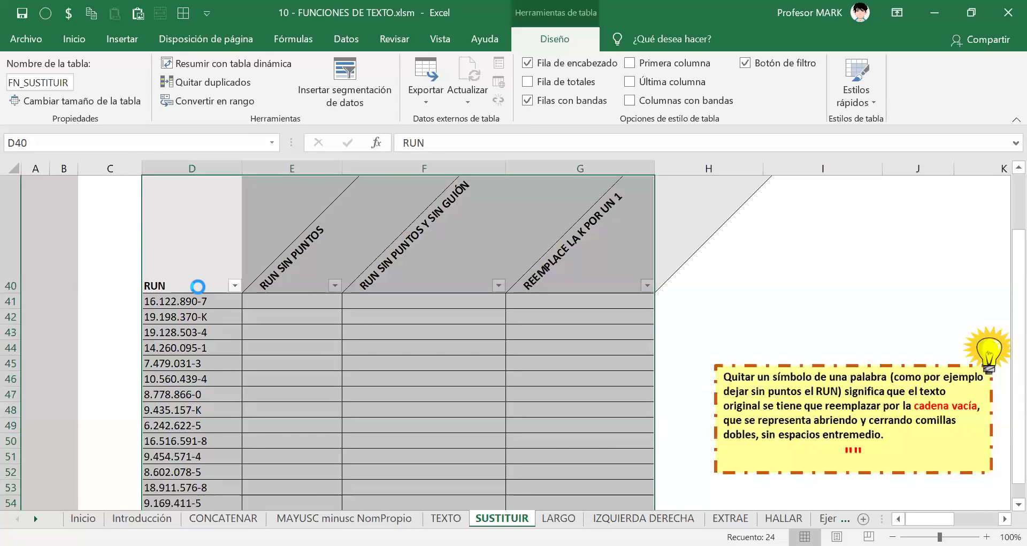
{"action": "left_click", "coordinate": [253, 305]}
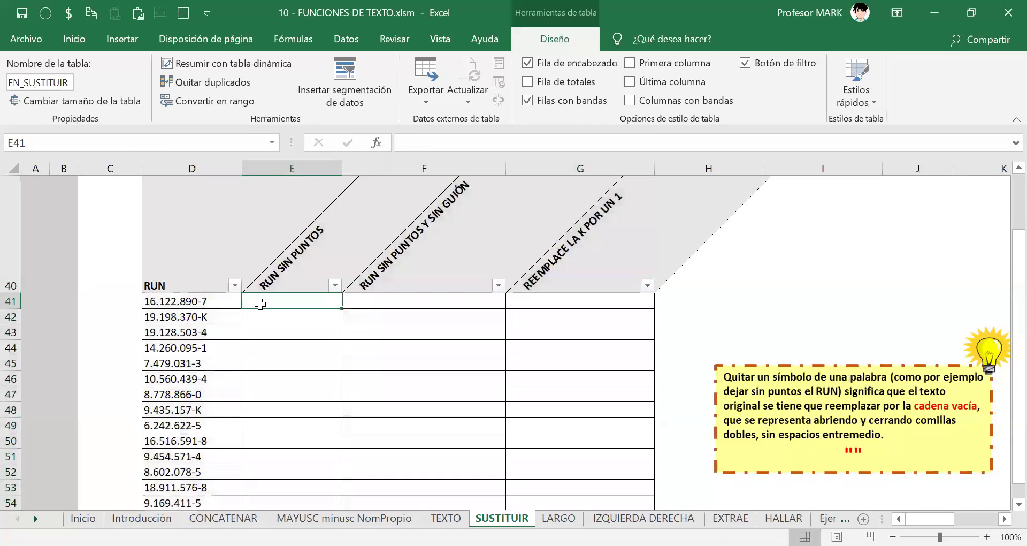
{"action": "scroll", "coordinate": [227, 328], "scroll_direction": "up", "scroll_amount": 3}
{"action": "scroll", "coordinate": [227, 327], "scroll_direction": "up", "scroll_amount": 5}
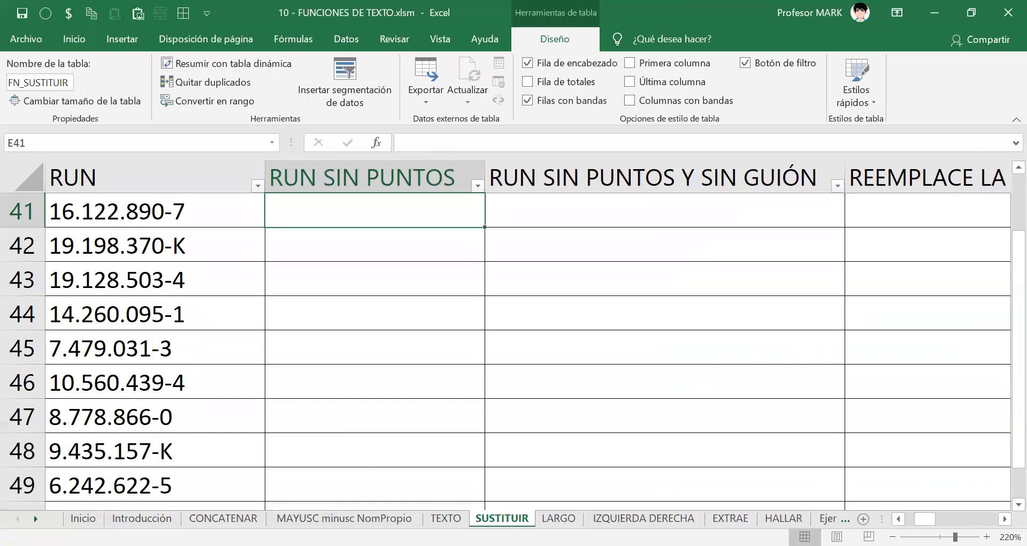
{"action": "scroll", "coordinate": [795, 428], "scroll_direction": "left", "scroll_amount": 3}
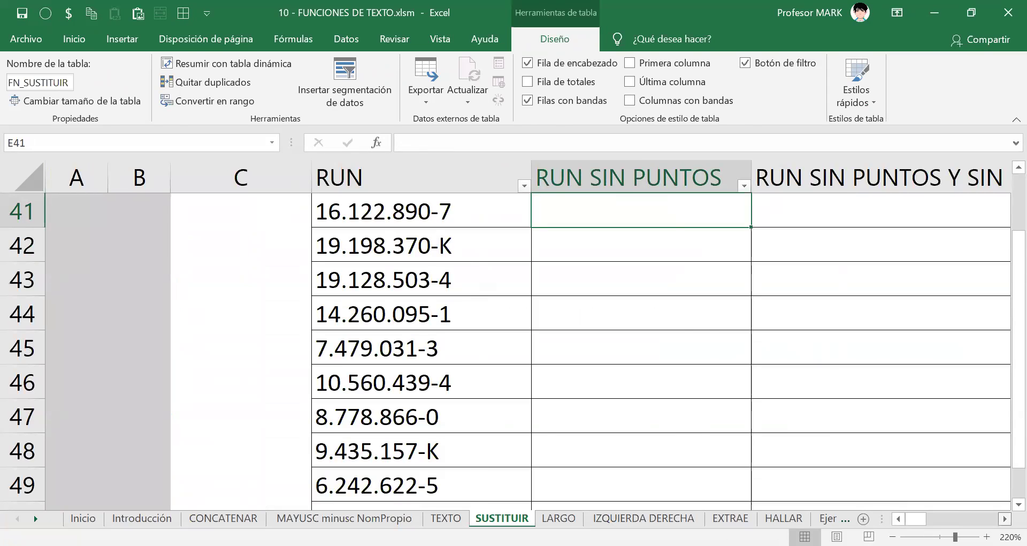
{"action": "left_click", "coordinate": [1005, 519]}
{"action": "left_click", "coordinate": [1018, 168]}
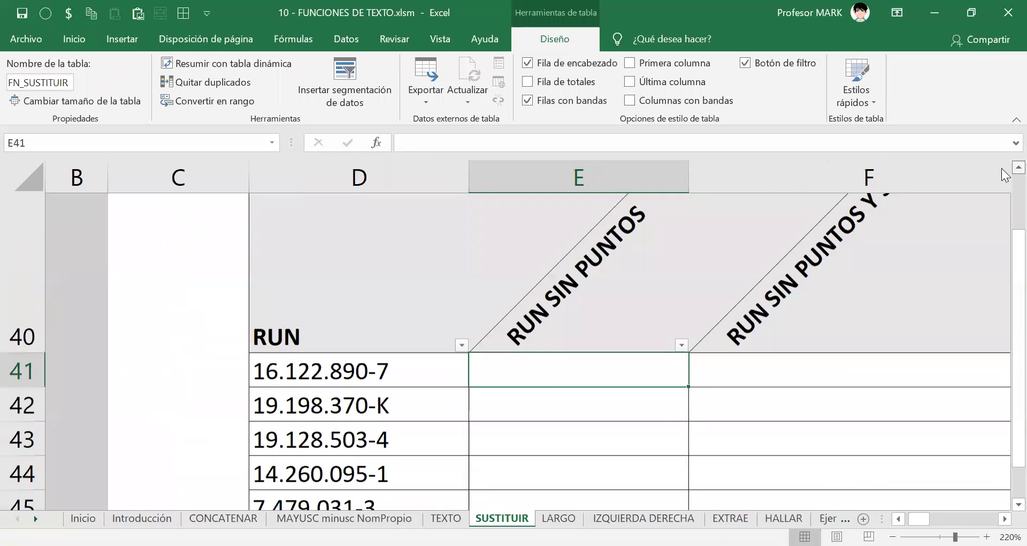
{"action": "left_click", "coordinate": [1018, 504]}
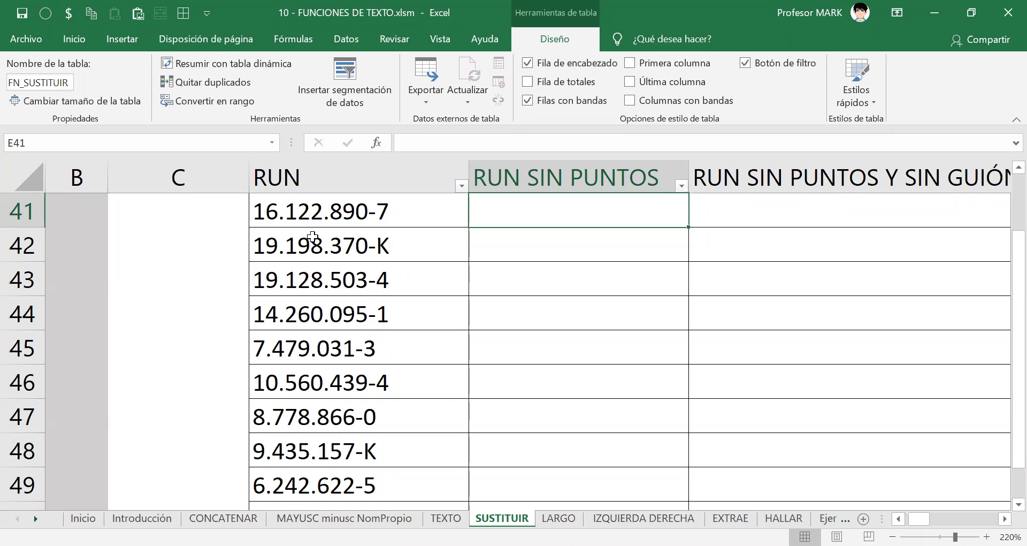
{"action": "type", "text": "="}
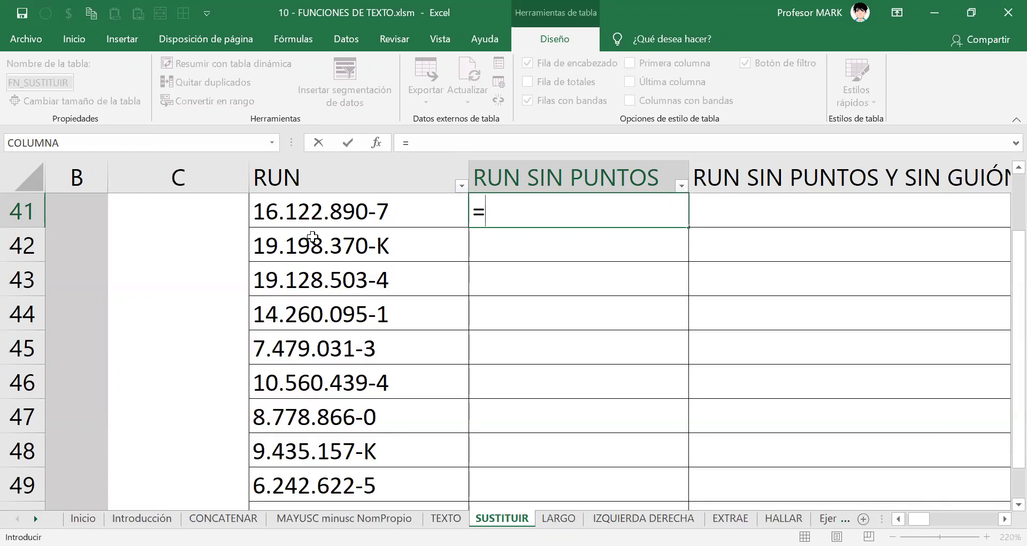
{"action": "type", "text": "SUS"}
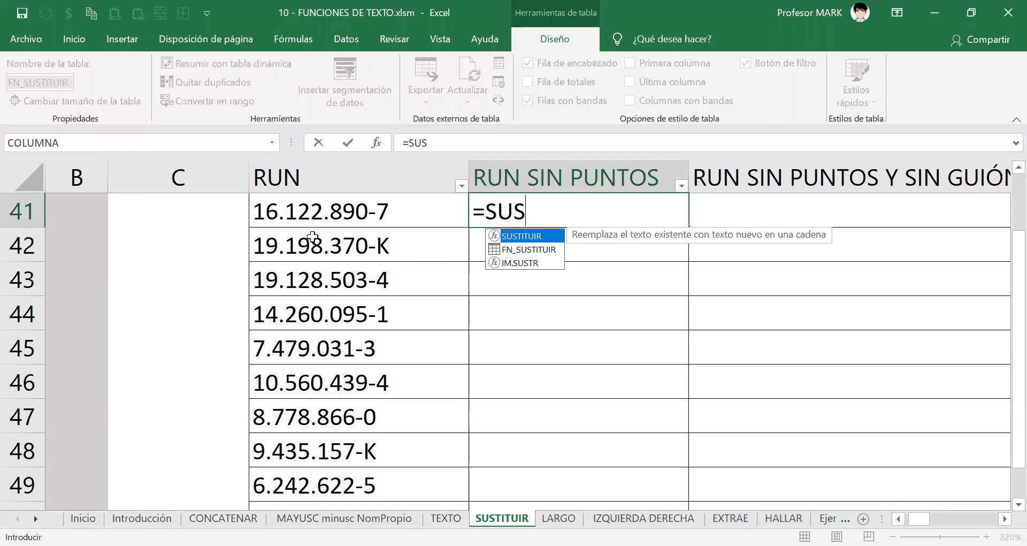
{"action": "key", "text": "Down"}
{"action": "key", "text": "Down"}
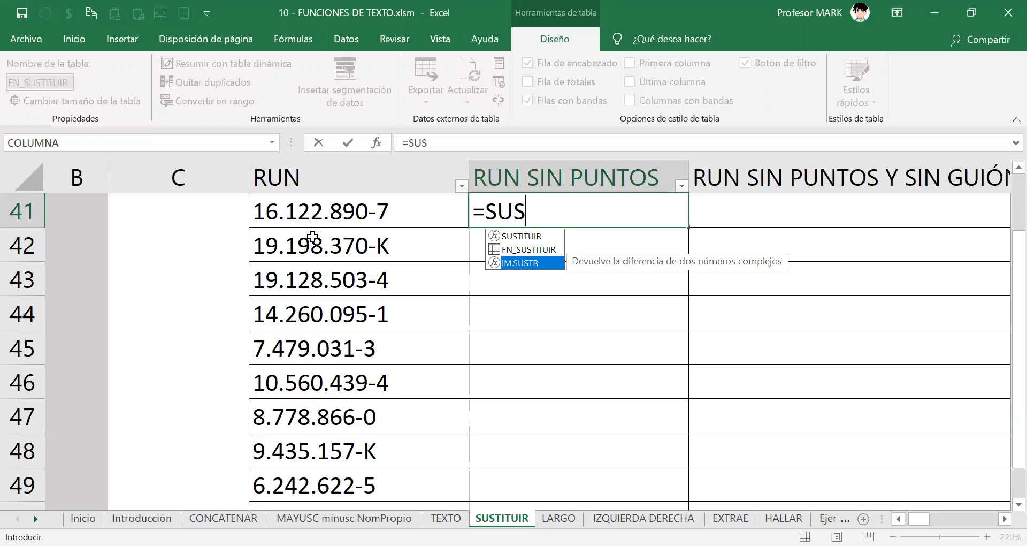
{"action": "key", "text": "Up"}
{"action": "key", "text": "Up"}
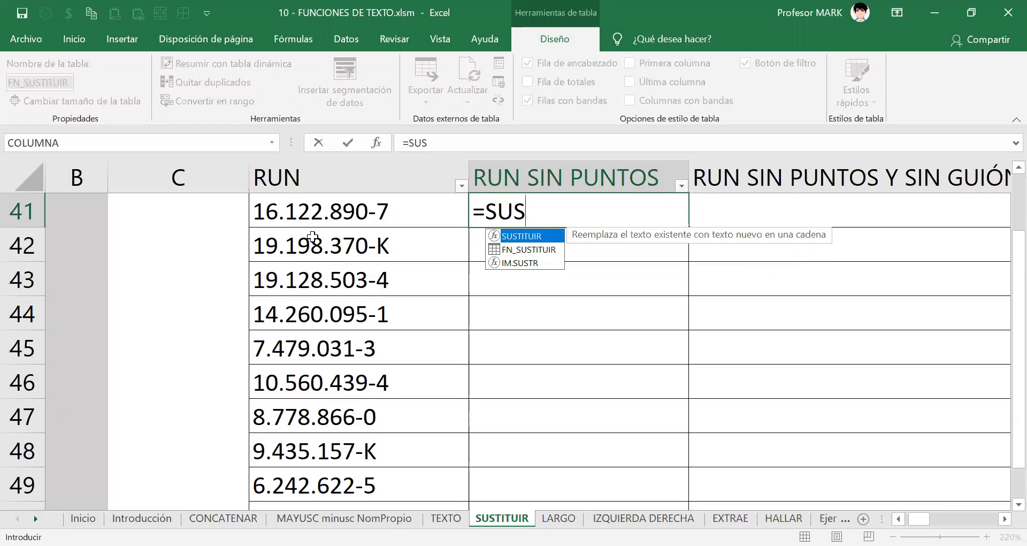
{"action": "key", "text": "Tab"}
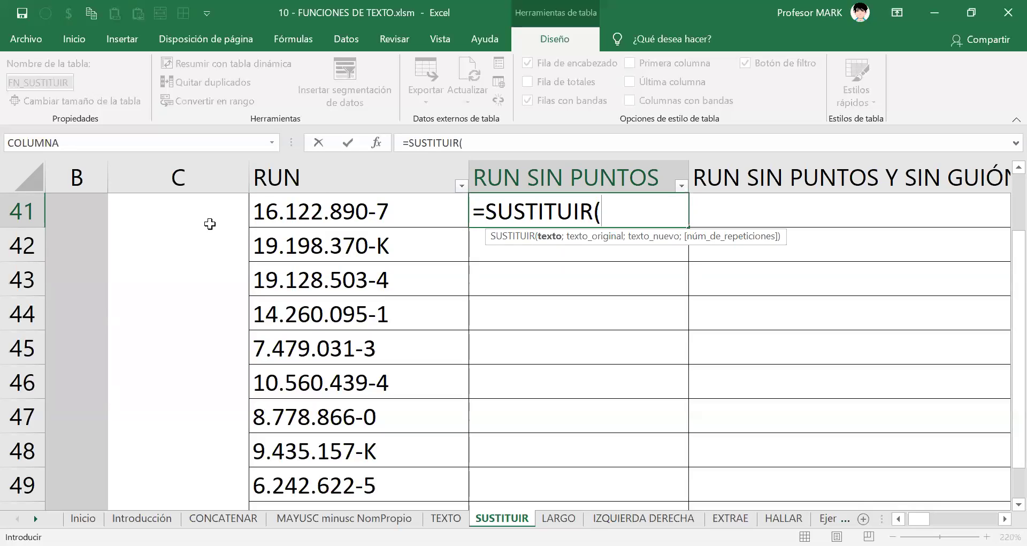
{"action": "left_click", "coordinate": [308, 214]}
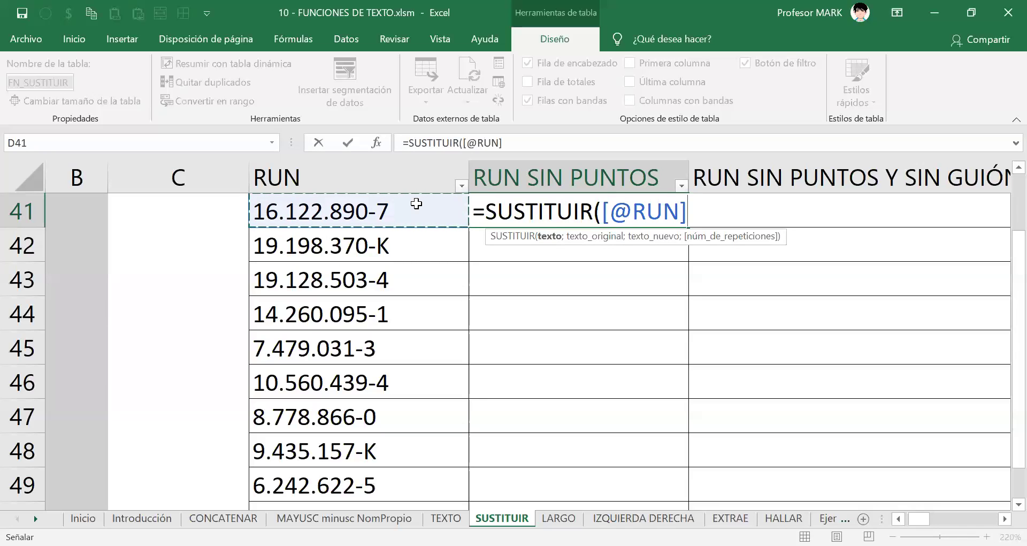
{"action": "type", "text": ";"}
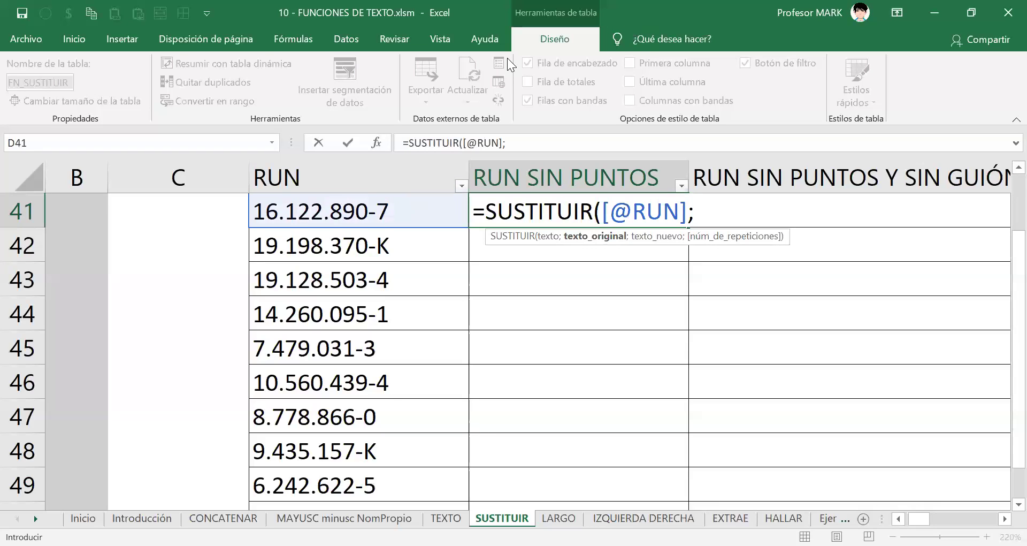
{"action": "key", "text": "ctrl+2"}
{"action": "mouse_move", "coordinate": [266, 186]}
{"action": "left_mouse_down"}
{"action": "mouse_move", "coordinate": [238, 231]}
{"action": "mouse_move", "coordinate": [432, 225]}
{"action": "mouse_move", "coordinate": [261, 185]}
{"action": "left_mouse_up"}
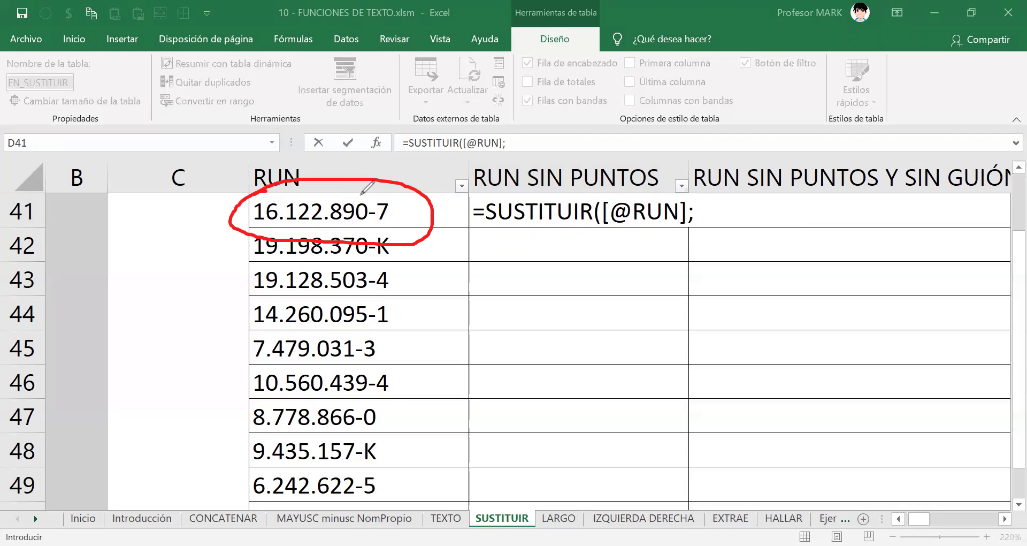
{"action": "key", "text": "e"}
{"action": "key", "text": "Escape"}
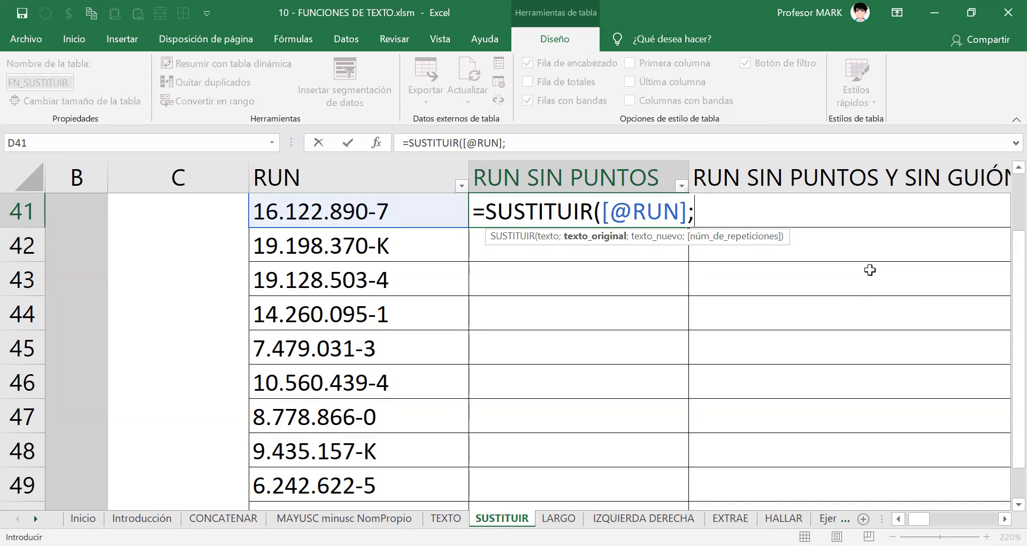
{"action": "type", "text": "\".\""}
{"action": "type", "text": ";"}
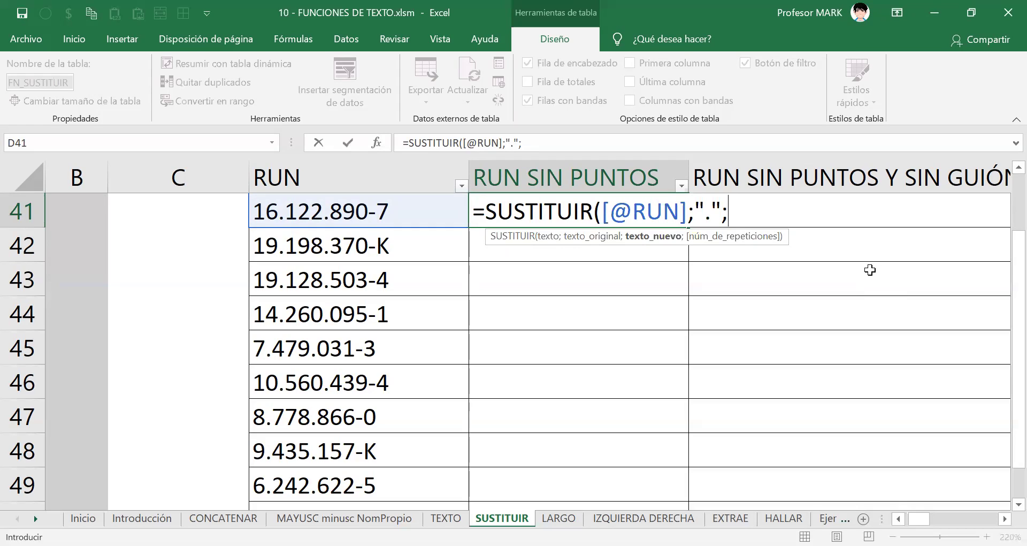
{"action": "type", "text": "\"\""}
{"action": "type", "text": ")"}
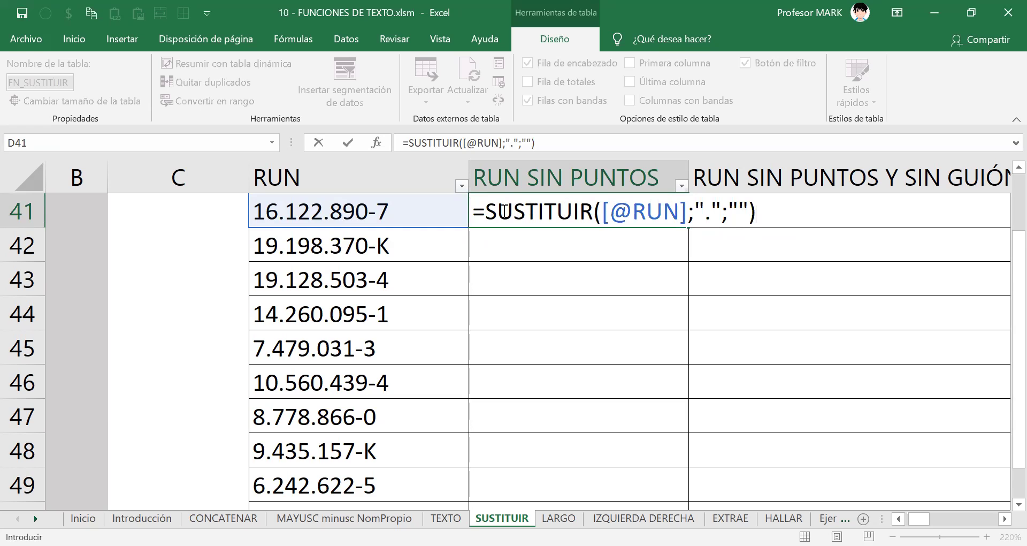
{"action": "left_click_drag", "start_coordinate": [474, 211], "coordinate": [771, 210]}
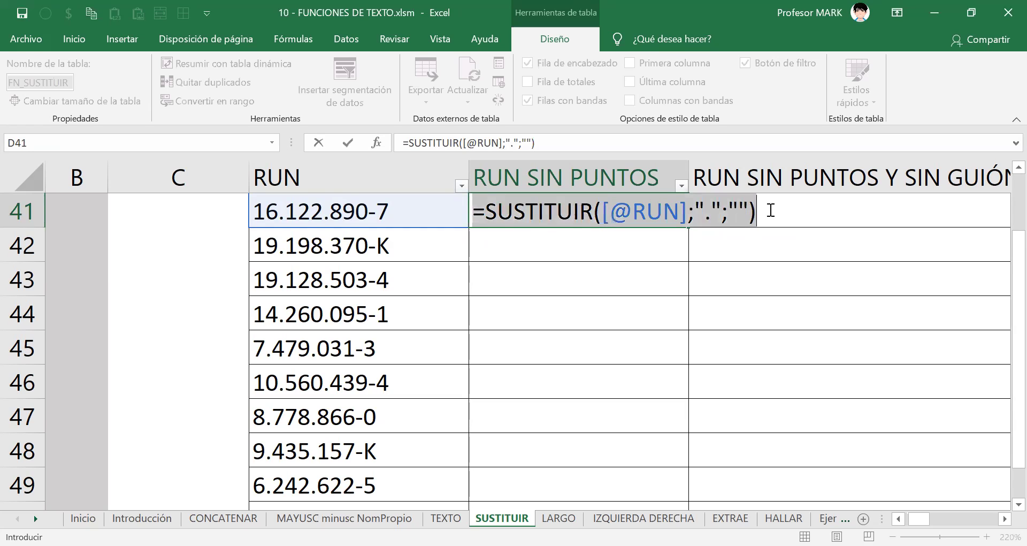
{"action": "right_click", "coordinate": [654, 205]}
{"action": "left_click", "coordinate": [683, 237]}
{"action": "key", "text": "Return"}
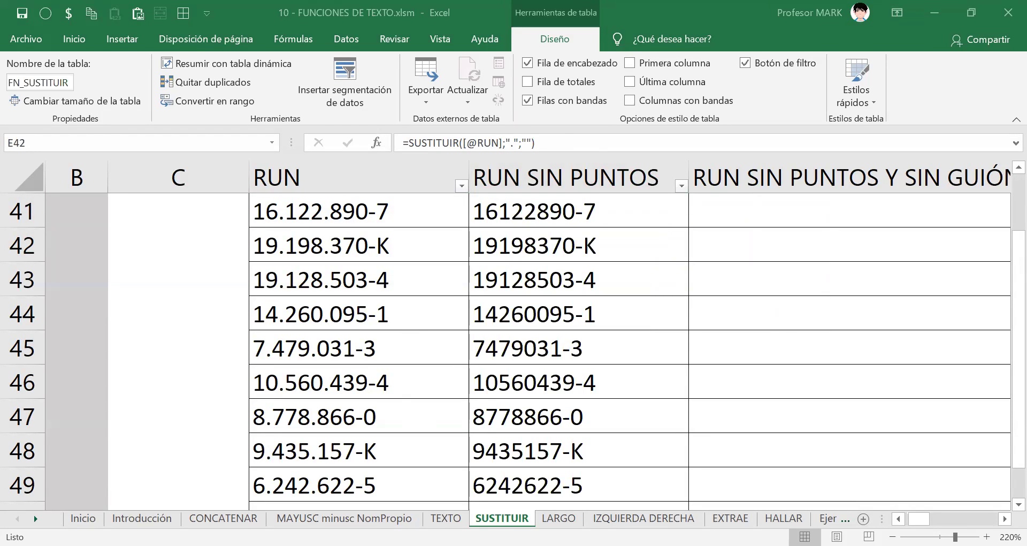
Examine the results down the RUN SIN PUNTOS column against the original RUN values
{"action": "scroll", "coordinate": [539, 366], "scroll_direction": "up", "scroll_amount": 4}
{"action": "scroll", "coordinate": [539, 366], "scroll_direction": "down", "scroll_amount": 3}
{"action": "scroll", "coordinate": [539, 365], "scroll_direction": "down", "scroll_amount": 2}
{"action": "scroll", "coordinate": [518, 325], "scroll_direction": "up", "scroll_amount": 2}
{"action": "scroll", "coordinate": [515, 353], "scroll_direction": "down", "scroll_amount": 2}
{"action": "scroll", "coordinate": [515, 353], "scroll_direction": "down", "scroll_amount": 2}
{"action": "scroll", "coordinate": [515, 353], "scroll_direction": "up", "scroll_amount": 2}
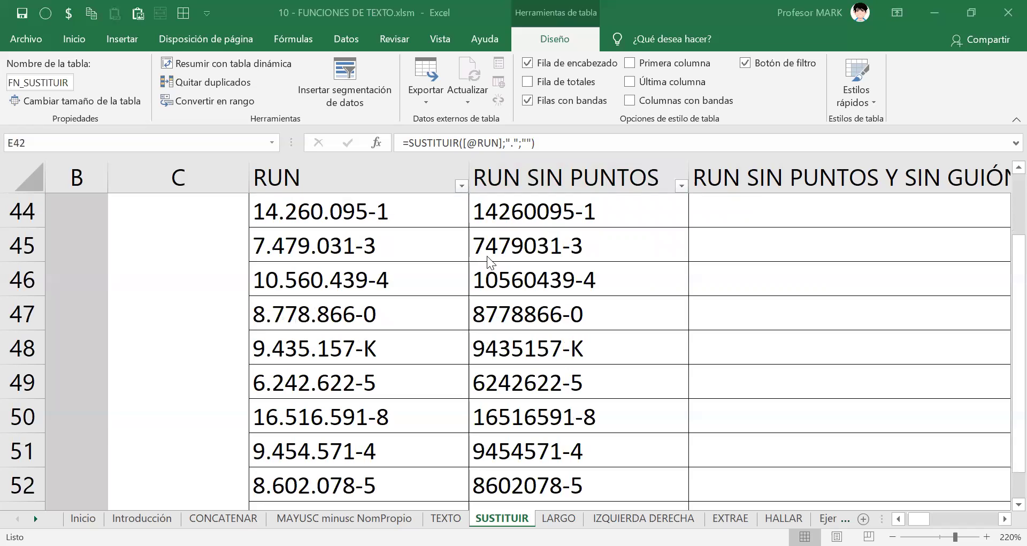
{"action": "key", "text": "Up"}
{"action": "key", "text": "Up"}
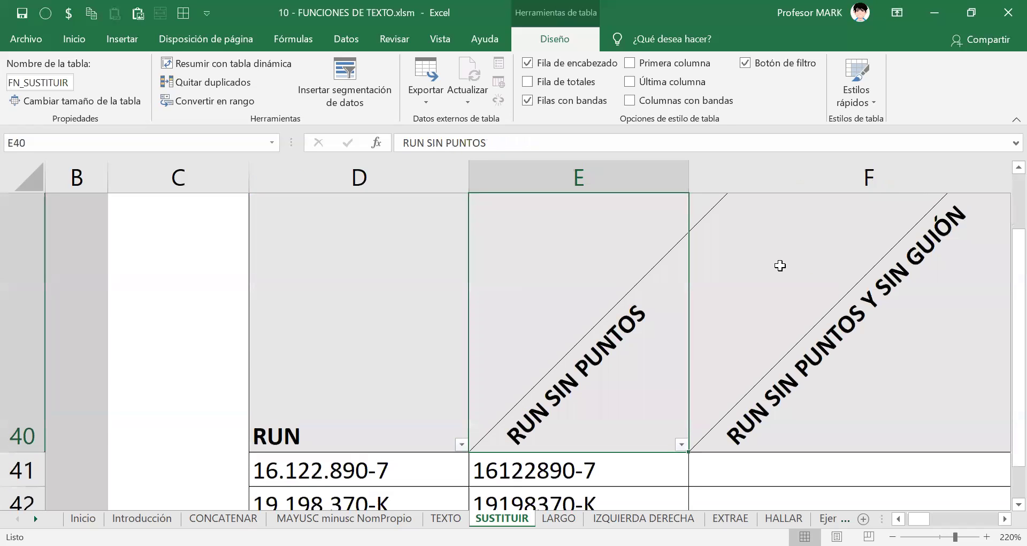
{"action": "key", "text": "Down"}
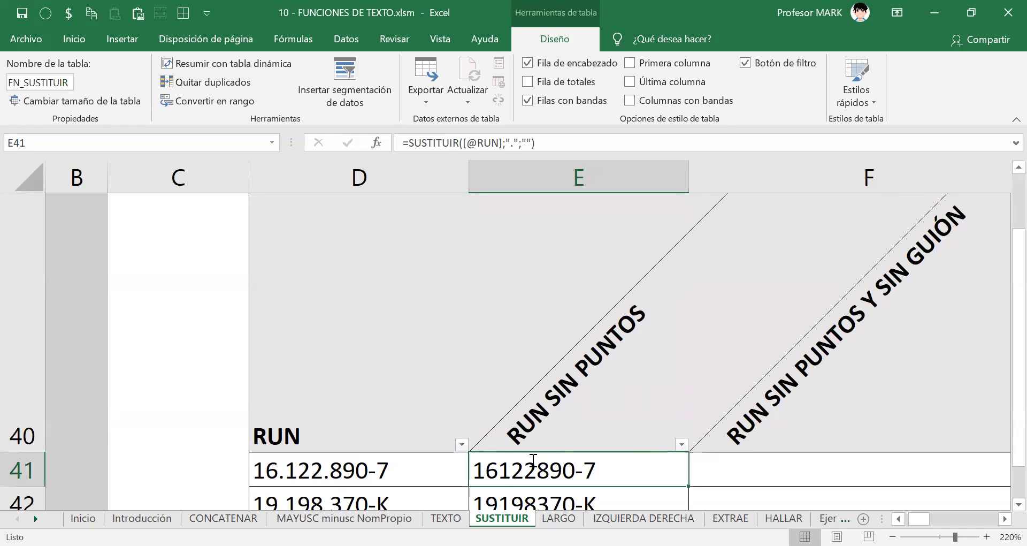
{"action": "key", "text": "F2"}
{"action": "key", "text": "Left"}
{"action": "key", "text": "Left"}
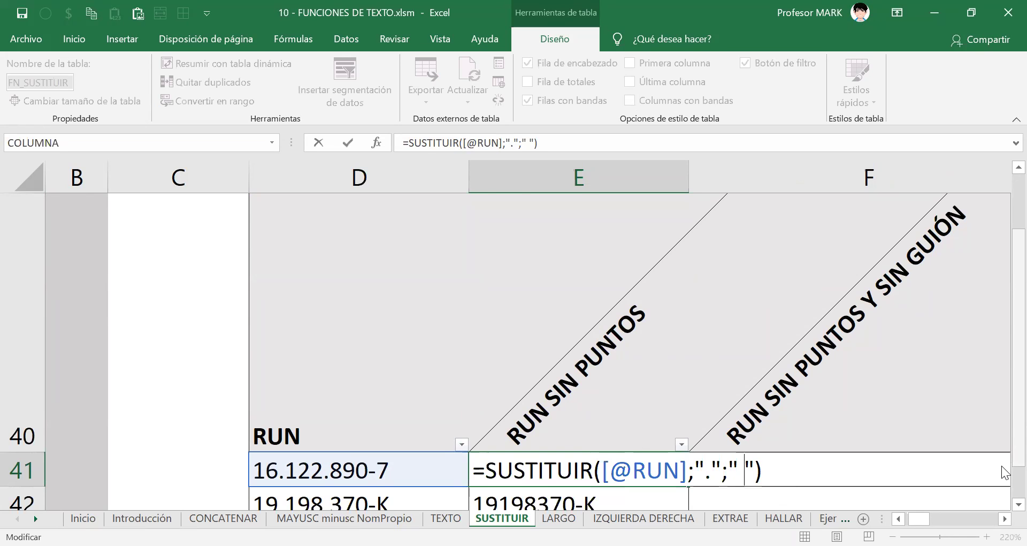
{"action": "key", "text": "Return"}
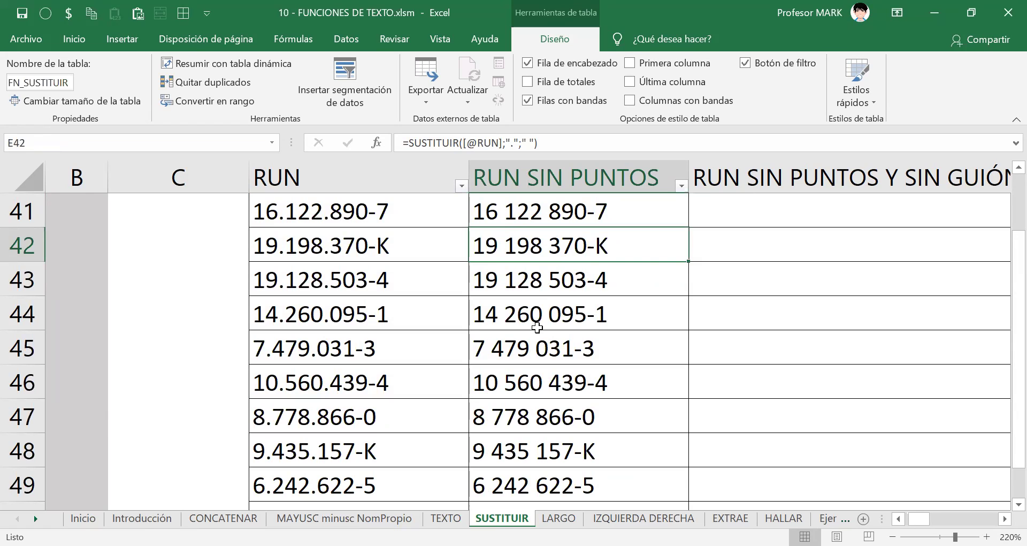
Undo the column-wide fill of the space version and restore the calculated column formula in E41
{"action": "key", "text": "ctrl+z"}
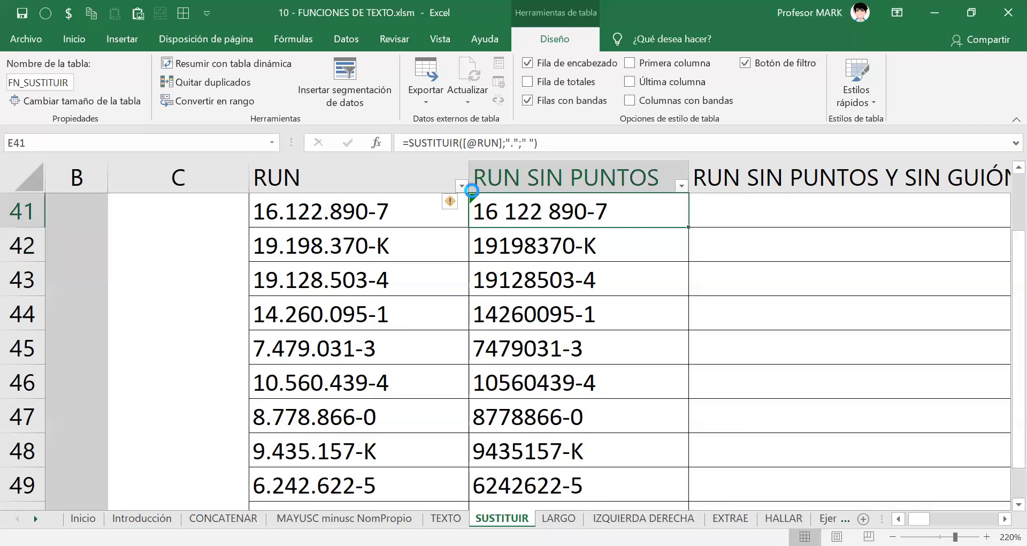
{"action": "left_click", "coordinate": [448, 202]}
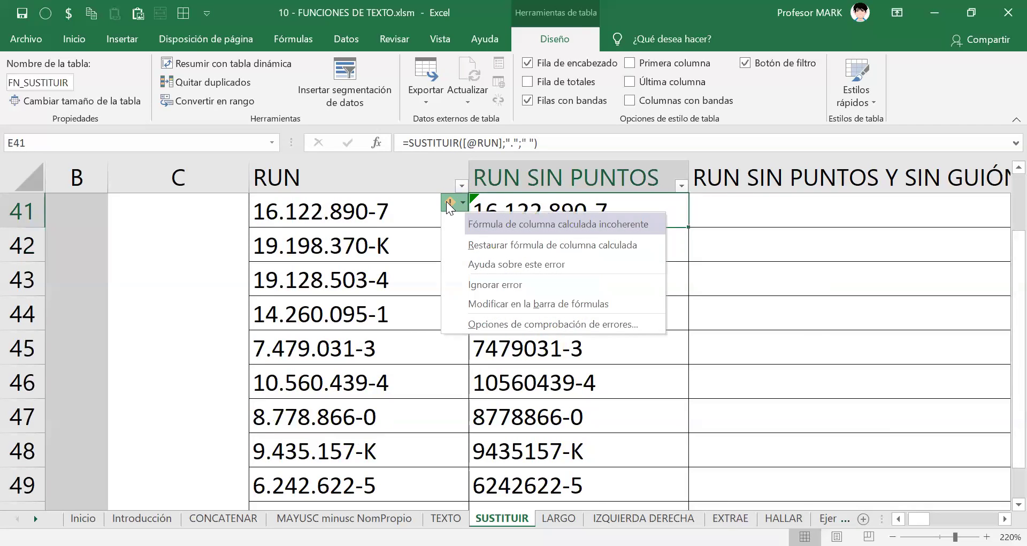
{"action": "left_click", "coordinate": [485, 251]}
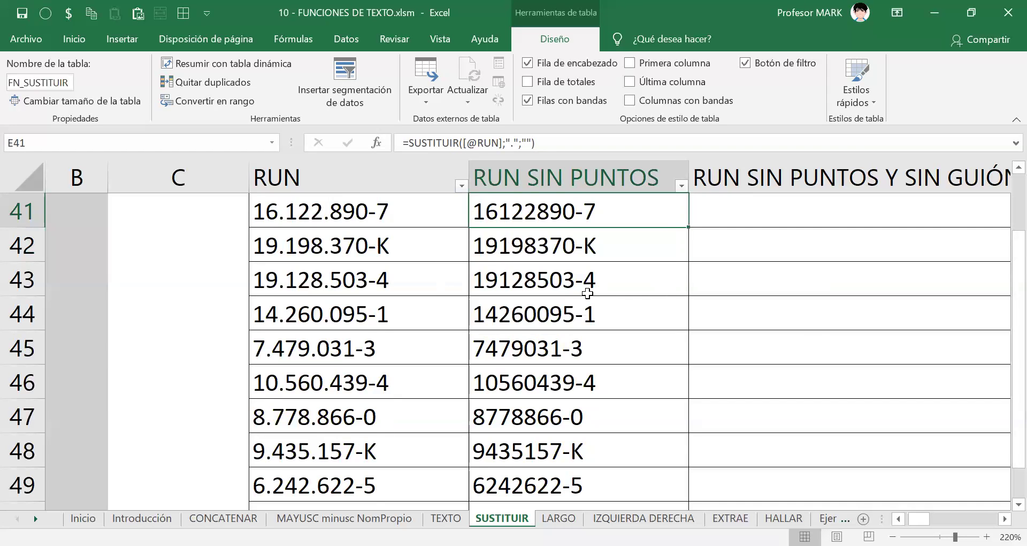
Fill the RUN SIN PUNTOS Y SIN GUIÓN column from F41 with =SUSTITUIR([@[RUN SIN PUNTOS]];"-";"")
{"action": "scroll", "coordinate": [588, 293], "scroll_direction": "down", "scroll_amount": 7}
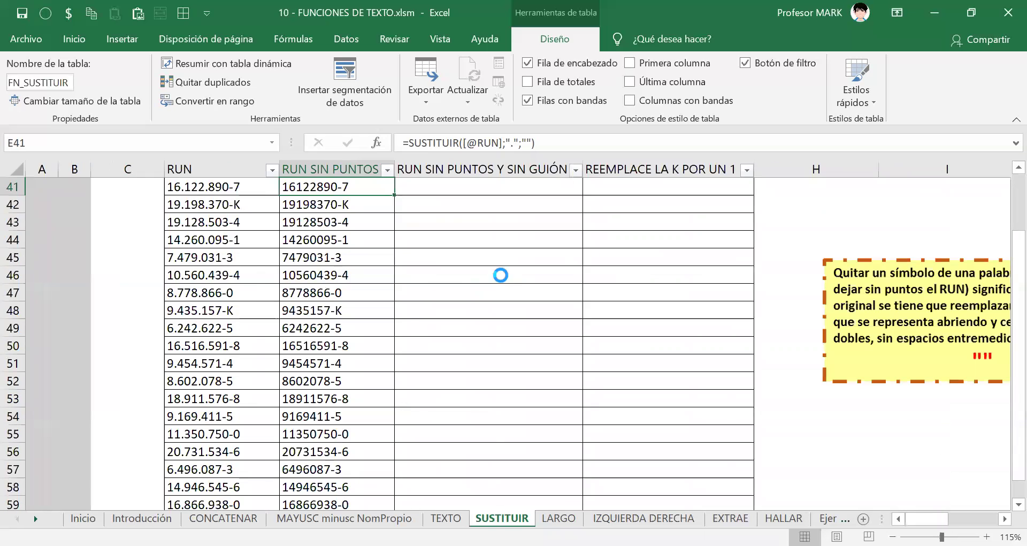
{"action": "scroll", "coordinate": [501, 275], "scroll_direction": "down", "scroll_amount": 1}
{"action": "scroll", "coordinate": [501, 275], "scroll_direction": "up", "scroll_amount": 3}
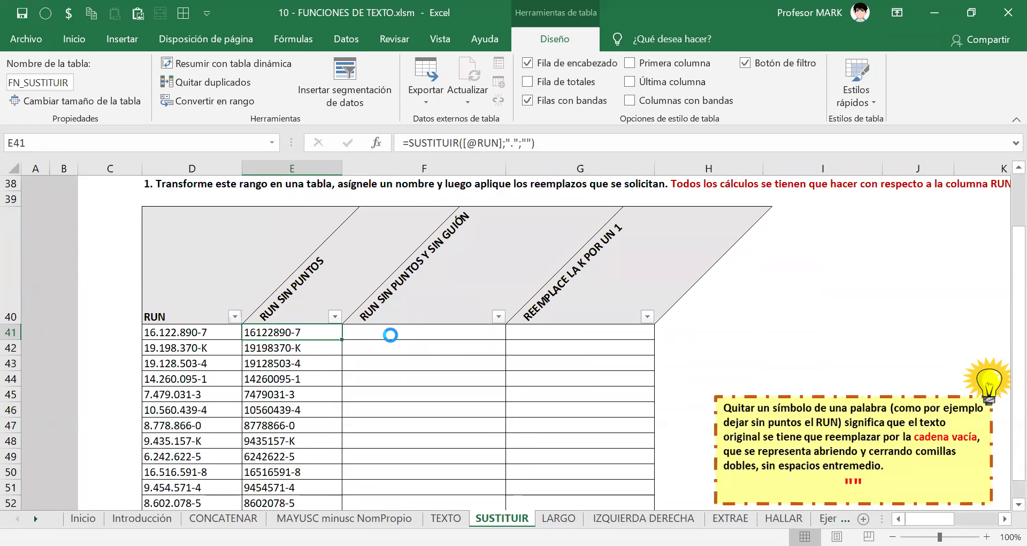
{"action": "left_click", "coordinate": [391, 335]}
{"action": "type", "text": "="}
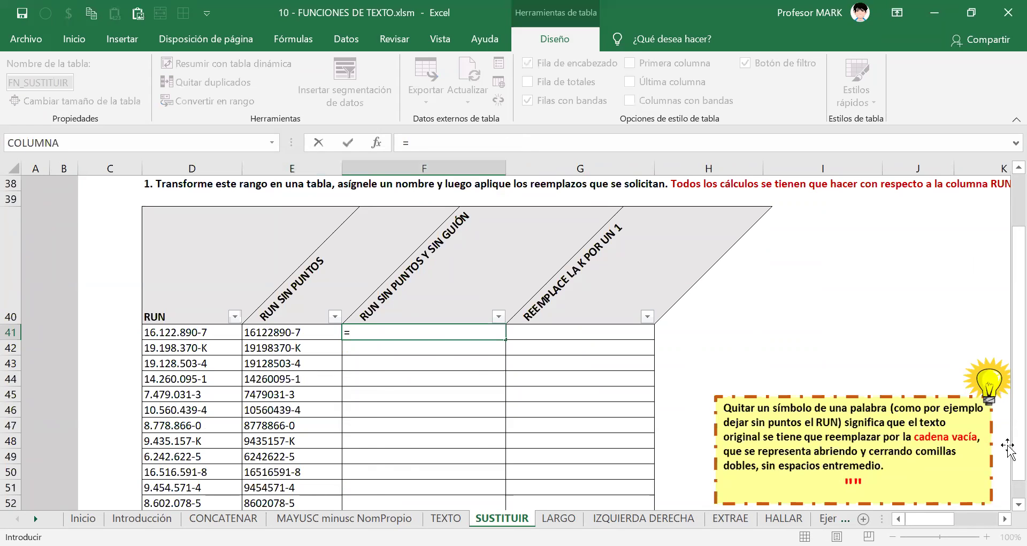
{"action": "type", "text": "SUSTITUIR("}
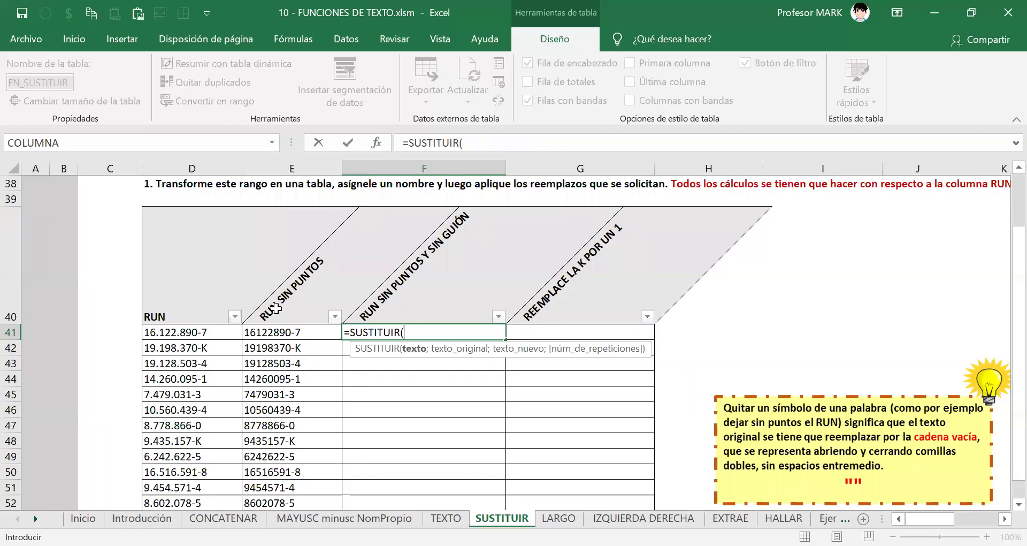
{"action": "left_click", "coordinate": [275, 332]}
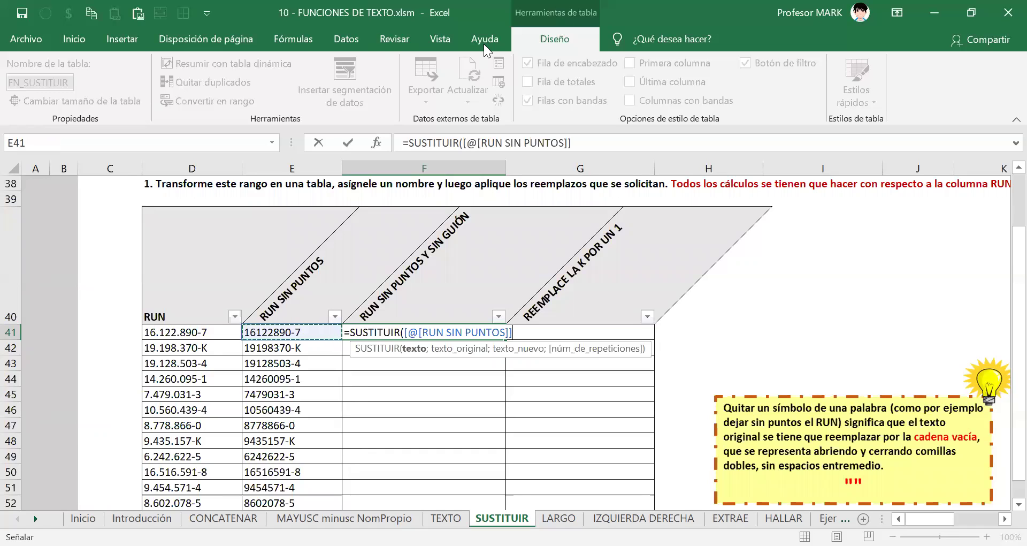
{"action": "type", "text": ";\"-"}
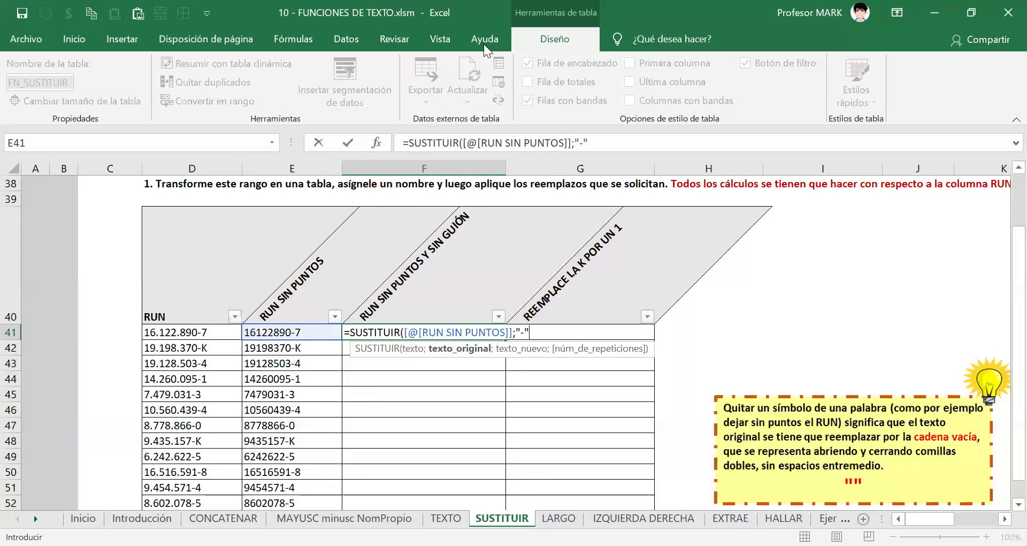
{"action": "type", "text": ";"}
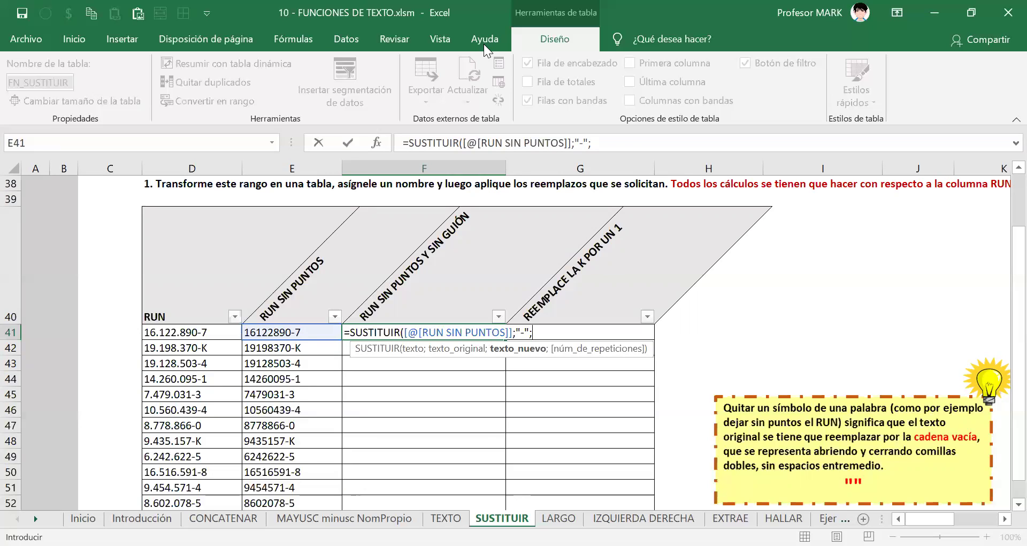
{"action": "type", "text": "\"\")"}
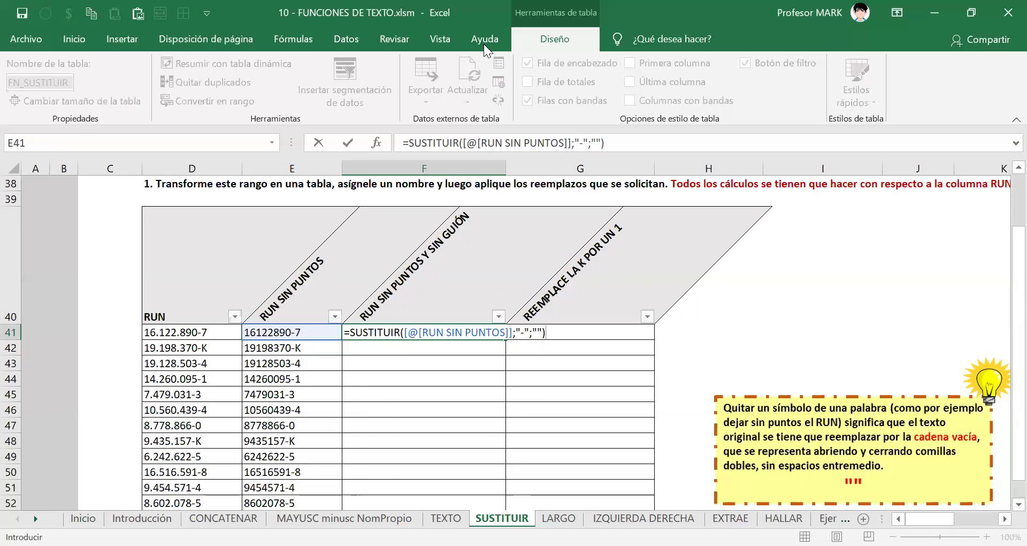
{"action": "key", "text": "Return"}
Review the SUSTITUIR formula in F41, first as a whole and then its [@[RUN SIN PUNTOS]] argument
{"action": "key", "text": "Up"}
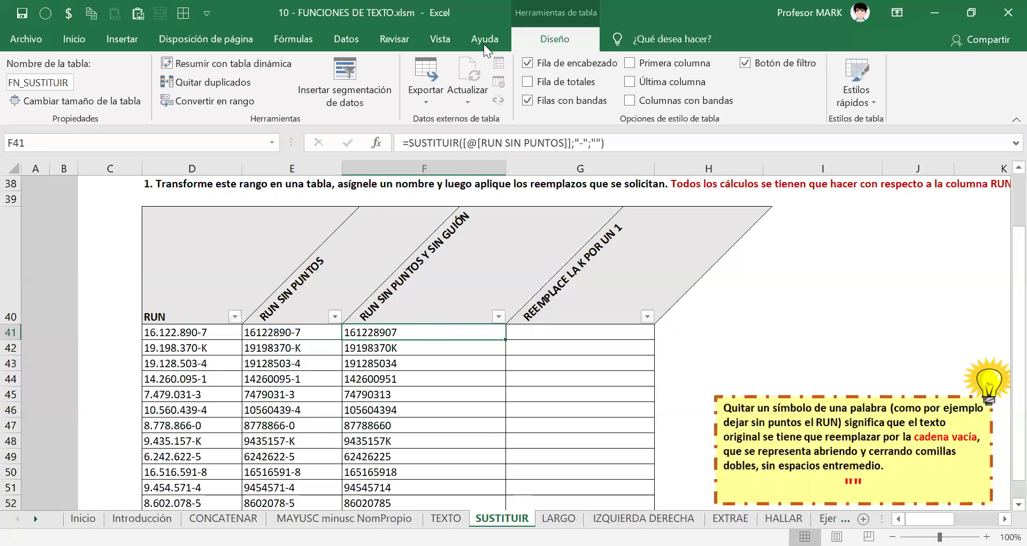
{"action": "key", "text": "F2"}
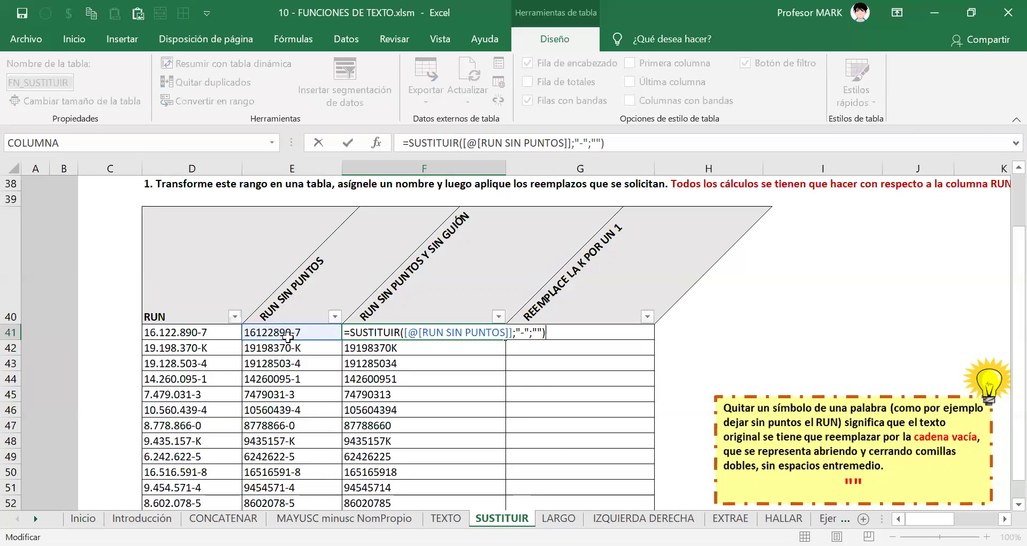
{"action": "left_click_drag", "start_coordinate": [577, 328], "coordinate": [351, 331]}
{"action": "key", "text": "Left"}
{"action": "key", "text": "shift+Left"}
{"action": "key", "text": "shift+End"}
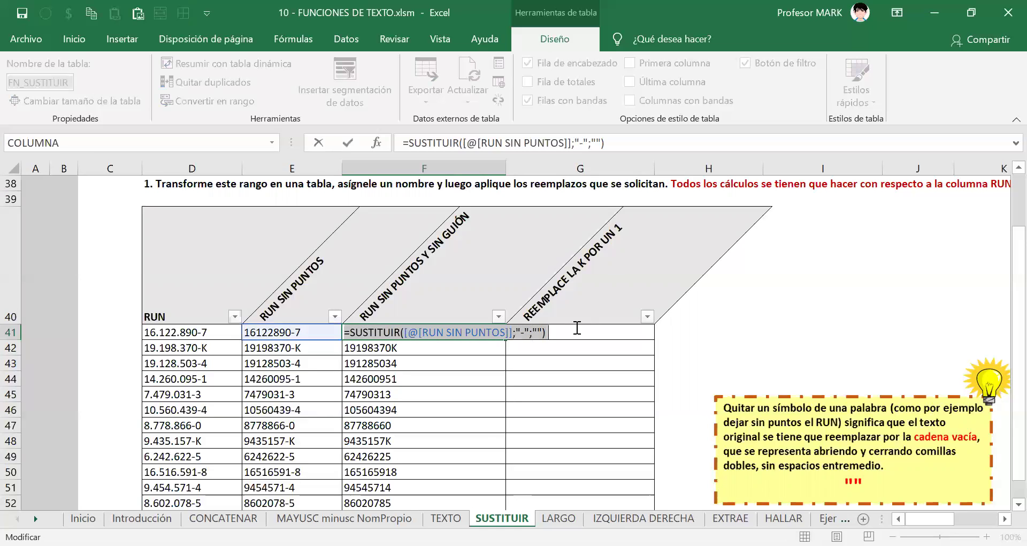
{"action": "key", "text": "Return"}
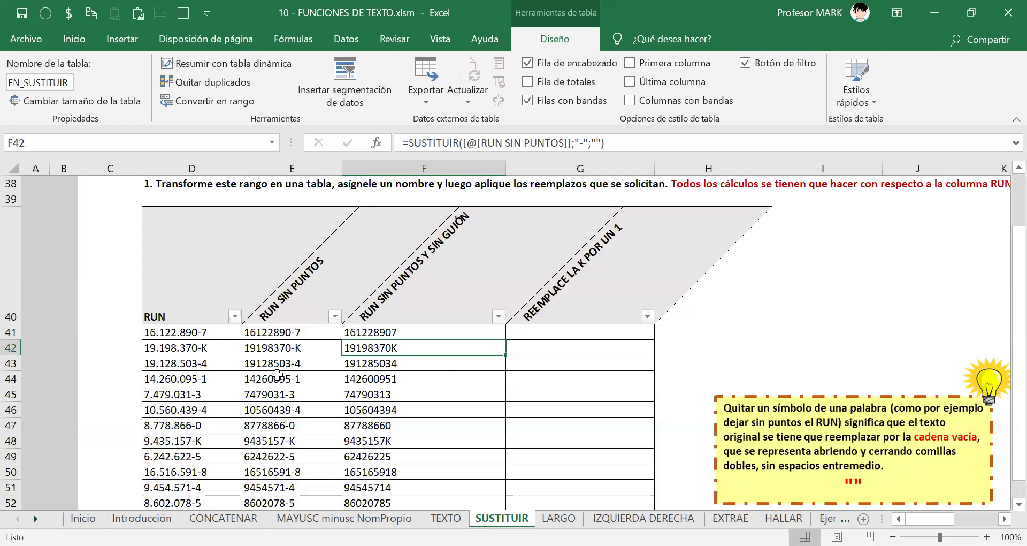
{"action": "left_click", "coordinate": [364, 332]}
{"action": "double_click", "coordinate": [364, 333]}
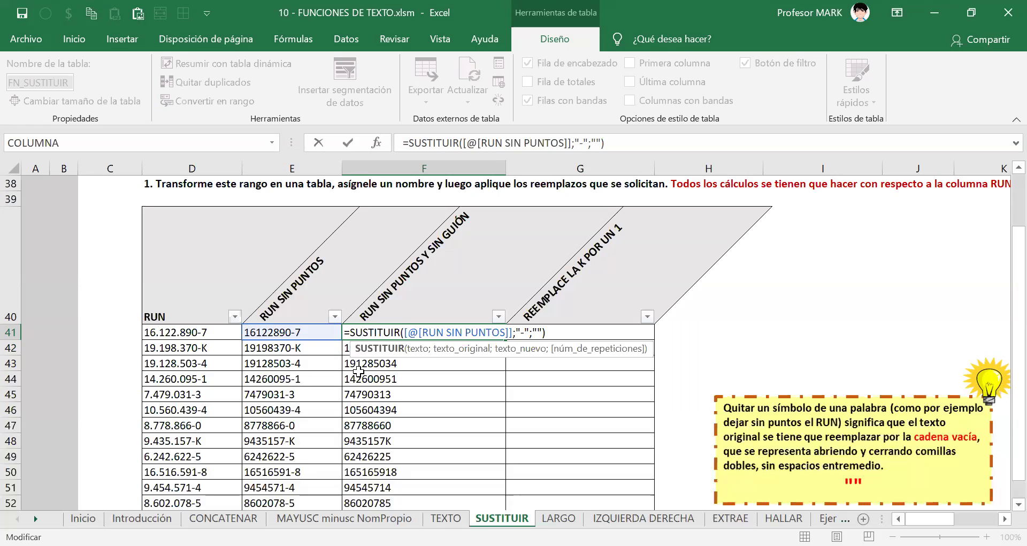
{"action": "left_click_drag", "start_coordinate": [405, 333], "coordinate": [513, 333]}
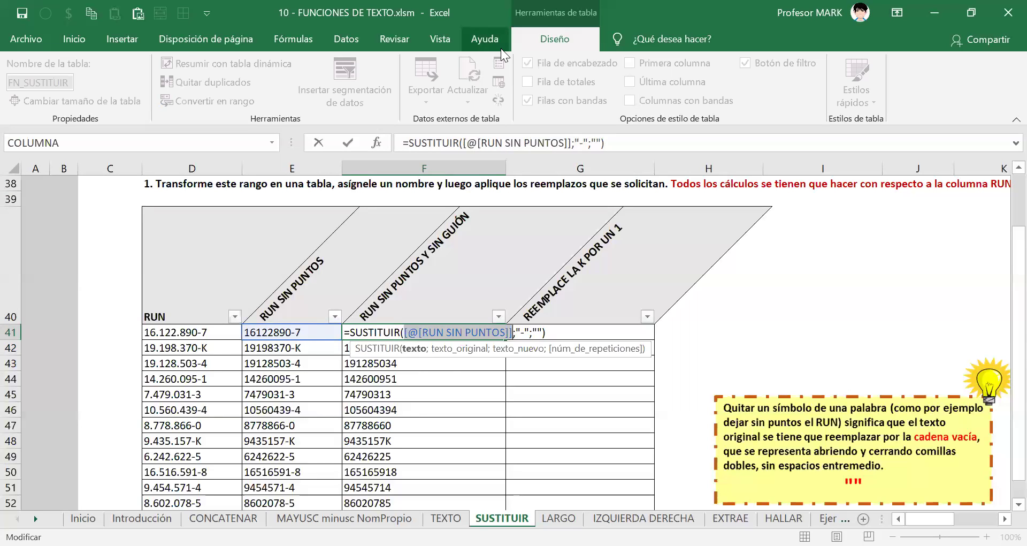
{"action": "key", "text": "ctrl+2"}
{"action": "mouse_move", "coordinate": [256, 332]}
{"action": "left_mouse_down"}
{"action": "mouse_move", "coordinate": [329, 270]}
{"action": "mouse_move", "coordinate": [321, 246]}
{"action": "mouse_move", "coordinate": [305, 257]}
{"action": "left_mouse_up"}
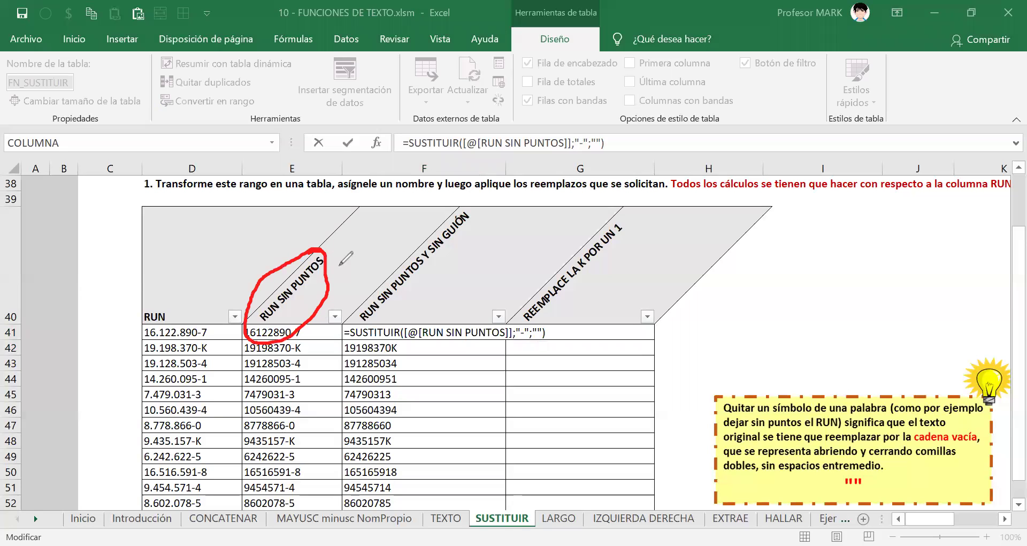
{"action": "left_click_drag", "start_coordinate": [328, 281], "coordinate": [417, 277]}
{"action": "left_click_drag", "start_coordinate": [375, 226], "coordinate": [351, 251]}
{"action": "mouse_move", "coordinate": [390, 224]}
{"action": "left_mouse_down"}
{"action": "mouse_move", "coordinate": [400, 231]}
{"action": "mouse_move", "coordinate": [389, 253]}
{"action": "mouse_move", "coordinate": [405, 239]}
{"action": "left_mouse_up"}
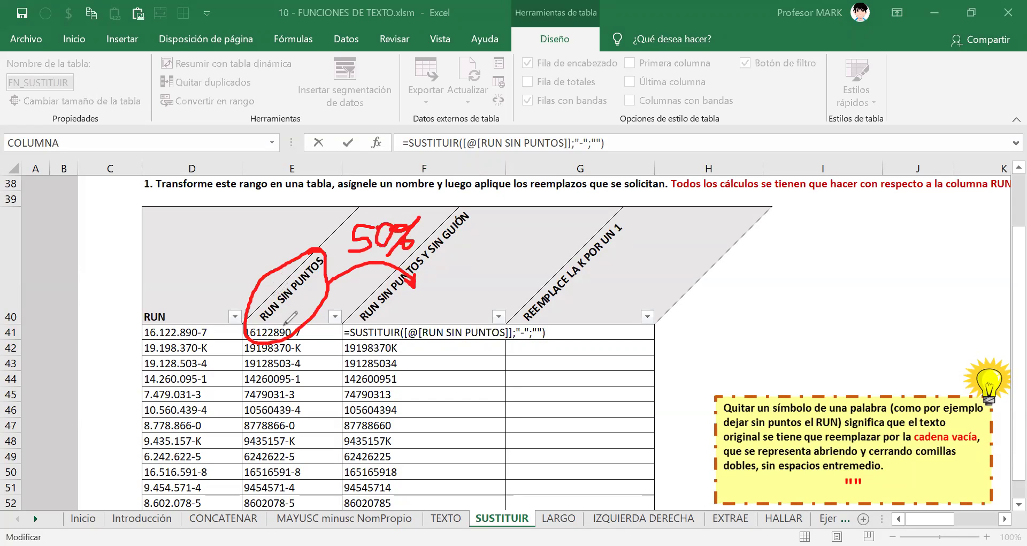
{"action": "left_click_drag", "start_coordinate": [337, 281], "coordinate": [277, 324]}
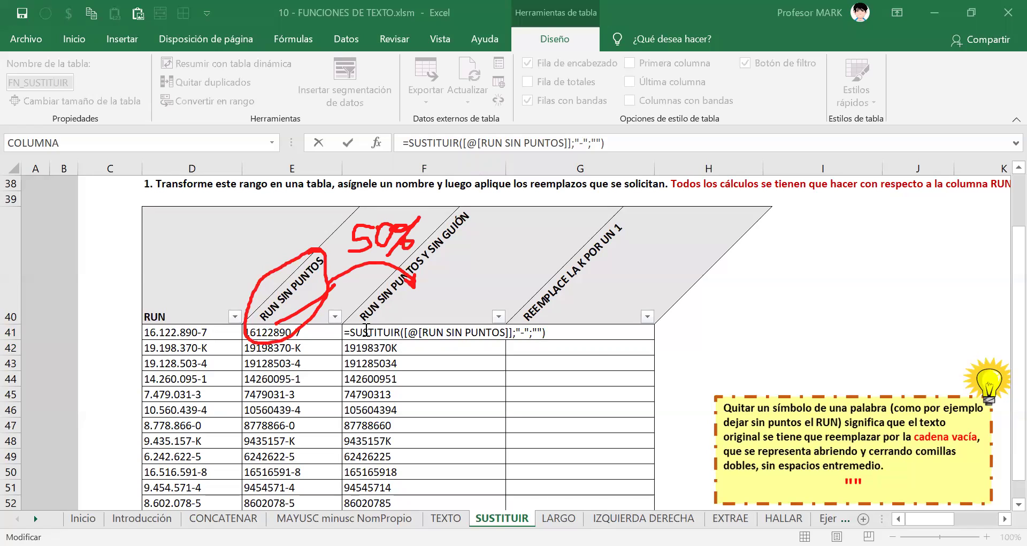
Check the "-" argument of the F41 formula and leave the cell without editing it
{"action": "double_click", "coordinate": [366, 329]}
{"action": "left_click", "coordinate": [526, 333]}
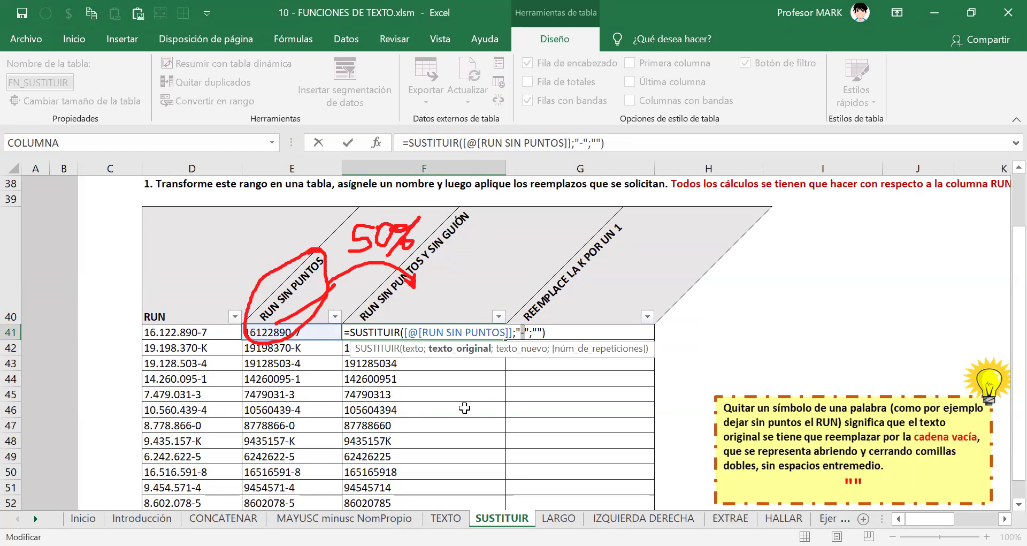
{"action": "key", "text": "Escape"}
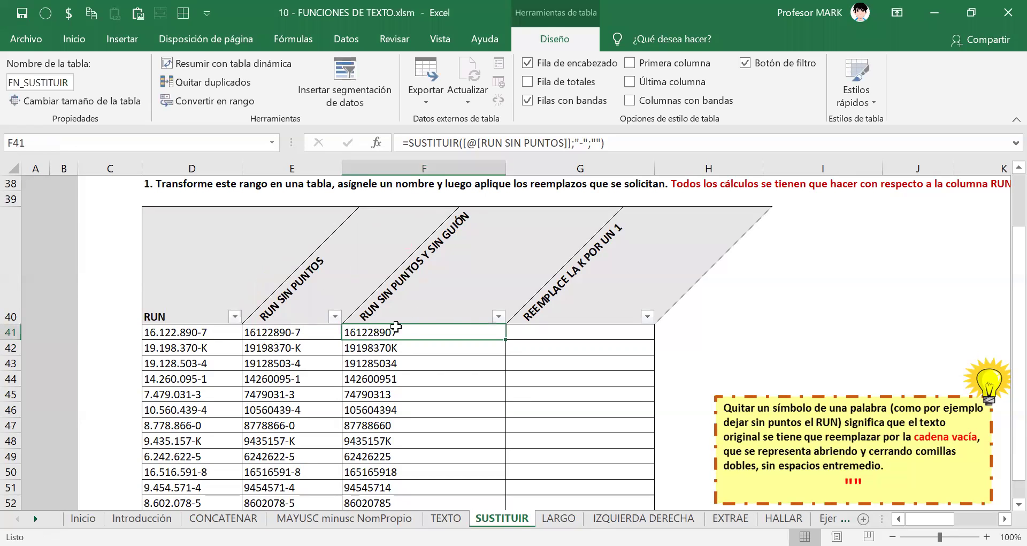
Review the [@[RUN SIN PUNTOS]] argument of the formula in F41 and the SUSTITUIR formula in E41, leaving both unedited
{"action": "double_click", "coordinate": [389, 333]}
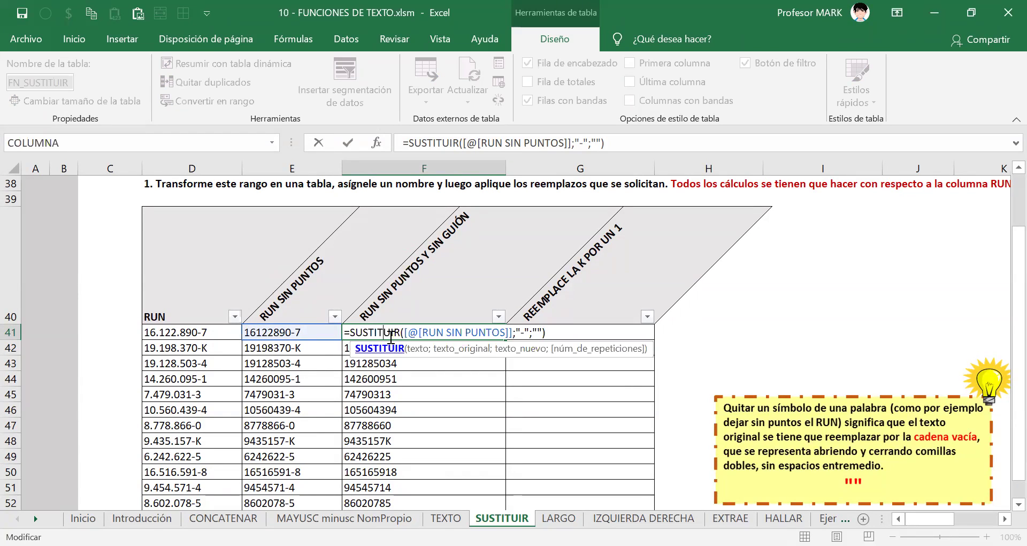
{"action": "left_click_drag", "start_coordinate": [405, 335], "coordinate": [512, 333]}
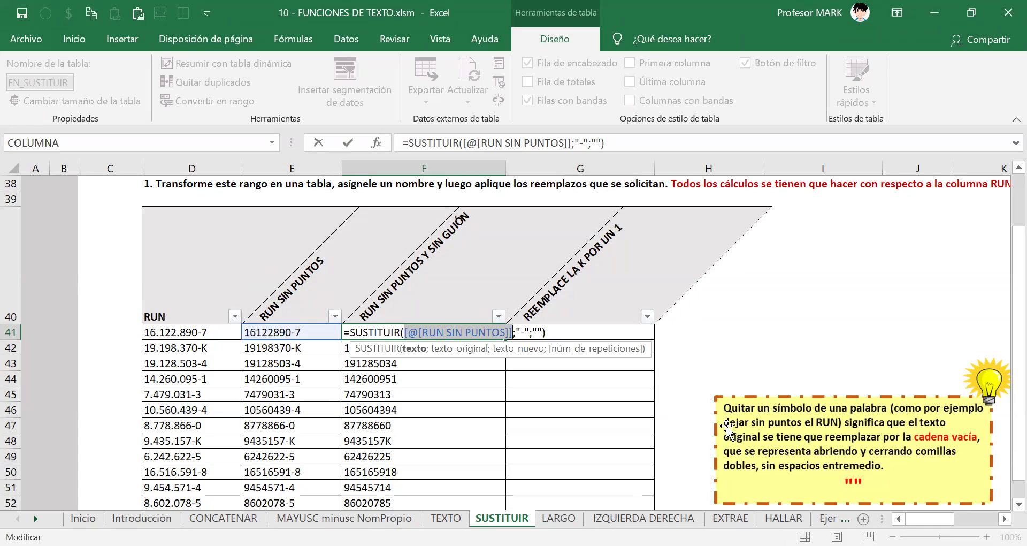
{"action": "key", "text": "Return"}
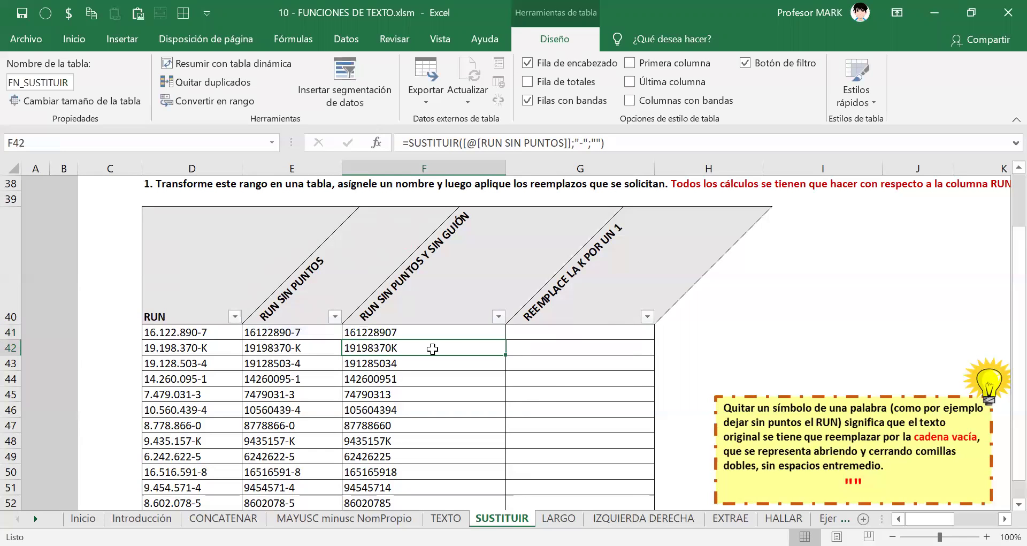
{"action": "left_click", "coordinate": [378, 333]}
{"action": "double_click", "coordinate": [273, 332]}
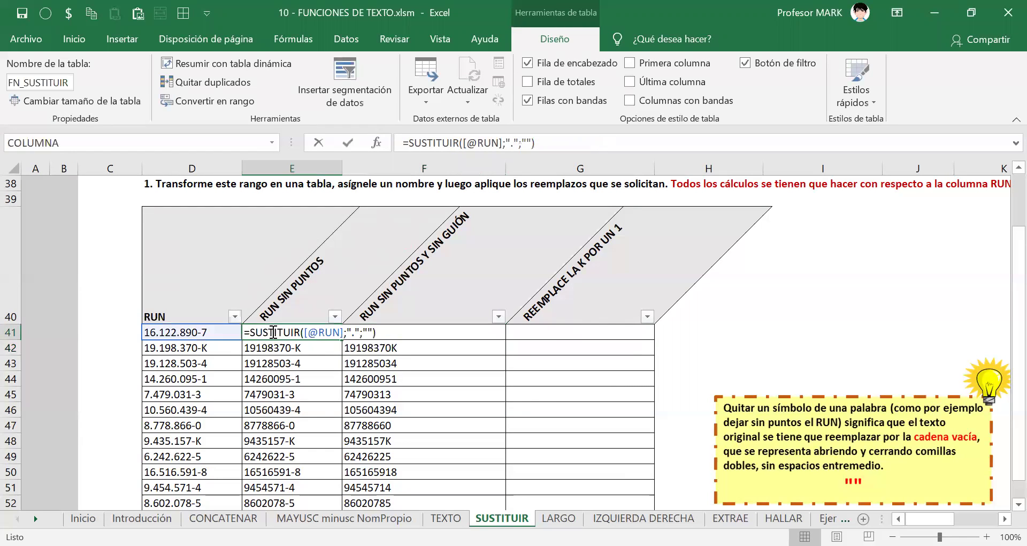
{"action": "key", "text": "Escape"}
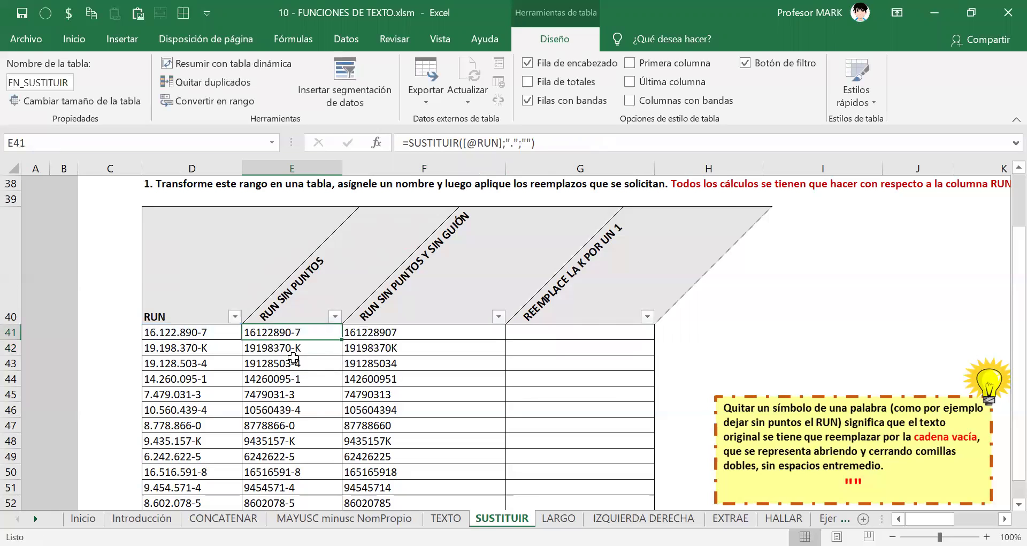
{"action": "scroll", "coordinate": [294, 358], "scroll_direction": "up", "scroll_amount": 4}
{"action": "scroll", "coordinate": [294, 358], "scroll_direction": "up", "scroll_amount": 4}
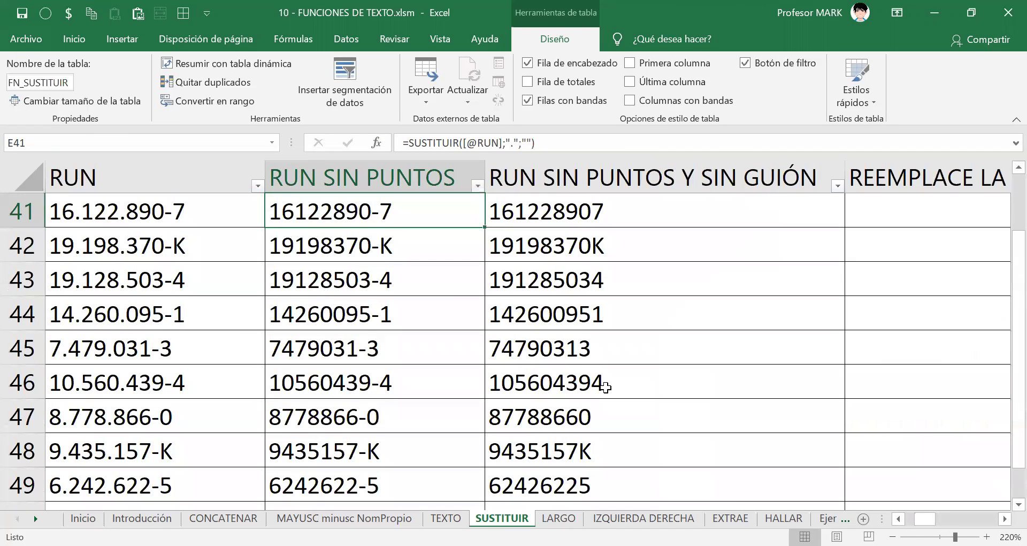
{"action": "scroll", "coordinate": [606, 387], "scroll_direction": "up", "scroll_amount": 3}
{"action": "left_click", "coordinate": [898, 519]}
{"action": "left_click", "coordinate": [899, 519]}
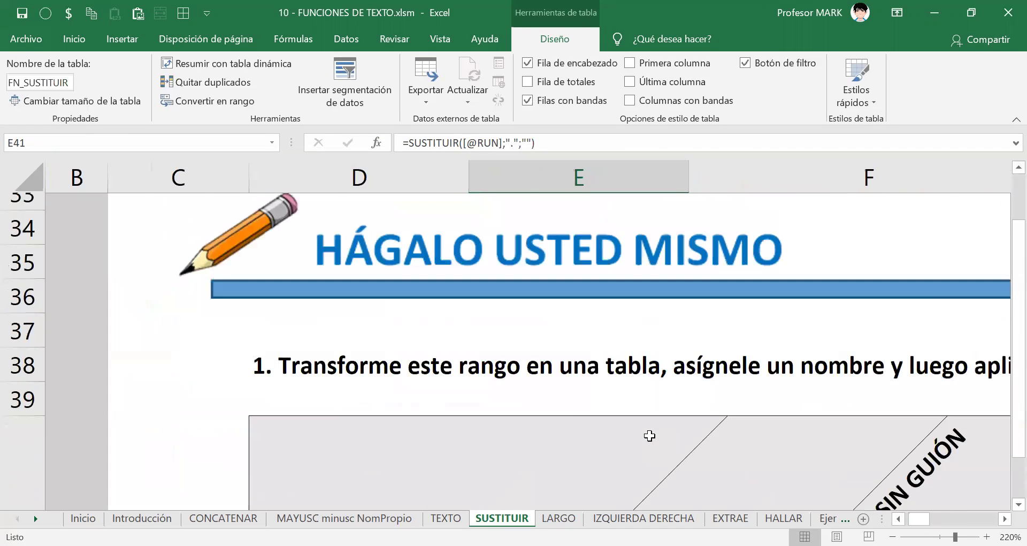
{"action": "scroll", "coordinate": [649, 436], "scroll_direction": "down", "scroll_amount": 4}
{"action": "scroll", "coordinate": [817, 395], "scroll_direction": "up", "scroll_amount": 2}
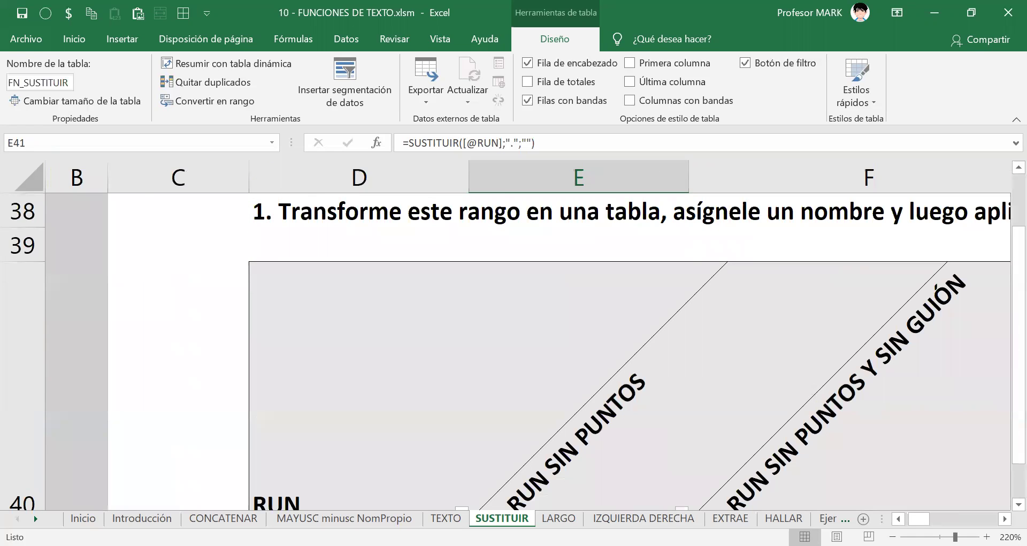
{"action": "scroll", "coordinate": [1006, 511], "scroll_direction": "down", "scroll_amount": 2}
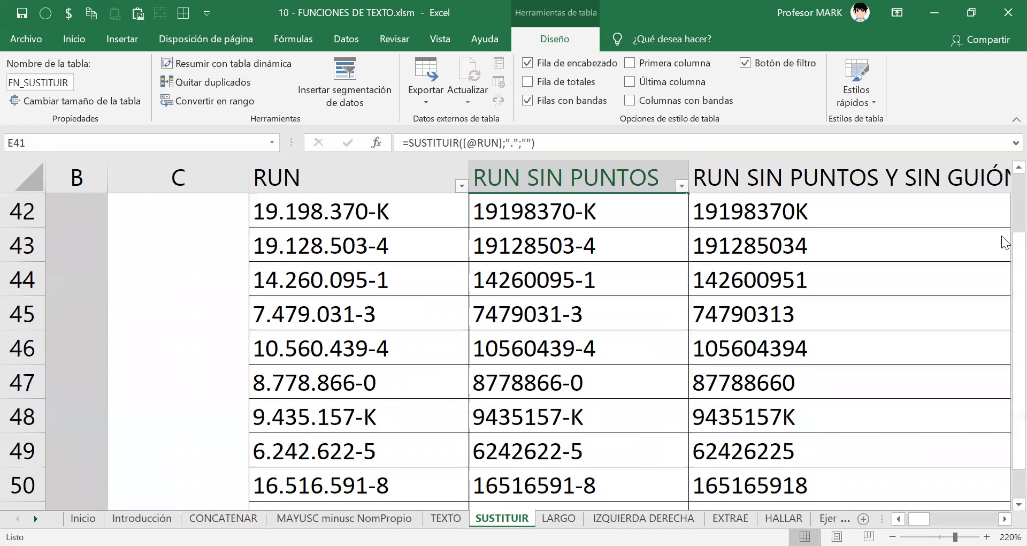
{"action": "left_click", "coordinate": [1019, 167]}
{"action": "left_click", "coordinate": [1019, 167]}
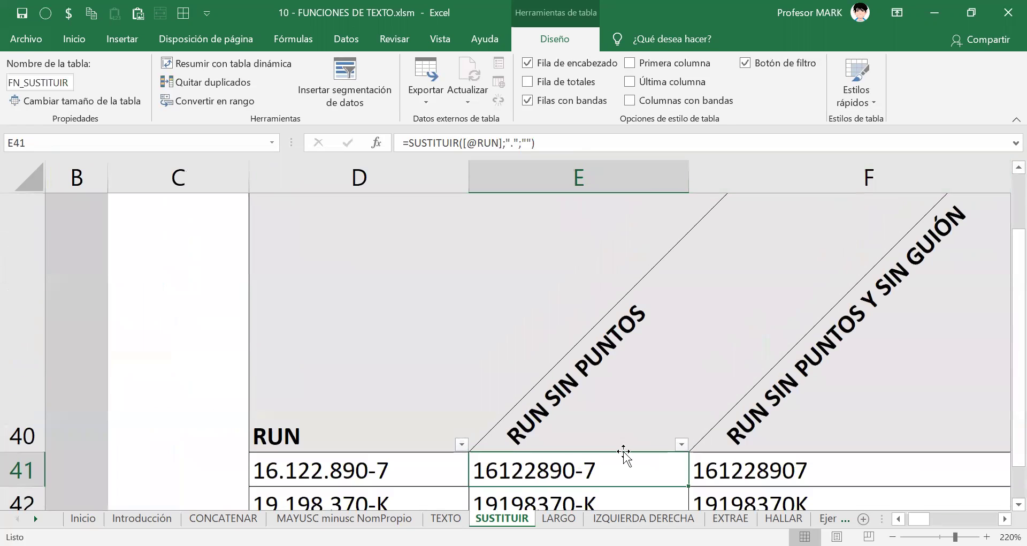
{"action": "double_click", "coordinate": [545, 471]}
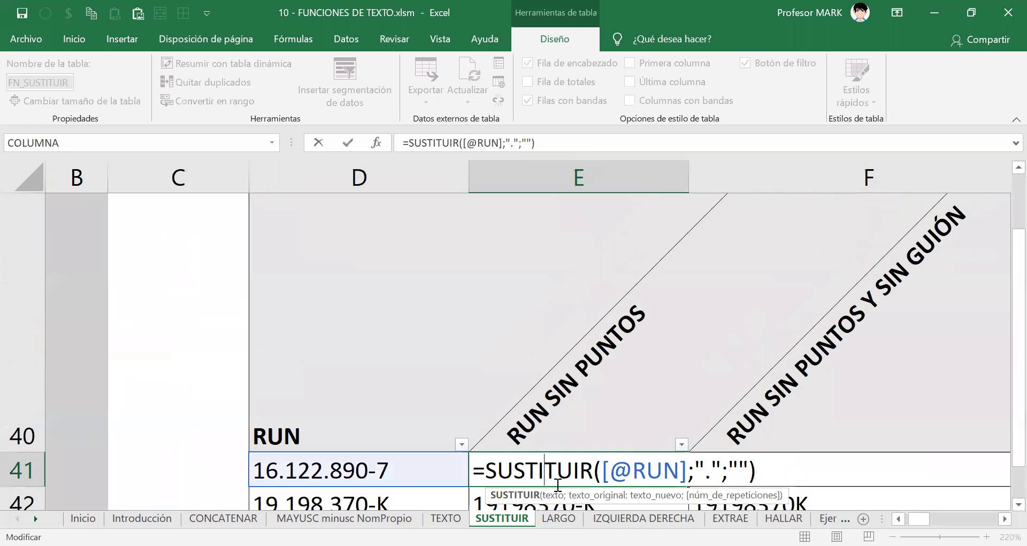
{"action": "scroll", "coordinate": [667, 450], "scroll_direction": "down", "scroll_amount": 2}
{"action": "scroll", "coordinate": [669, 452], "scroll_direction": "up", "scroll_amount": 2}
{"action": "scroll", "coordinate": [519, 240], "scroll_direction": "down", "scroll_amount": 1}
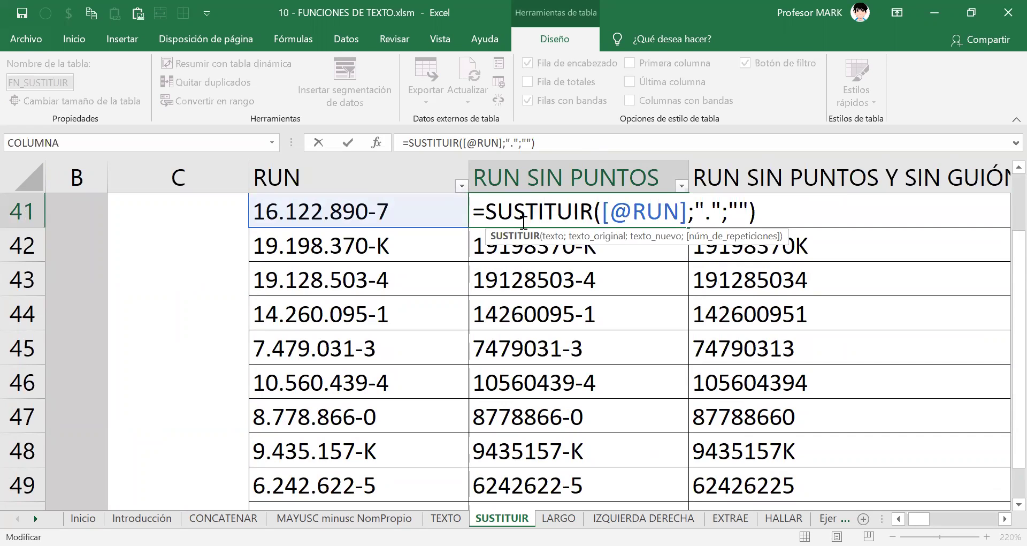
{"action": "left_click_drag", "start_coordinate": [484, 209], "coordinate": [808, 225]}
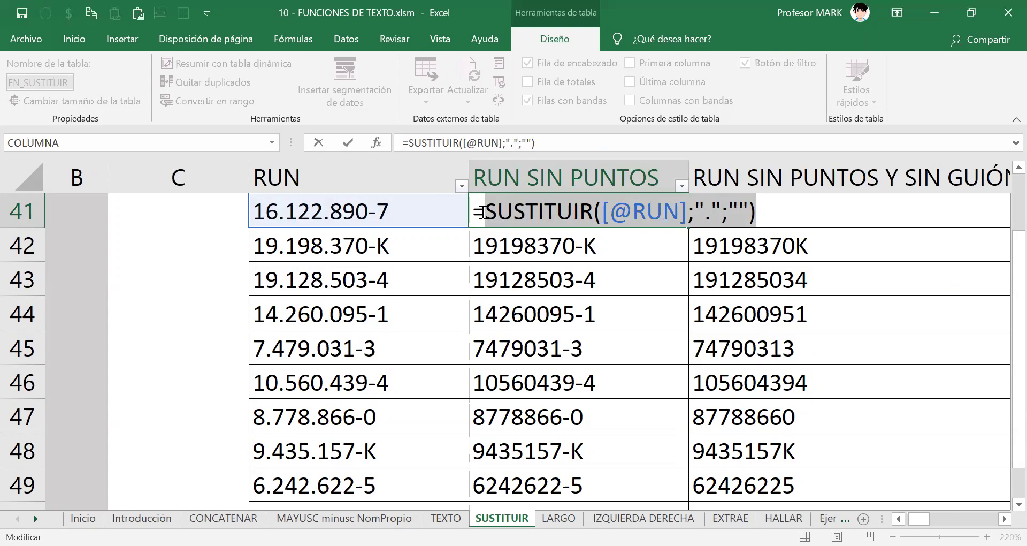
{"action": "left_click_drag", "start_coordinate": [488, 210], "coordinate": [806, 214]}
{"action": "right_click", "coordinate": [550, 211]}
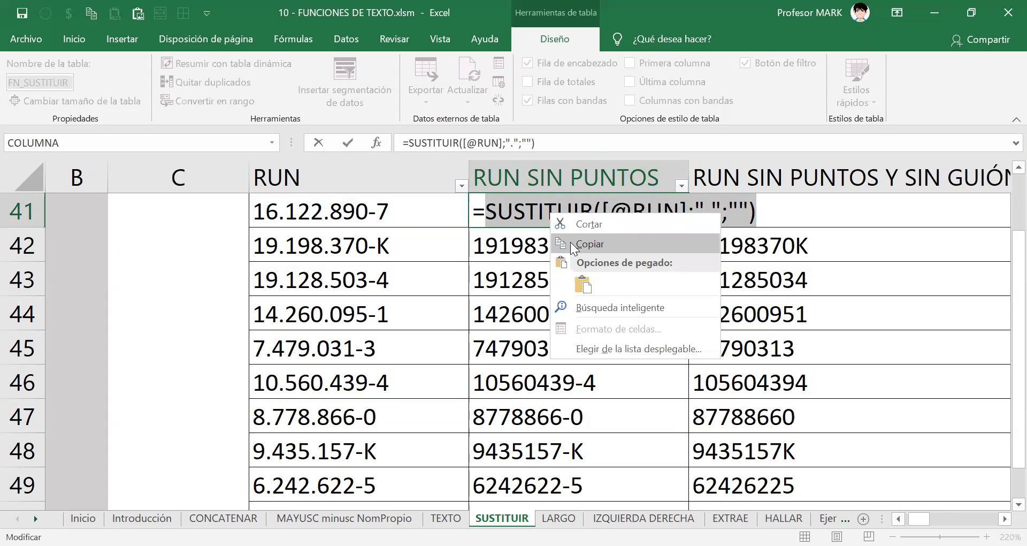
{"action": "left_click", "coordinate": [571, 244]}
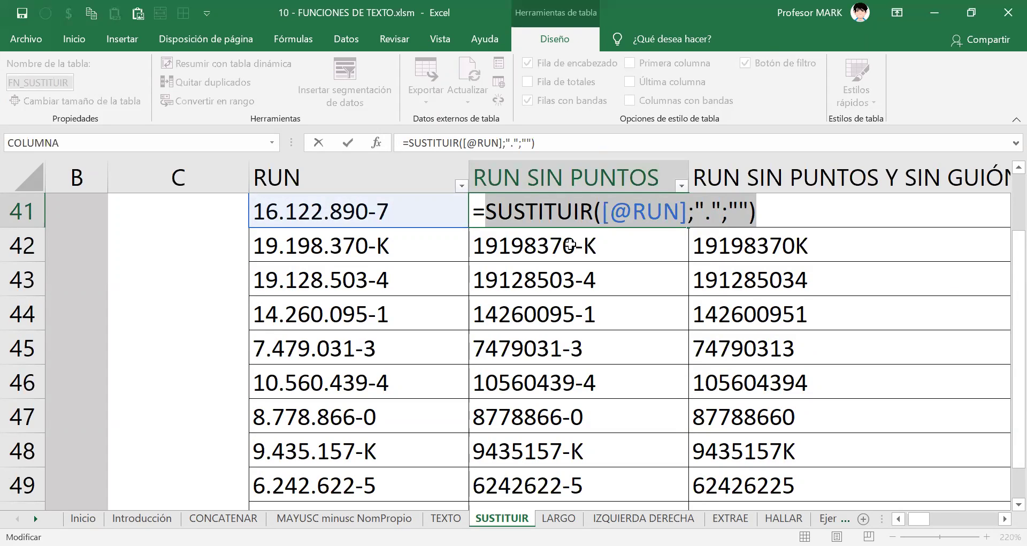
{"action": "key", "text": "Return"}
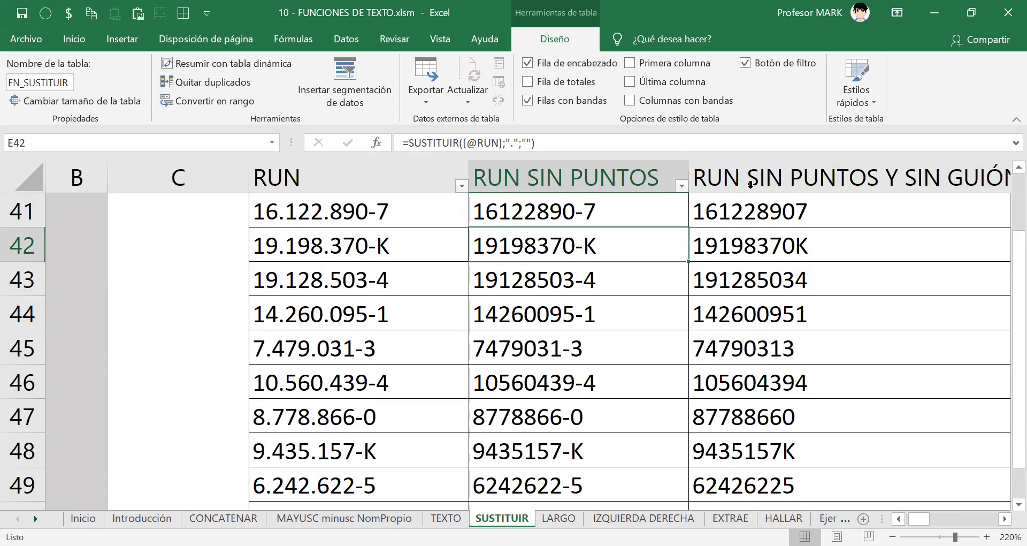
{"action": "left_click", "coordinate": [1005, 519]}
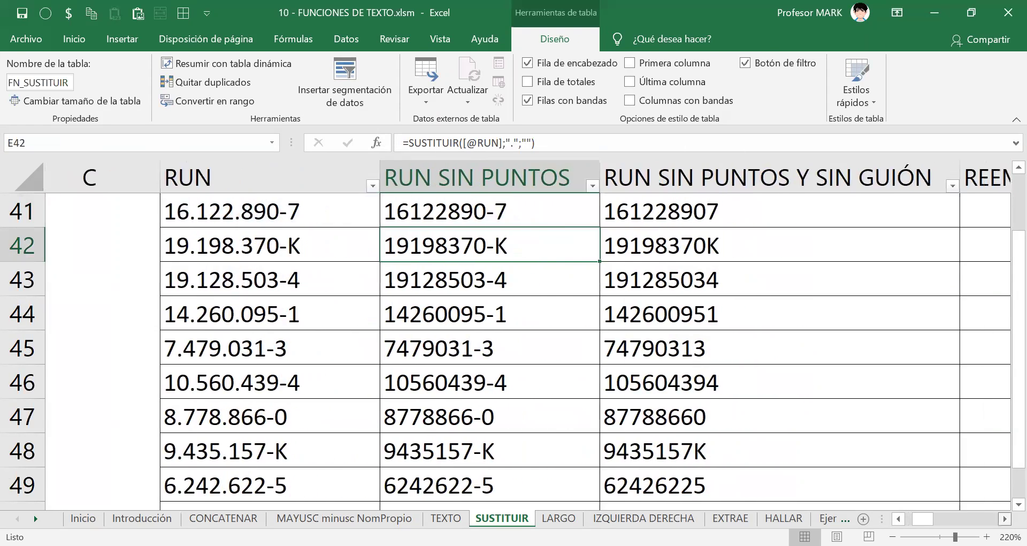
{"action": "left_click", "coordinate": [1005, 519]}
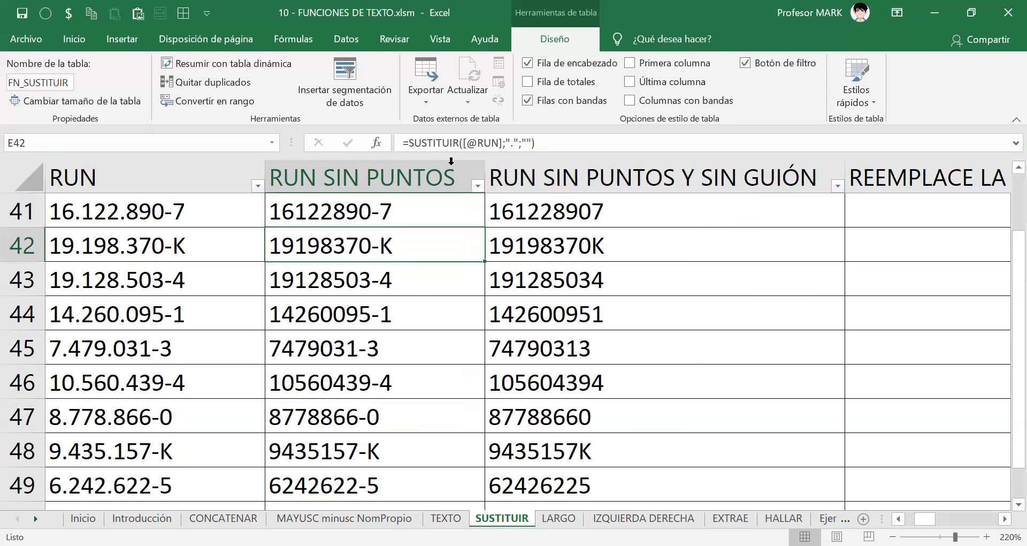
{"action": "left_click", "coordinate": [505, 210]}
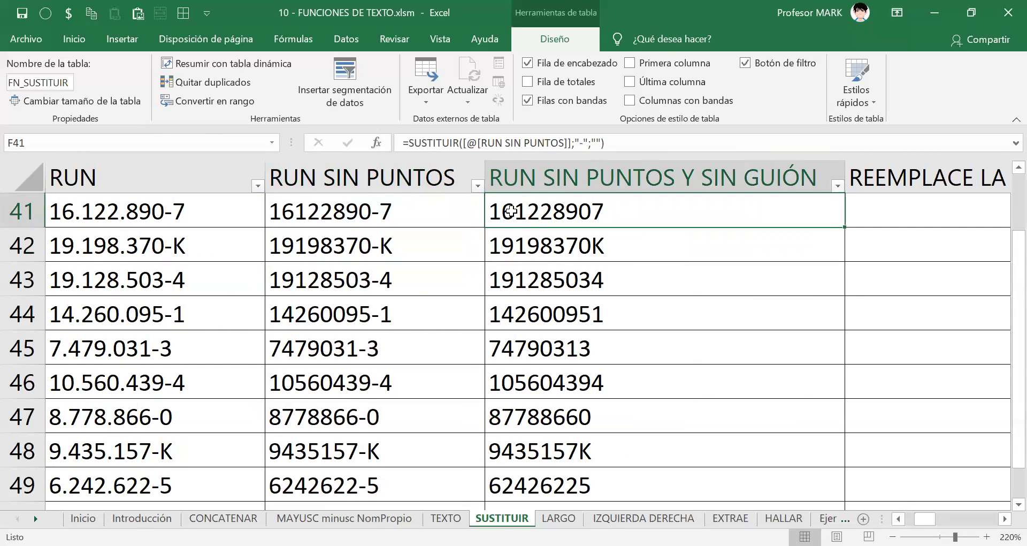
{"action": "double_click", "coordinate": [511, 210]}
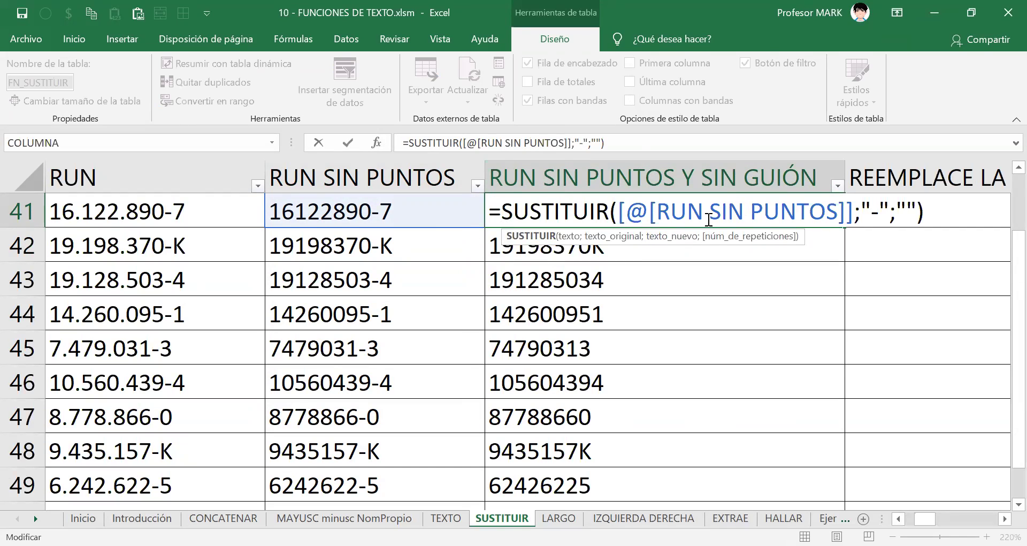
{"action": "left_click", "coordinate": [636, 214]}
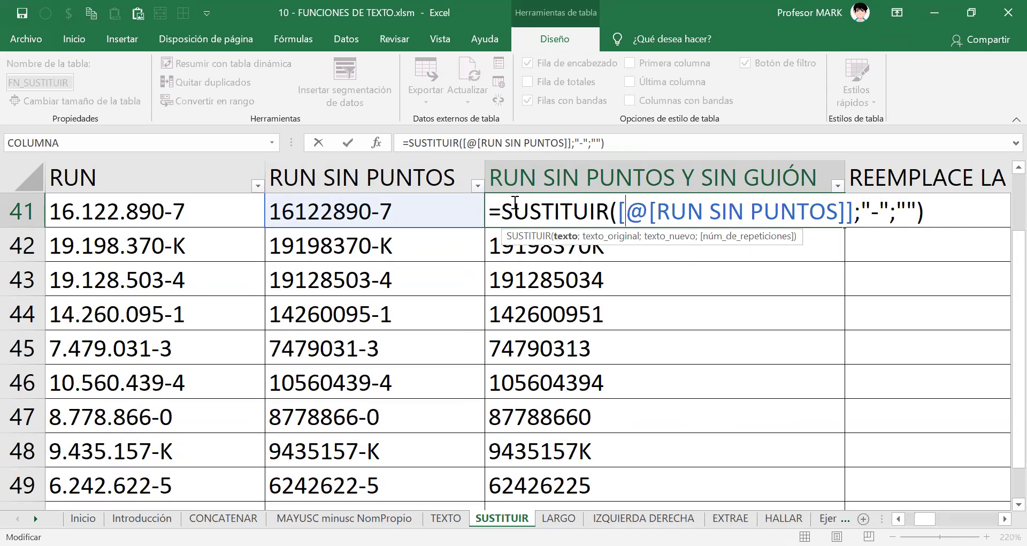
{"action": "left_click", "coordinate": [566, 236]}
{"action": "left_click_drag", "start_coordinate": [617, 212], "coordinate": [854, 215]}
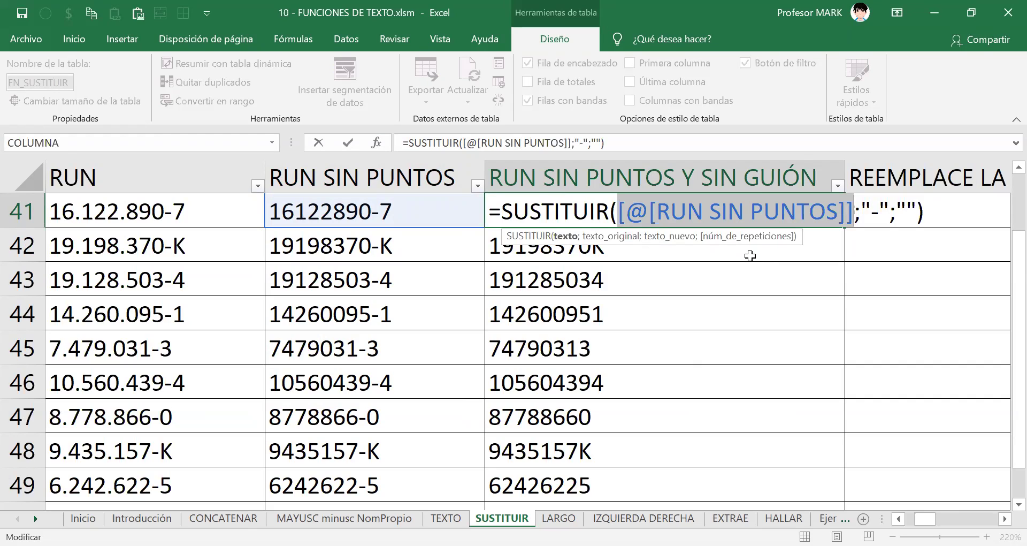
{"action": "key", "text": "BackSpace"}
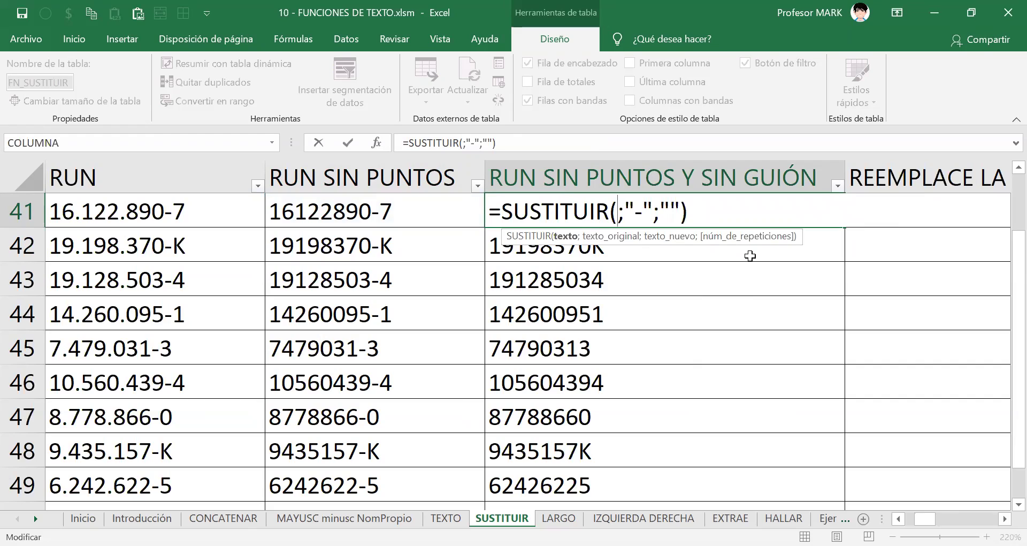
{"action": "key", "text": "ctrl+v"}
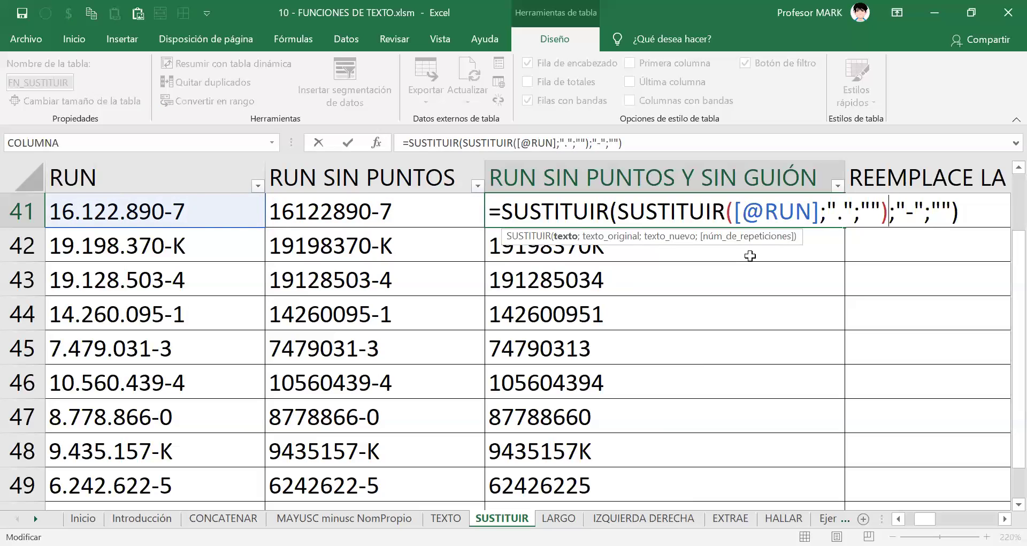
{"action": "key", "text": "Return"}
{"action": "key", "text": "Up"}
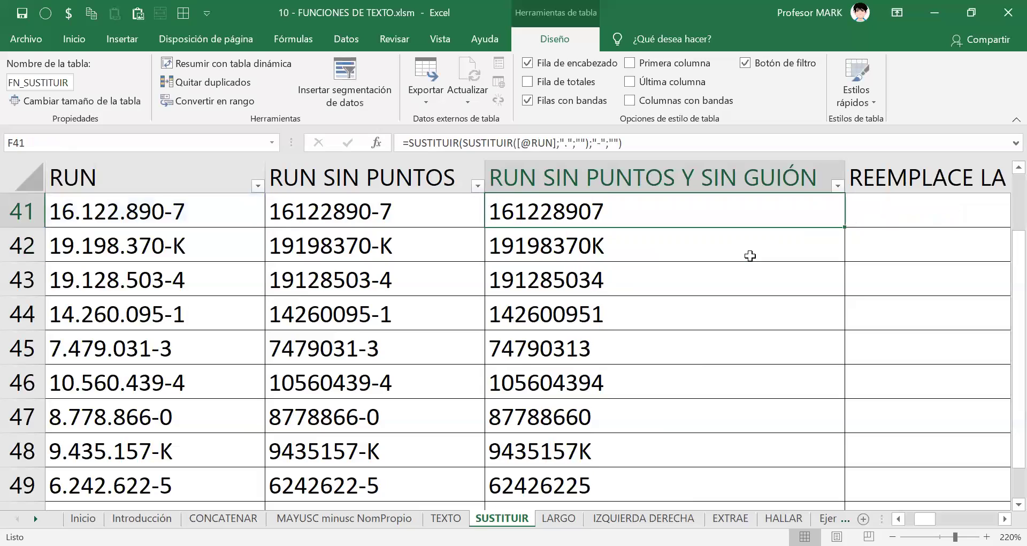
{"action": "key", "text": "Down"}
{"action": "key", "text": "Up"}
{"action": "double_click", "coordinate": [631, 221]}
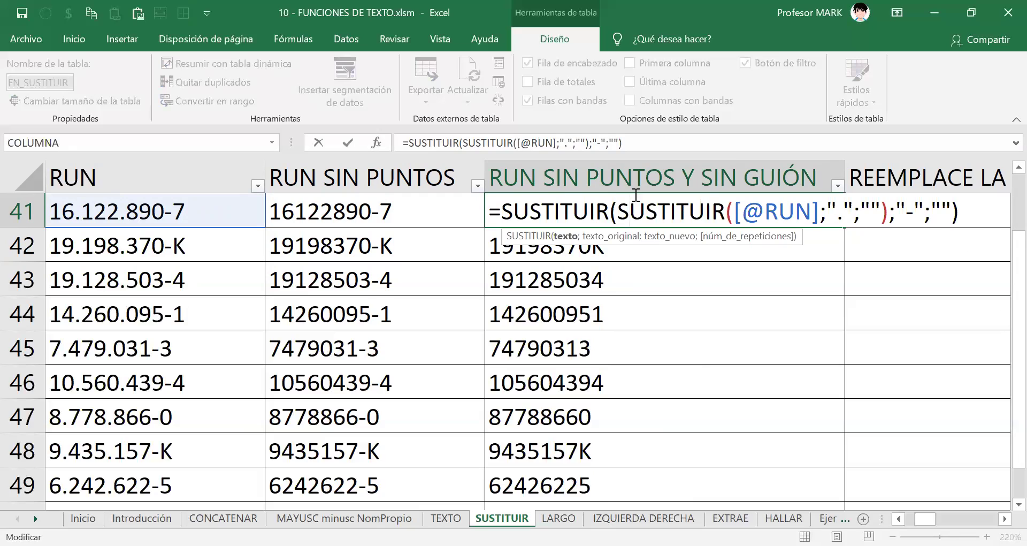
{"action": "left_click_drag", "start_coordinate": [617, 206], "coordinate": [888, 206]}
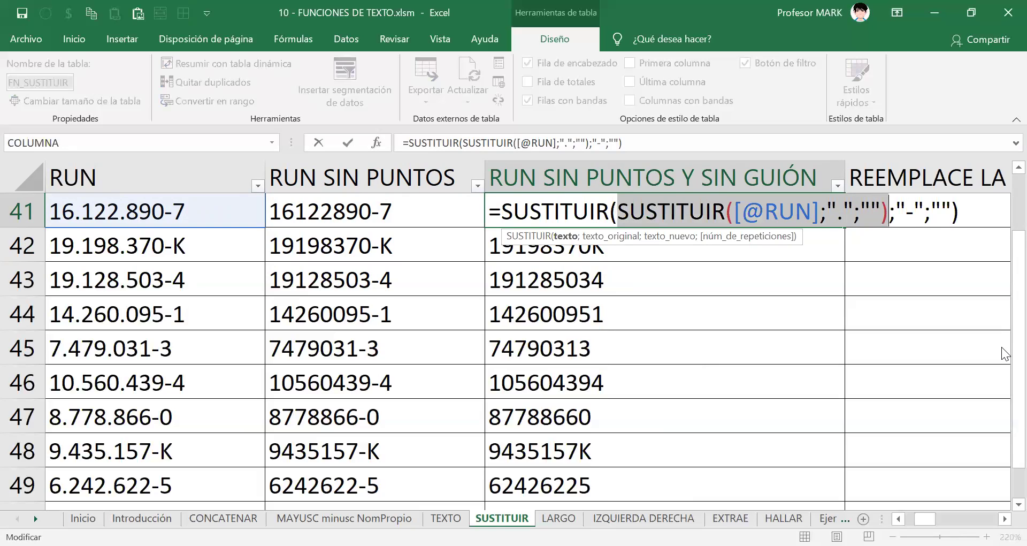
{"action": "key", "text": "F9"}
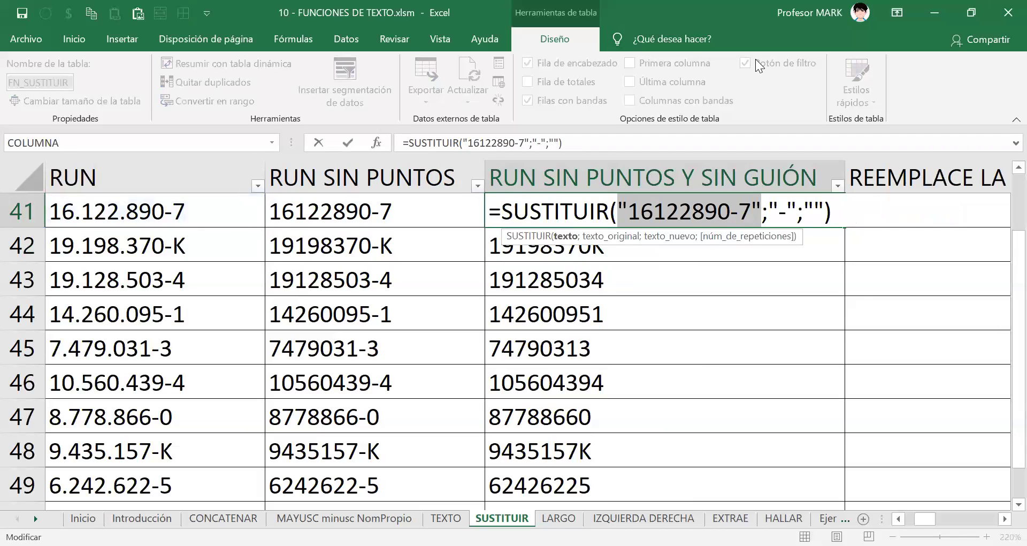
Mark up the evaluated F41 formula in red, highlighting SUSTITUIR, its text argument and the "-" argument, and clear the markings
{"action": "mouse_move", "coordinate": [518, 188]}
{"action": "left_mouse_down"}
{"action": "mouse_move", "coordinate": [498, 225]}
{"action": "mouse_move", "coordinate": [582, 235]}
{"action": "left_mouse_up"}
{"action": "mouse_move", "coordinate": [614, 206]}
{"action": "left_mouse_down"}
{"action": "mouse_move", "coordinate": [540, 185]}
{"action": "mouse_move", "coordinate": [501, 194]}
{"action": "left_mouse_up"}
{"action": "mouse_move", "coordinate": [678, 170]}
{"action": "left_mouse_down"}
{"action": "mouse_move", "coordinate": [682, 196]}
{"action": "mouse_move", "coordinate": [676, 189]}
{"action": "mouse_move", "coordinate": [690, 188]}
{"action": "left_mouse_up"}
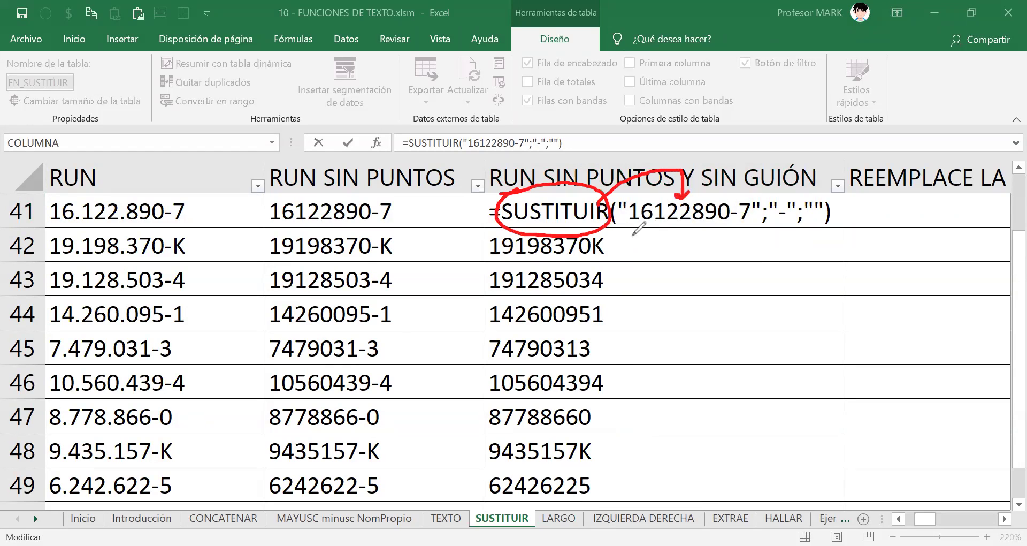
{"action": "left_click_drag", "start_coordinate": [635, 227], "coordinate": [745, 220]}
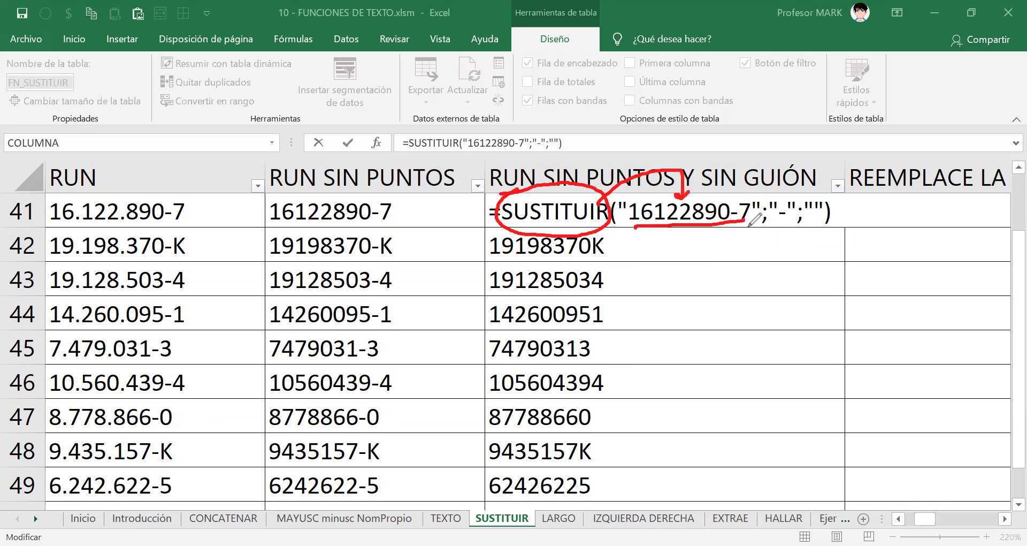
{"action": "mouse_move", "coordinate": [783, 196]}
{"action": "left_mouse_down"}
{"action": "mouse_move", "coordinate": [801, 217]}
{"action": "mouse_move", "coordinate": [787, 191]}
{"action": "mouse_move", "coordinate": [752, 184]}
{"action": "mouse_move", "coordinate": [740, 209]}
{"action": "left_mouse_up"}
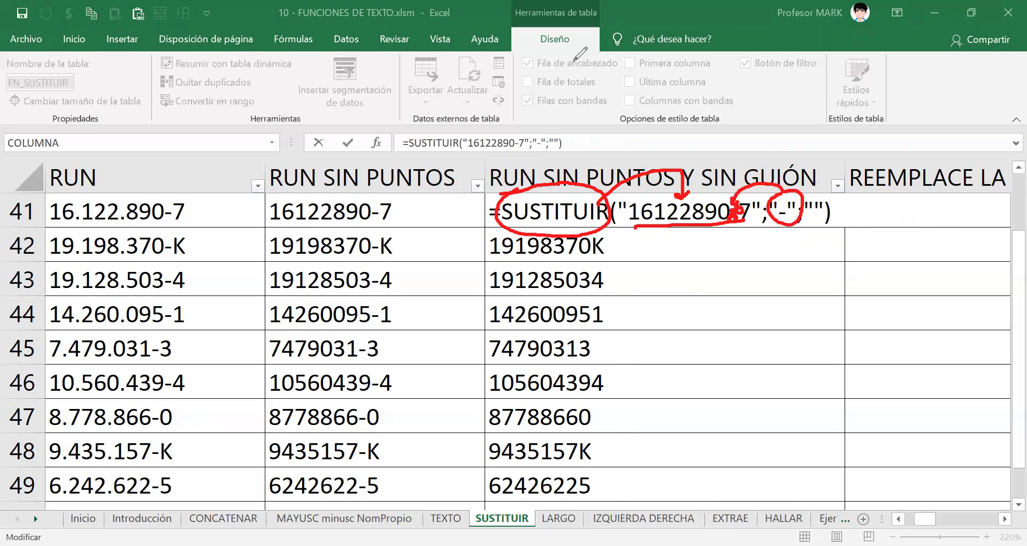
{"action": "key", "text": "e"}
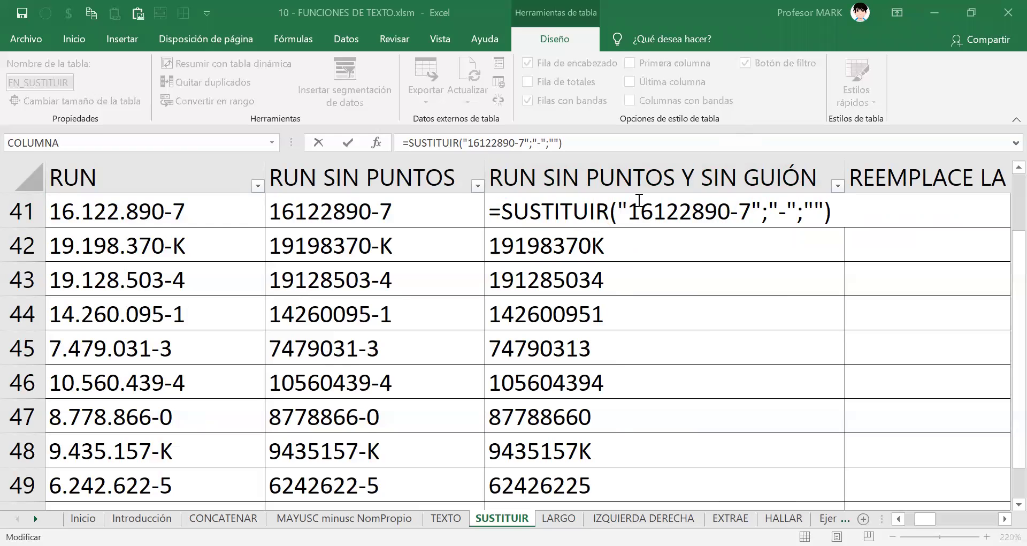
Undo the evaluation of the nested SUSTITUIR expression and confirm the formula in F41
{"action": "key", "text": "ctrl+z"}
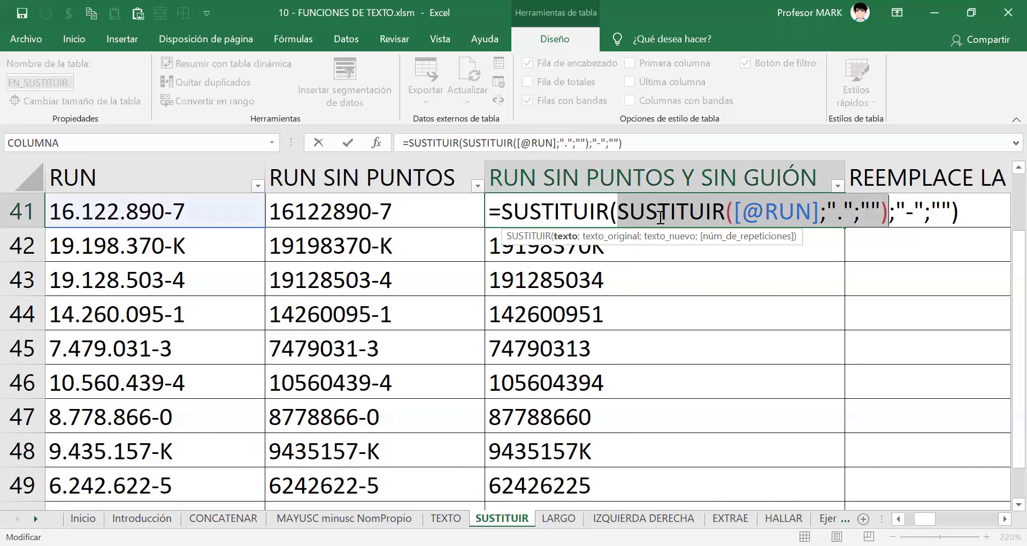
{"action": "key", "text": "Return"}
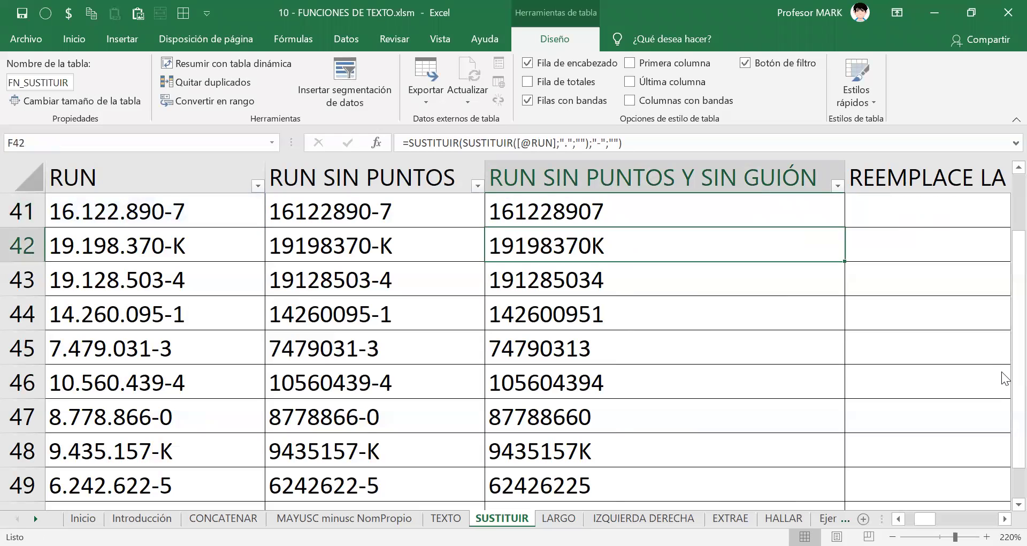
Set the SUSTITUIR sheet's zoom to 100% and save the workbook
{"action": "key", "text": "alt+n"}
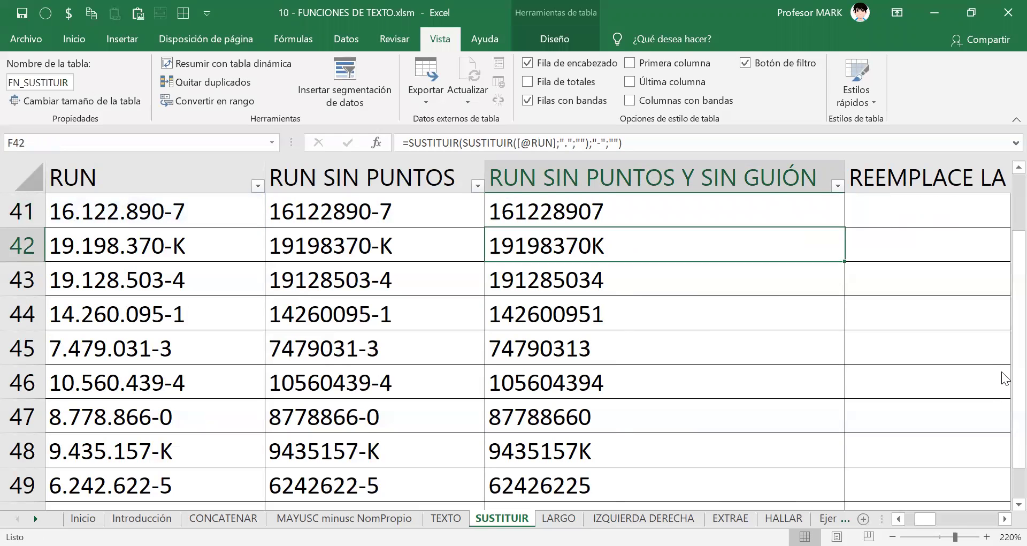
{"action": "key", "text": "1"}
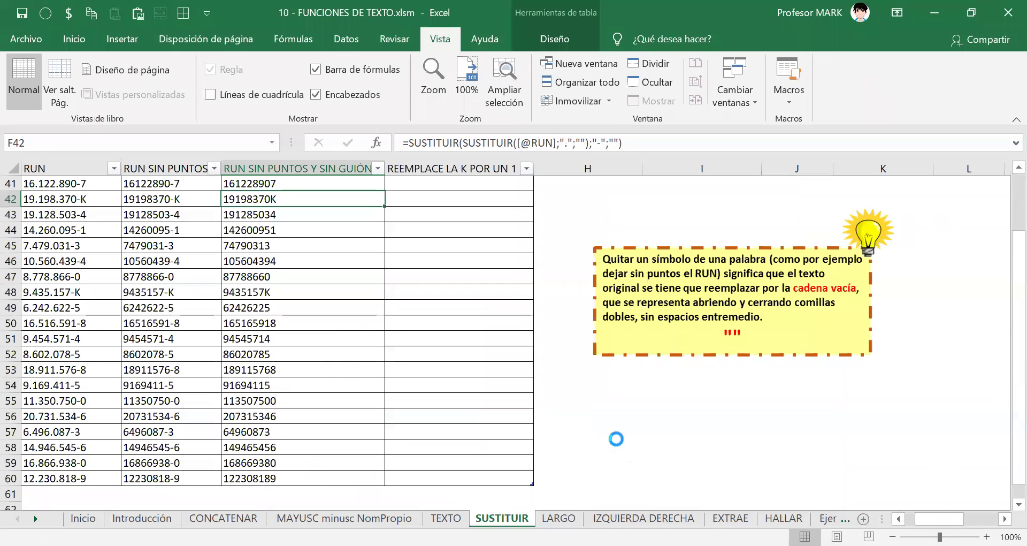
{"action": "scroll", "coordinate": [335, 365], "scroll_direction": "up", "scroll_amount": 1}
{"action": "left_click", "coordinate": [242, 333]}
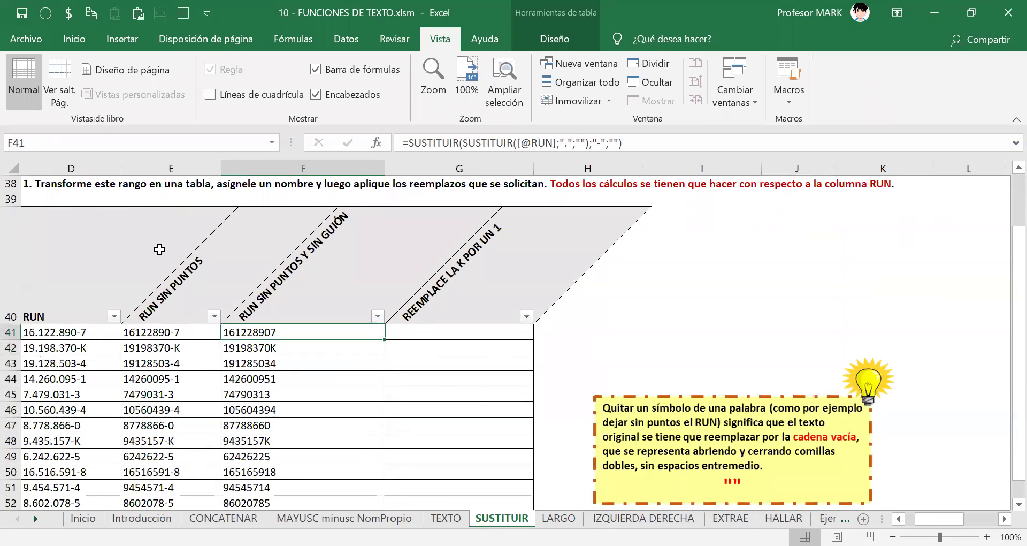
{"action": "left_click", "coordinate": [21, 12]}
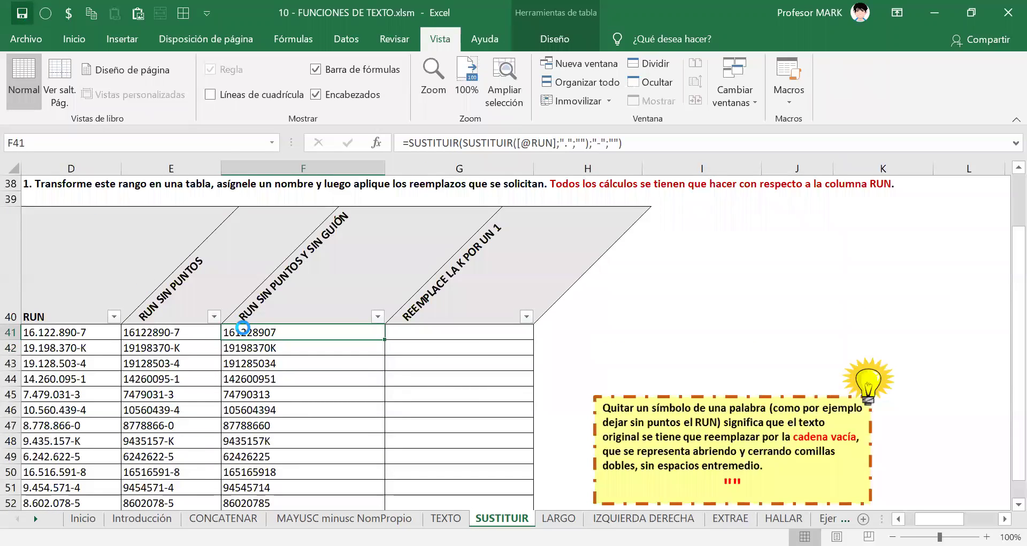
Review the complete nested SUSTITUIR formula in F41 and leave it as it is
{"action": "double_click", "coordinate": [245, 330]}
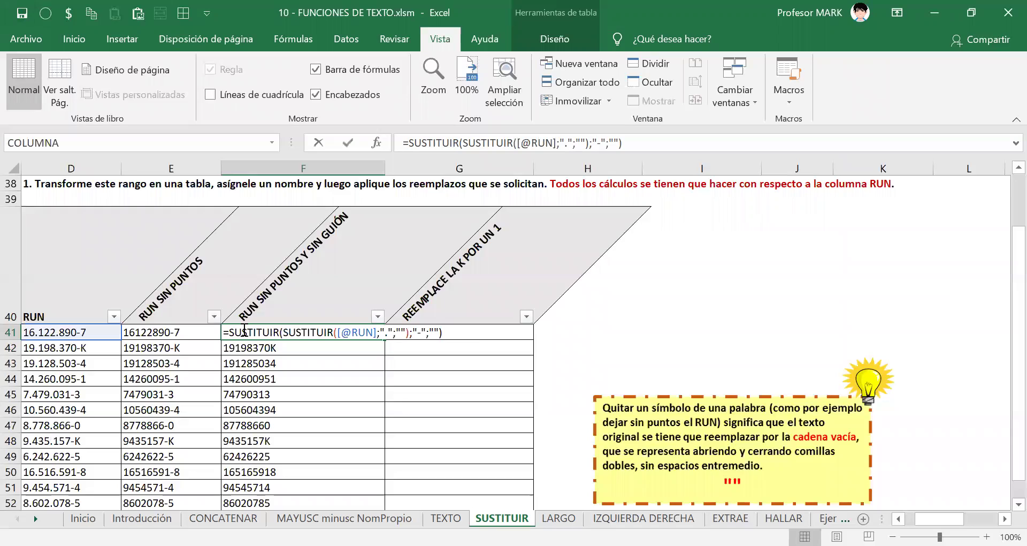
{"action": "left_click_drag", "start_coordinate": [245, 331], "coordinate": [564, 337]}
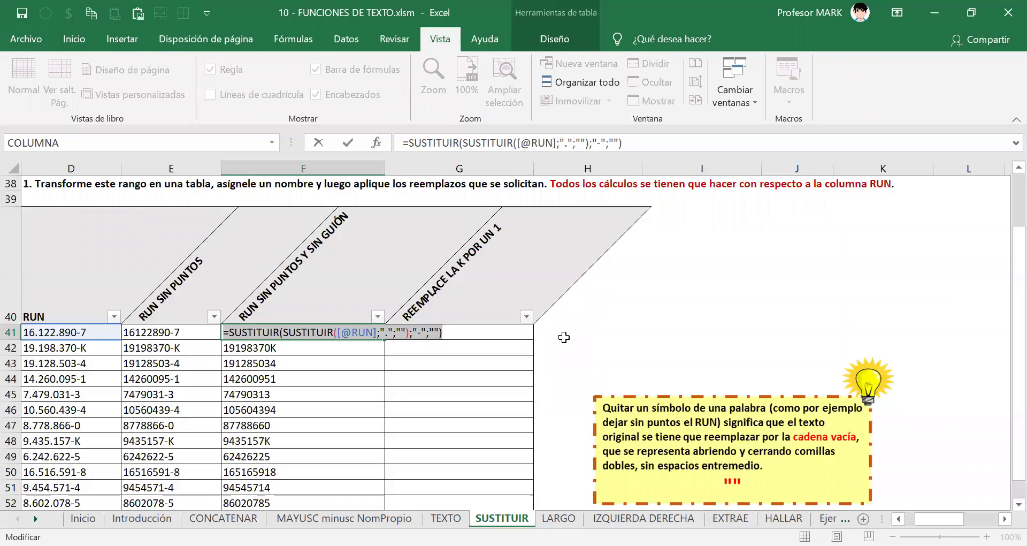
{"action": "key", "text": "Return"}
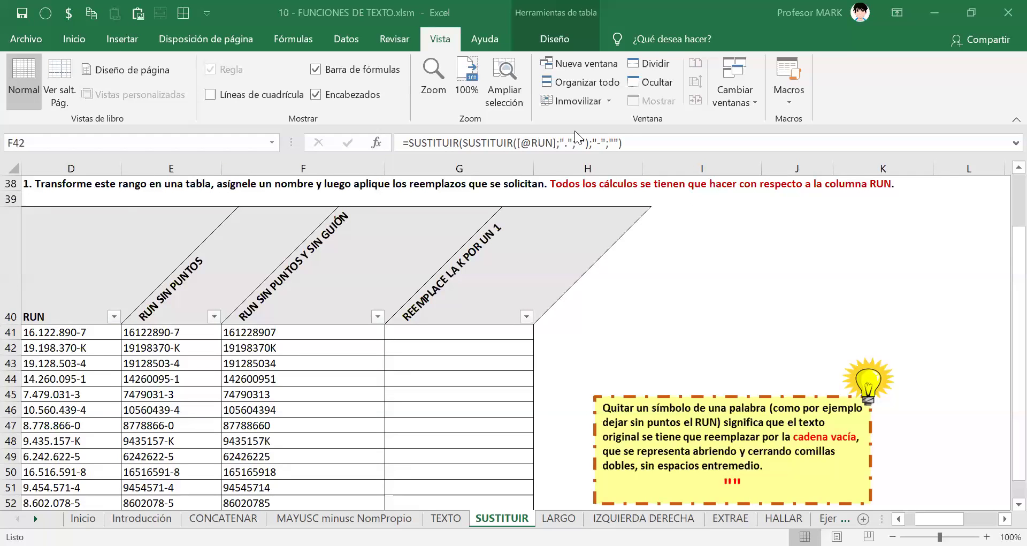
{"action": "left_click", "coordinate": [894, 266]}
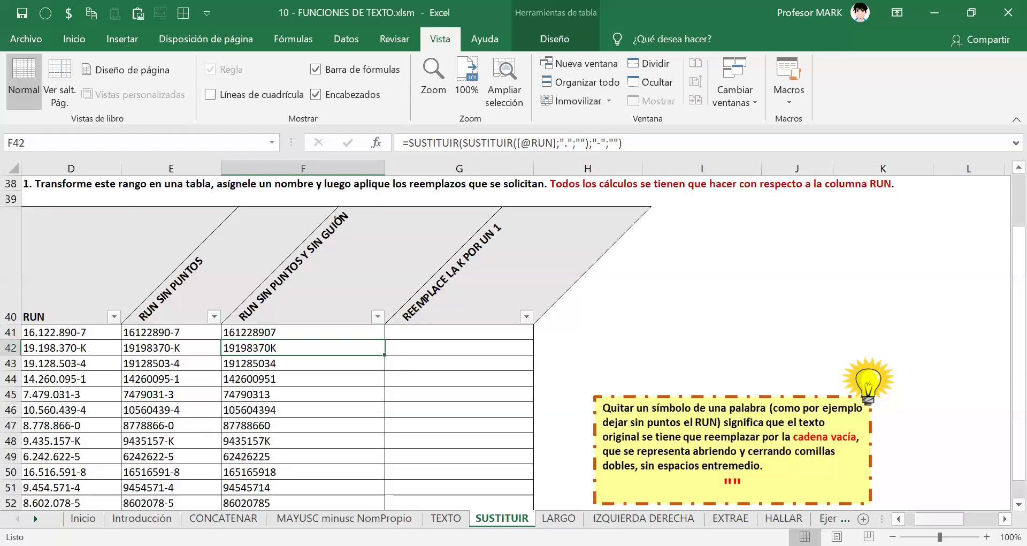
Enter the sample characters ".", "-", "K", 3 and 1 down cells N45 to N49
{"action": "scroll", "coordinate": [801, 291], "scroll_direction": "right", "scroll_amount": 1}
{"action": "left_click", "coordinate": [776, 291]}
{"action": "left_click", "coordinate": [817, 379]}
{"action": "left_click", "coordinate": [719, 396]}
{"action": "type", "text": "."}
{"action": "key", "text": "Return"}
{"action": "type", "text": "-"}
{"action": "key", "text": "Return"}
{"action": "type", "text": "k"}
{"action": "key", "text": "Return"}
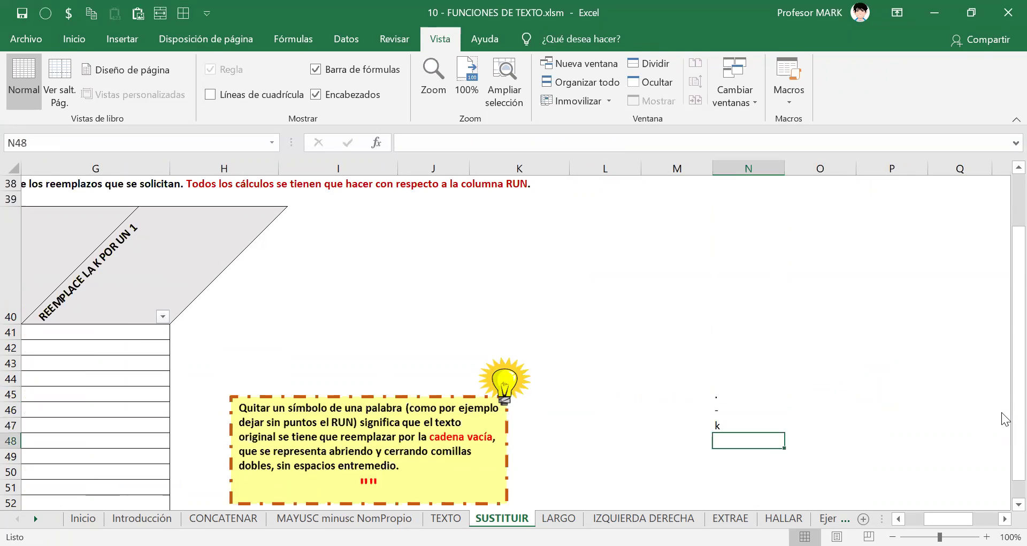
{"action": "key", "text": "Up"}
{"action": "type", "text": "K"}
{"action": "key", "text": "Return"}
{"action": "type", "text": "3"}
{"action": "key", "text": "Return"}
{"action": "type", "text": "1"}
Examine the sample entries in N45 to N49, comparing the symbols and letter with the numbers
{"action": "key", "text": "Up"}
{"action": "key", "text": "Up"}
{"action": "key", "text": "Up"}
{"action": "key", "text": "Up"}
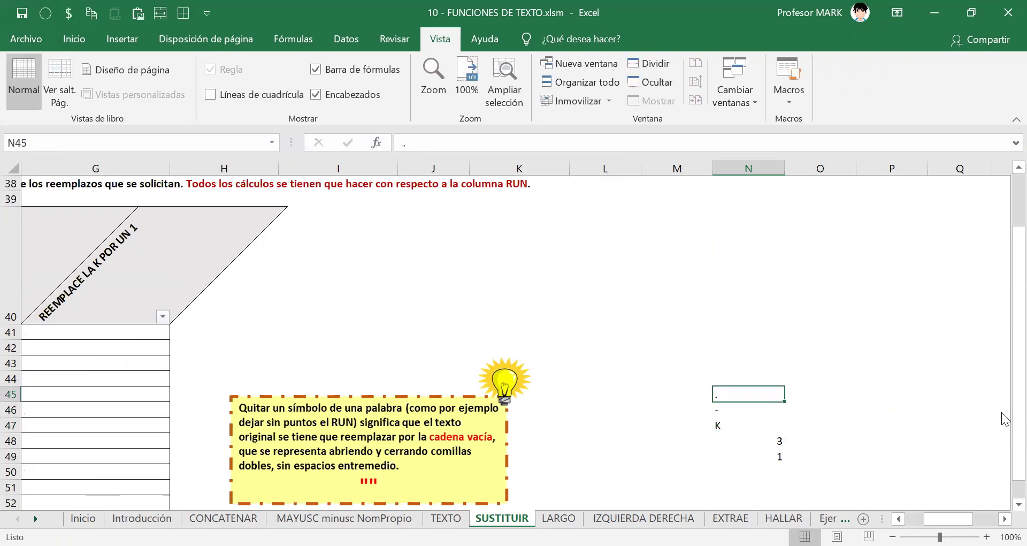
{"action": "key", "text": "Right"}
{"action": "key", "text": "Left"}
{"action": "key", "text": "Down"}
{"action": "key", "text": "Down"}
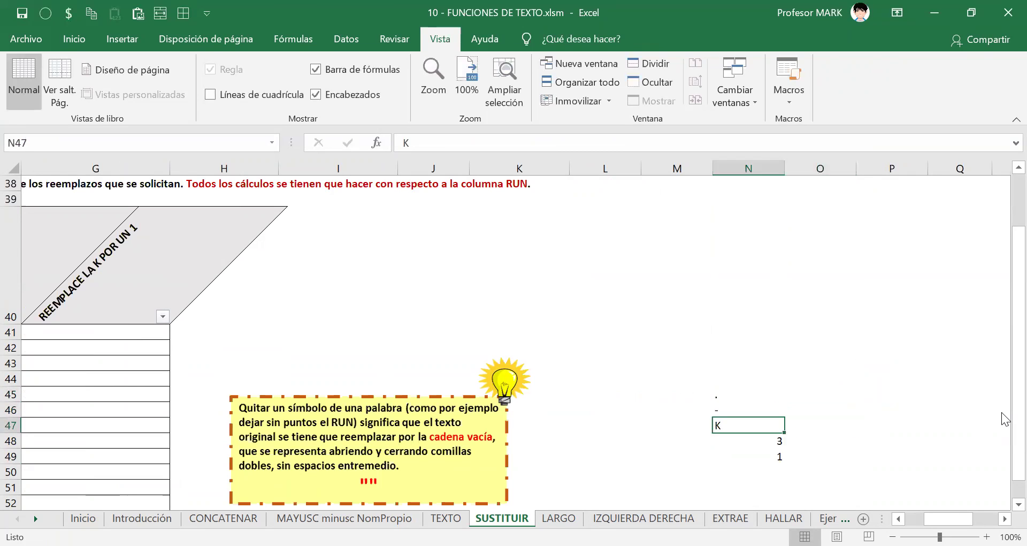
{"action": "key", "text": "Right"}
{"action": "key", "text": "Down"}
{"action": "key", "text": "Left"}
{"action": "key", "text": "Up"}
{"action": "key", "text": "Up"}
{"action": "key", "text": "Up"}
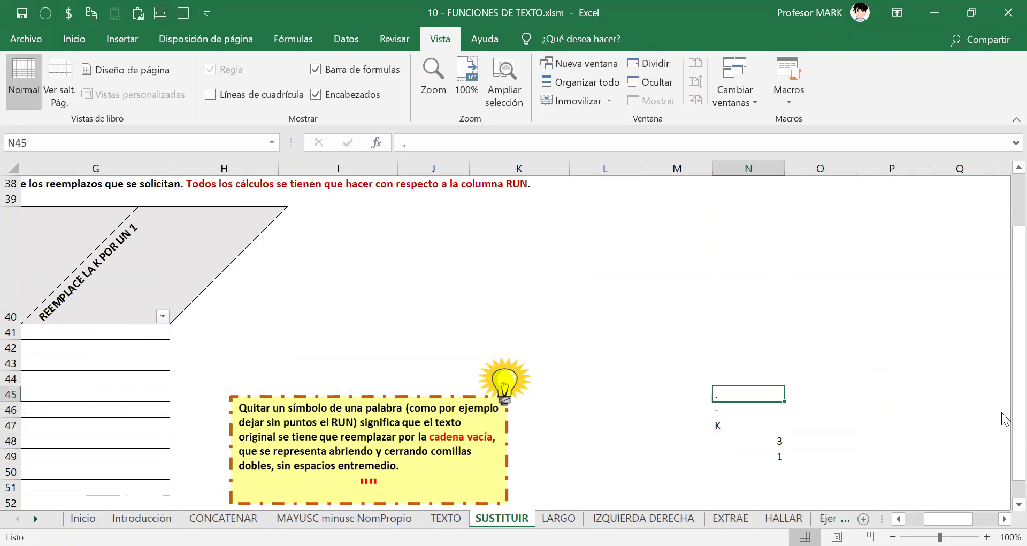
Delete the sample entries from N45 to N49
{"action": "key", "text": "shift+Down"}
{"action": "key", "text": "shift+Down"}
{"action": "key", "text": "shift+Down"}
{"action": "key", "text": "shift+Down"}
{"action": "key", "text": "Delete"}
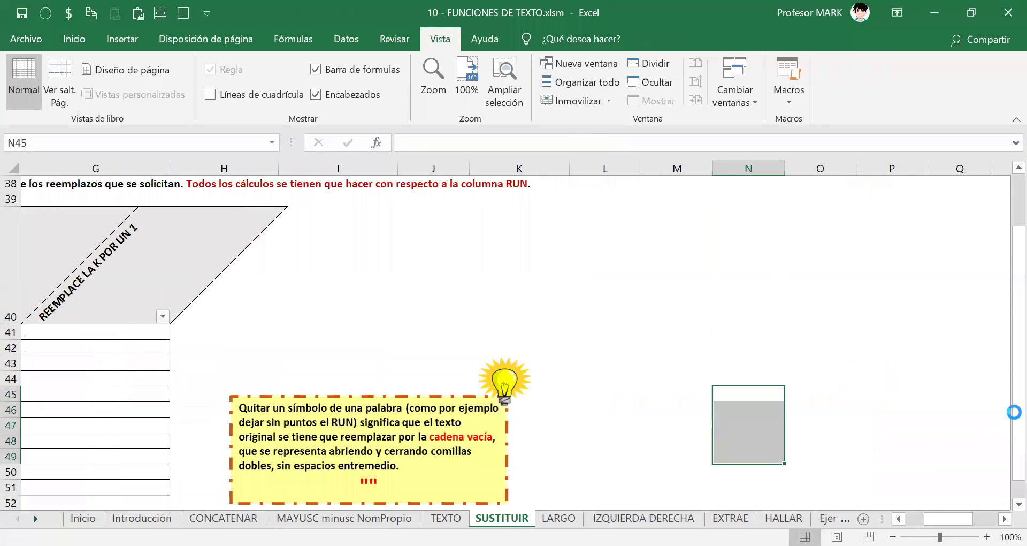
Begin a SUSTITUIR formula in G41 of the REEMPLACE LA K POR UN 1 column, with FN_SUSTITUIR[@] as its text argument
{"action": "key", "text": "Left"}
{"action": "key", "text": "Left"}
{"action": "key", "text": "Left"}
{"action": "key", "text": "Left"}
{"action": "key", "text": "Left"}
{"action": "key", "text": "Left"}
{"action": "key", "text": "Left"}
{"action": "key", "text": "Left"}
{"action": "key", "text": "Left"}
{"action": "key", "text": "Left"}
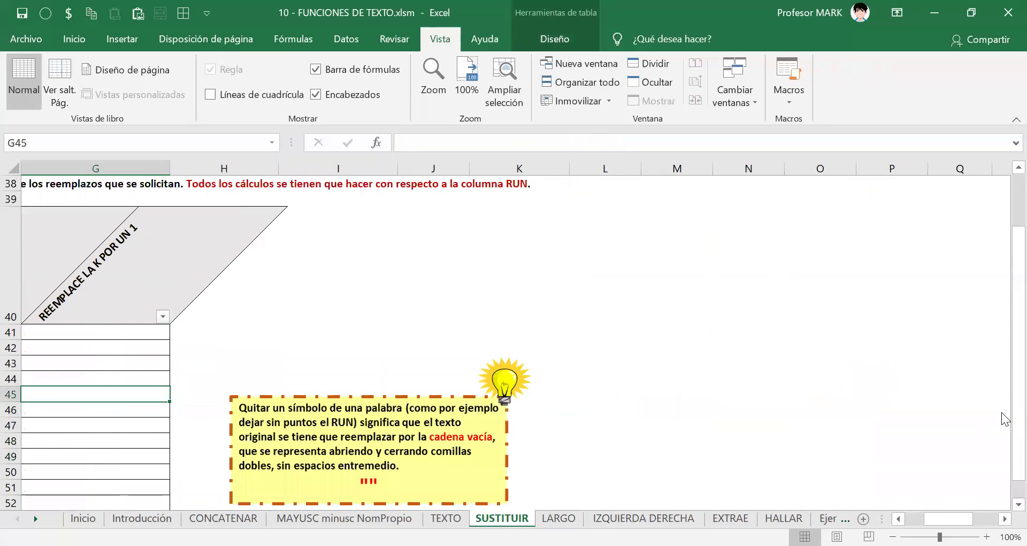
{"action": "key", "text": "Left"}
{"action": "key", "text": "Right"}
{"action": "key", "text": "Right"}
{"action": "key", "text": "Right"}
{"action": "key", "text": "Right"}
{"action": "key", "text": "Up"}
{"action": "key", "text": "Up"}
{"action": "key", "text": "Up"}
{"action": "key", "text": "Up"}
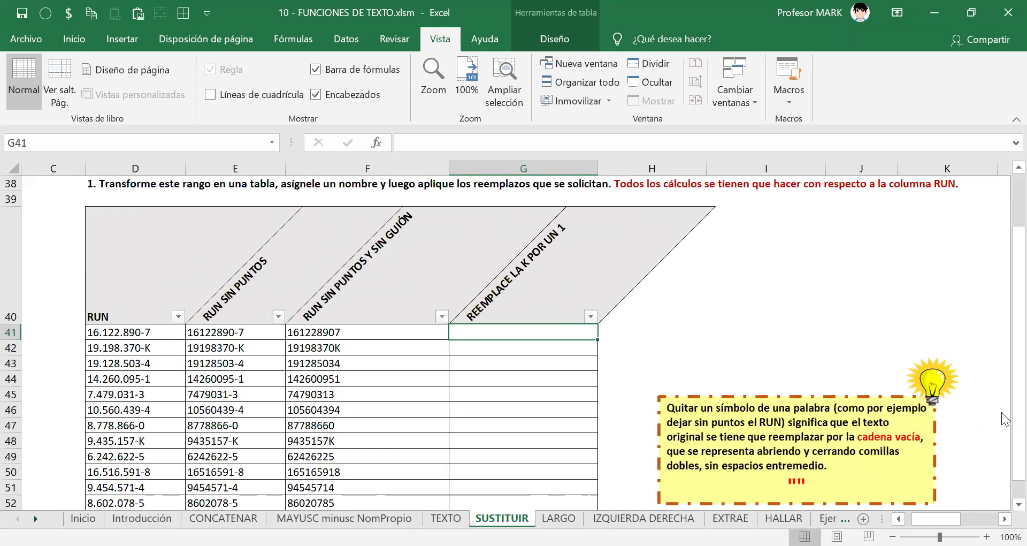
{"action": "type", "text": "="}
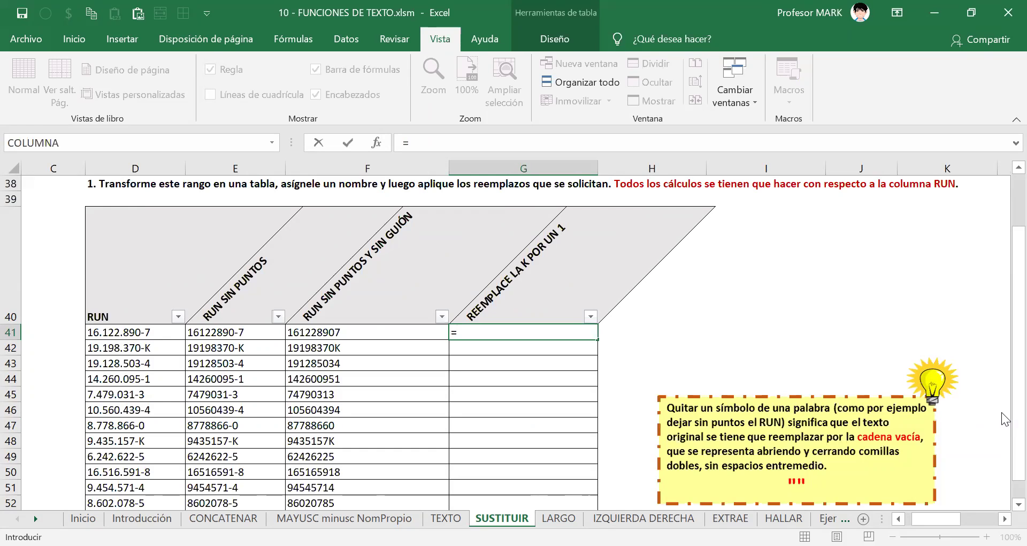
{"action": "type", "text": "s"}
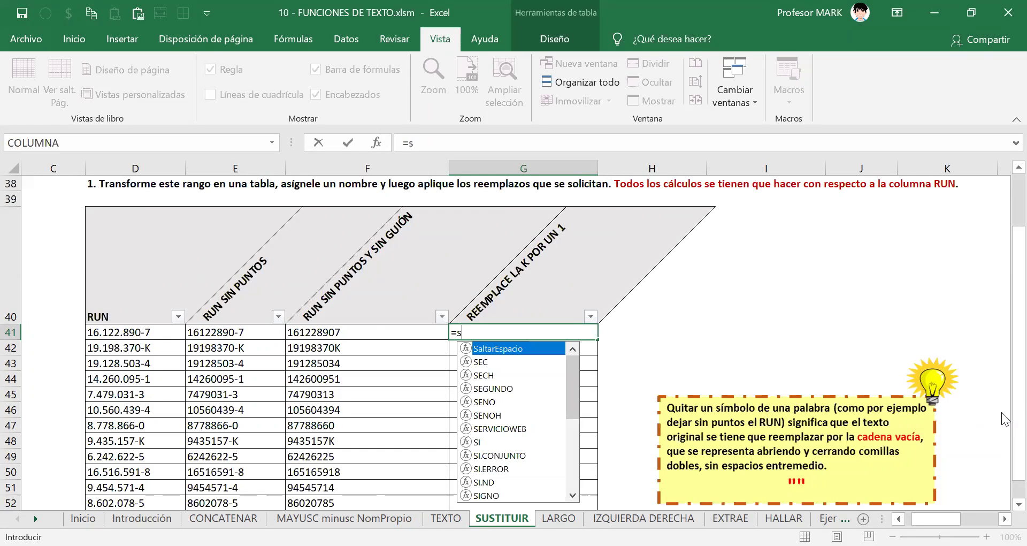
{"action": "type", "text": "us"}
{"action": "key", "text": "Tab"}
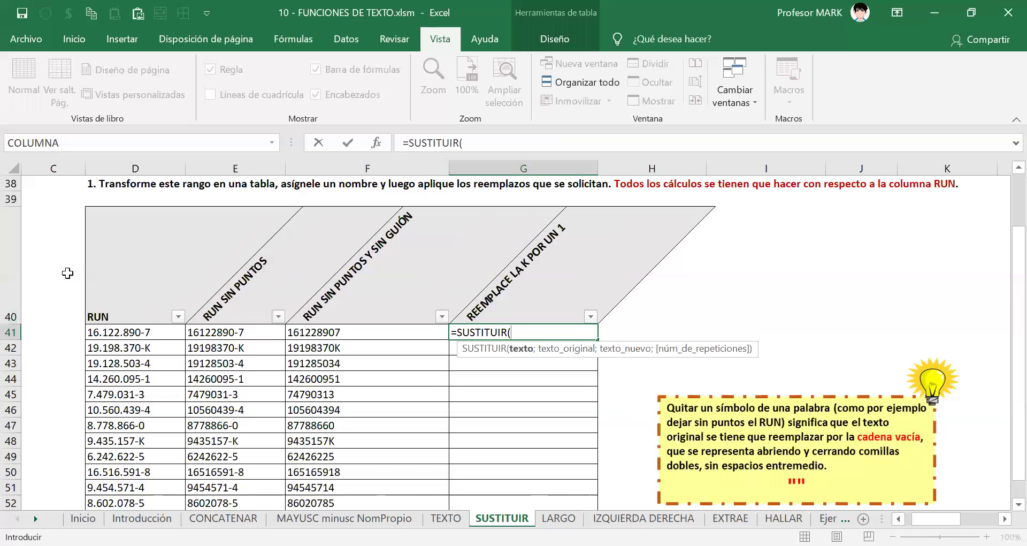
{"action": "left_click", "coordinate": [90, 327]}
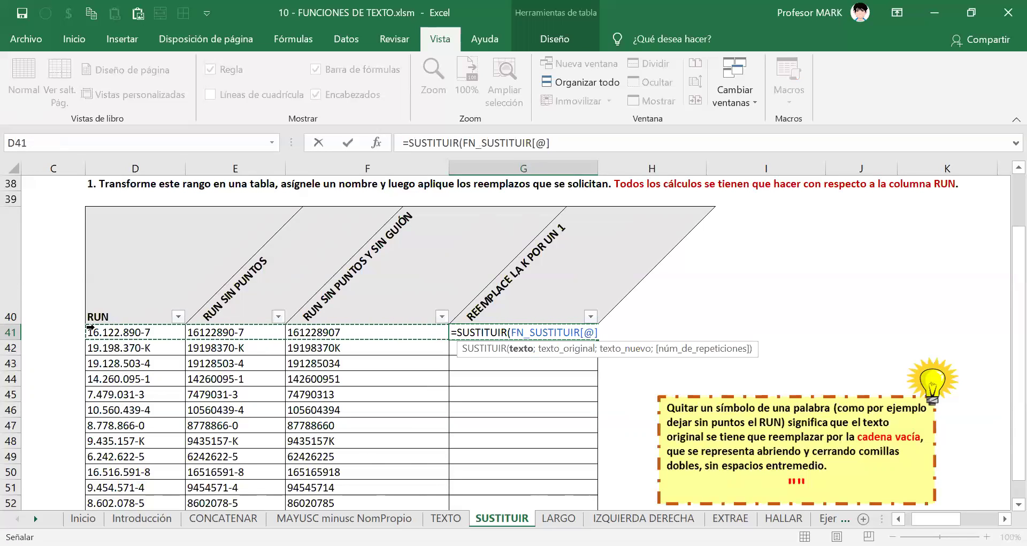
Complete the G41 formula with "k" as the original text and "1" as the new text, and commit it
{"action": "type", "text": ";"}
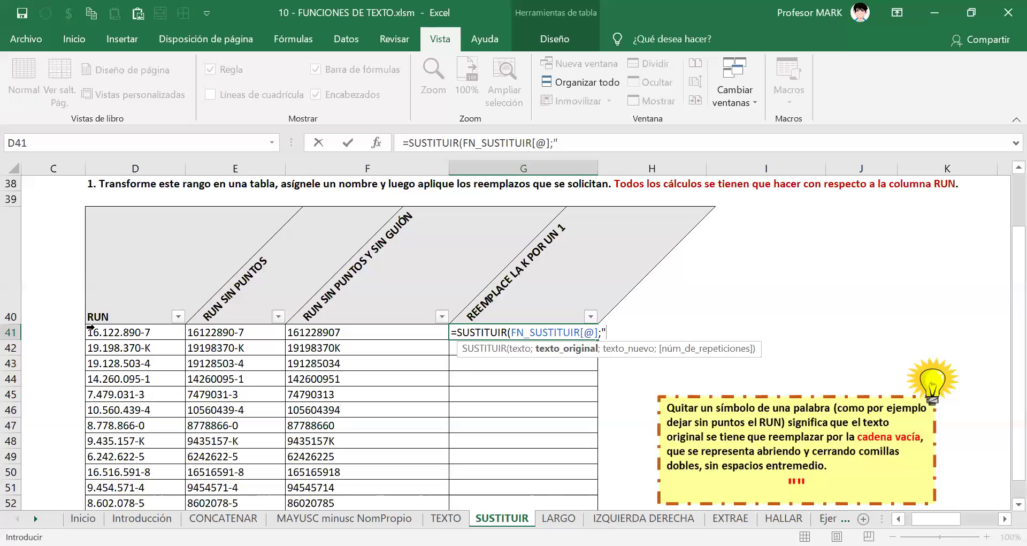
{"action": "type", "text": "k\""}
{"action": "type", "text": ";"}
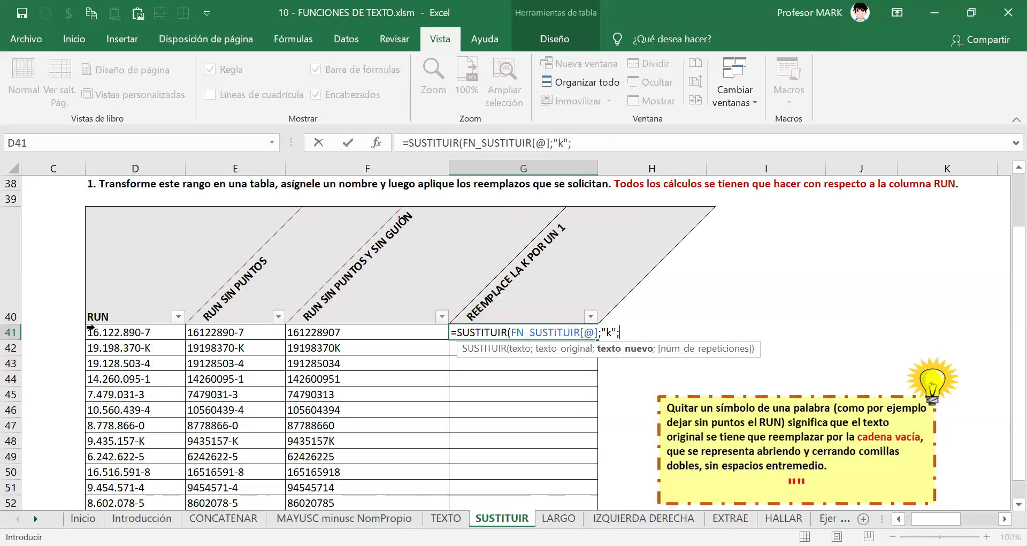
{"action": "type", "text": "\"1\""}
{"action": "type", "text": ")"}
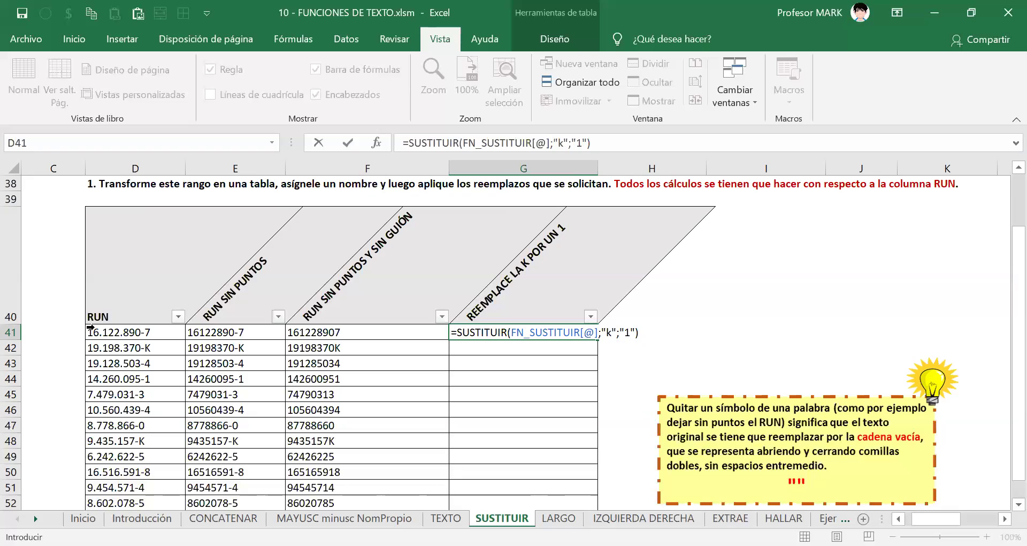
{"action": "key", "text": "Return"}
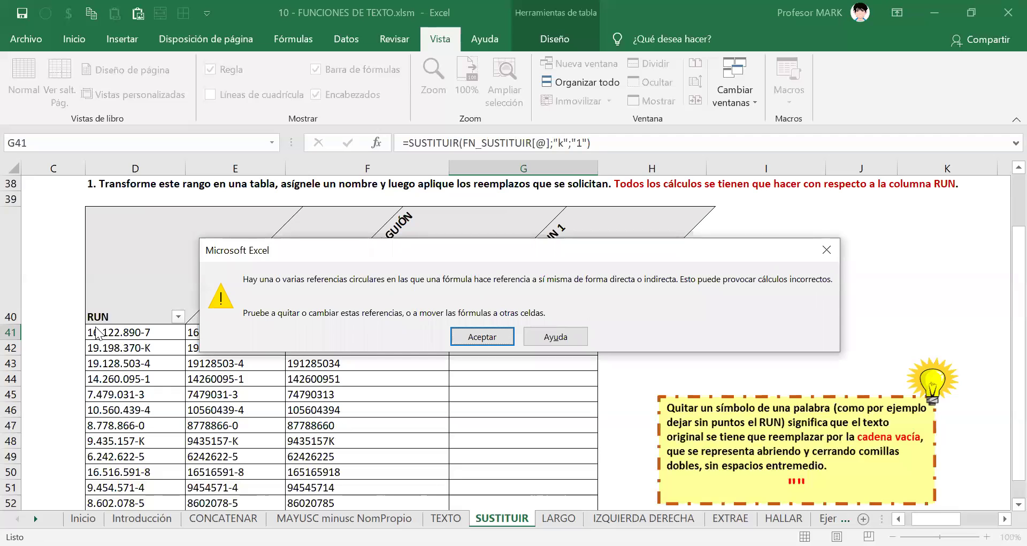
{"action": "key", "text": "Return"}
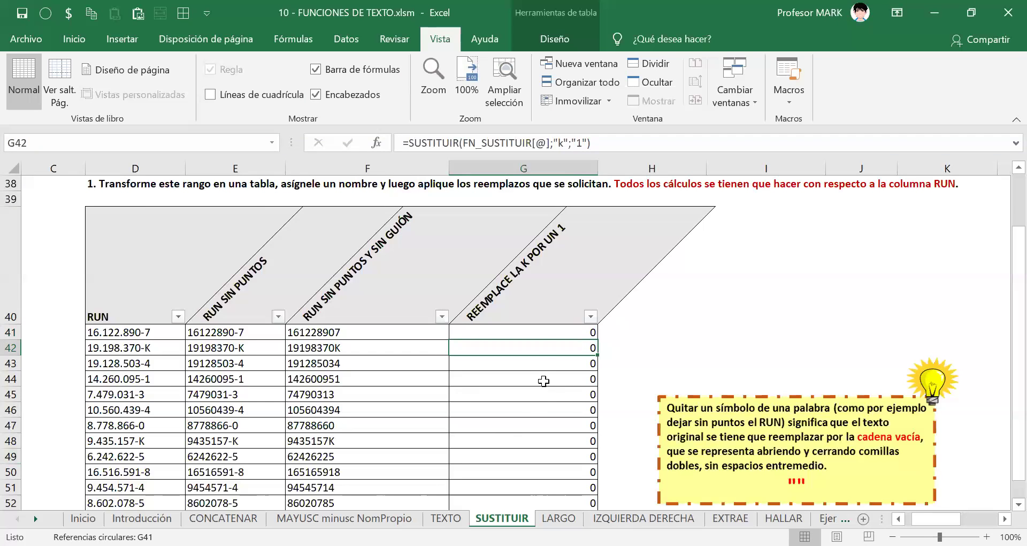
{"action": "double_click", "coordinate": [540, 330]}
{"action": "left_click", "coordinate": [595, 332]}
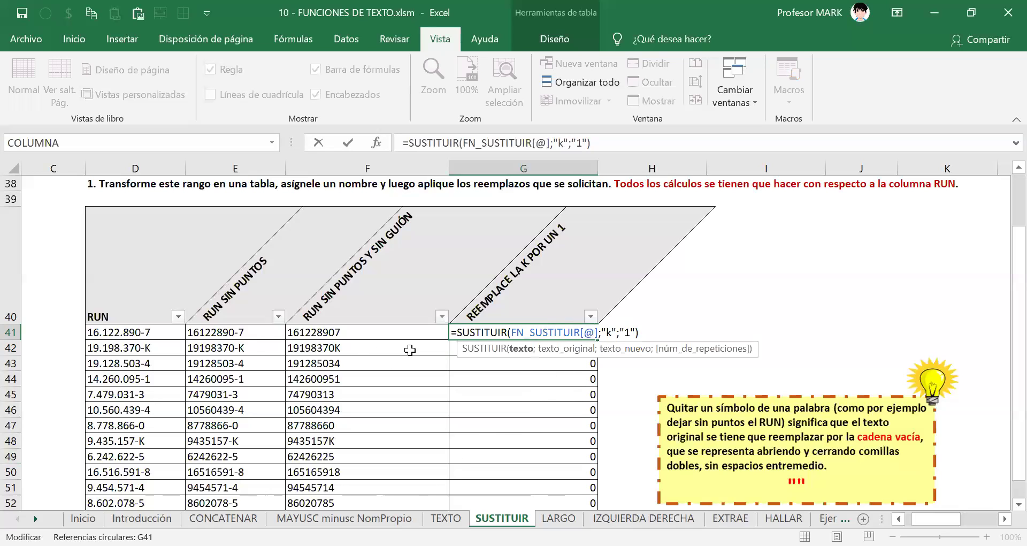
{"action": "left_click", "coordinate": [135, 332]}
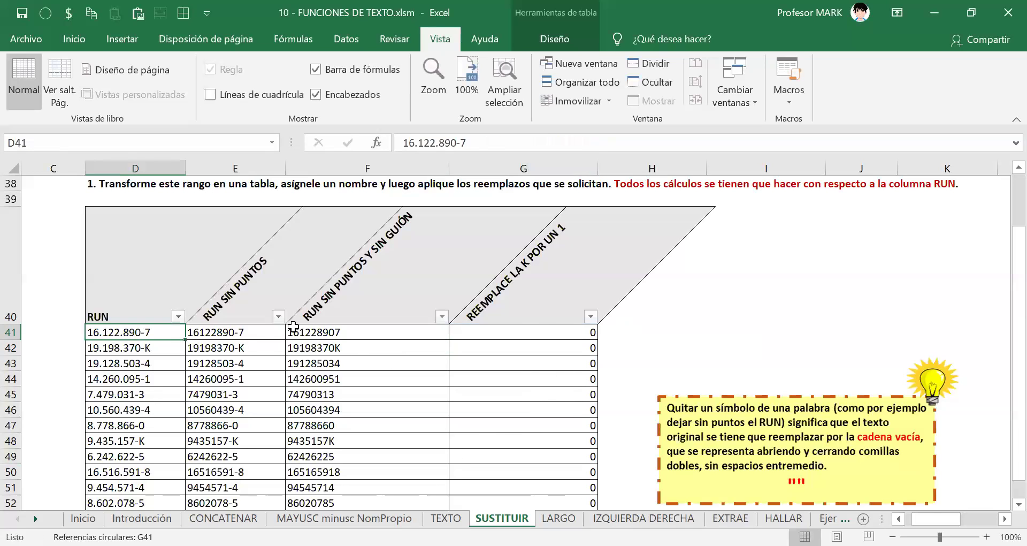
{"action": "left_click", "coordinate": [528, 331]}
{"action": "double_click", "coordinate": [527, 330]}
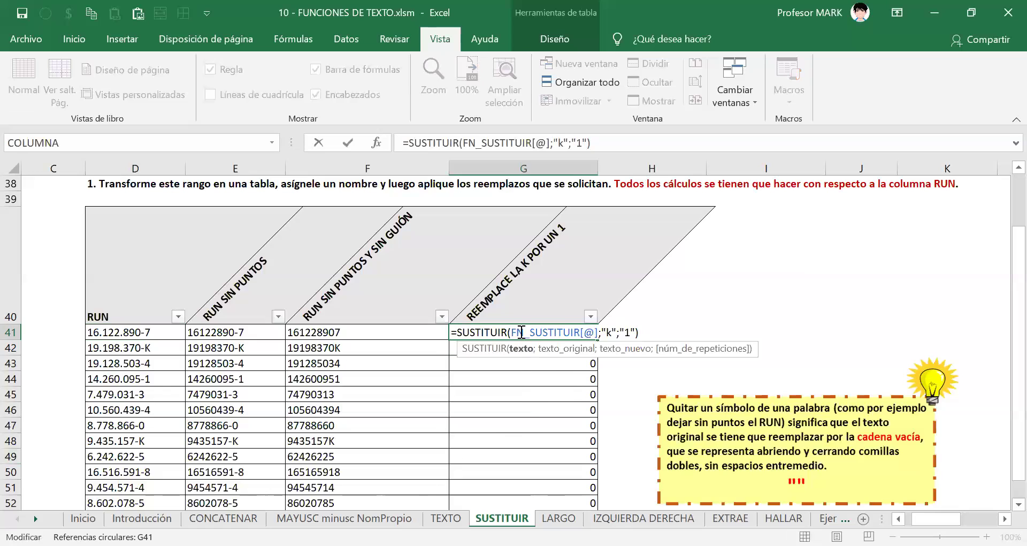
{"action": "left_click_drag", "start_coordinate": [511, 332], "coordinate": [597, 332]}
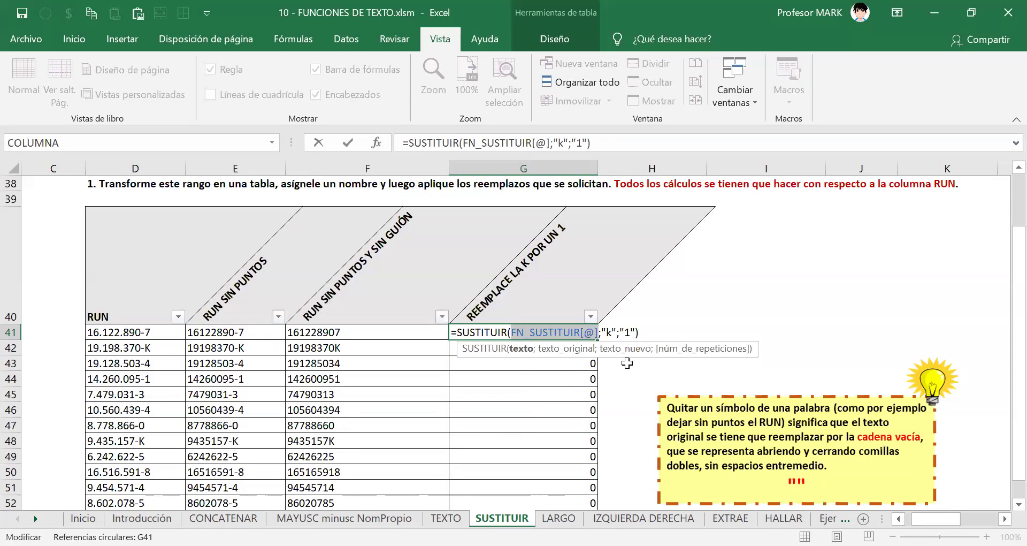
{"action": "left_click", "coordinate": [112, 332]}
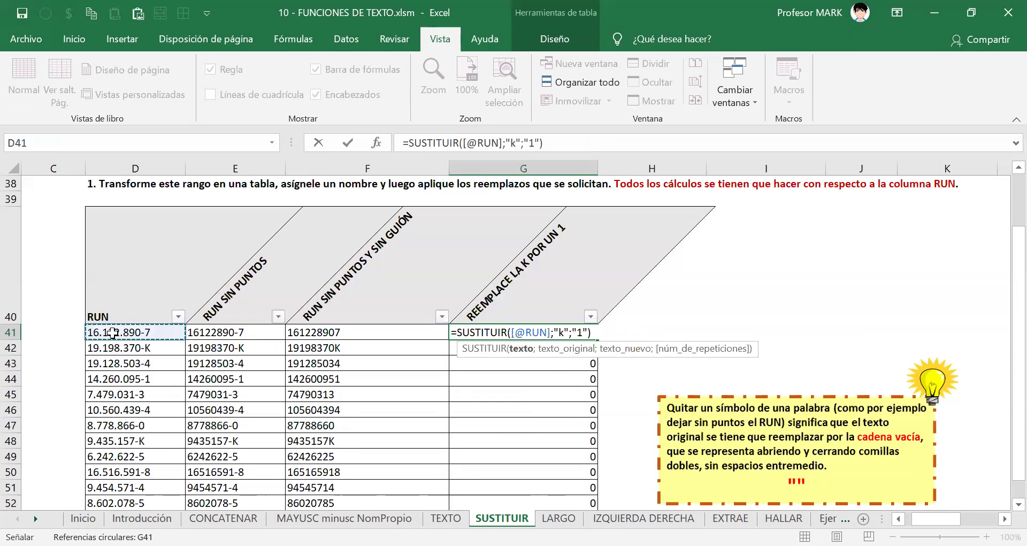
{"action": "left_click", "coordinate": [595, 333]}
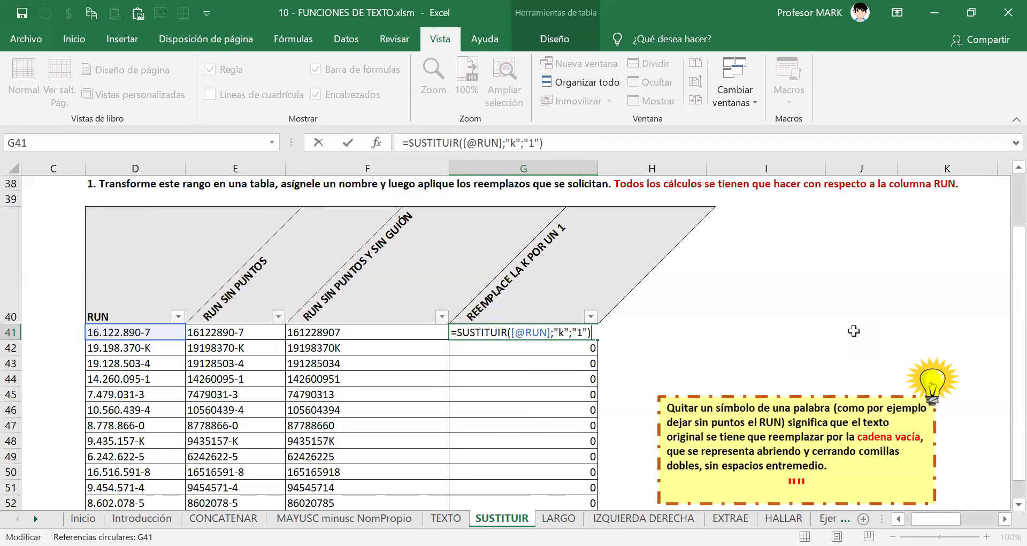
{"action": "key", "text": "Return"}
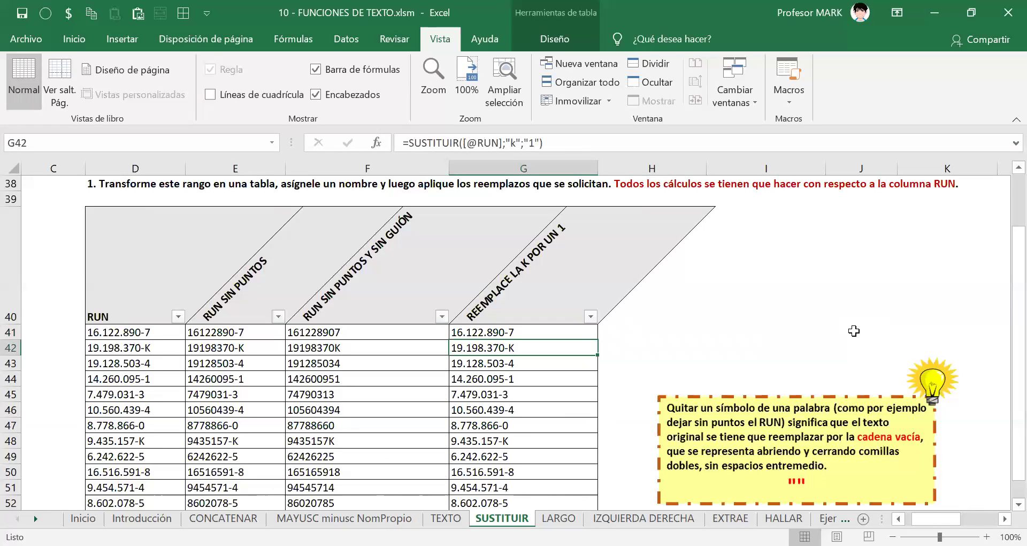
{"action": "key", "text": "Up"}
{"action": "key", "text": "F2"}
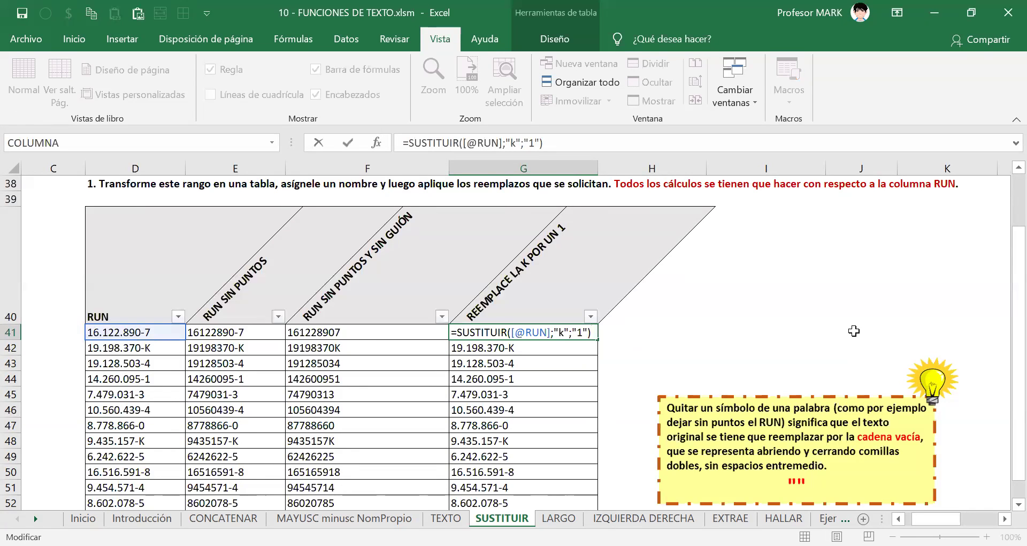
{"action": "left_click_drag", "start_coordinate": [559, 333], "coordinate": [566, 333]}
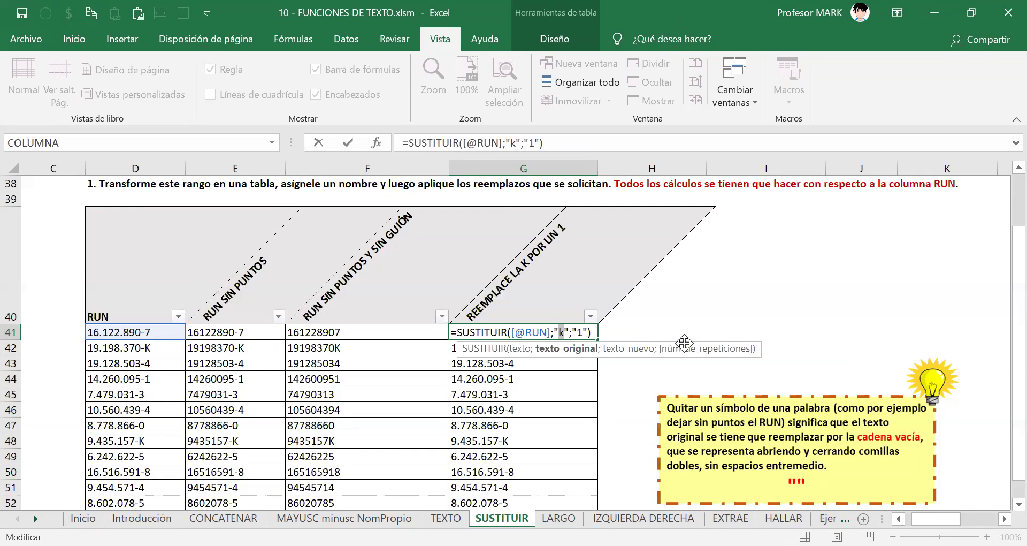
{"action": "type", "text": "K"}
{"action": "key", "text": "Return"}
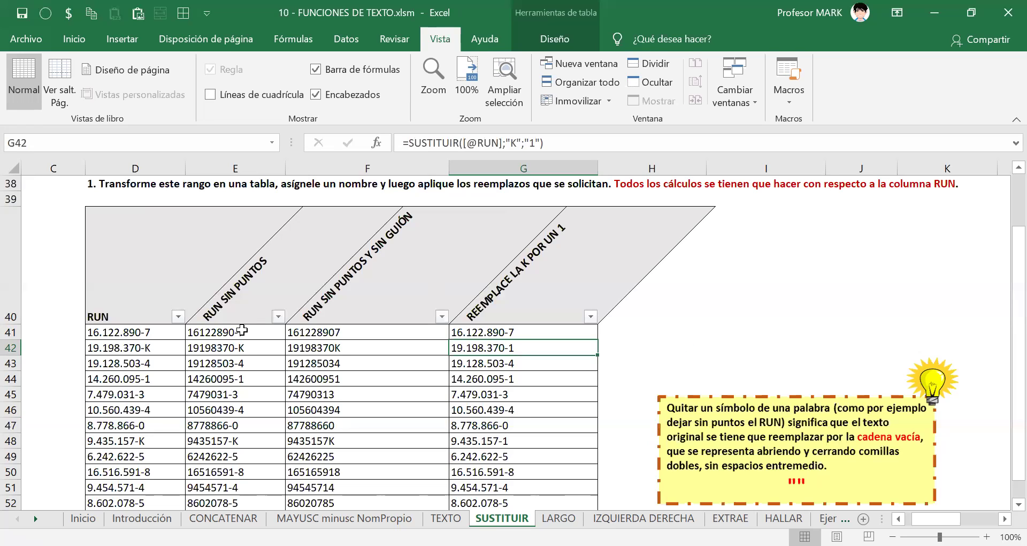
{"action": "left_click", "coordinate": [148, 345]}
{"action": "left_click", "coordinate": [143, 331]}
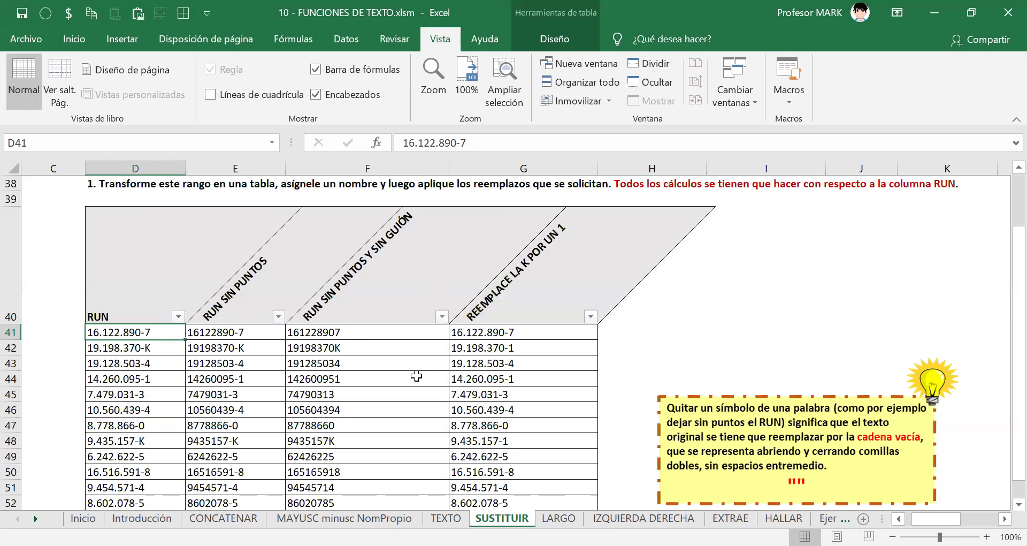
Review the formula in G41 of the REEMPLACE LA K POR UN 1 column and switch to the LARGO sheet
{"action": "left_click", "coordinate": [495, 330]}
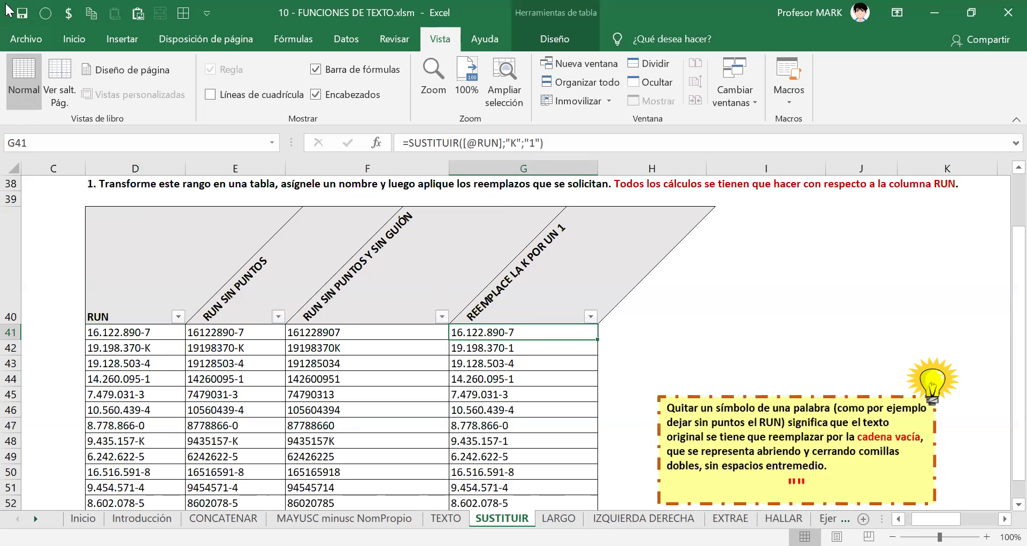
{"action": "left_click", "coordinate": [493, 331]}
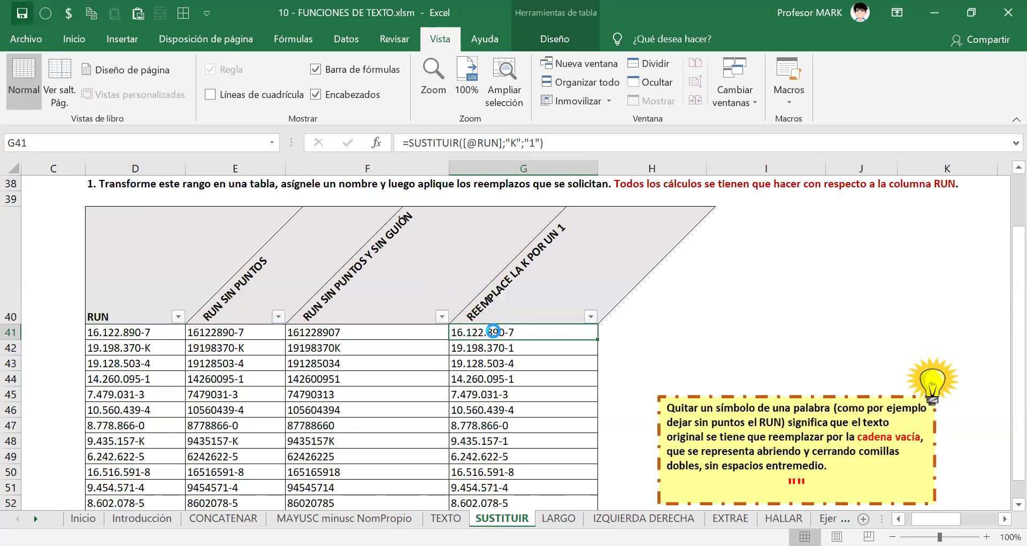
{"action": "left_click", "coordinate": [590, 316]}
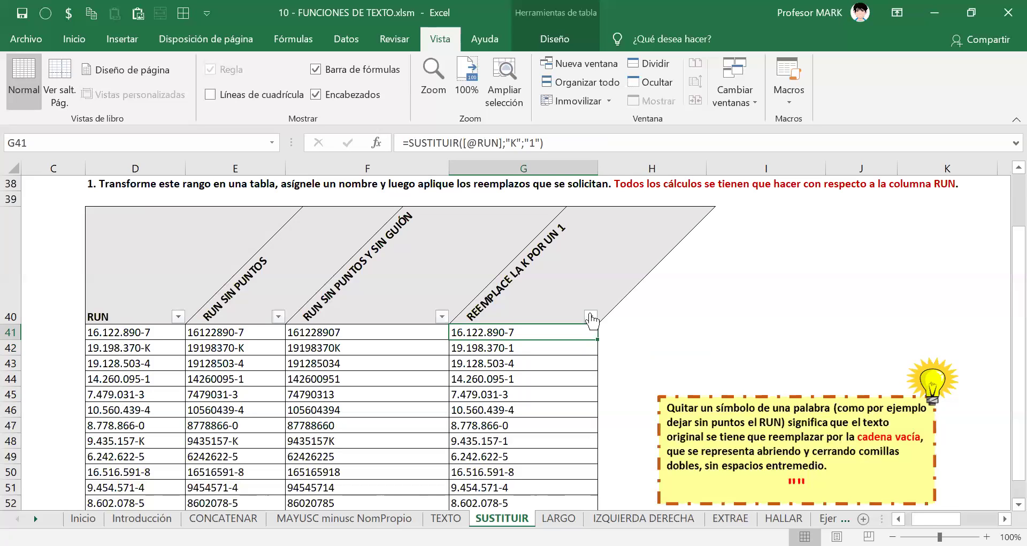
{"action": "scroll", "coordinate": [524, 362], "scroll_direction": "down", "scroll_amount": 2}
{"action": "scroll", "coordinate": [524, 359], "scroll_direction": "up", "scroll_amount": 2}
{"action": "key", "text": "ctrl+Page_Down"}
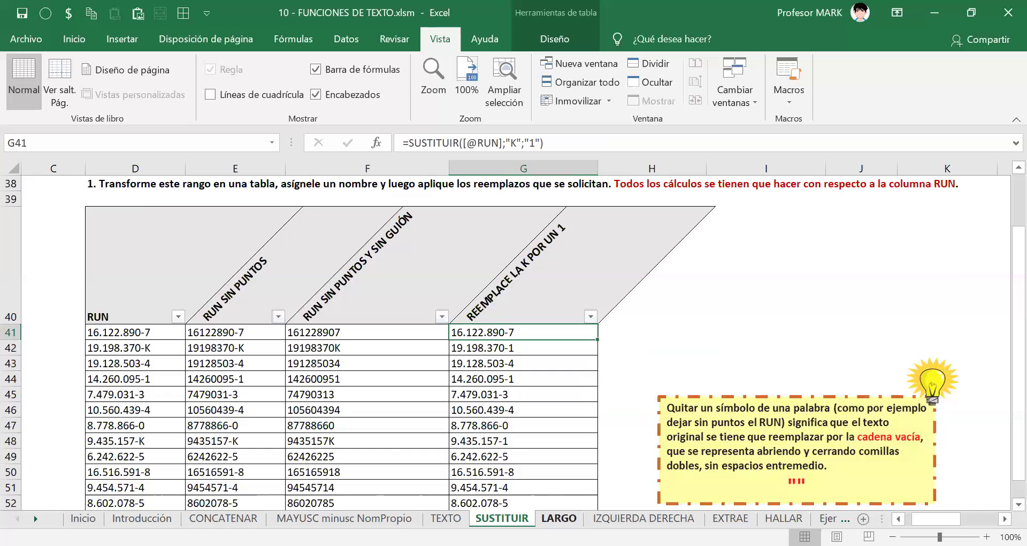
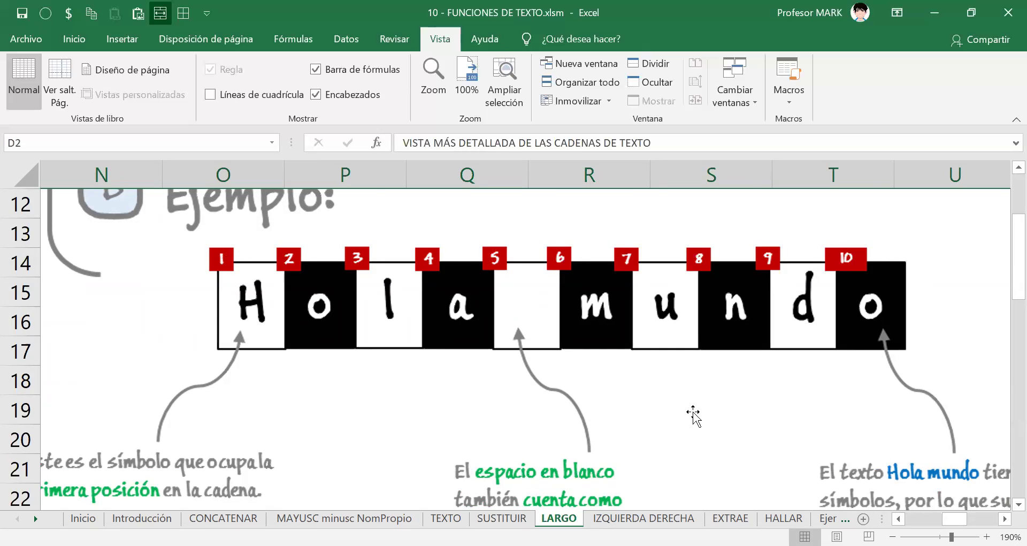
Examine the LARGO sheet's notes on symbol positions, the Hola mundo example, and the function's definition and format
{"action": "scroll", "coordinate": [685, 399], "scroll_direction": "down", "scroll_amount": 7}
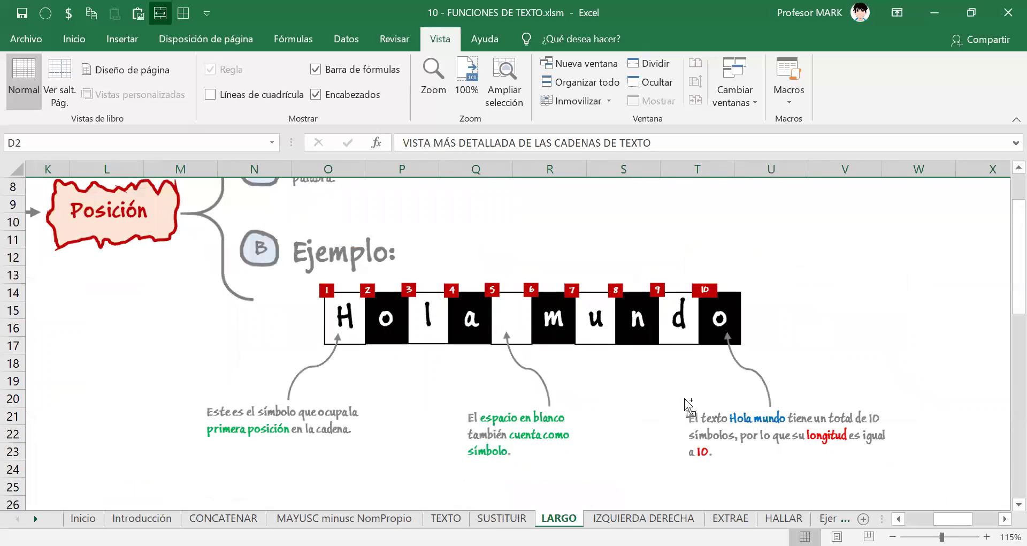
{"action": "scroll", "coordinate": [685, 399], "scroll_direction": "up", "scroll_amount": 1}
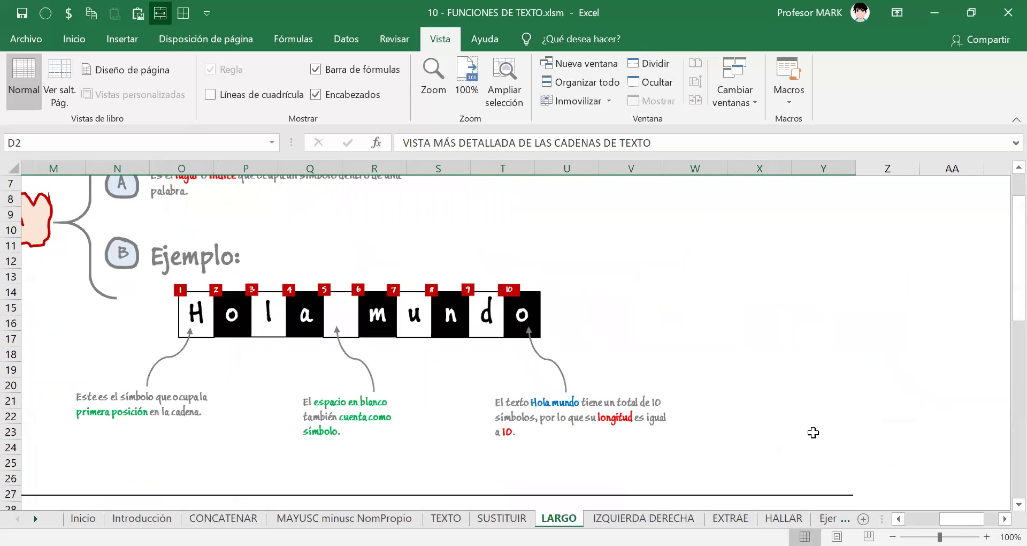
{"action": "left_click_drag", "start_coordinate": [962, 519], "coordinate": [927, 518]}
{"action": "scroll", "coordinate": [565, 417], "scroll_direction": "down", "scroll_amount": 5}
{"action": "scroll", "coordinate": [564, 415], "scroll_direction": "down", "scroll_amount": 3}
{"action": "scroll", "coordinate": [565, 415], "scroll_direction": "down", "scroll_amount": 2}
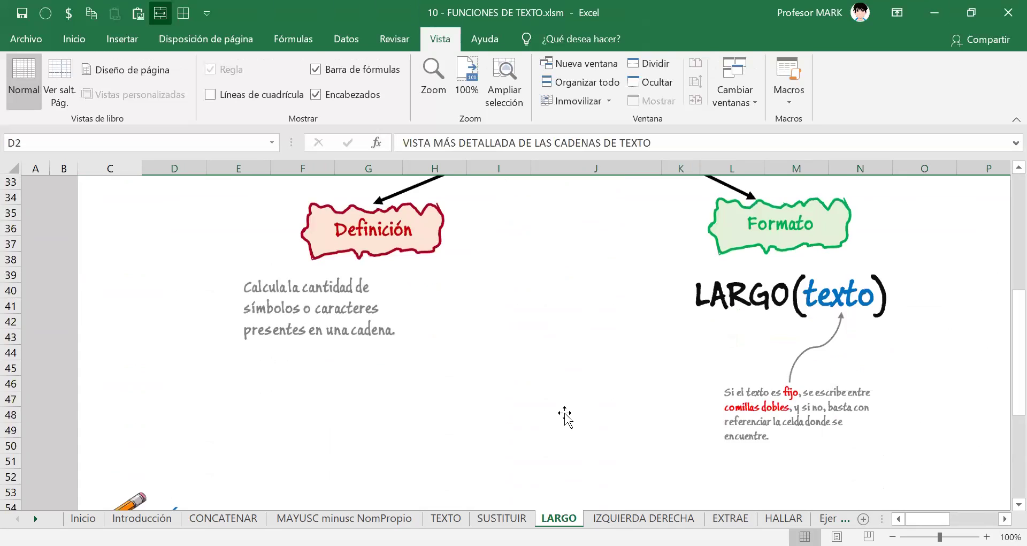
{"action": "scroll", "coordinate": [564, 414], "scroll_direction": "up", "scroll_amount": 3}
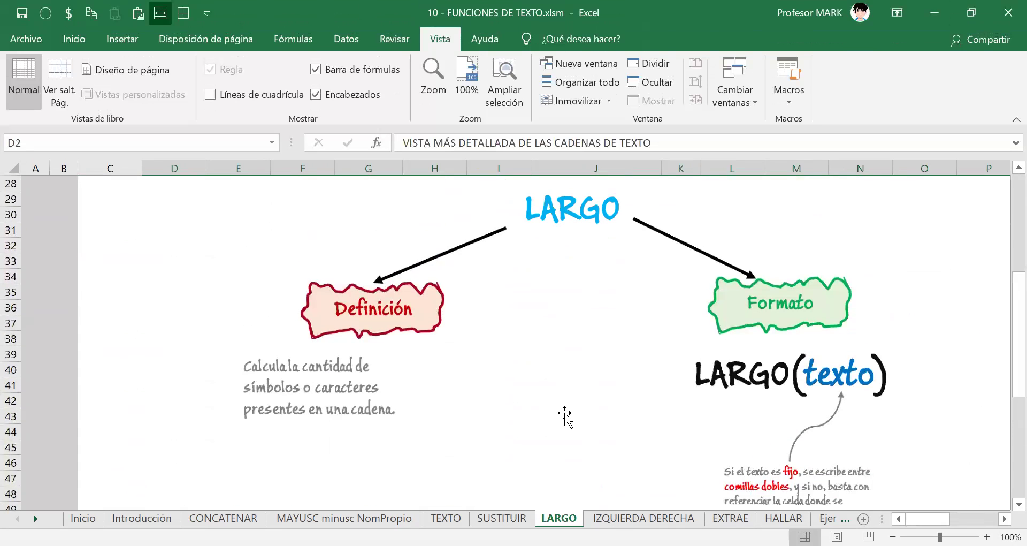
{"action": "scroll", "coordinate": [564, 415], "scroll_direction": "down", "scroll_amount": 1}
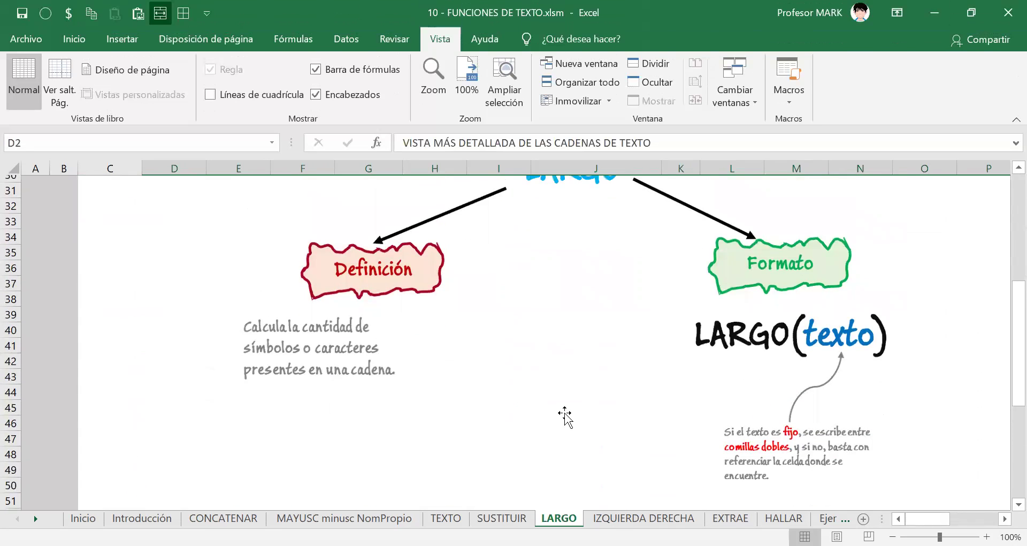
Glance at the Ejercicio #1 sheet, return to the LARGO sheet and review its HÁGALO USTED MISMO exercise ranges
{"action": "left_click", "coordinate": [828, 518]}
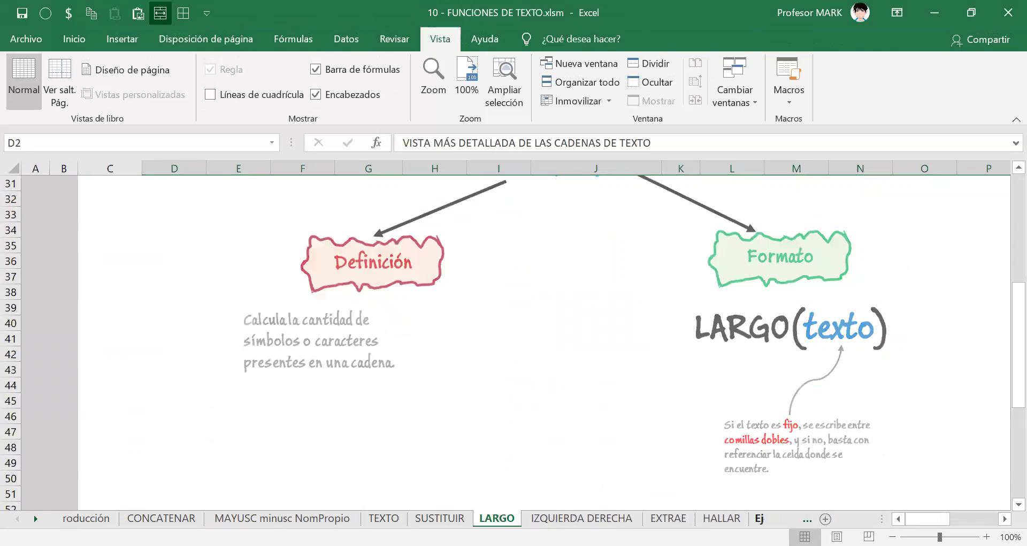
{"action": "scroll", "coordinate": [454, 366], "scroll_direction": "down", "scroll_amount": 5}
{"action": "scroll", "coordinate": [454, 366], "scroll_direction": "up", "scroll_amount": 5}
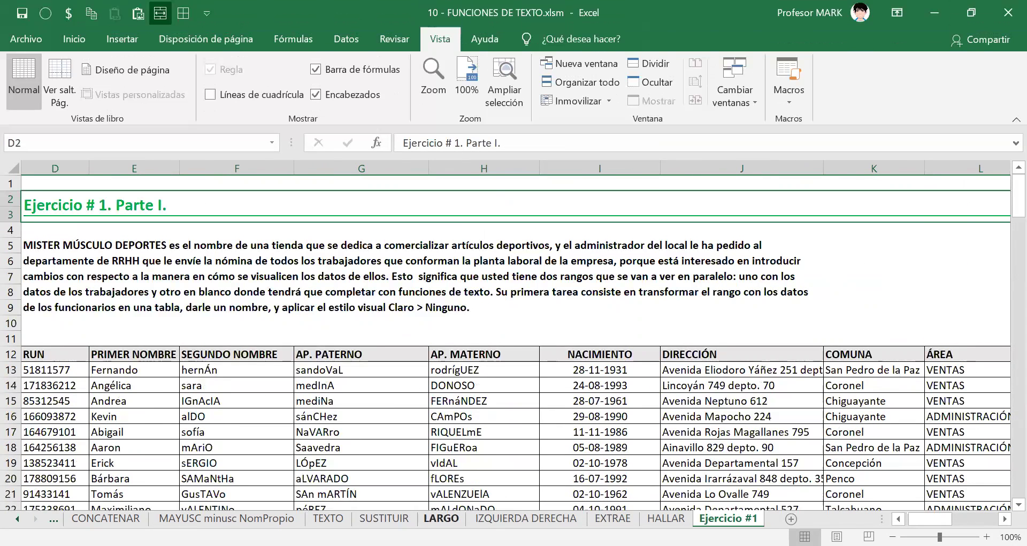
{"action": "left_click", "coordinate": [444, 517]}
{"action": "scroll", "coordinate": [455, 506], "scroll_direction": "down", "scroll_amount": 4}
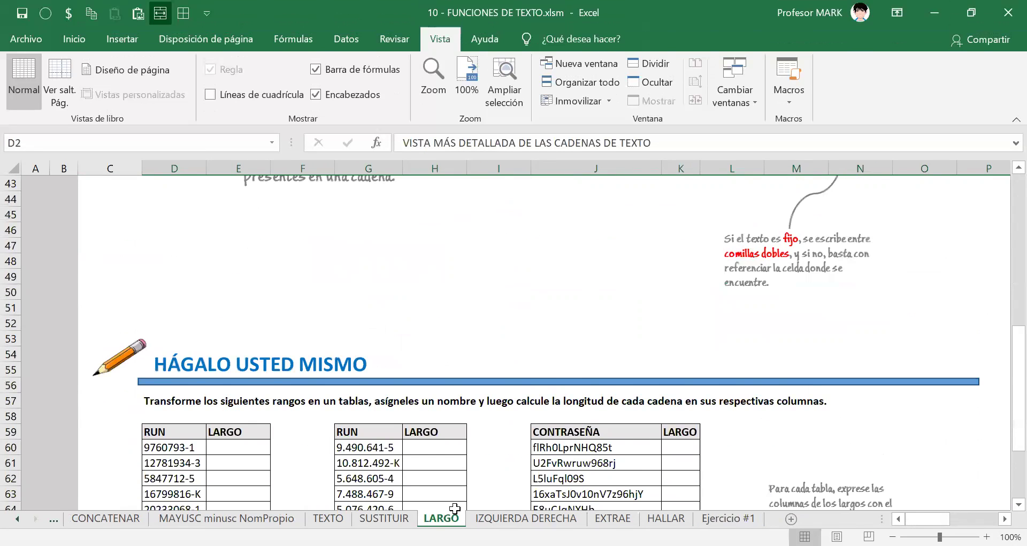
{"action": "scroll", "coordinate": [455, 508], "scroll_direction": "down", "scroll_amount": 3}
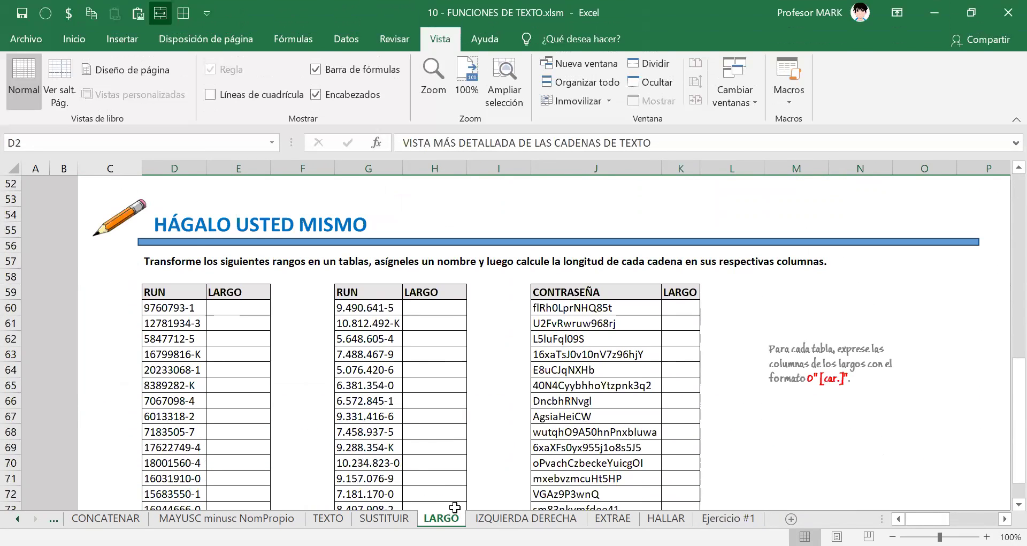
{"action": "scroll", "coordinate": [281, 364], "scroll_direction": "down", "scroll_amount": 3}
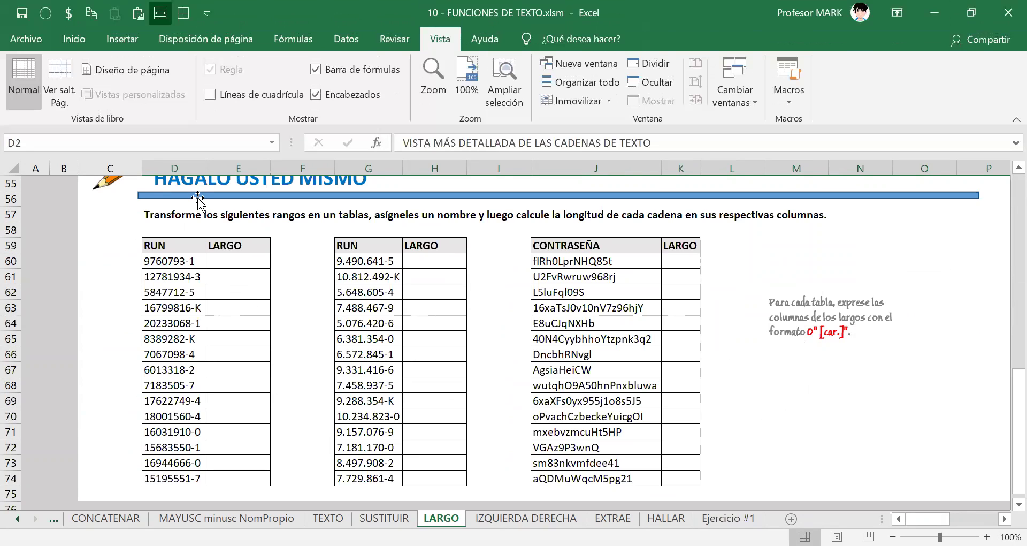
{"action": "left_click", "coordinate": [353, 292]}
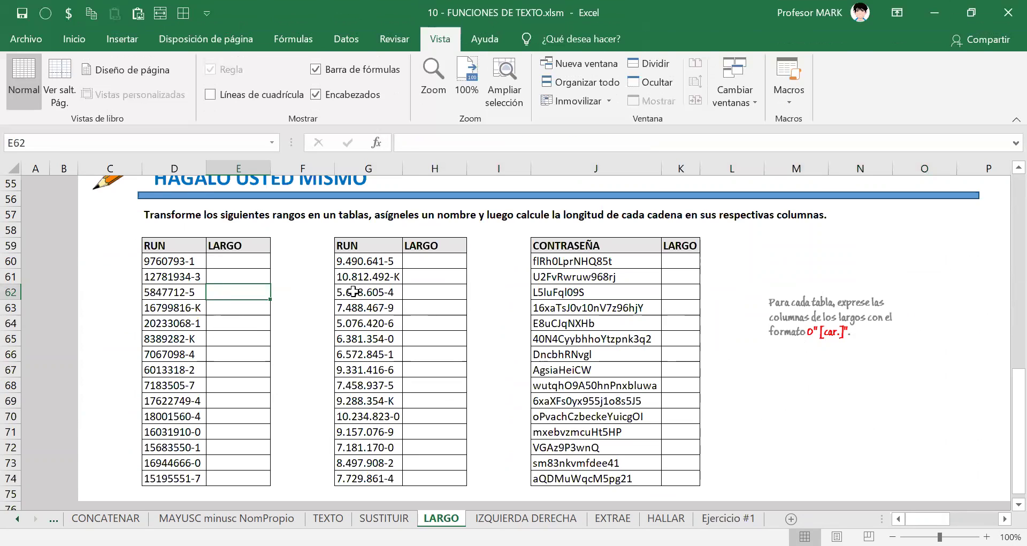
{"action": "left_click", "coordinate": [614, 312]}
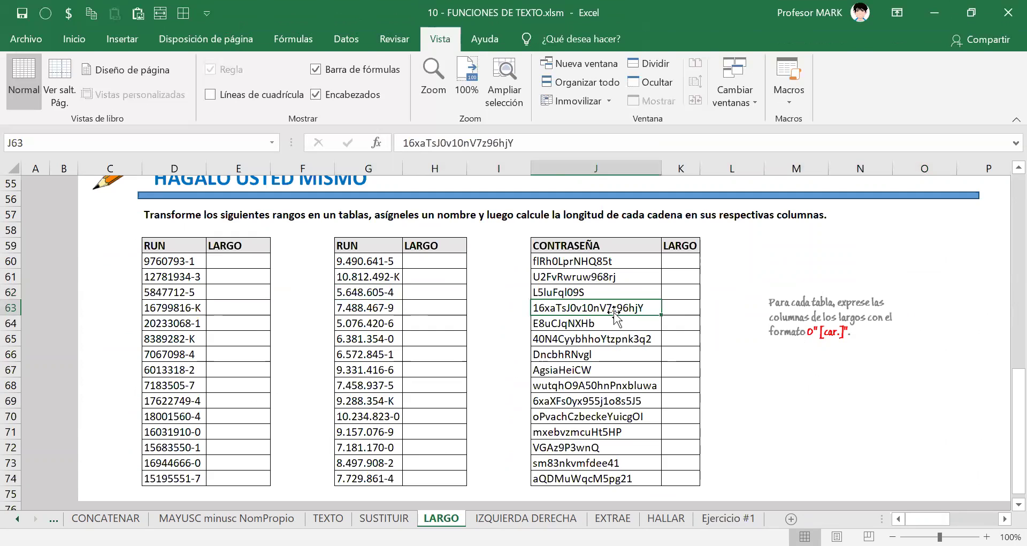
{"action": "left_click", "coordinate": [784, 427]}
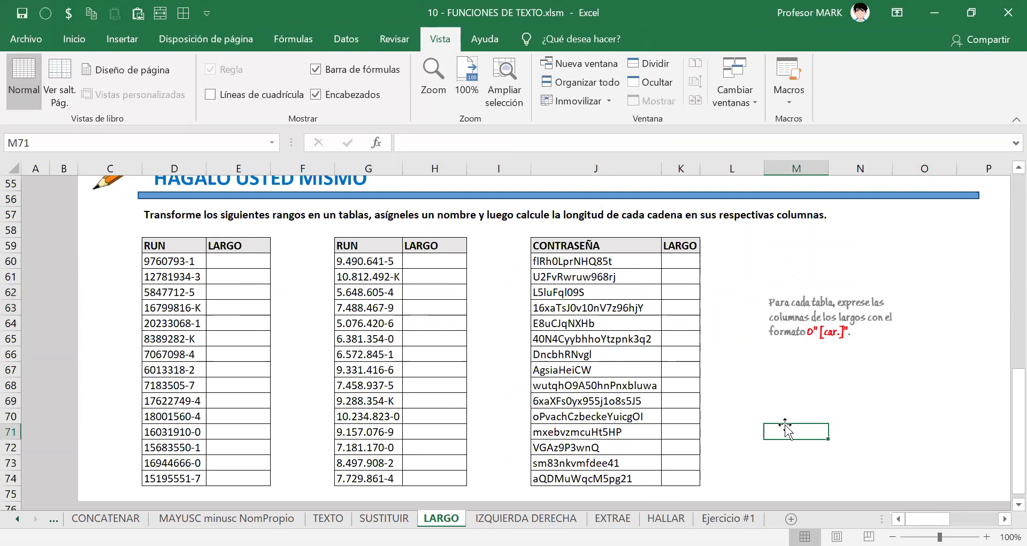
Convert the CONTRASEÑA and LARGO range J59:K74 into a table with headers and add a total row
{"action": "left_click", "coordinate": [566, 247]}
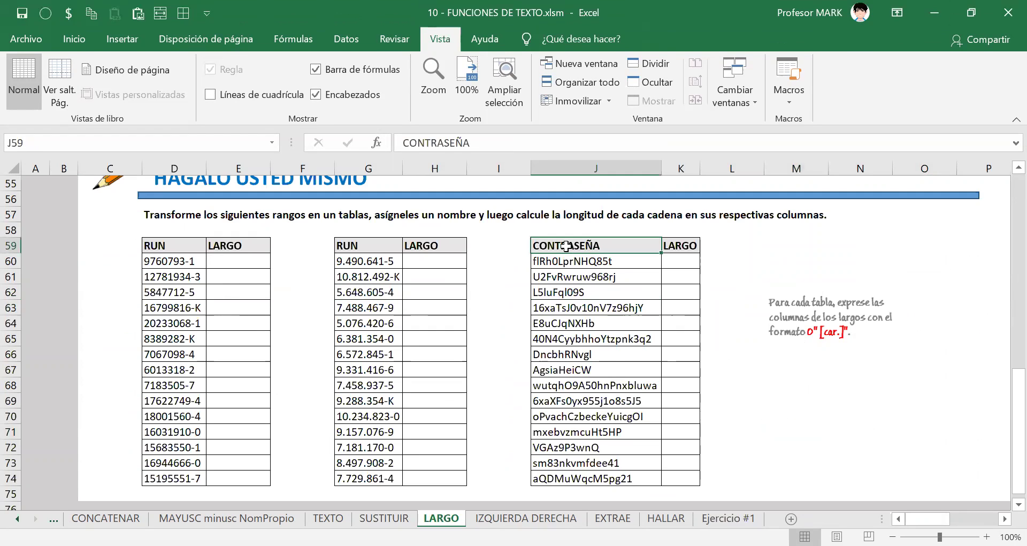
{"action": "key", "text": "ctrl+t"}
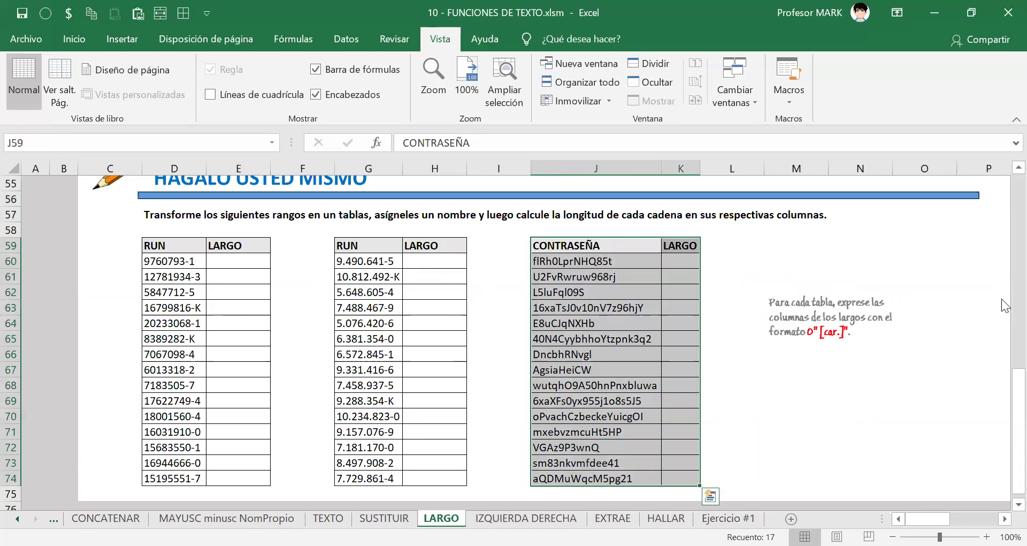
{"action": "key", "text": "Return"}
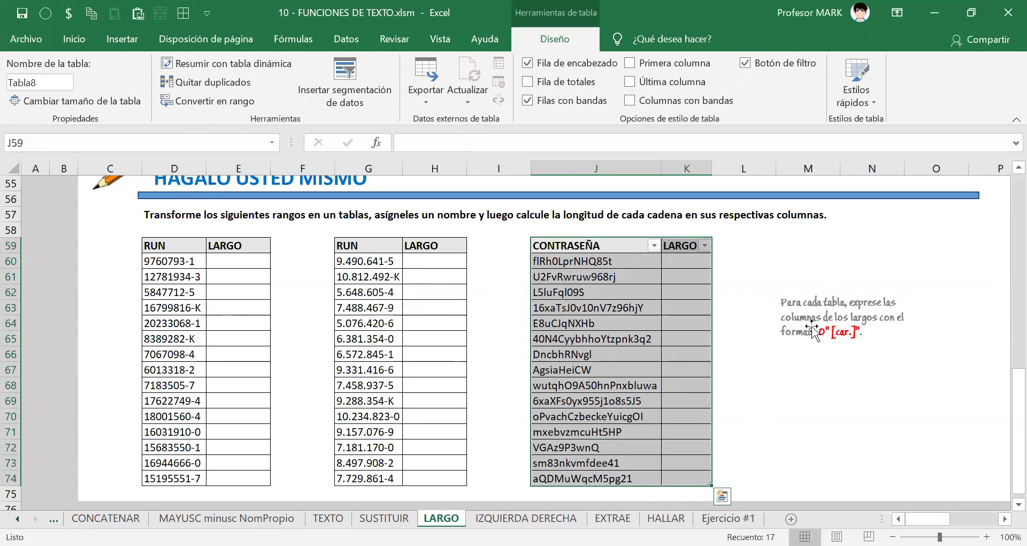
{"action": "left_click", "coordinate": [640, 341]}
{"action": "key", "text": "ctrl+shift+t"}
{"action": "type", "text": "n"}
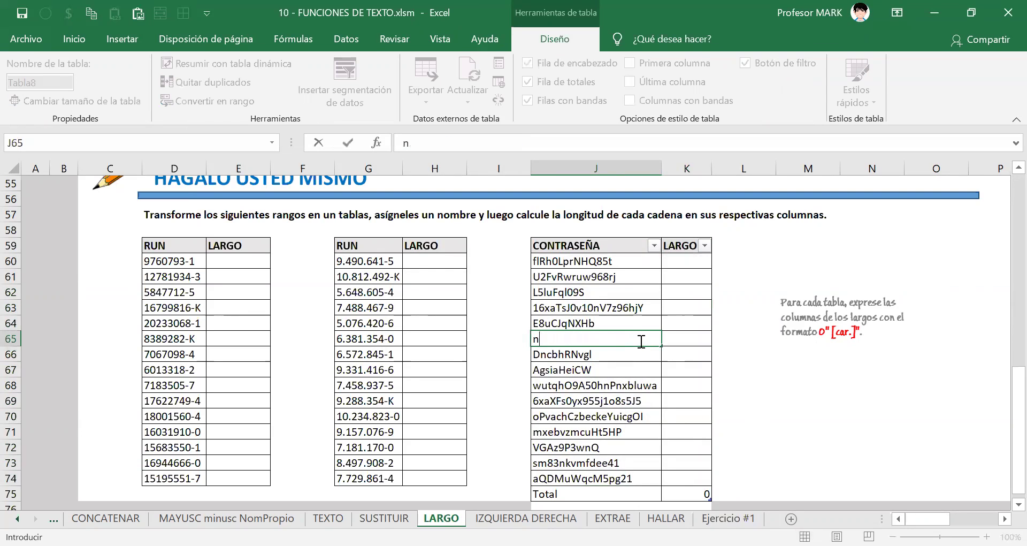
{"action": "key", "text": "Escape"}
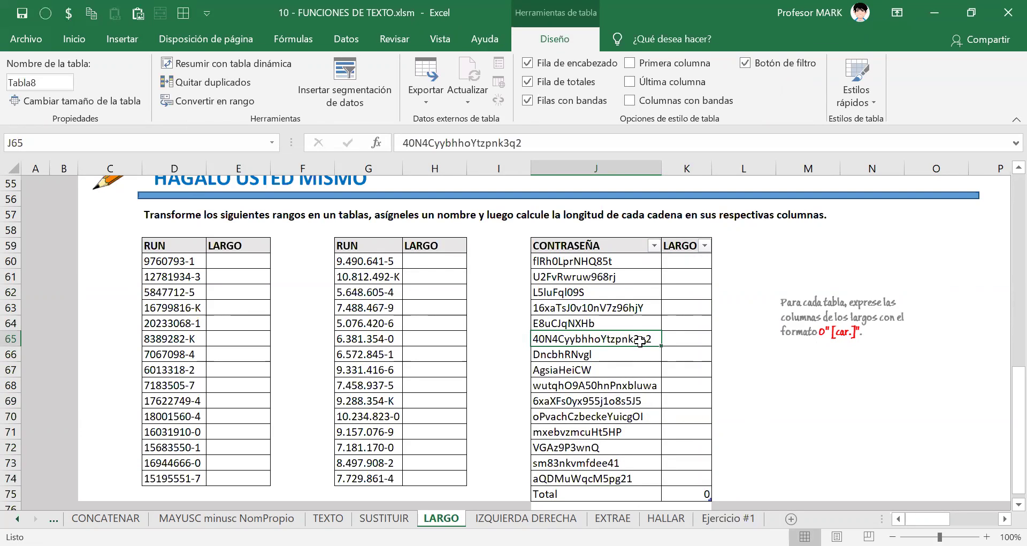
Name the CONTRASEÑA table FN_LARGOc
{"action": "key", "text": "alt+j"}
{"action": "type", "text": "ta"}
{"action": "type", "text": "FN"}
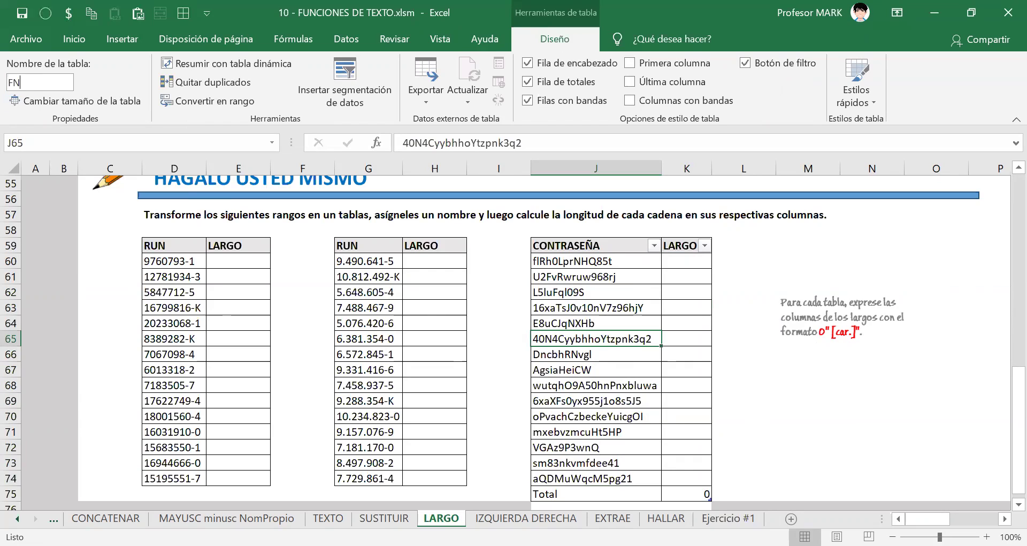
{"action": "type", "text": "_LARGOc"}
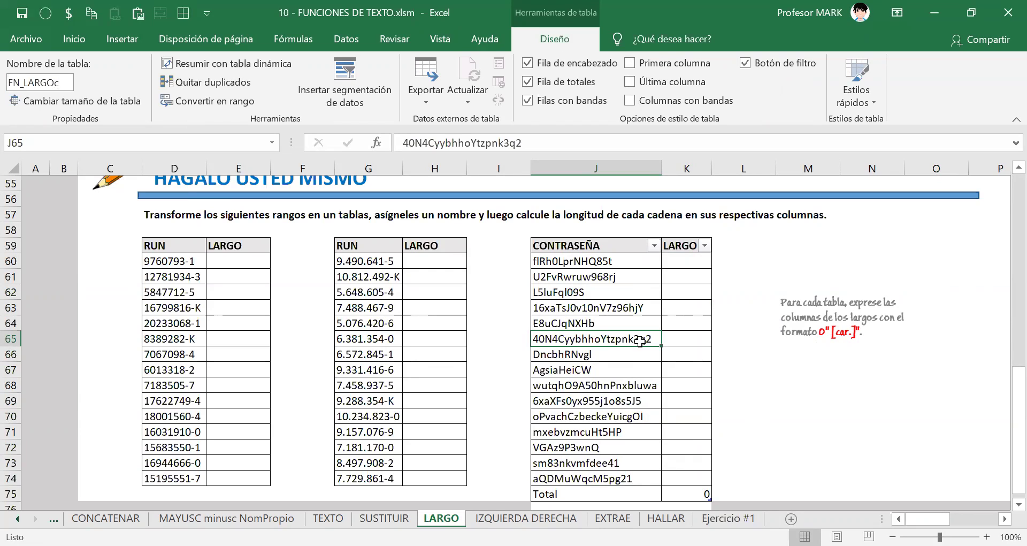
{"action": "left_click", "coordinate": [245, 282]}
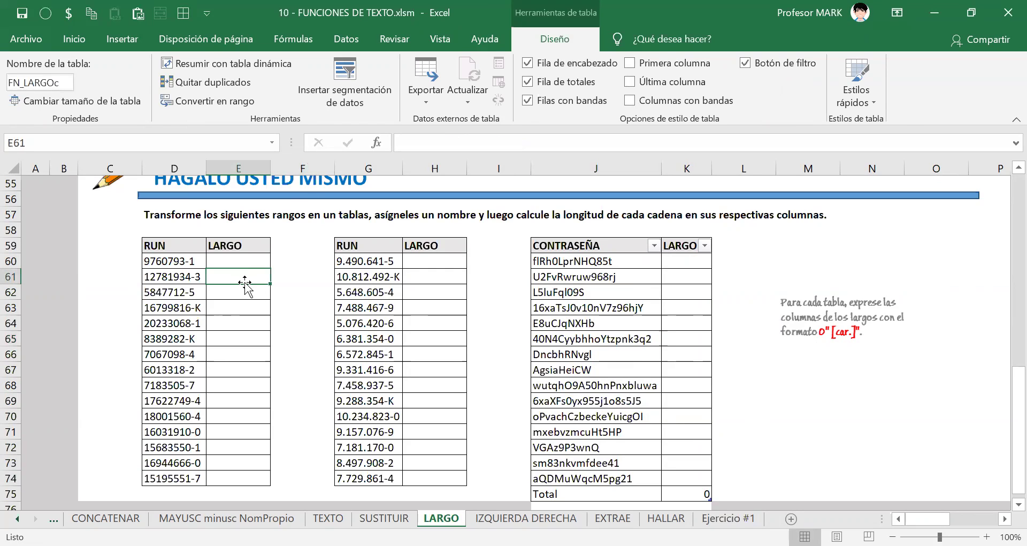
{"action": "left_click", "coordinate": [449, 289]}
{"action": "left_click", "coordinate": [584, 290]}
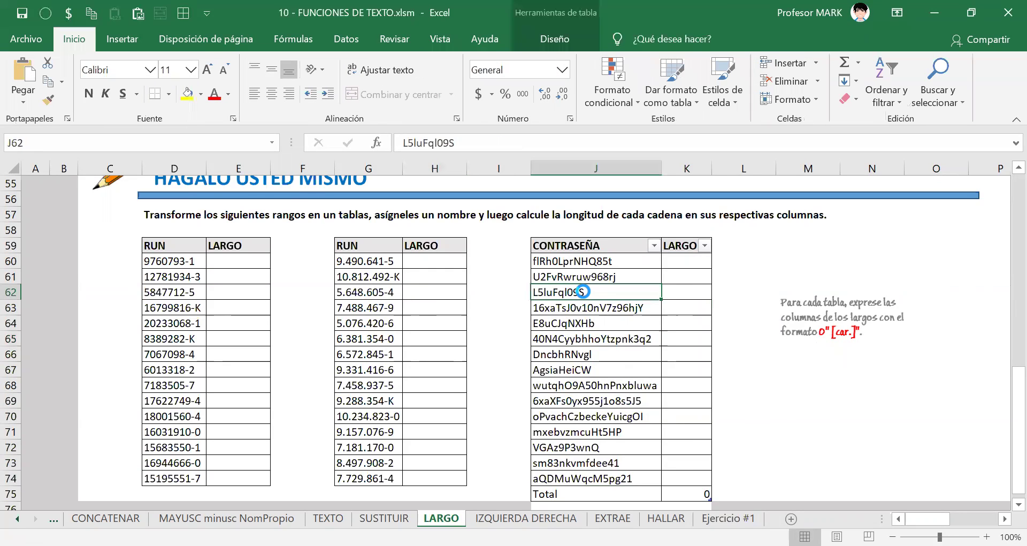
{"action": "left_click", "coordinate": [675, 262]}
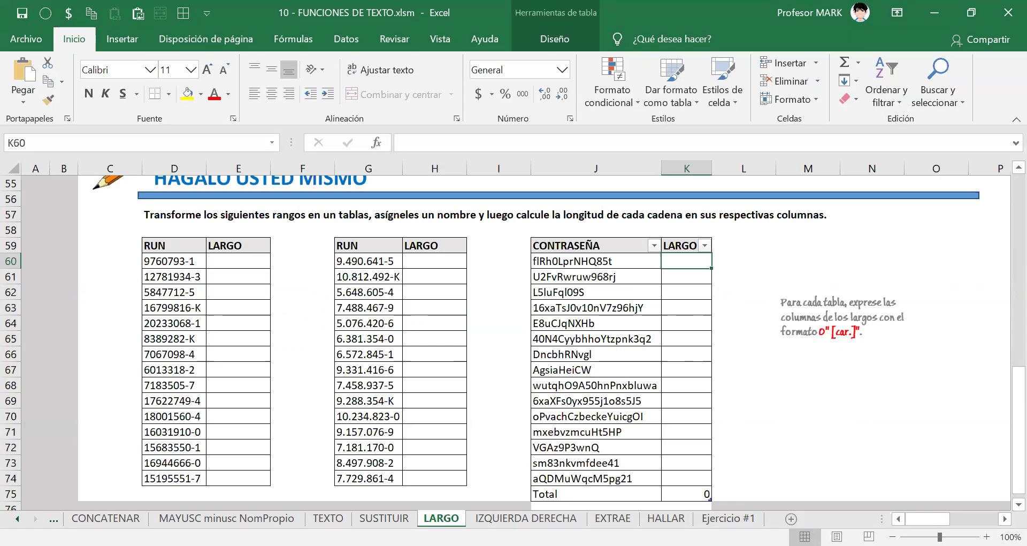
{"action": "type", "text": "="}
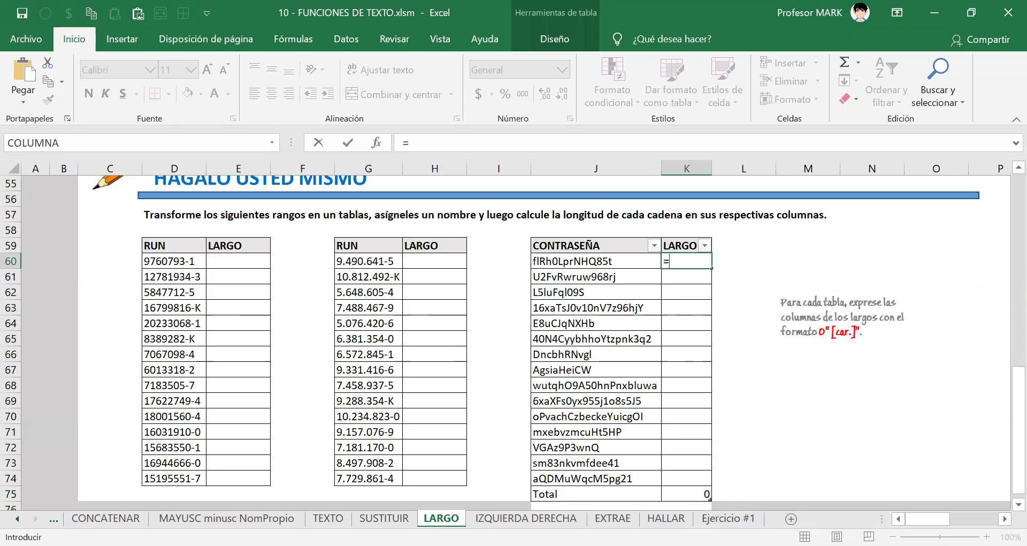
{"action": "type", "text": "lar"}
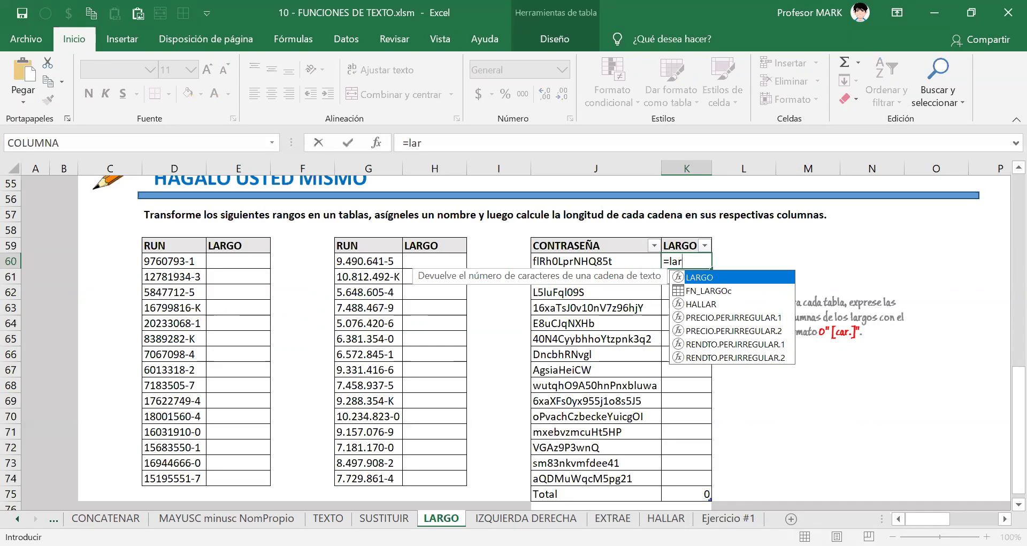
{"action": "key", "text": "Tab"}
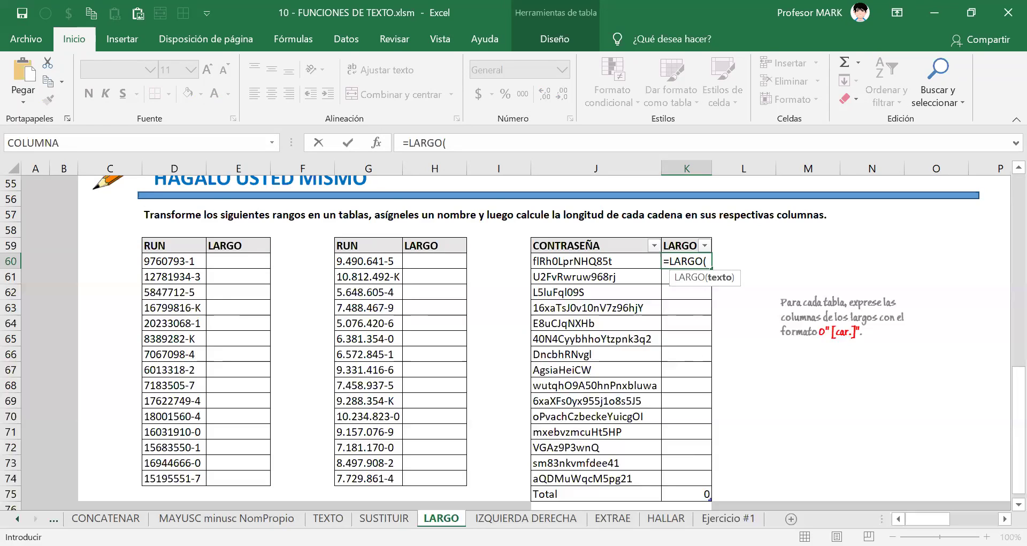
{"action": "left_click", "coordinate": [535, 261]}
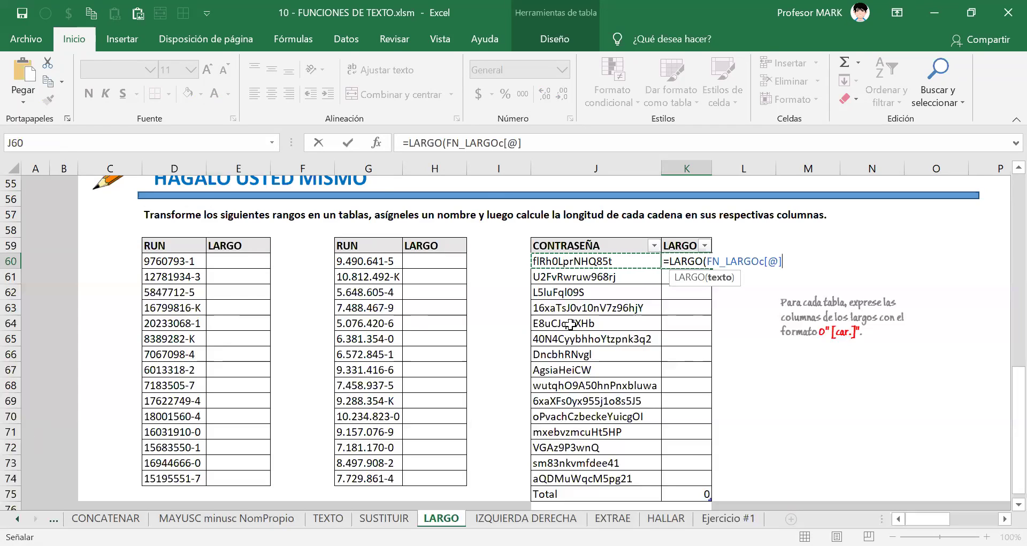
{"action": "left_click", "coordinate": [592, 261]}
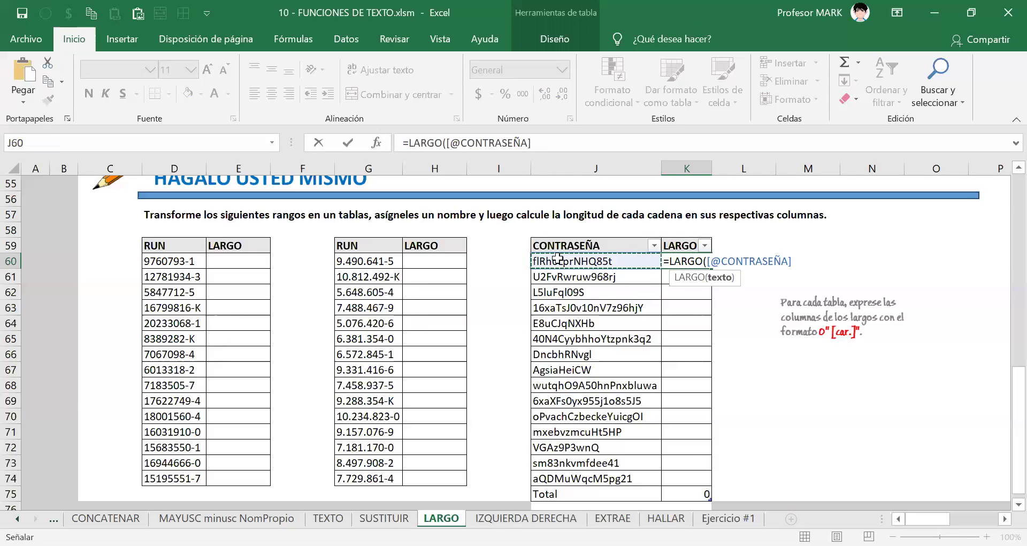
{"action": "type", "text": ")"}
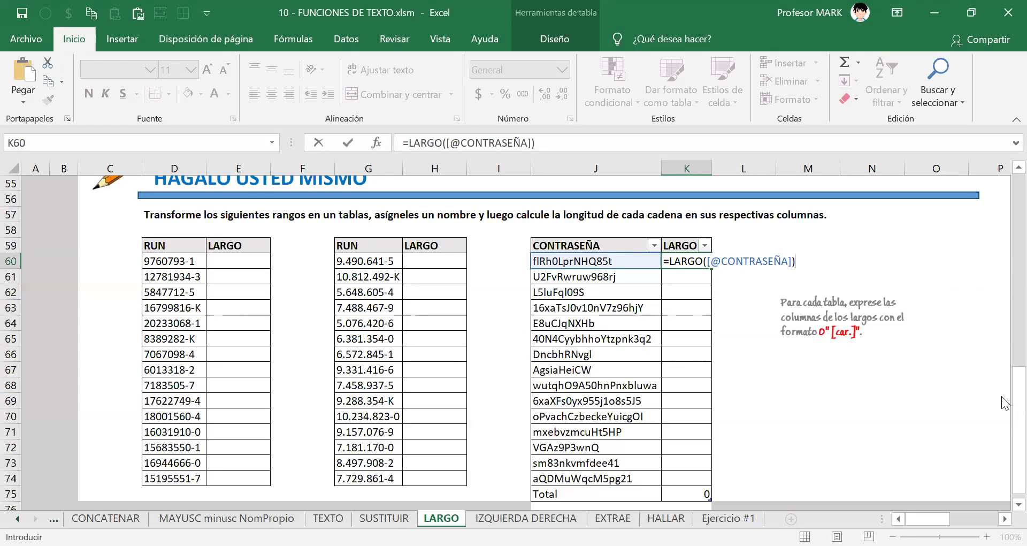
{"action": "key", "text": "Return"}
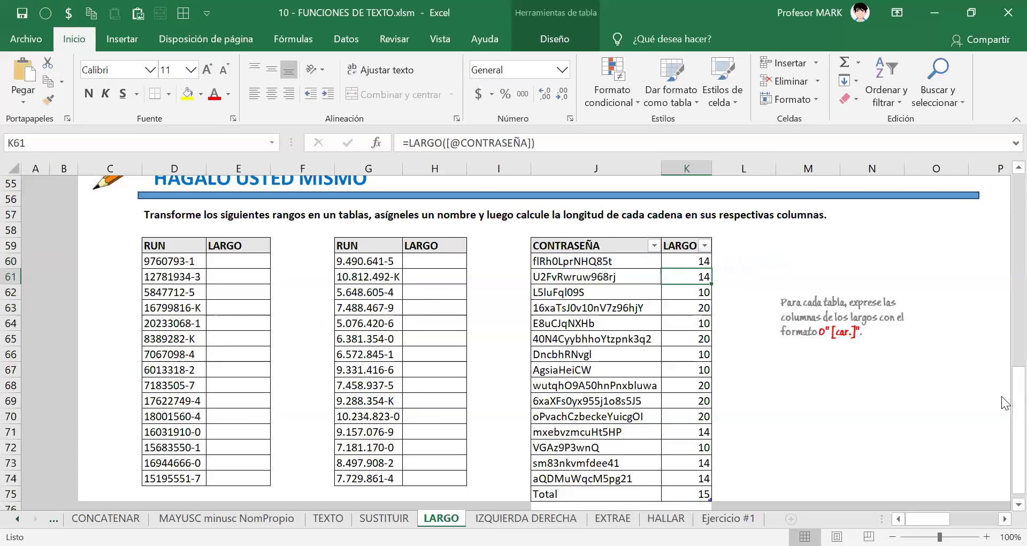
Save the workbook and apply the custom number format 0" [car.]" to the CONTRASEÑA table's LARGO values in K60:K75
{"action": "key", "text": "ctrl+s"}
{"action": "key", "text": "Up"}
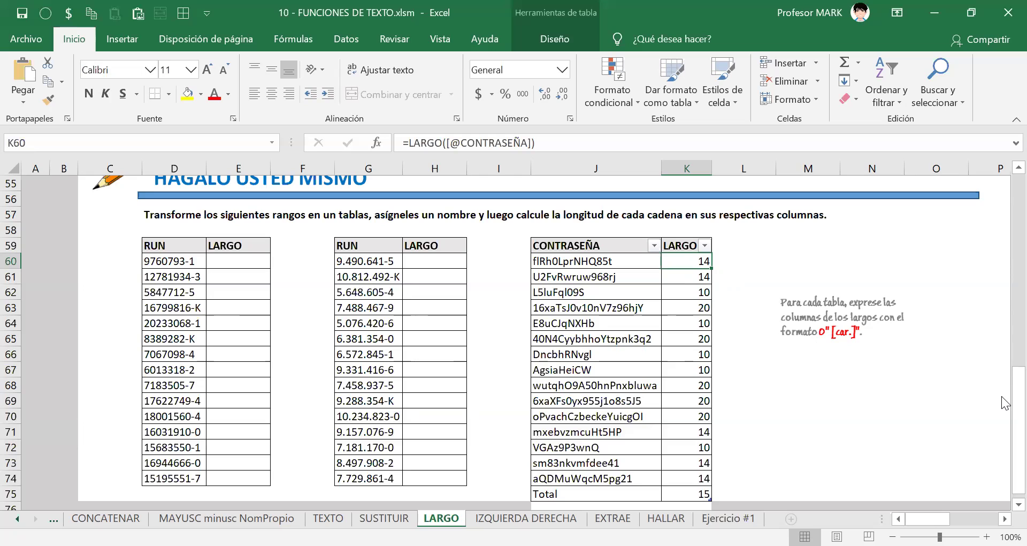
{"action": "key", "text": "ctrl+shift+Down"}
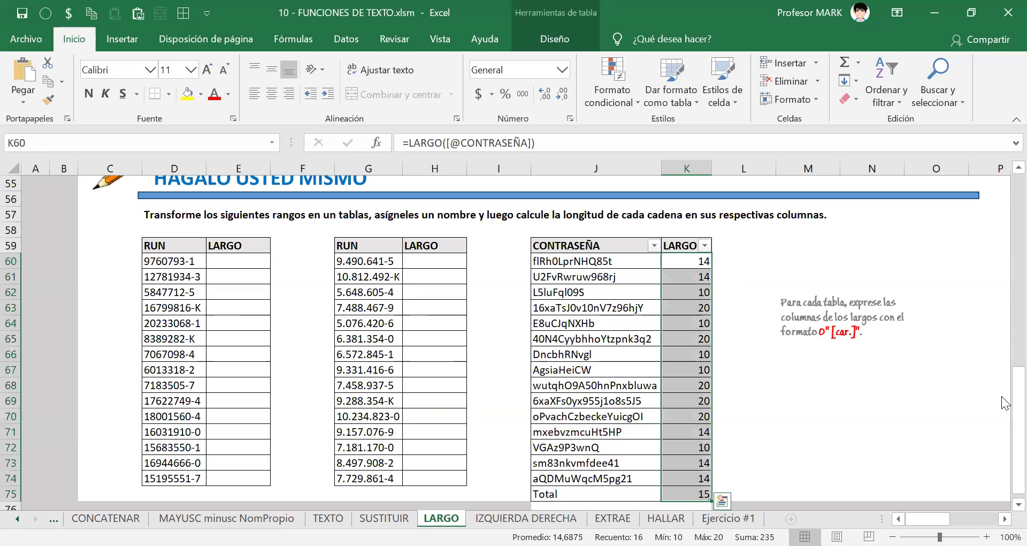
{"action": "key", "text": "ctrl+1"}
{"action": "key", "text": "End"}
{"action": "key", "text": "Tab"}
{"action": "type", "text": "0 \" [car"}
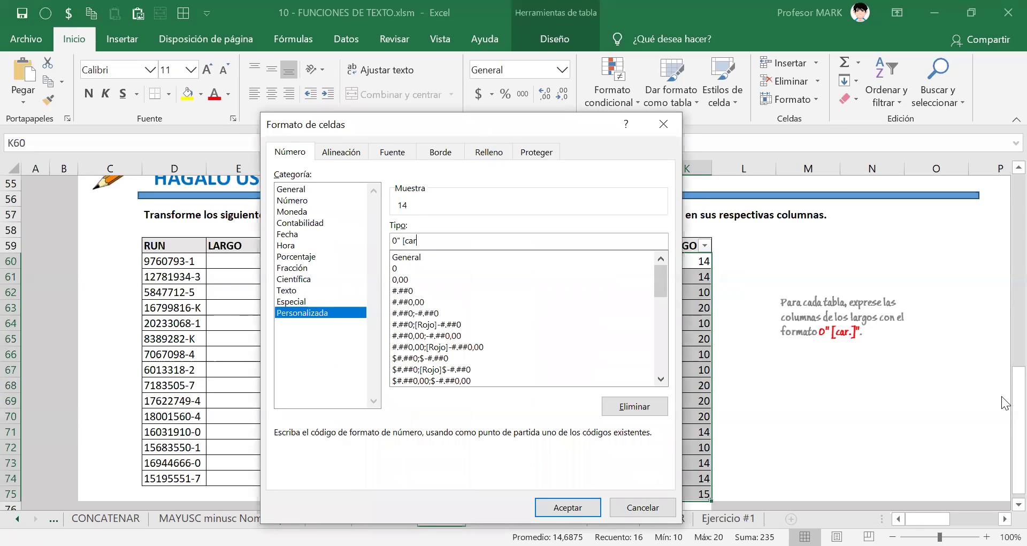
{"action": "type", "text": ".]\""}
{"action": "key", "text": "Return"}
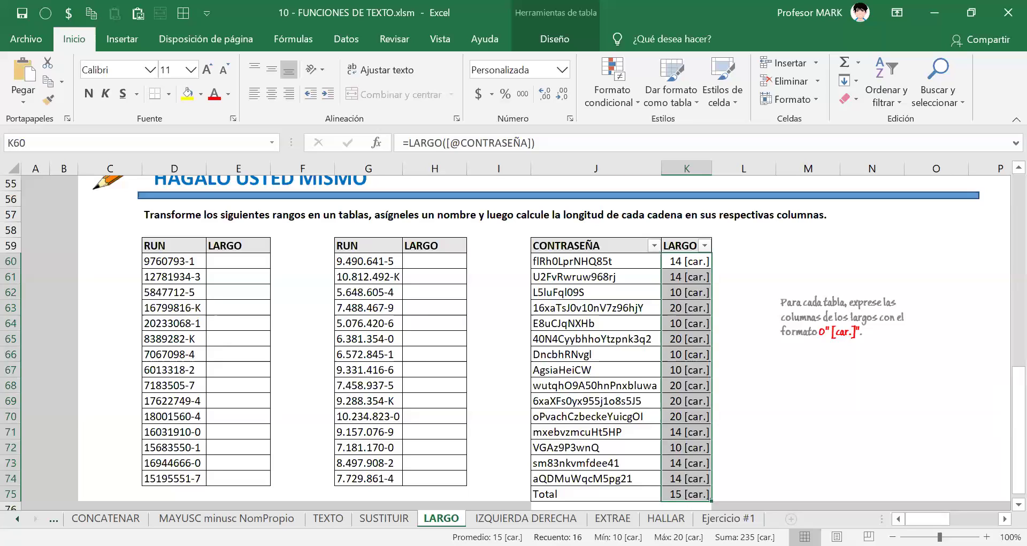
Open the IZQUIERDA DERECHA sheet and review both function explanations down to the HÁGALO USTED MISMO exercise
{"action": "left_click", "coordinate": [485, 519]}
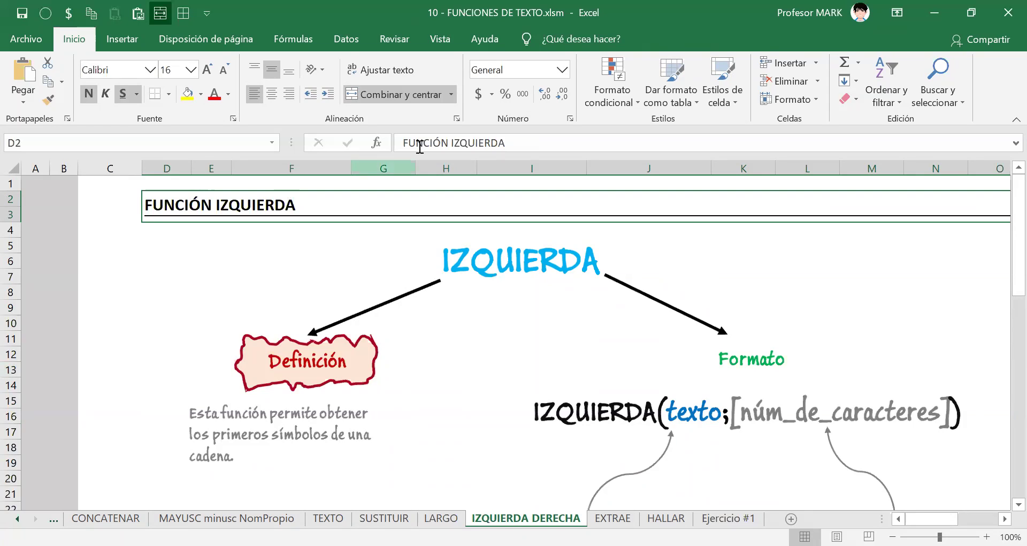
{"action": "scroll", "coordinate": [658, 350], "scroll_direction": "down", "scroll_amount": 1}
{"action": "scroll", "coordinate": [658, 350], "scroll_direction": "down", "scroll_amount": 3}
{"action": "scroll", "coordinate": [444, 273], "scroll_direction": "up", "scroll_amount": 4}
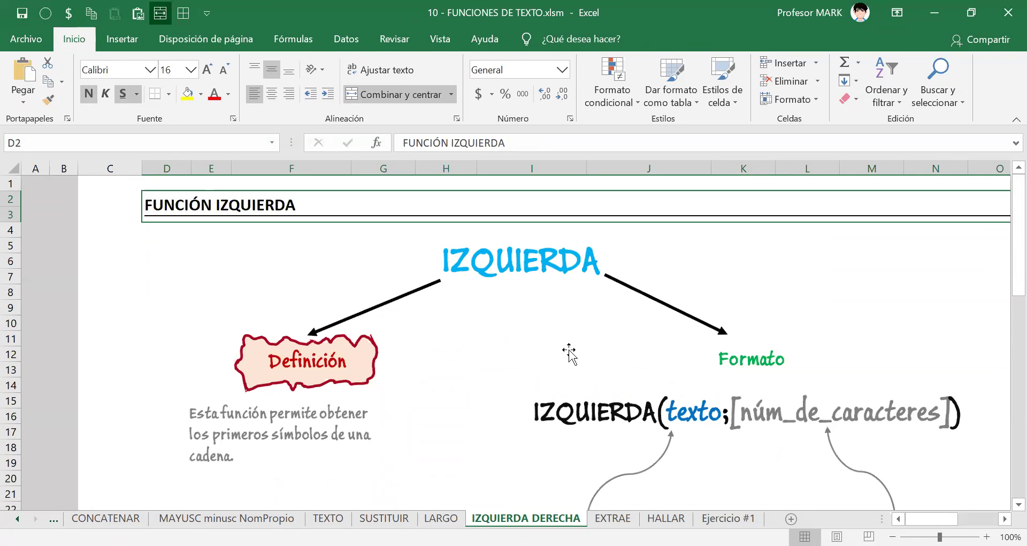
{"action": "scroll", "coordinate": [571, 377], "scroll_direction": "down", "scroll_amount": 9}
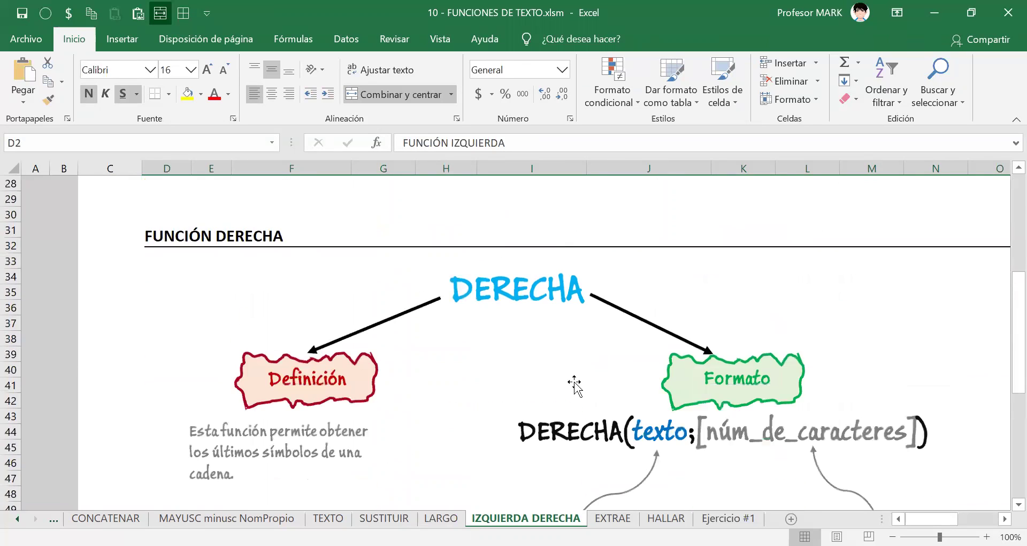
{"action": "scroll", "coordinate": [575, 384], "scroll_direction": "down", "scroll_amount": 2}
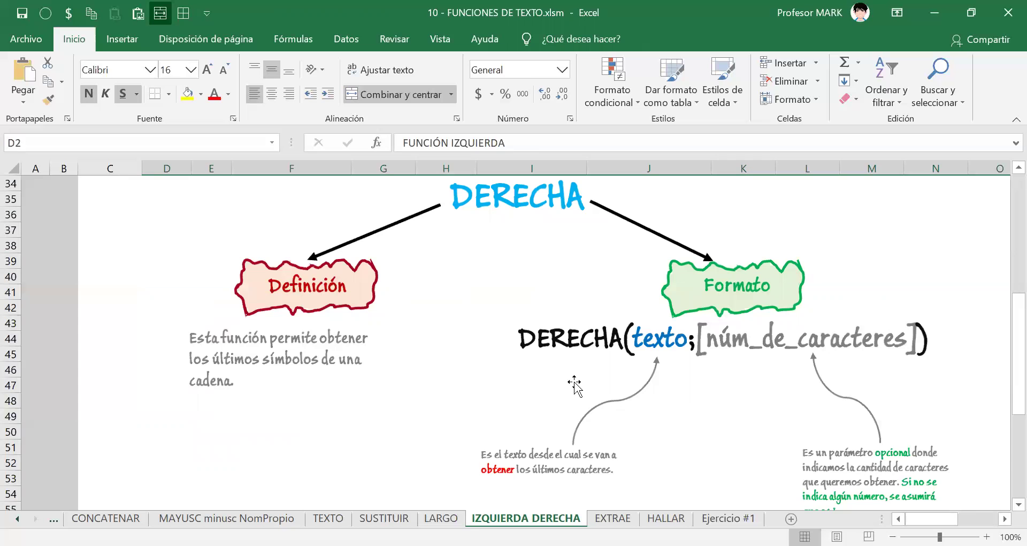
{"action": "scroll", "coordinate": [575, 383], "scroll_direction": "down", "scroll_amount": 7}
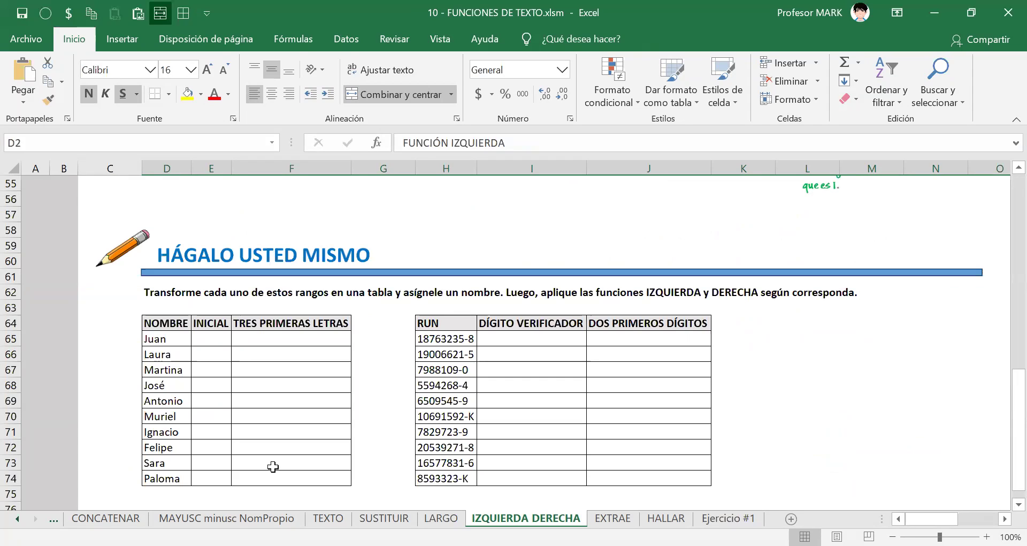
Convert the NOMBRE, INICIAL and TRES PRIMERAS LETRAS range D64:F74 into a table with headers
{"action": "left_click", "coordinate": [166, 323]}
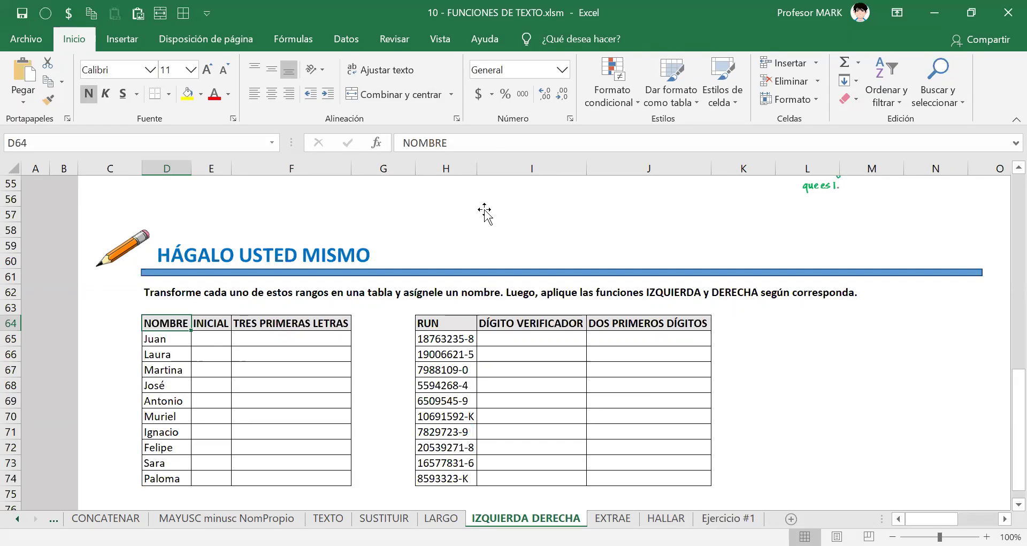
{"action": "key", "text": "ctrl+a"}
{"action": "key", "text": "ctrl+t"}
{"action": "key", "text": "Return"}
Name the NOMBRE table FN_IZQUIERDA_DERECHA
{"action": "key", "text": "alt+j"}
{"action": "key", "text": "t"}
{"action": "key", "text": "a"}
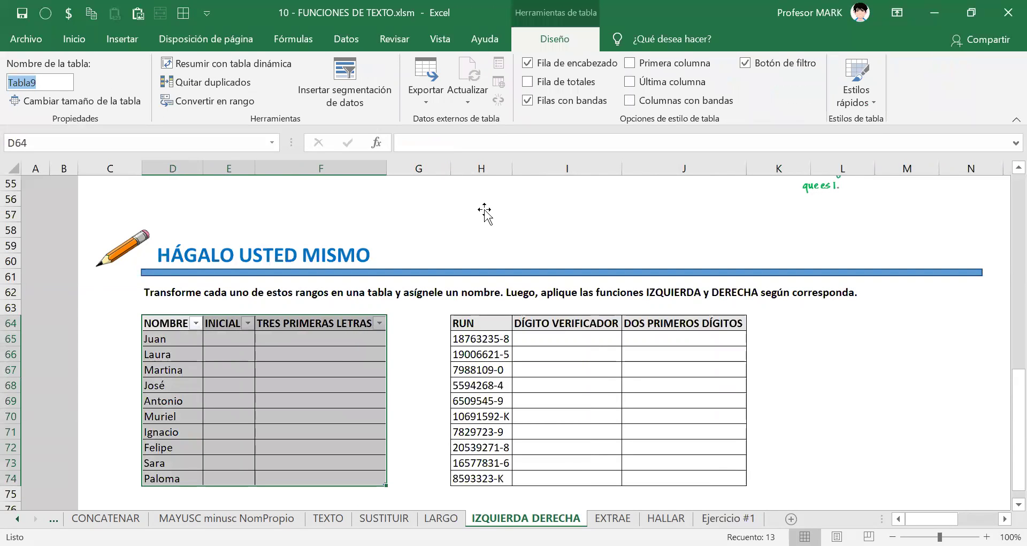
{"action": "type", "text": "fn"}
{"action": "key", "text": "BackSpace"}
{"action": "key", "text": "BackSpace"}
{"action": "type", "text": "FN_IZQUIERDA_DEREXC"}
{"action": "key", "text": "BackSpace"}
{"action": "key", "text": "BackSpace"}
{"action": "type", "text": "CHA"}
{"action": "key", "text": "Return"}
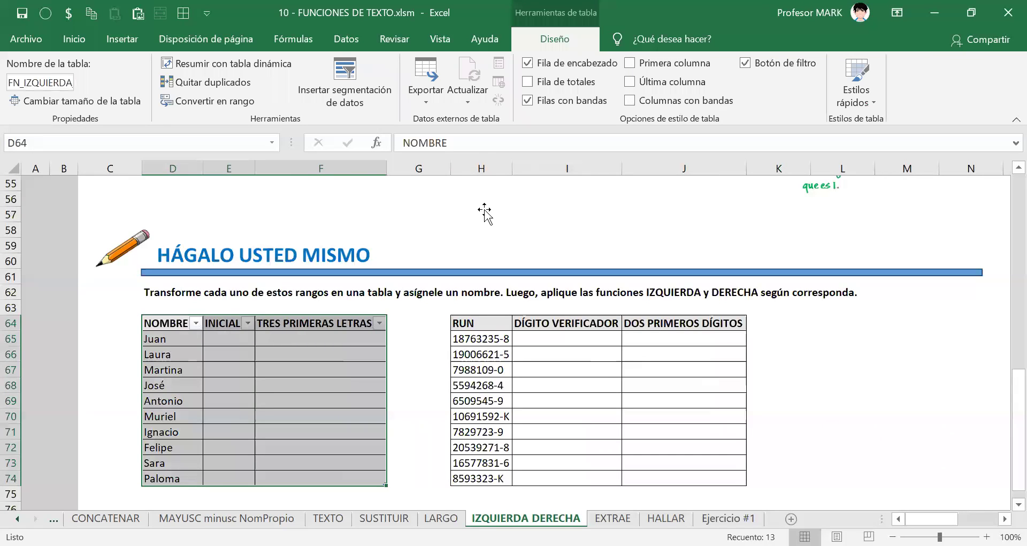
Convert the RUN, DÍGITO VERIFICADOR and DOS PRIMEROS DÍGITOS range H64:J74 into a table with headers and a total row
{"action": "key", "text": "Right"}
{"action": "key", "text": "Left"}
{"action": "key", "text": "Right"}
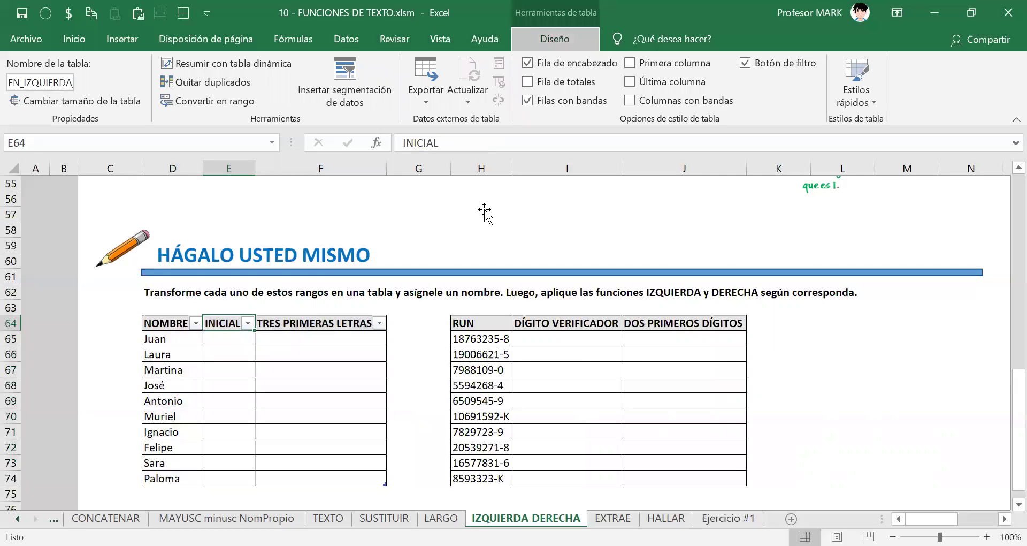
{"action": "key", "text": "Right"}
{"action": "key", "text": "Right"}
{"action": "key", "text": "Right"}
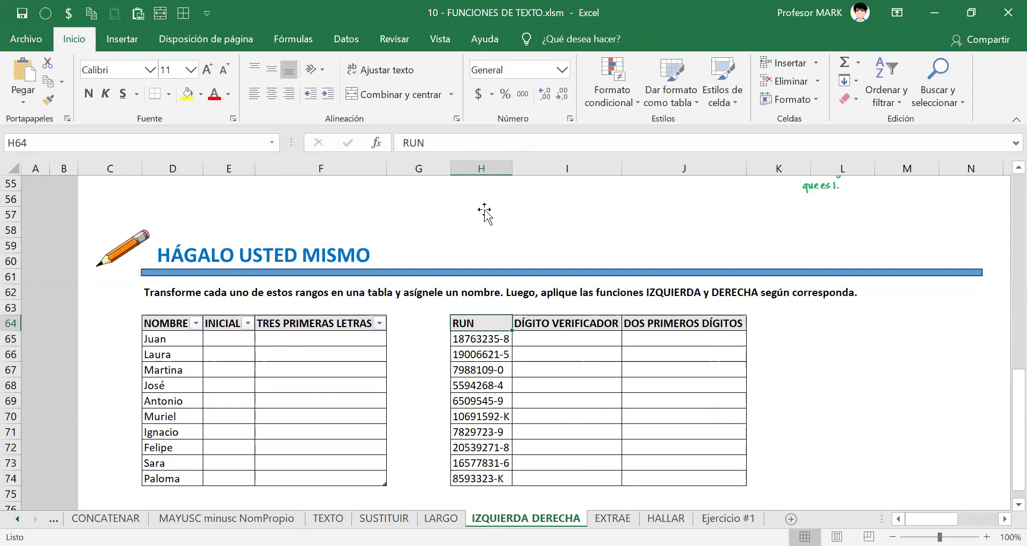
{"action": "key", "text": "ctrl+a"}
{"action": "key", "text": "ctrl+t"}
{"action": "key", "text": "Return"}
{"action": "key", "text": "ctrl+shift+t"}
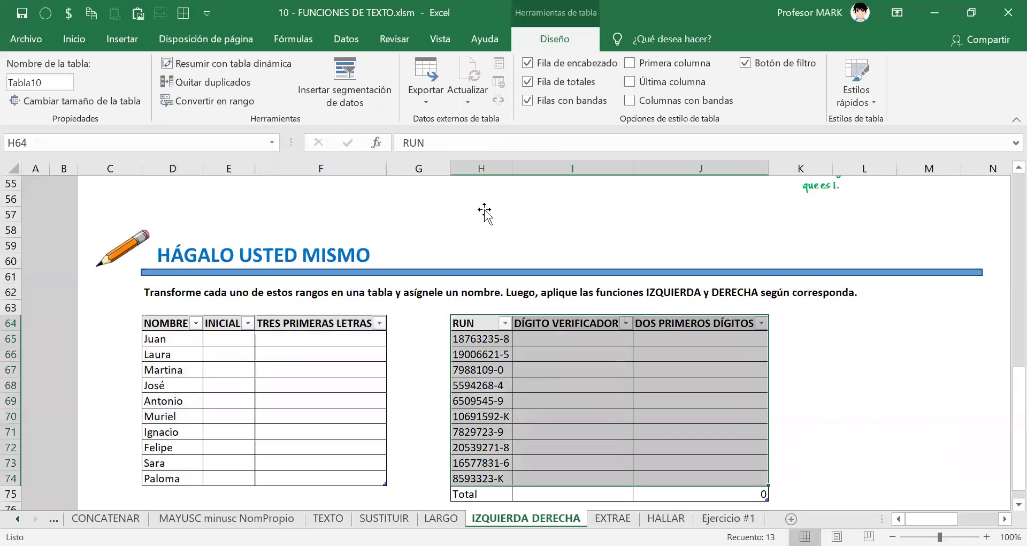
Name the RUN table FN_IZQUIERDA
{"action": "key", "text": "alt+j"}
{"action": "type", "text": "taIZQUIERDA_DERECHAa"}
{"action": "key", "text": "BackSpace"}
{"action": "key", "text": "BackSpace"}
{"action": "key", "text": "BackSpace"}
{"action": "key", "text": "BackSpace"}
{"action": "key", "text": "BackSpace"}
{"action": "key", "text": "BackSpace"}
{"action": "key", "text": "BackSpace"}
{"action": "key", "text": "BackSpace"}
{"action": "key", "text": "BackSpace"}
{"action": "key", "text": "Home"}
{"action": "type", "text": "FN_"}
{"action": "key", "text": "Return"}
Remove the total row from the RUN table
{"action": "key", "text": "Down"}
{"action": "key", "text": "Down"}
{"action": "key", "text": "Down"}
{"action": "key", "text": "Down"}
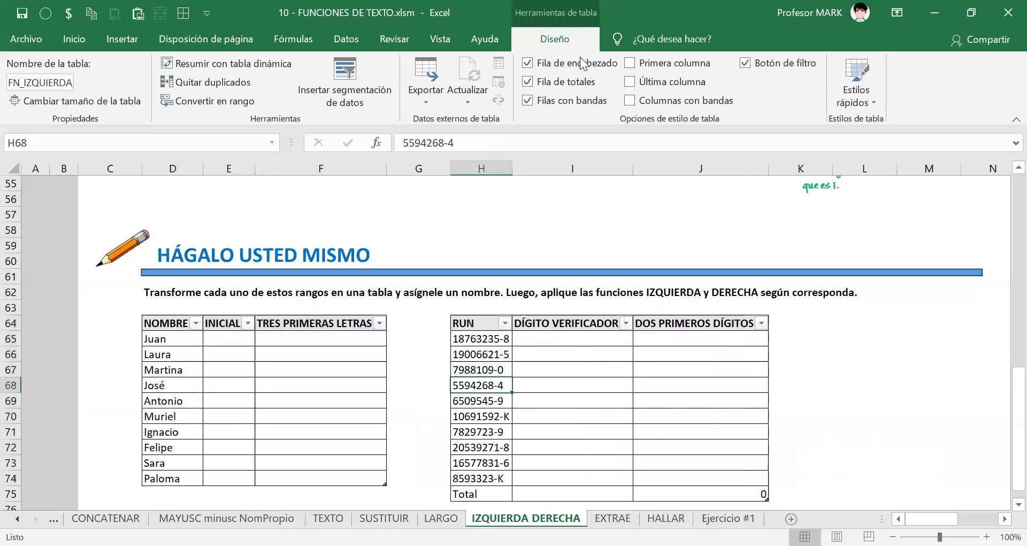
{"action": "left_click", "coordinate": [527, 82]}
{"action": "left_click", "coordinate": [613, 371]}
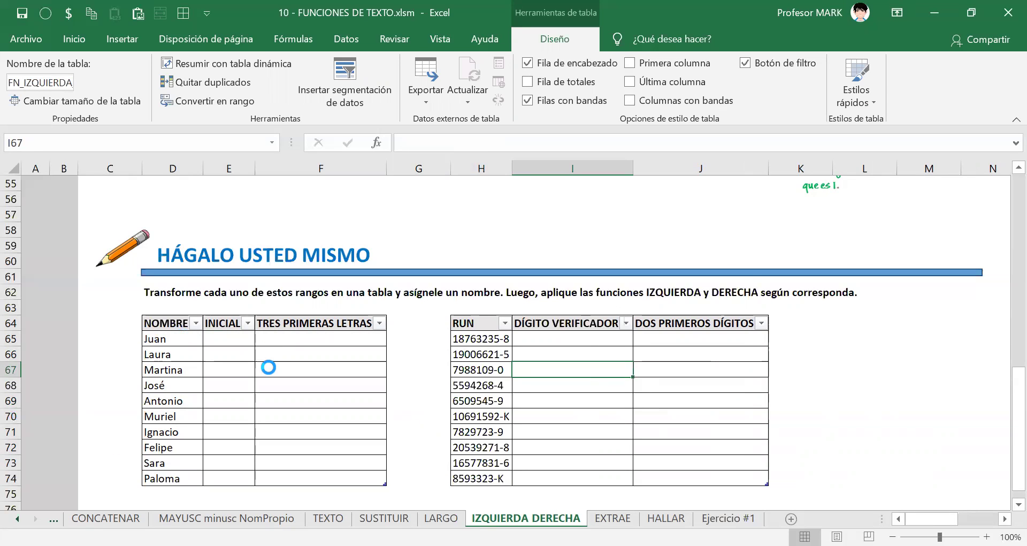
Number the letters of the names in D65 and D66 with red on-screen ink, from 1 to 4 and 1 to 5
{"action": "scroll", "coordinate": [270, 367], "scroll_direction": "down", "scroll_amount": 1}
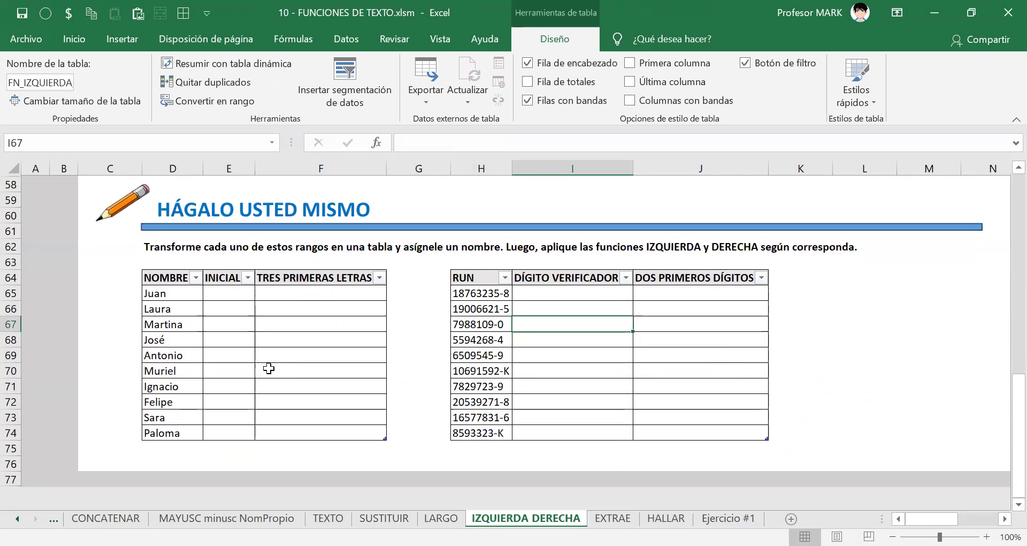
{"action": "left_click", "coordinate": [234, 295]}
{"action": "scroll", "coordinate": [139, 315], "scroll_direction": "up", "scroll_amount": 5}
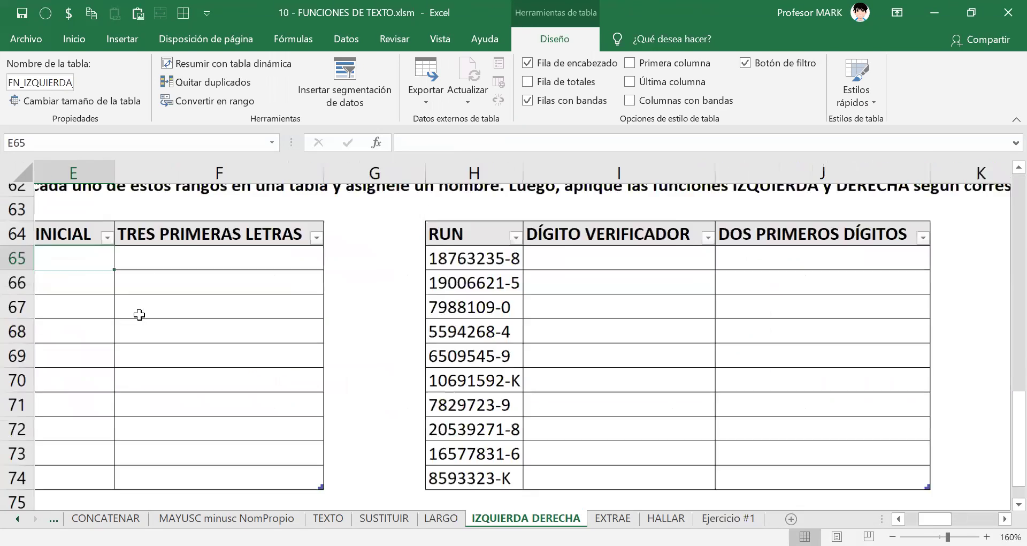
{"action": "scroll", "coordinate": [139, 314], "scroll_direction": "up", "scroll_amount": 2}
{"action": "scroll", "coordinate": [139, 315], "scroll_direction": "left", "scroll_amount": 3}
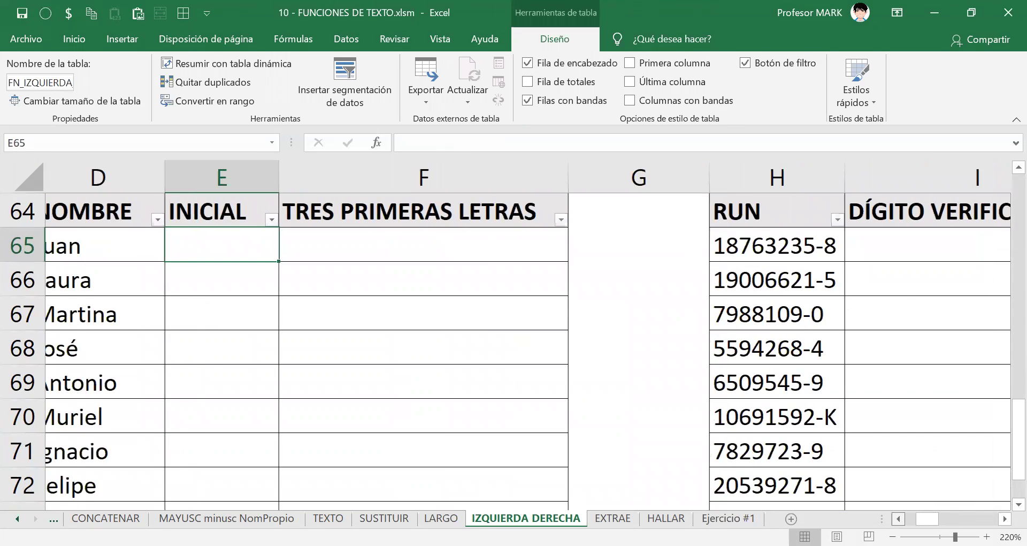
{"action": "scroll", "coordinate": [358, 292], "scroll_direction": "up", "scroll_amount": 4}
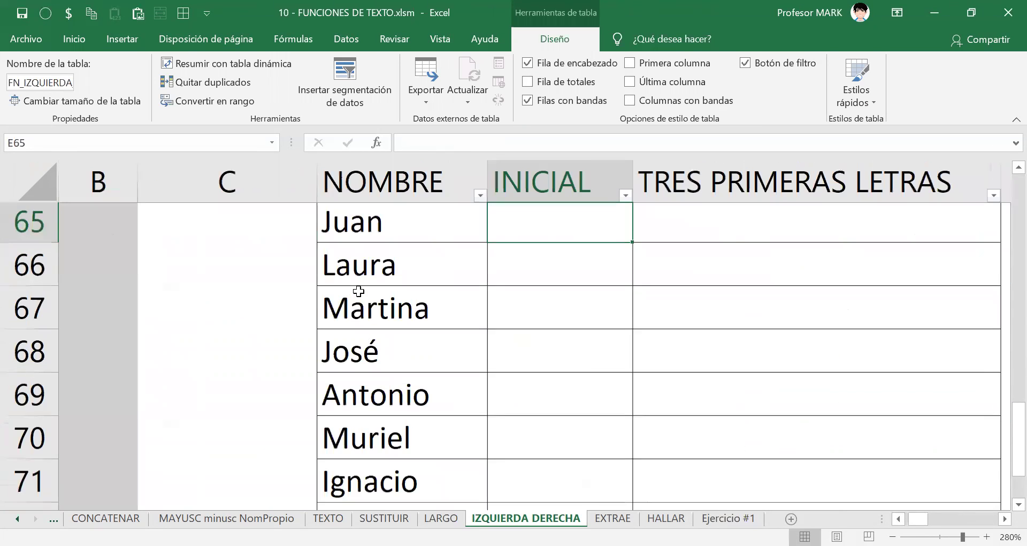
{"action": "scroll", "coordinate": [629, 302], "scroll_direction": "up", "scroll_amount": 2}
{"action": "scroll", "coordinate": [626, 299], "scroll_direction": "down", "scroll_amount": 1}
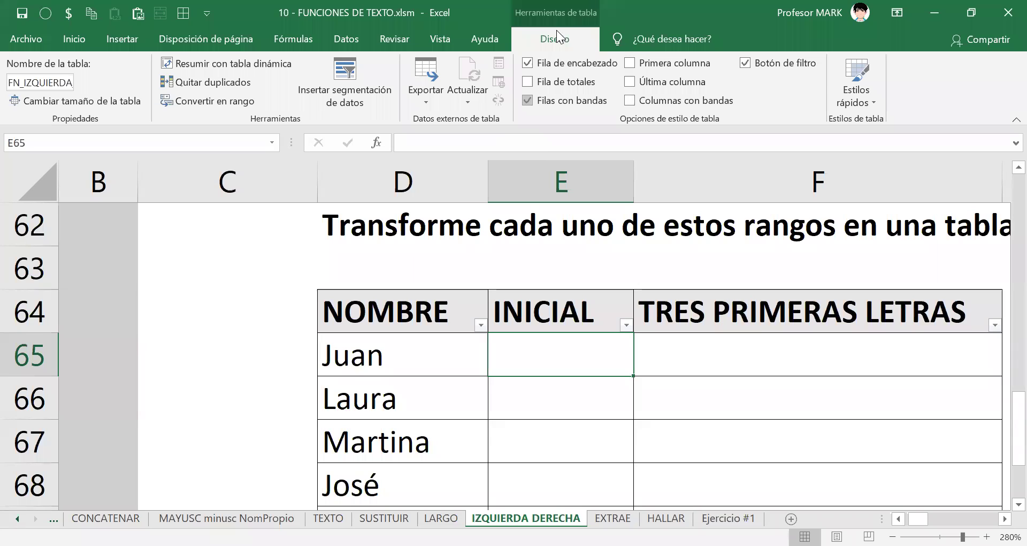
{"action": "key", "text": "ctrl+2"}
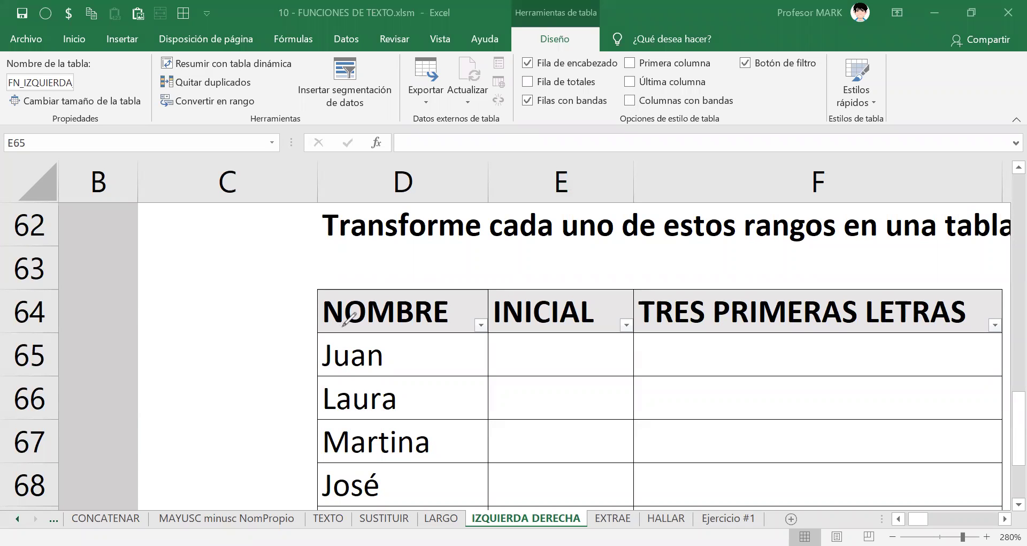
{"action": "mouse_move", "coordinate": [323, 325]}
{"action": "left_mouse_down"}
{"action": "mouse_move", "coordinate": [331, 341]}
{"action": "mouse_move", "coordinate": [380, 341]}
{"action": "mouse_move", "coordinate": [377, 351]}
{"action": "left_mouse_up"}
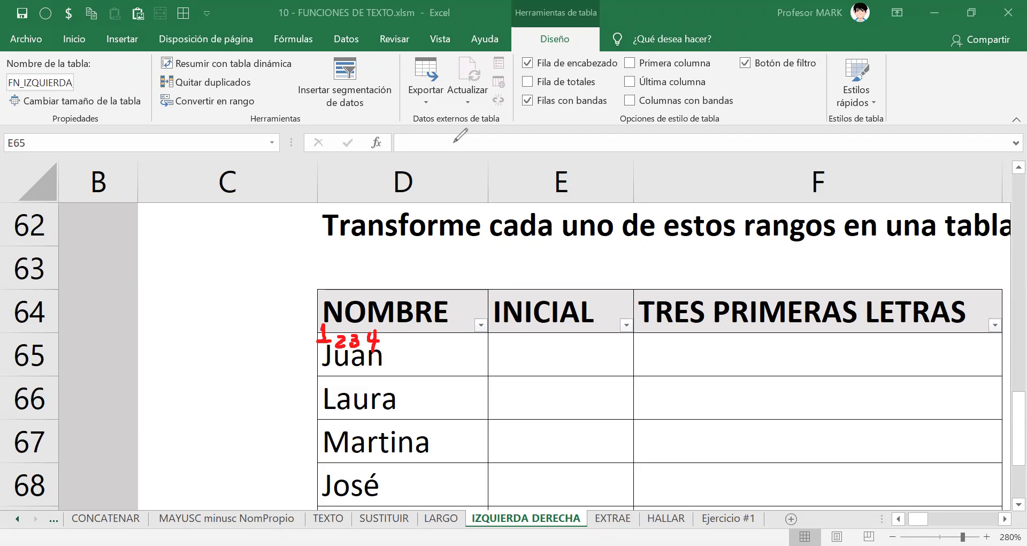
{"action": "left_click", "coordinate": [322, 380]}
{"action": "left_click_drag", "start_coordinate": [320, 381], "coordinate": [392, 386]}
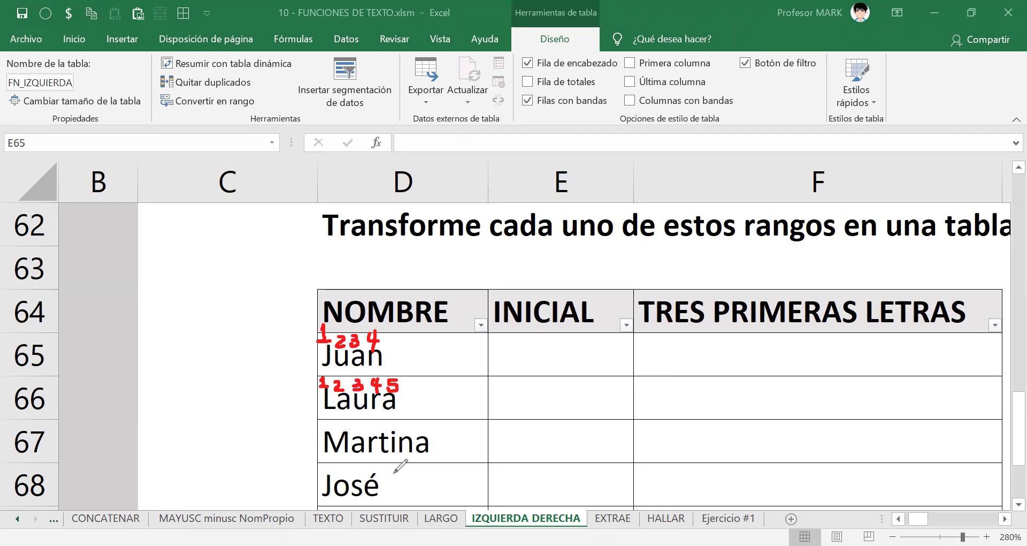
Mark the INICIAL header and the first letters of the names in D65:D68 with on-screen ink, and clear all annotations
{"action": "left_click_drag", "start_coordinate": [495, 326], "coordinate": [589, 326]}
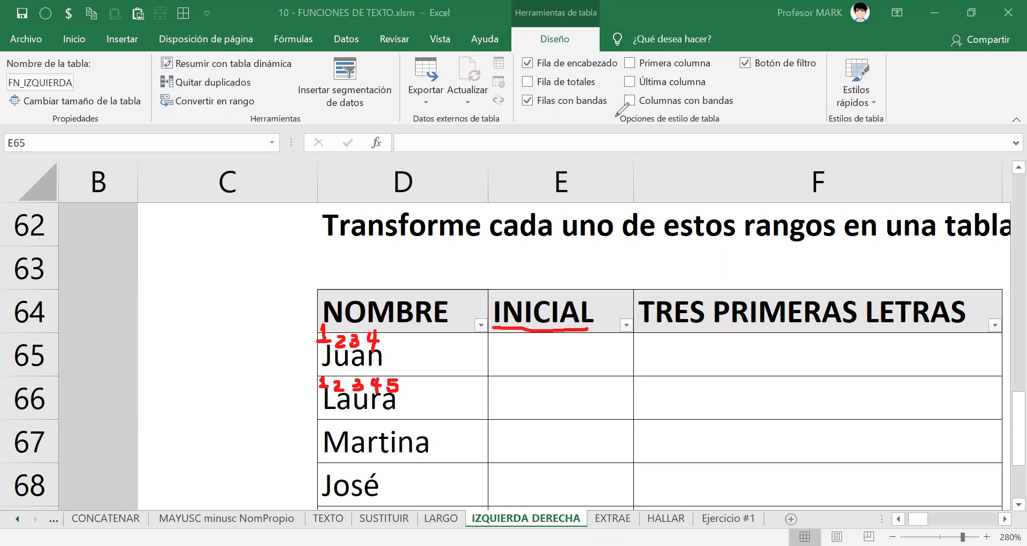
{"action": "mouse_move", "coordinate": [327, 339]}
{"action": "left_mouse_down"}
{"action": "mouse_move", "coordinate": [315, 358]}
{"action": "mouse_move", "coordinate": [329, 373]}
{"action": "mouse_move", "coordinate": [338, 336]}
{"action": "left_mouse_up"}
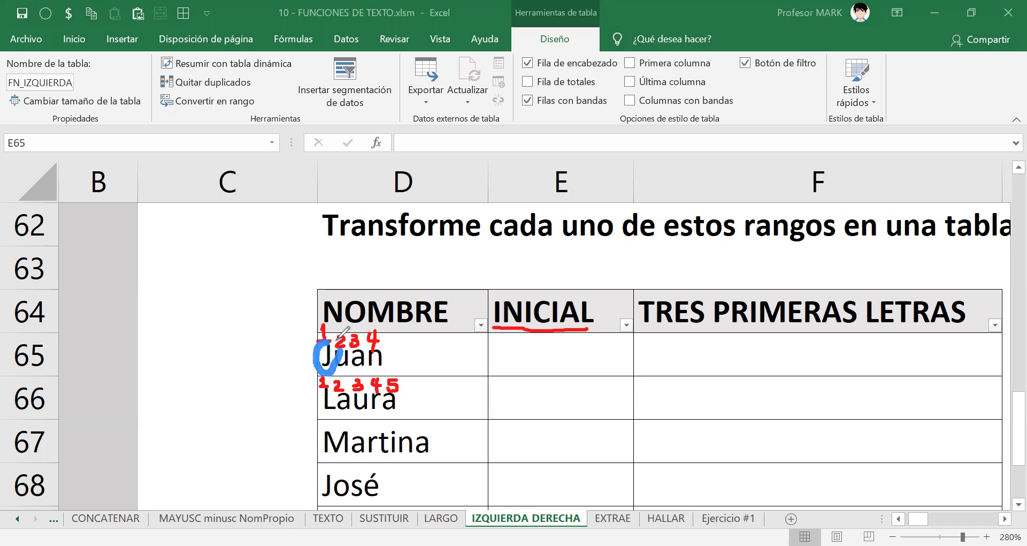
{"action": "mouse_move", "coordinate": [328, 377]}
{"action": "left_mouse_down"}
{"action": "mouse_move", "coordinate": [313, 401]}
{"action": "mouse_move", "coordinate": [333, 418]}
{"action": "mouse_move", "coordinate": [338, 381]}
{"action": "left_mouse_up"}
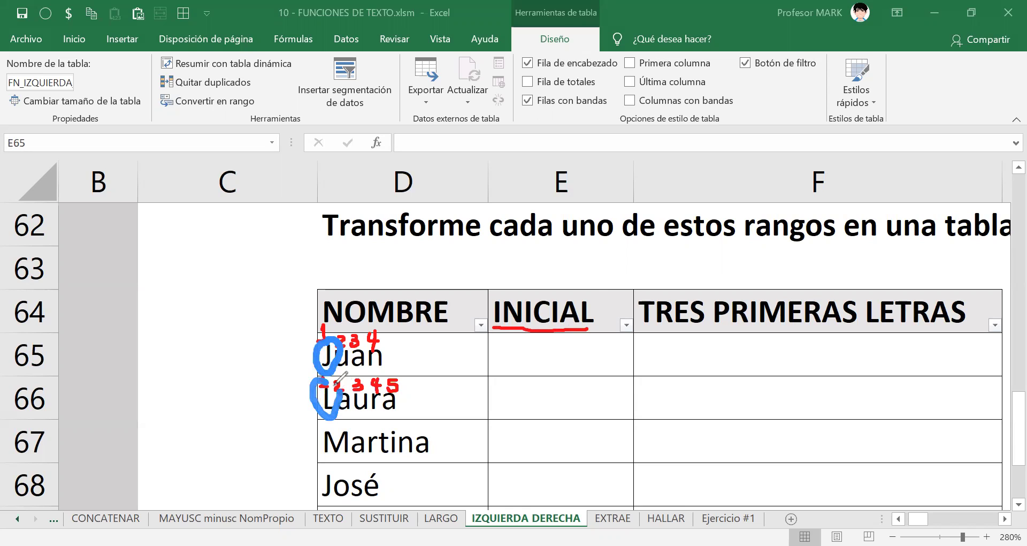
{"action": "mouse_move", "coordinate": [343, 416]}
{"action": "left_mouse_down"}
{"action": "mouse_move", "coordinate": [327, 449]}
{"action": "mouse_move", "coordinate": [356, 454]}
{"action": "mouse_move", "coordinate": [344, 423]}
{"action": "mouse_move", "coordinate": [316, 485]}
{"action": "mouse_move", "coordinate": [334, 503]}
{"action": "mouse_move", "coordinate": [347, 449]}
{"action": "left_mouse_up"}
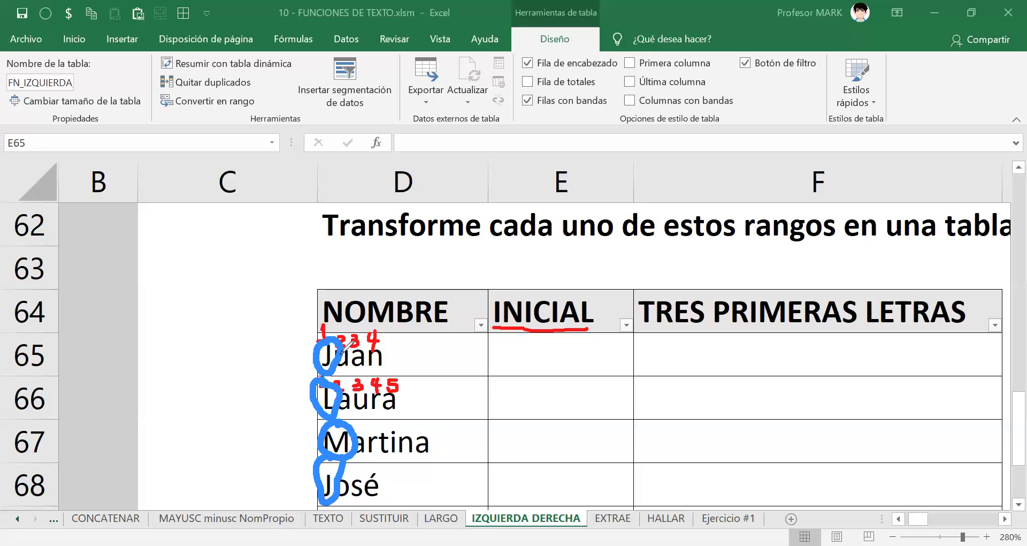
{"action": "mouse_move", "coordinate": [343, 347]}
{"action": "left_mouse_down"}
{"action": "mouse_move", "coordinate": [336, 371]}
{"action": "mouse_move", "coordinate": [382, 345]}
{"action": "mouse_move", "coordinate": [345, 386]}
{"action": "mouse_move", "coordinate": [347, 402]}
{"action": "mouse_move", "coordinate": [388, 385]}
{"action": "mouse_move", "coordinate": [353, 436]}
{"action": "mouse_move", "coordinate": [367, 444]}
{"action": "mouse_move", "coordinate": [412, 435]}
{"action": "mouse_move", "coordinate": [401, 454]}
{"action": "left_mouse_up"}
{"action": "mouse_move", "coordinate": [364, 475]}
{"action": "left_mouse_down"}
{"action": "mouse_move", "coordinate": [371, 485]}
{"action": "mouse_move", "coordinate": [353, 493]}
{"action": "mouse_move", "coordinate": [377, 471]}
{"action": "mouse_move", "coordinate": [368, 484]}
{"action": "left_mouse_up"}
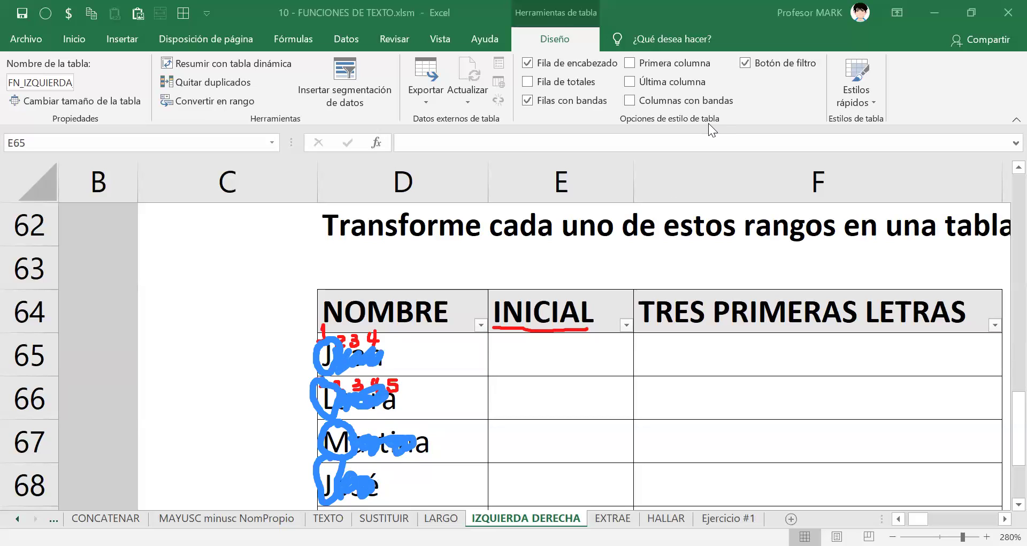
{"action": "key", "text": "Escape"}
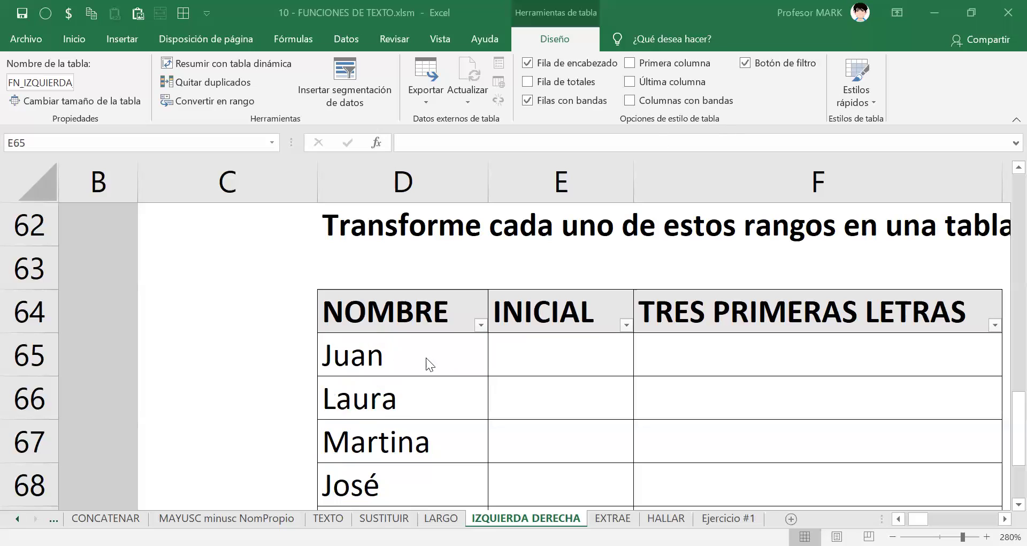
{"action": "left_click", "coordinate": [525, 363]}
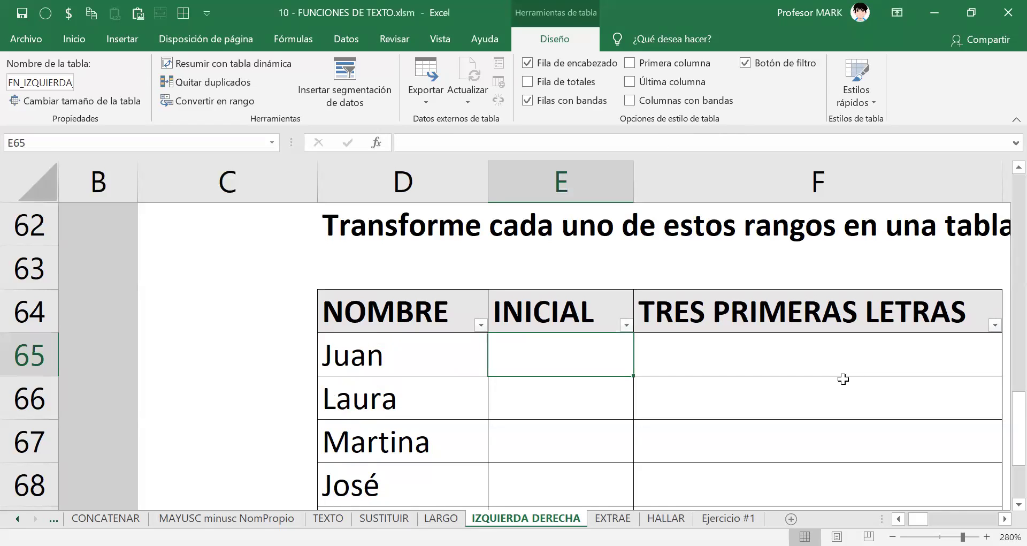
{"action": "type", "text": "="}
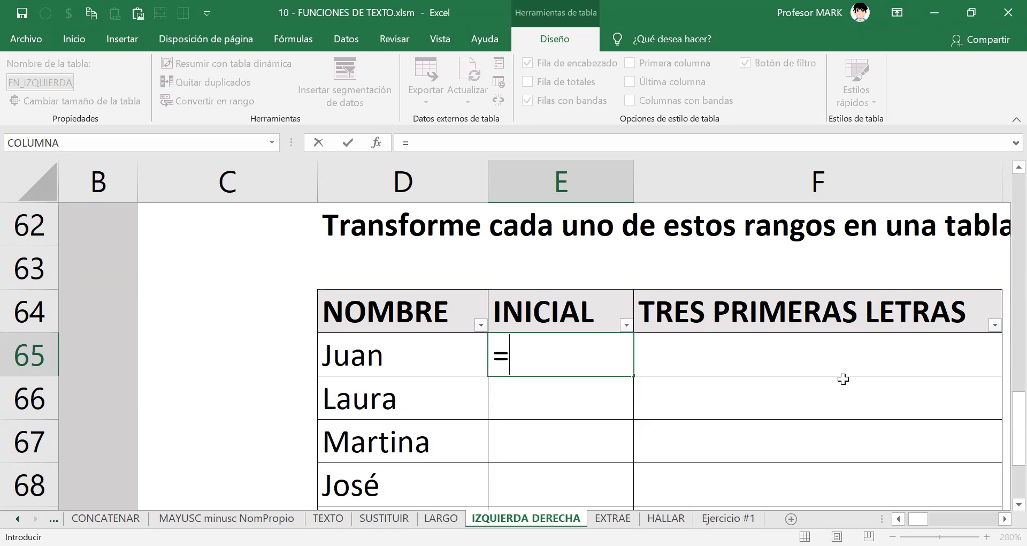
{"action": "type", "text": "iz"}
{"action": "key", "text": "Tab"}
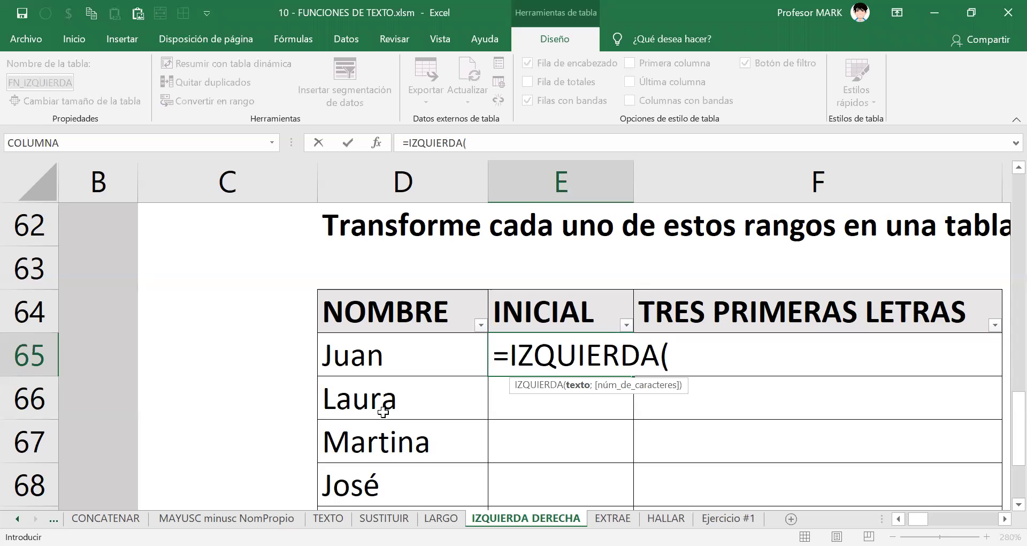
{"action": "left_click", "coordinate": [374, 356]}
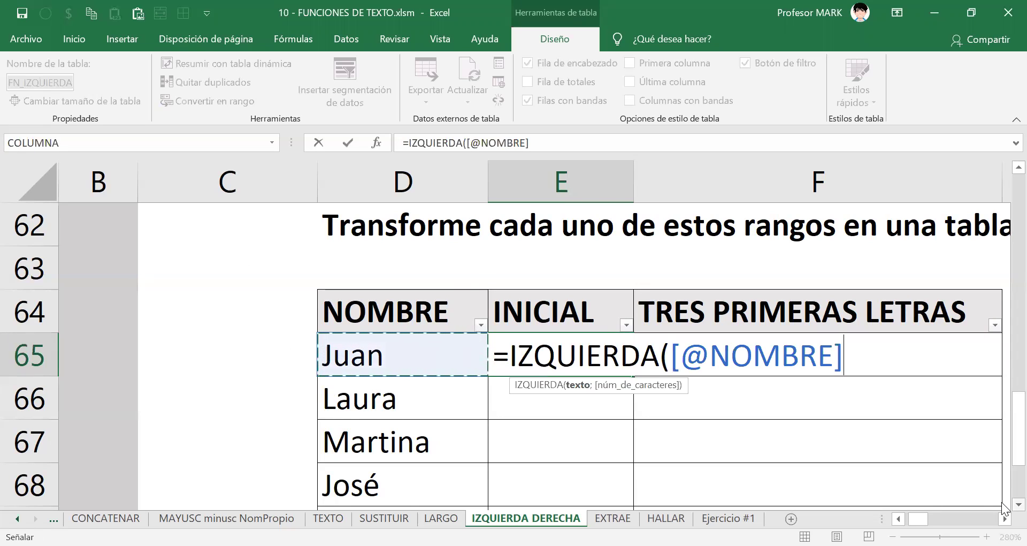
{"action": "type", "text": ";"}
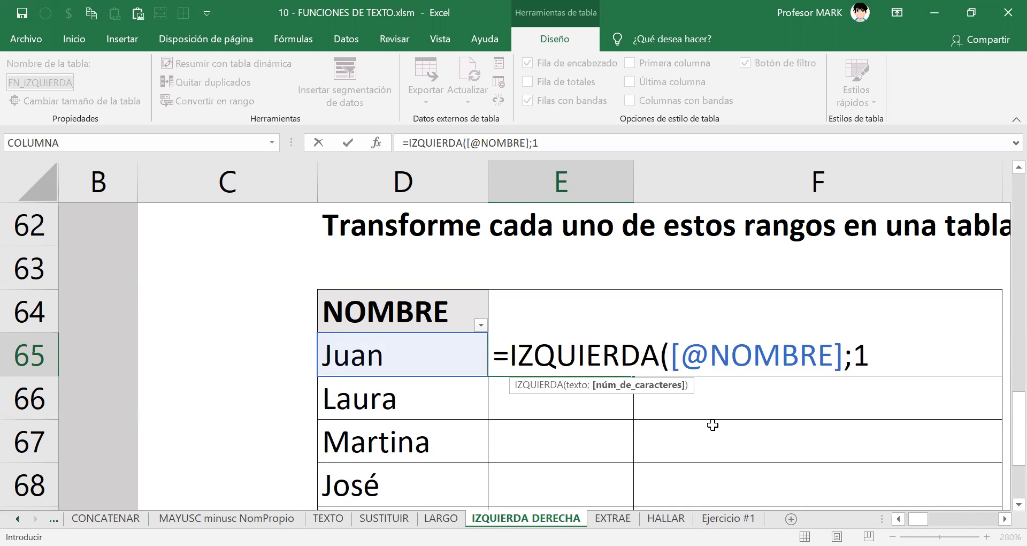
{"action": "key", "text": "BackSpace"}
{"action": "type", "text": ")"}
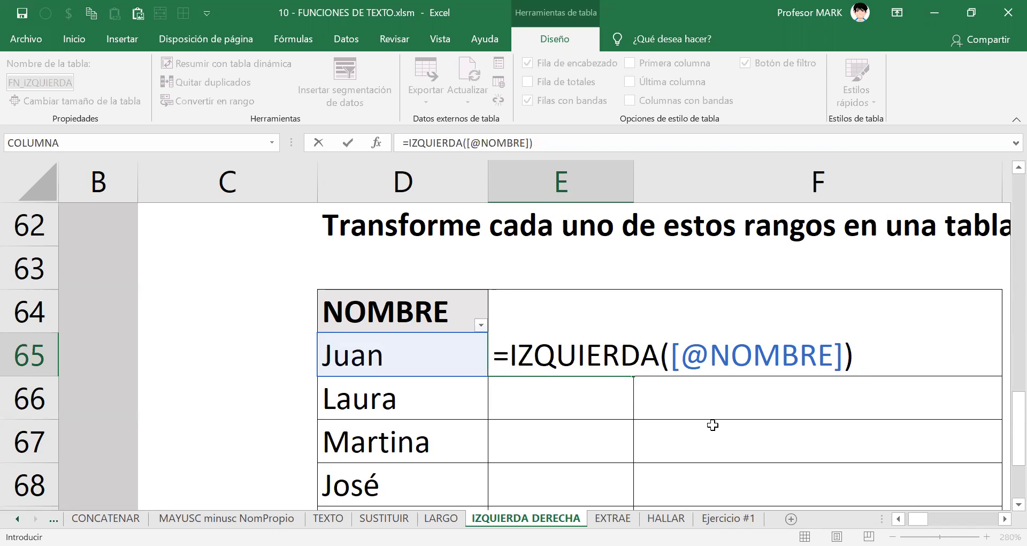
{"action": "key", "text": "BackSpace"}
{"action": "type", "text": ";"}
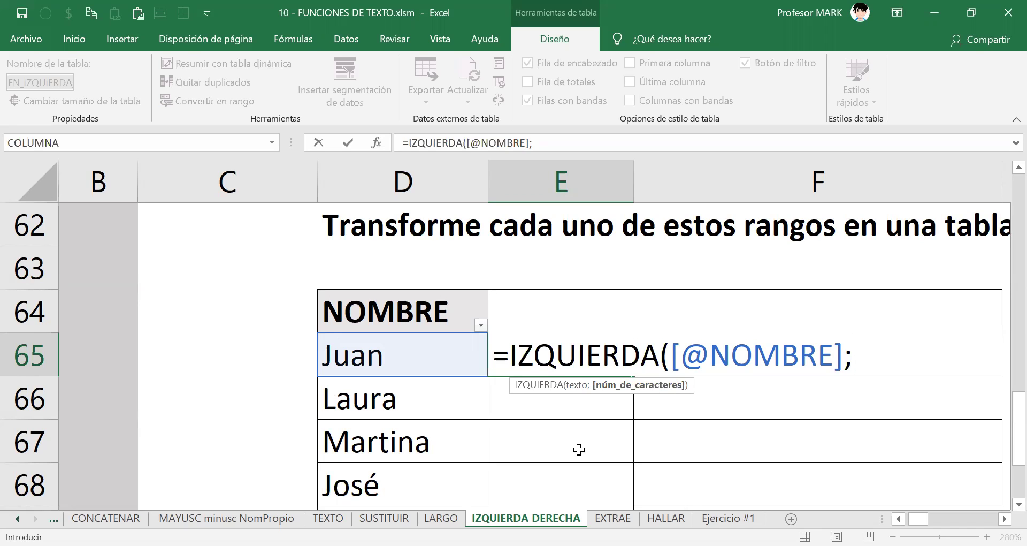
{"action": "type", "text": "1)"}
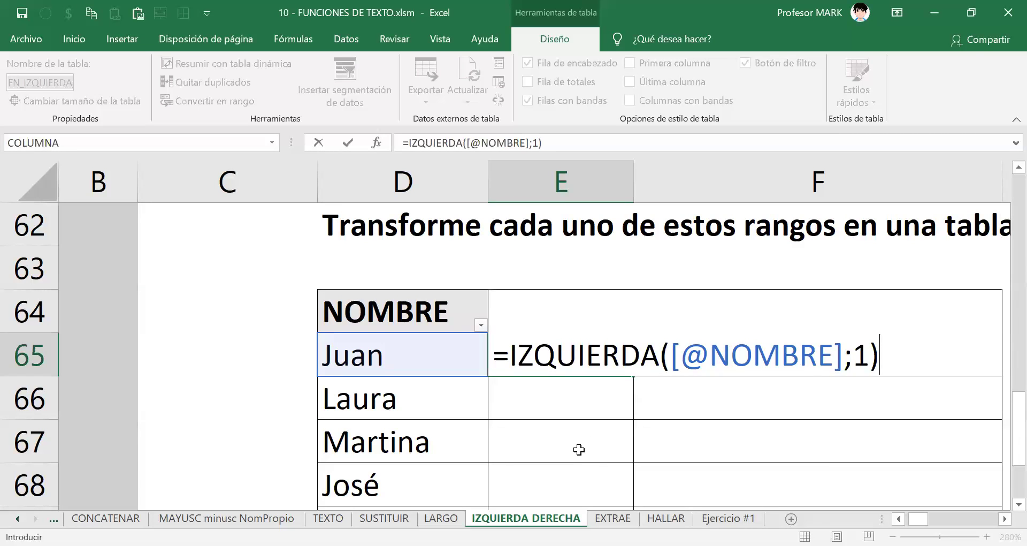
{"action": "key", "text": "Return"}
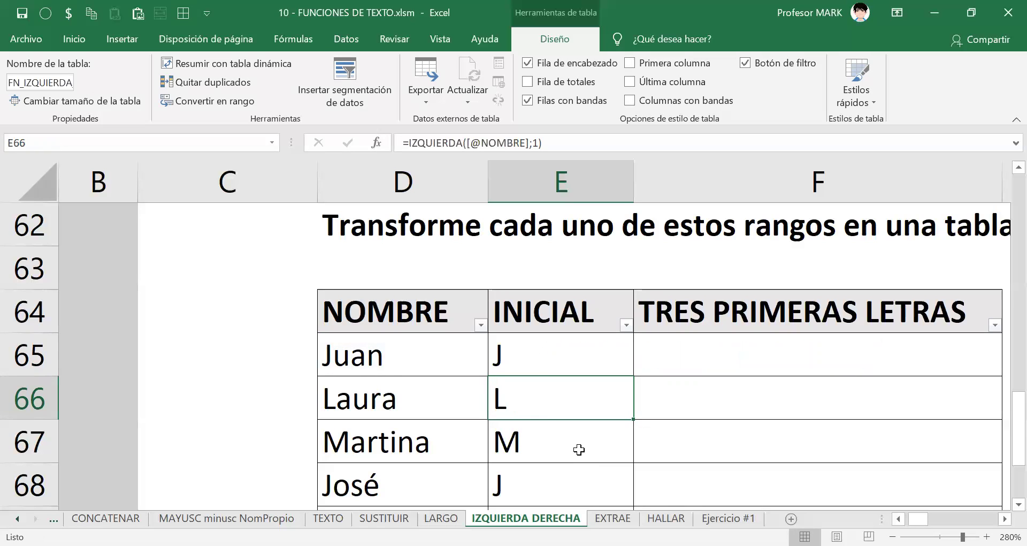
{"action": "key", "text": "alt+n"}
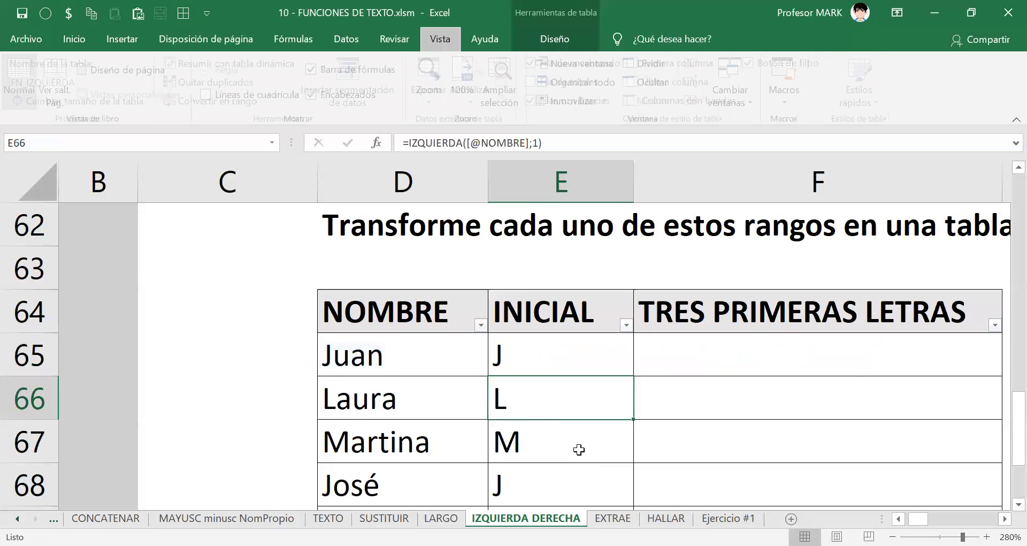
{"action": "key", "text": "o"}
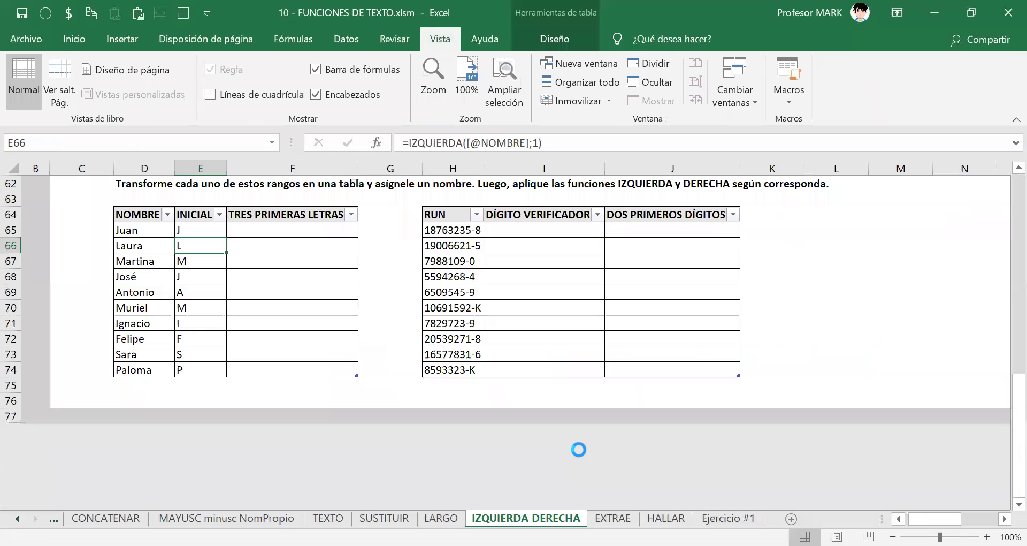
{"action": "key", "text": "Up"}
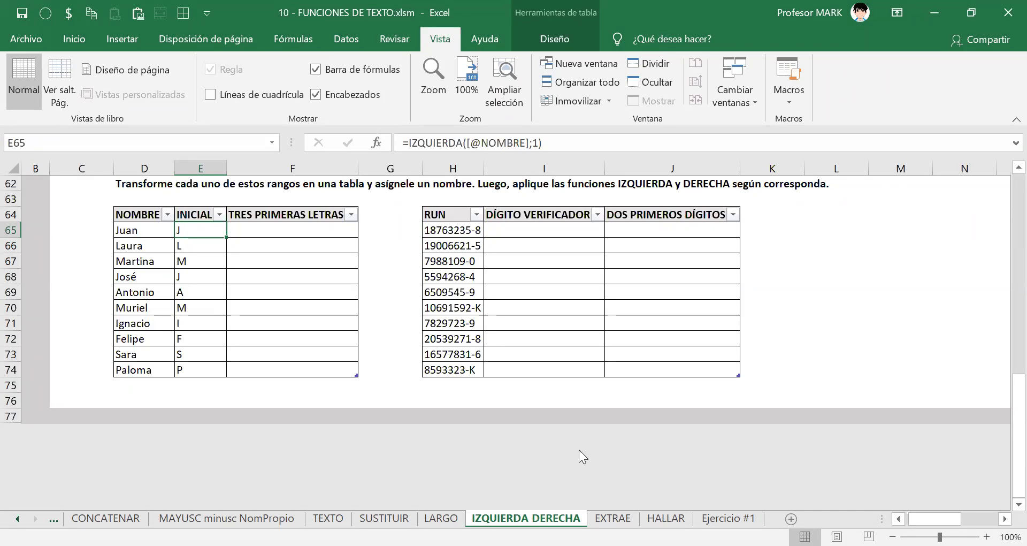
{"action": "left_click", "coordinate": [248, 233]}
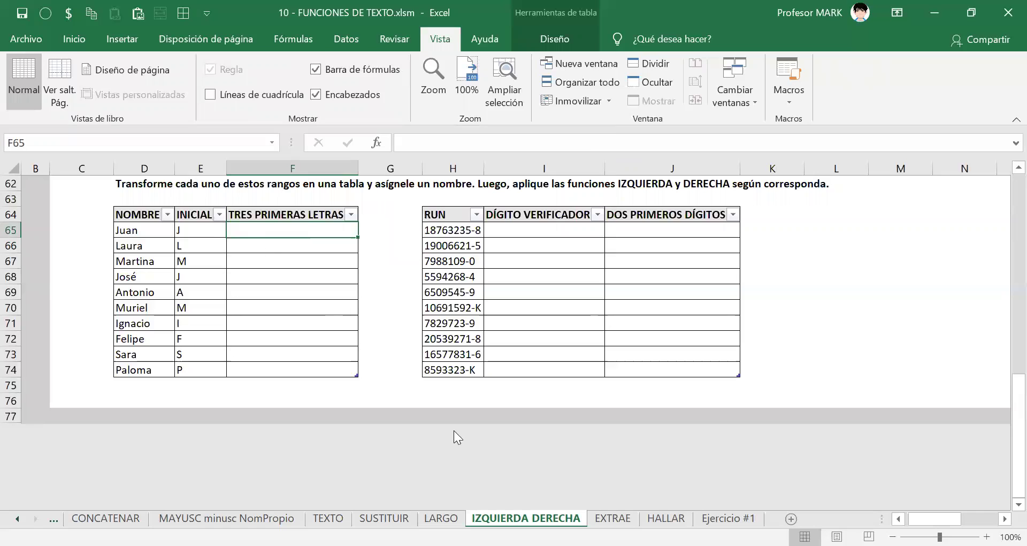
{"action": "type", "text": "=i"}
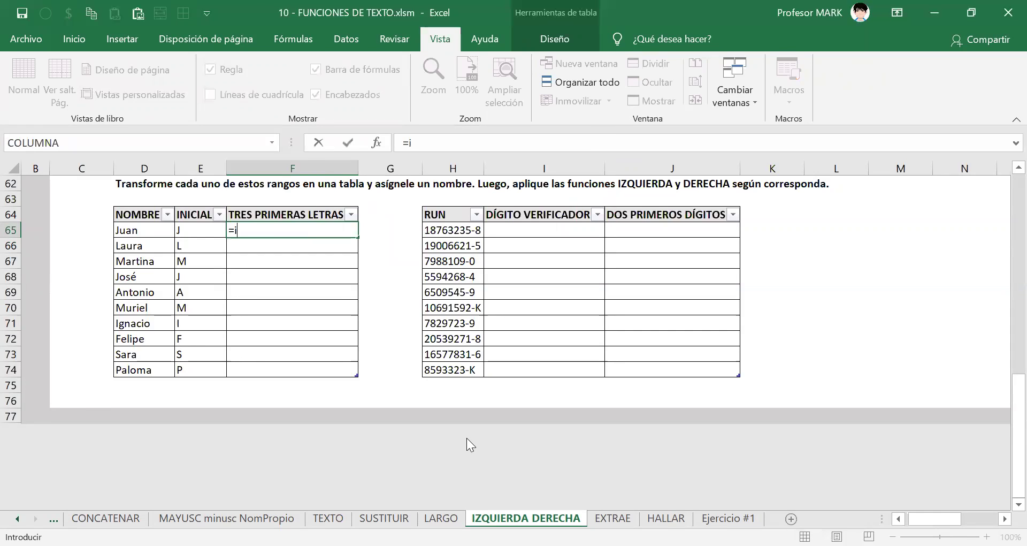
{"action": "type", "text": "z"}
{"action": "key", "text": "Tab"}
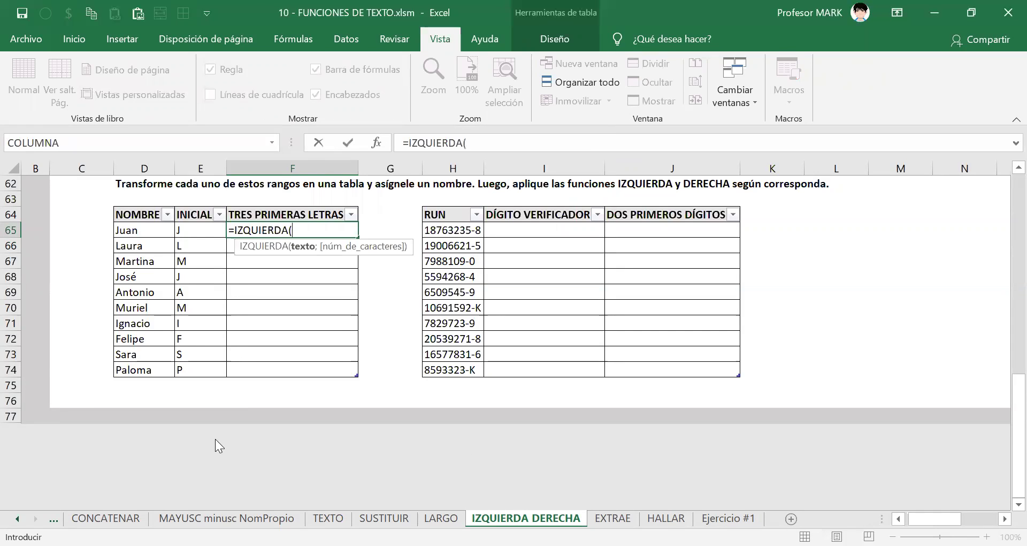
{"action": "left_click", "coordinate": [132, 230]}
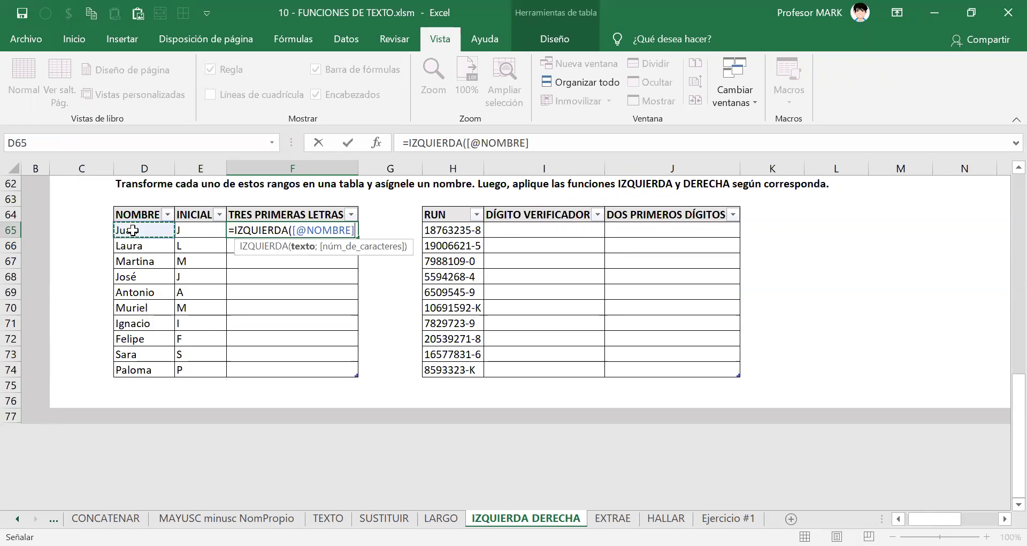
{"action": "type", "text": ";"}
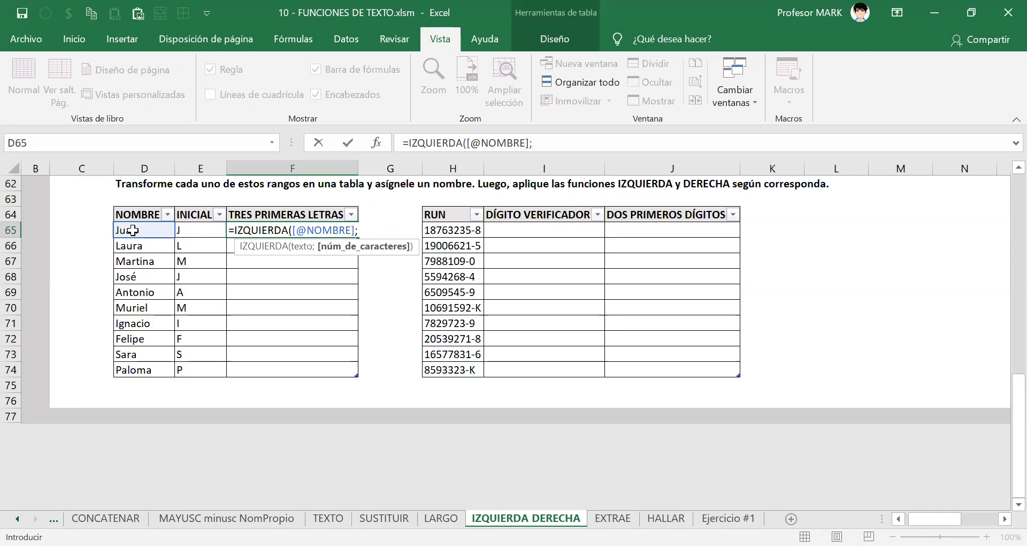
{"action": "type", "text": "3)"}
{"action": "key", "text": "Return"}
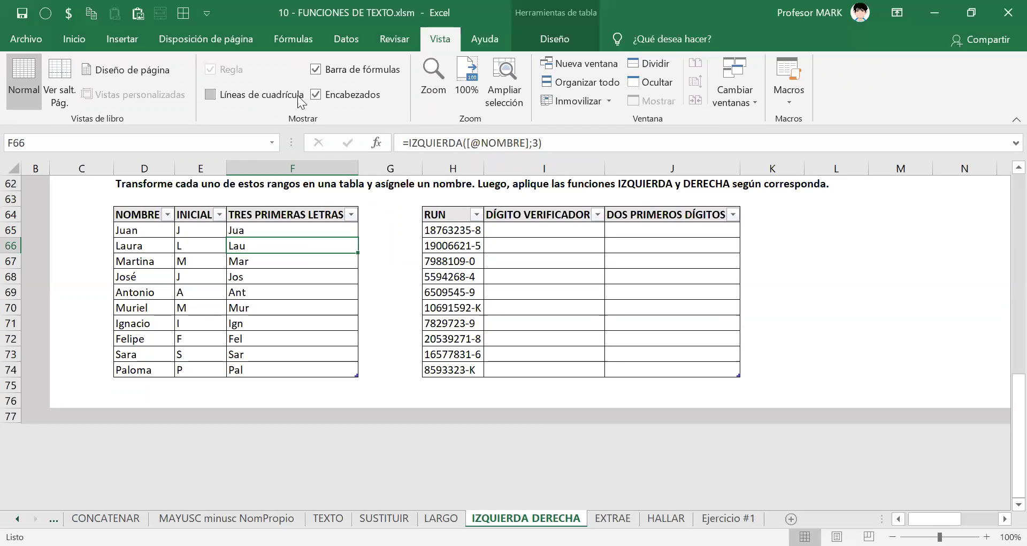
{"action": "left_click", "coordinate": [17, 14]}
{"action": "left_click_drag", "start_coordinate": [1017, 400], "coordinate": [1017, 386]}
{"action": "scroll", "coordinate": [558, 329], "scroll_direction": "up", "scroll_amount": 2, "text": "ctrl"}
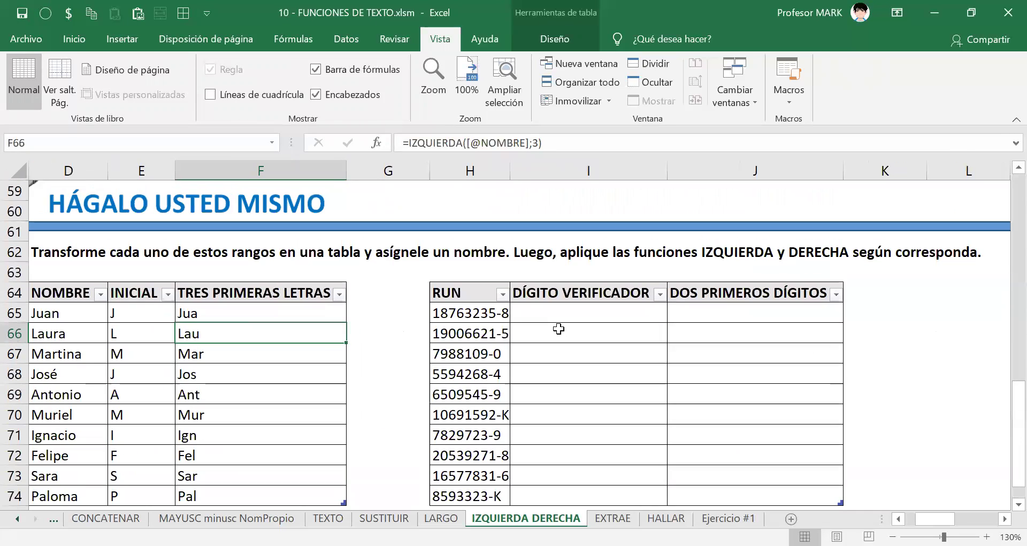
{"action": "left_click", "coordinate": [1019, 504]}
{"action": "left_click", "coordinate": [1018, 504]}
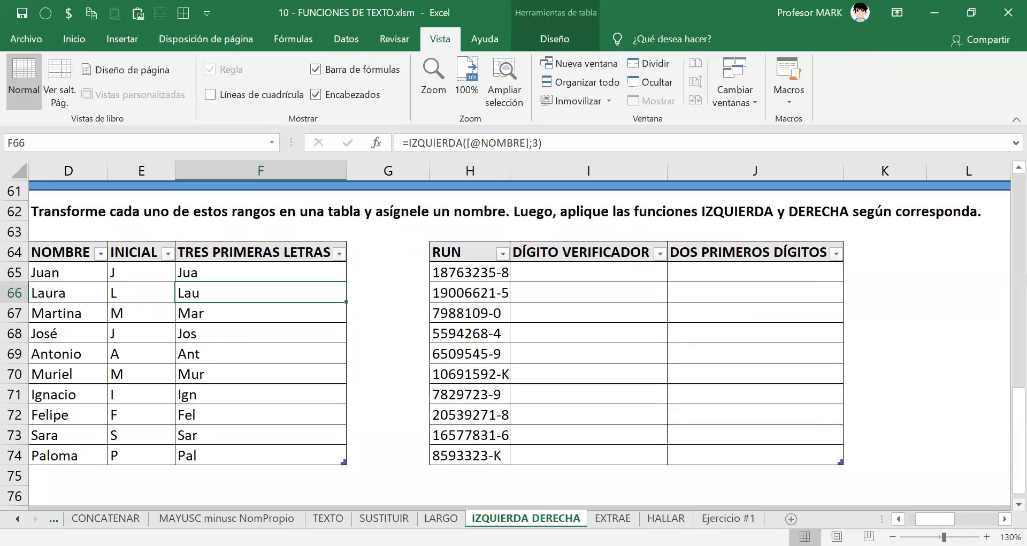
{"action": "left_click", "coordinate": [1005, 518]}
{"action": "left_click", "coordinate": [1005, 519]}
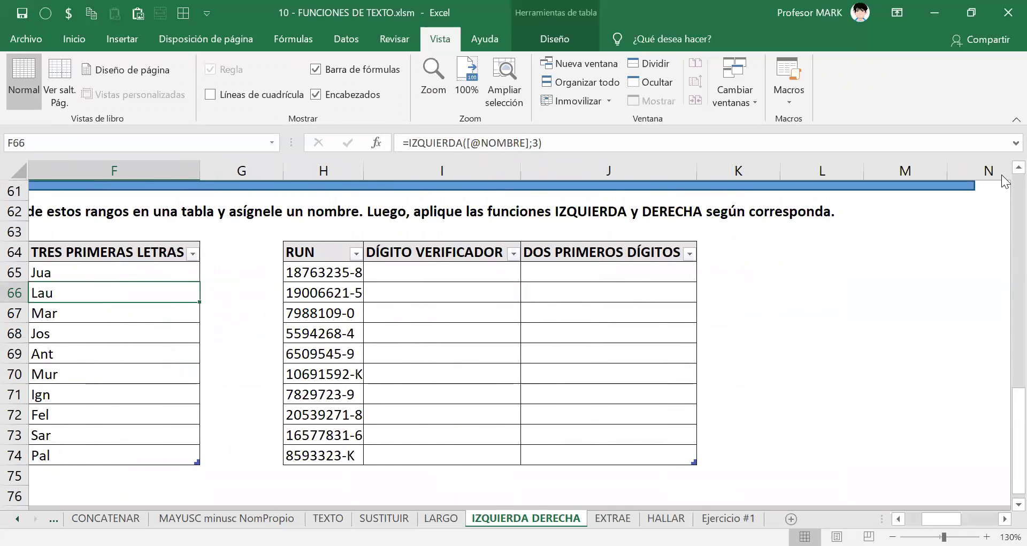
{"action": "left_click", "coordinate": [1019, 167]}
{"action": "scroll", "coordinate": [492, 335], "scroll_direction": "up", "scroll_amount": 3, "text": "ctrl"}
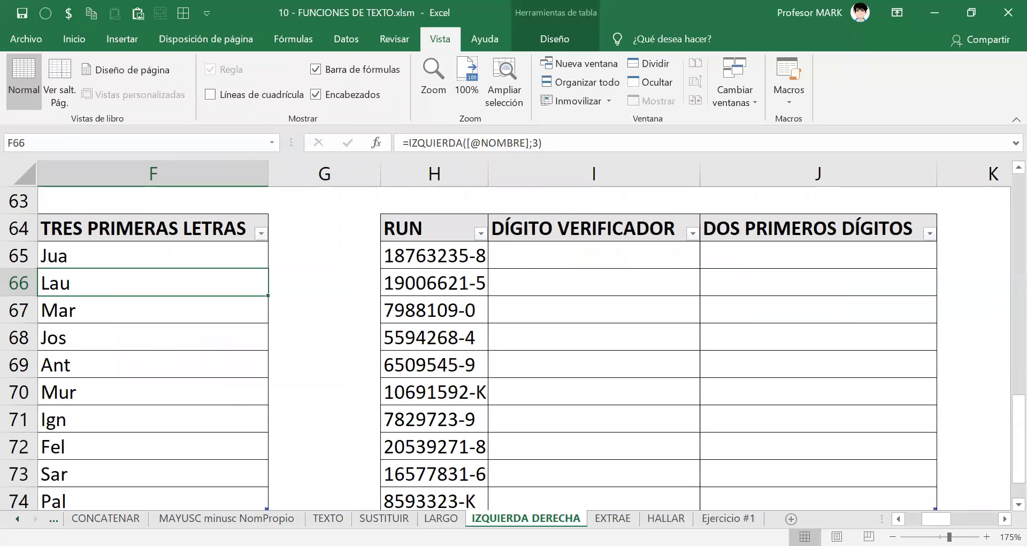
{"action": "left_click", "coordinate": [1005, 518]}
{"action": "left_click", "coordinate": [291, 262]}
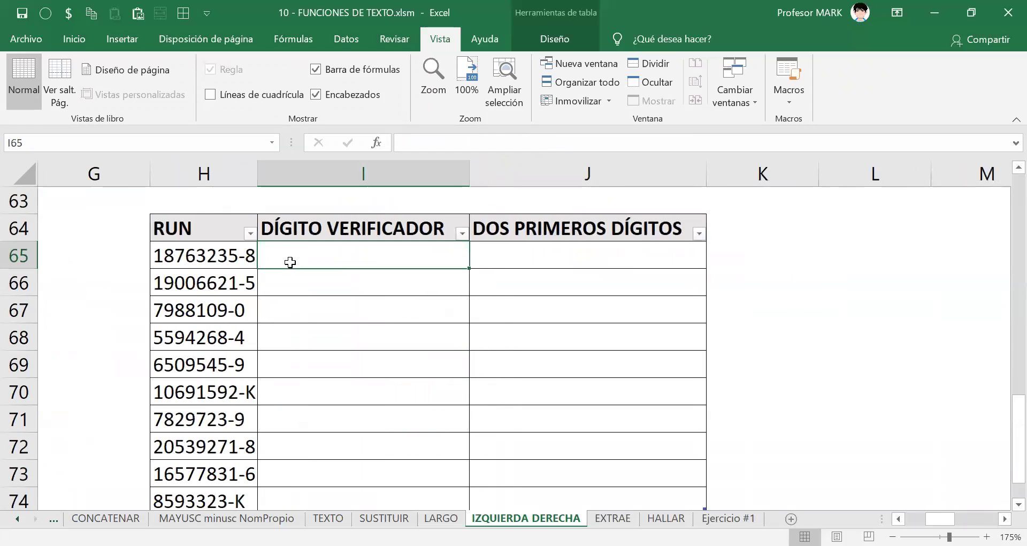
{"action": "type", "text": "="}
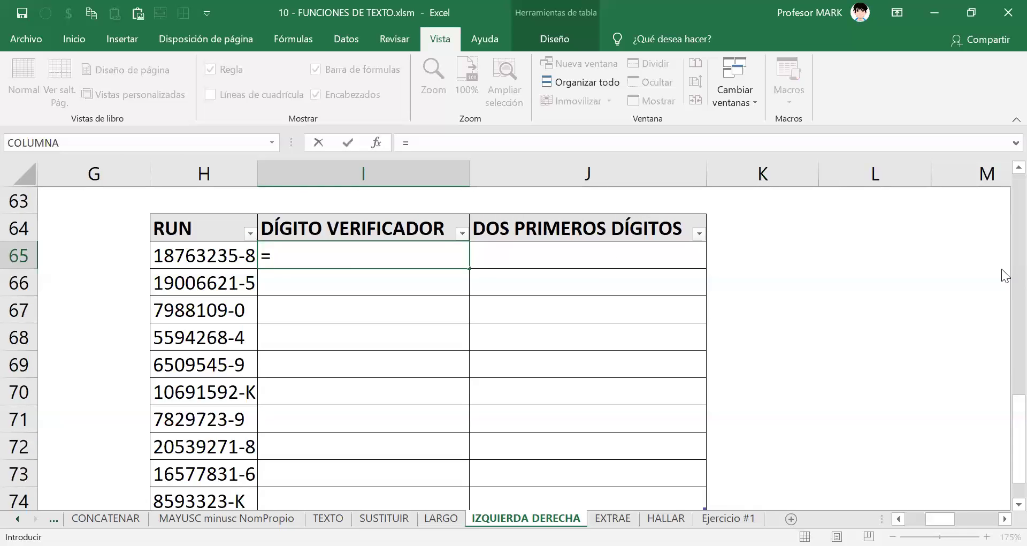
{"action": "type", "text": "DERECHA("}
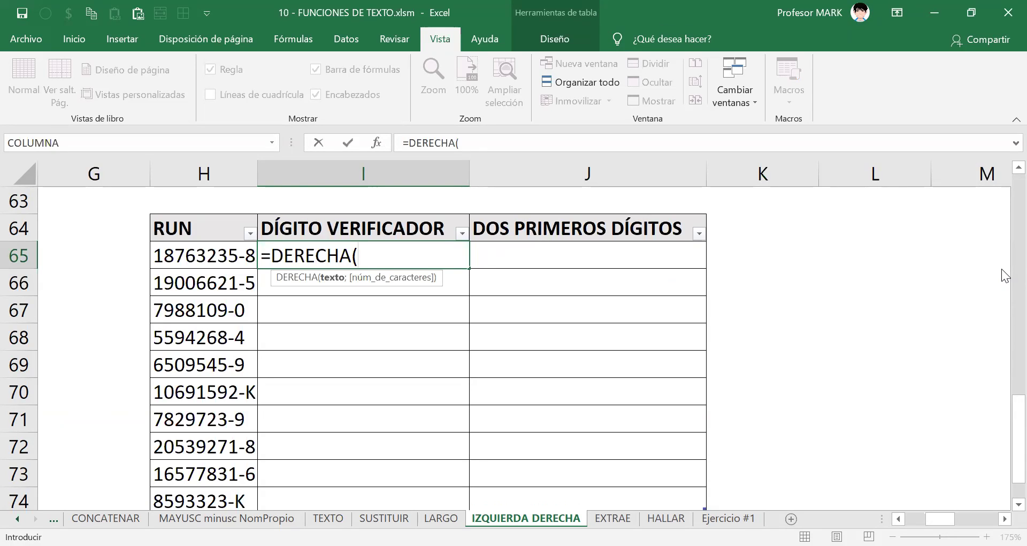
{"action": "left_click", "coordinate": [192, 257]}
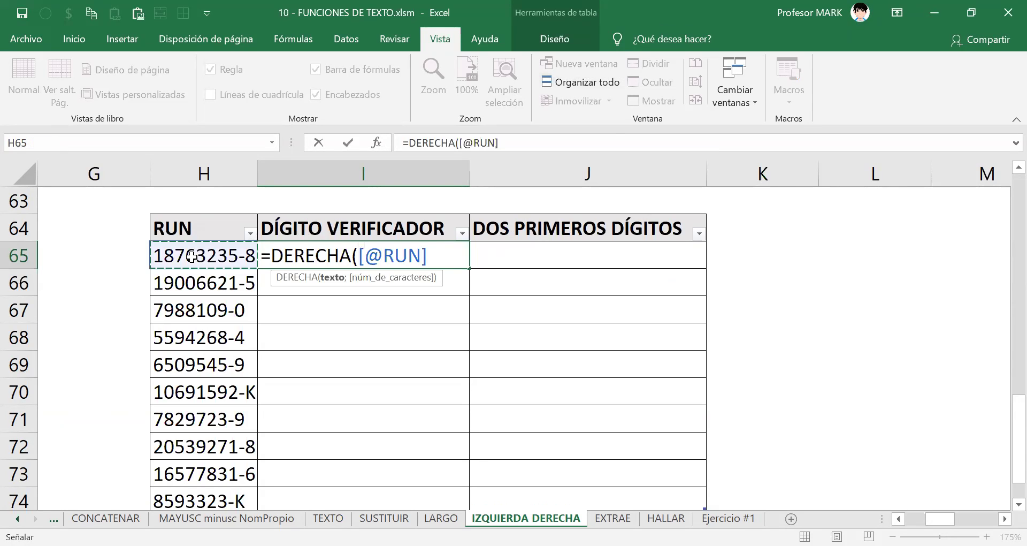
{"action": "type", "text": ";"}
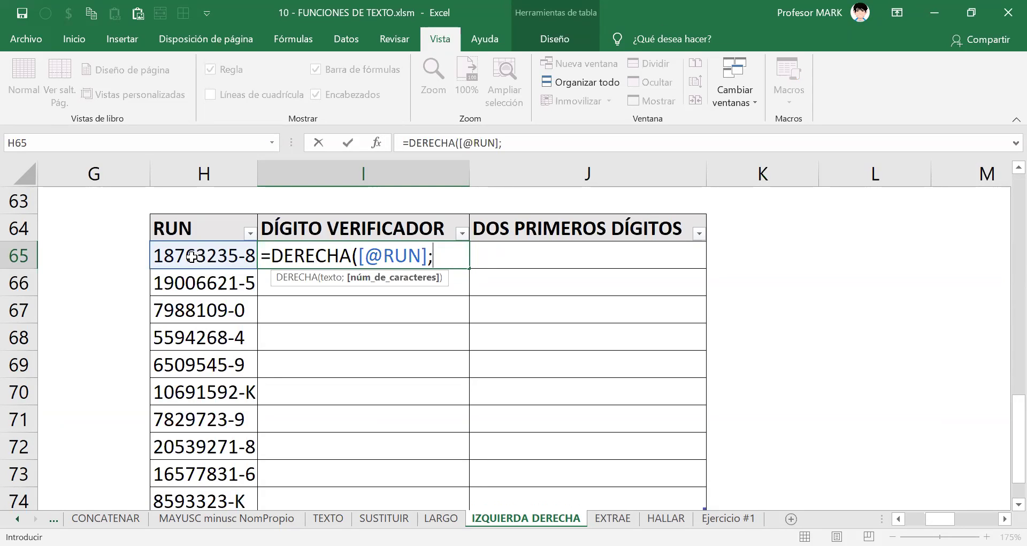
{"action": "type", "text": "1)"}
{"action": "key", "text": "Return"}
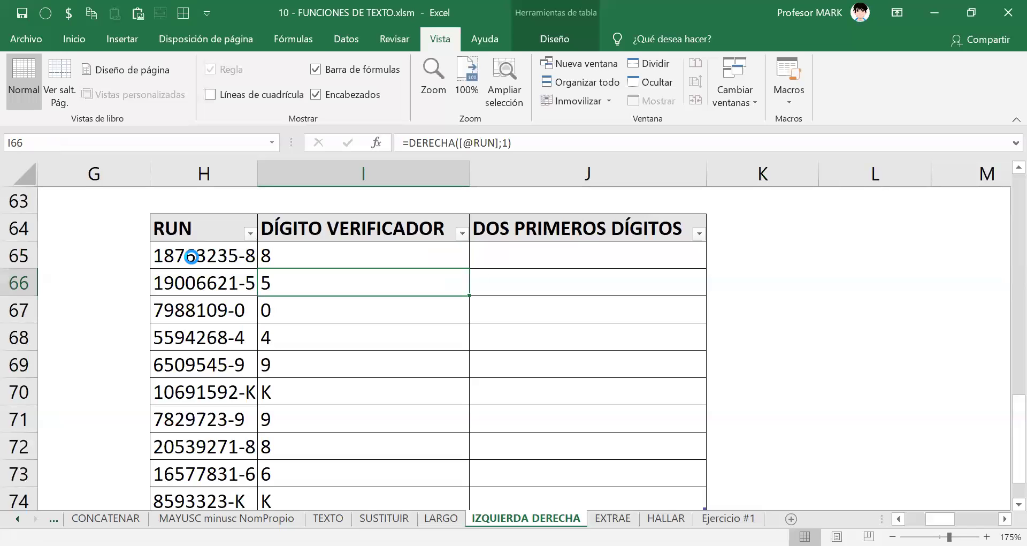
{"action": "key", "text": "alt+n"}
{"action": "key", "text": "q"}
{"action": "key", "text": "Return"}
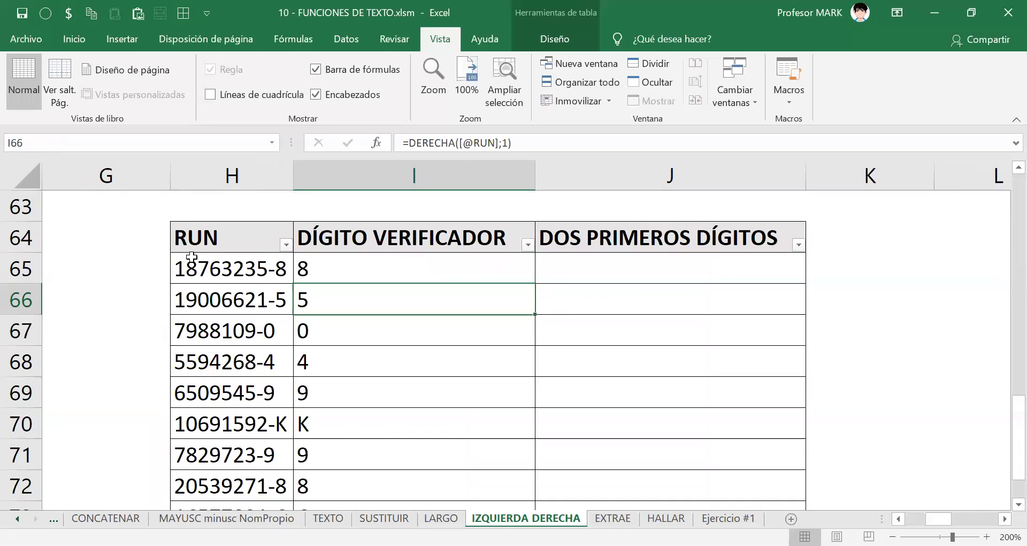
{"action": "key", "text": "alt+w"}
{"action": "key", "text": "q"}
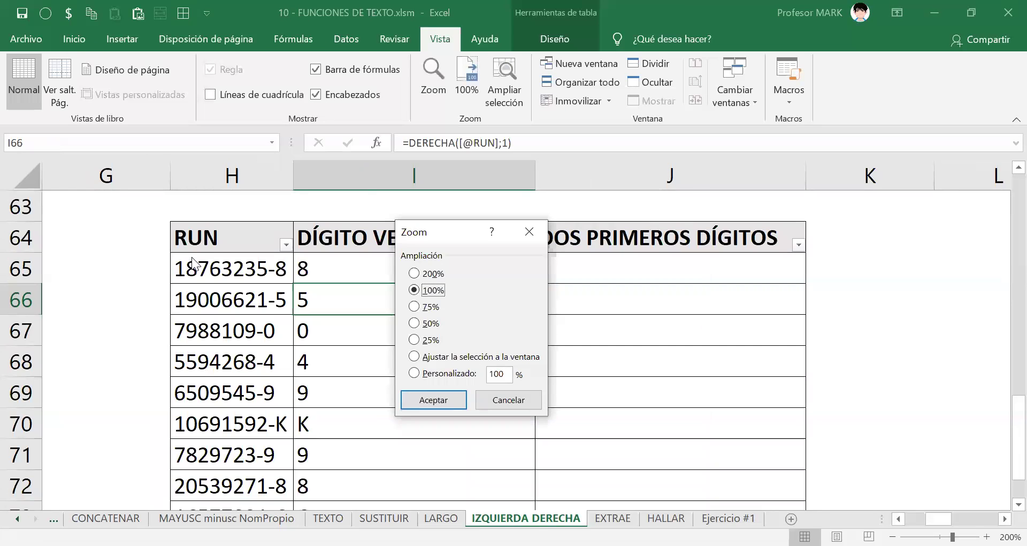
{"action": "key", "text": "Return"}
{"action": "key", "text": "Up"}
{"action": "key", "text": "Right"}
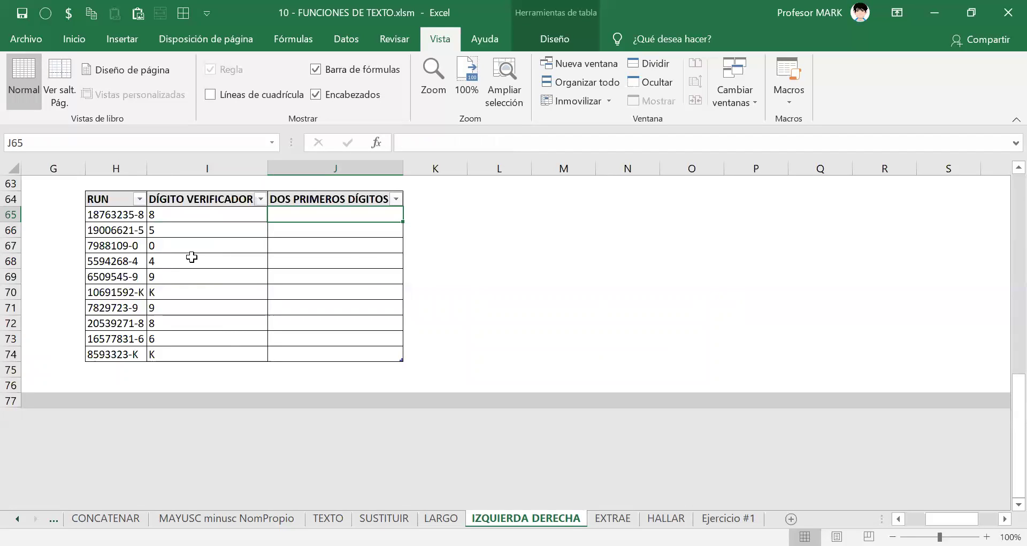
{"action": "type", "text": "="}
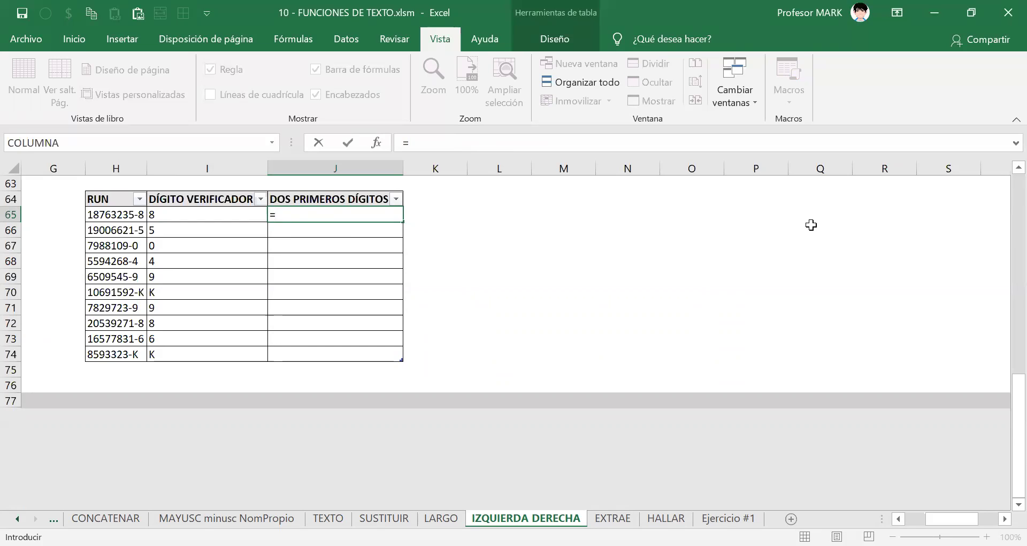
{"action": "type", "text": "IZQUIERDA("}
{"action": "key", "text": "Left"}
{"action": "key", "text": "Left"}
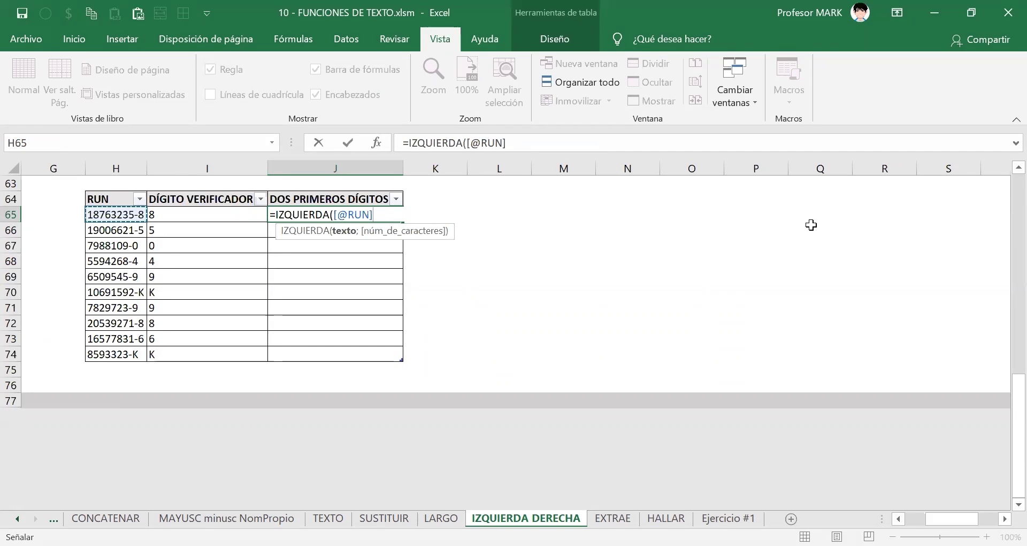
{"action": "type", "text": ";2)"}
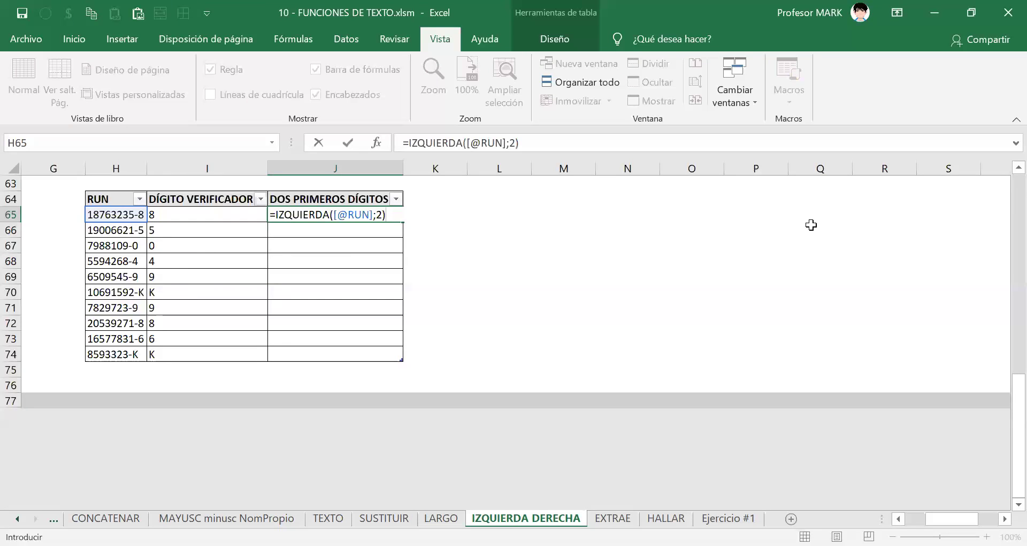
{"action": "key", "text": "Return"}
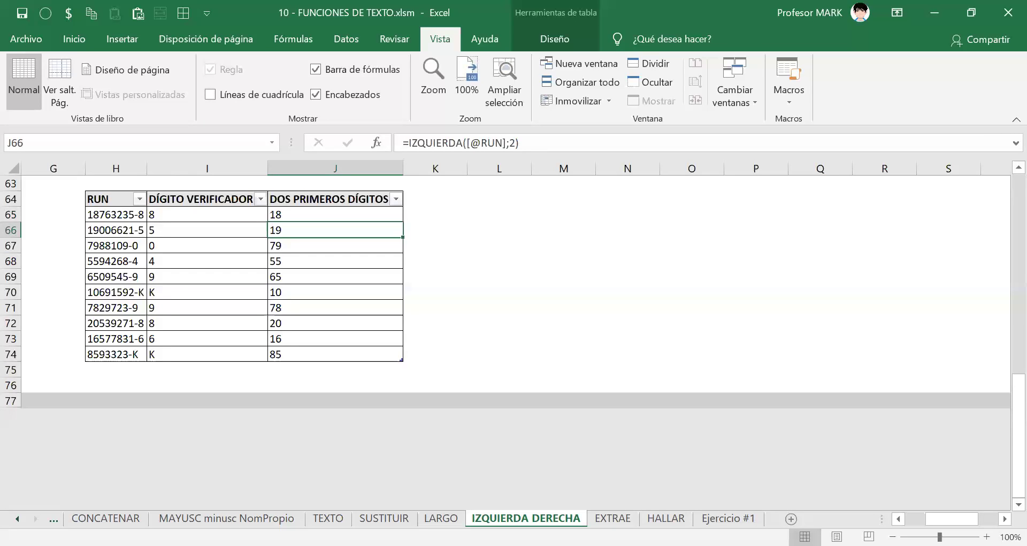
Open the EXTRAE worksheet
{"action": "left_click", "coordinate": [613, 518]}
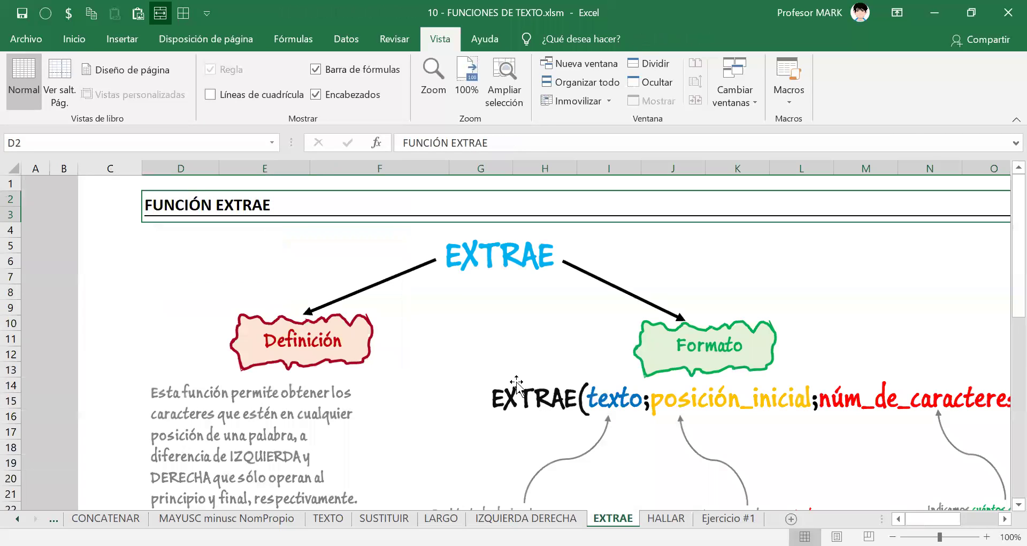